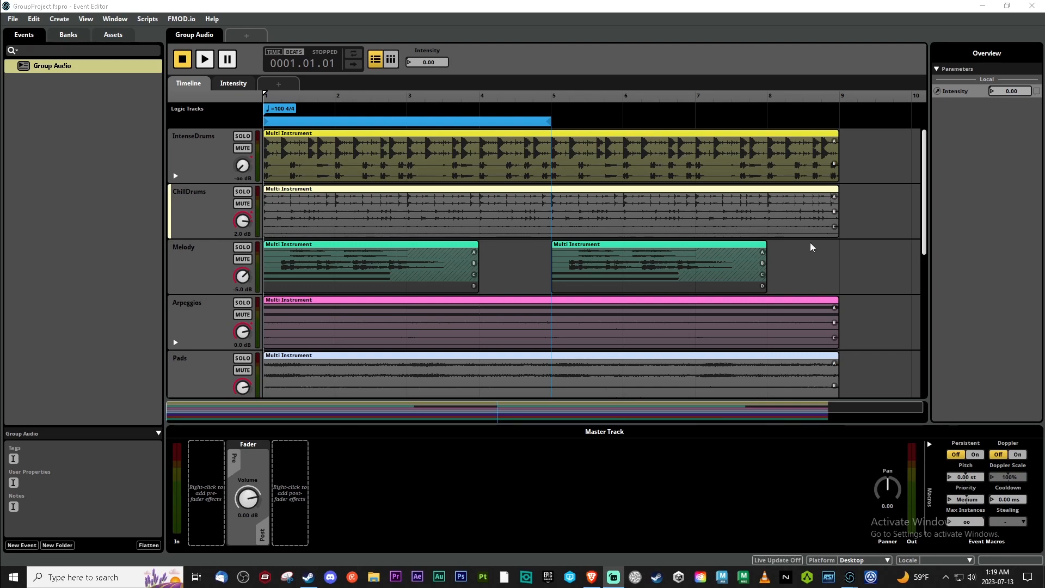
Review the project's banks and its list of imported audio assets, finishing back at the event list.
{"action": "left_click", "coordinate": [924, 203]}
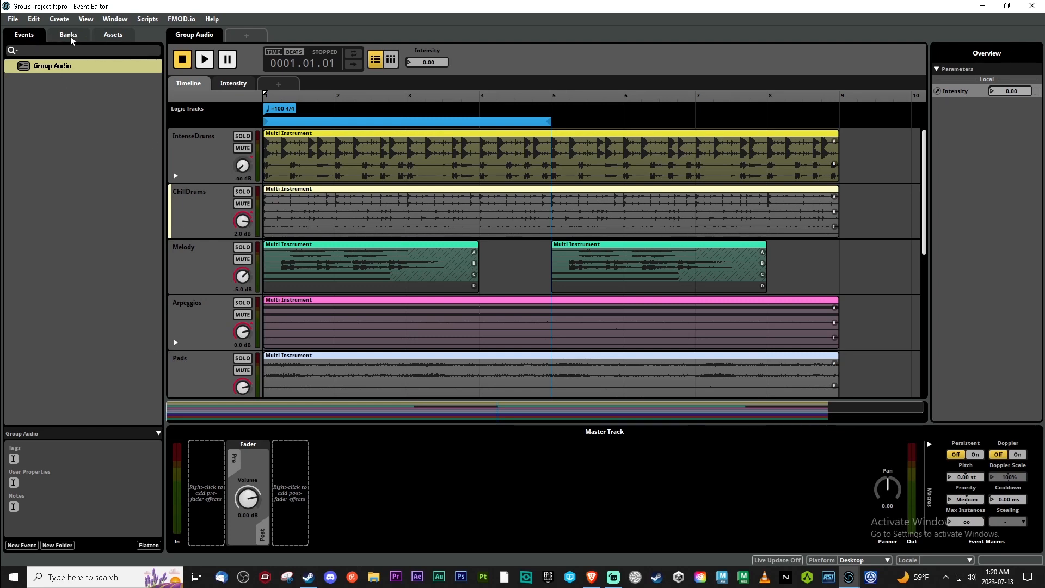
{"action": "left_click", "coordinate": [48, 67]}
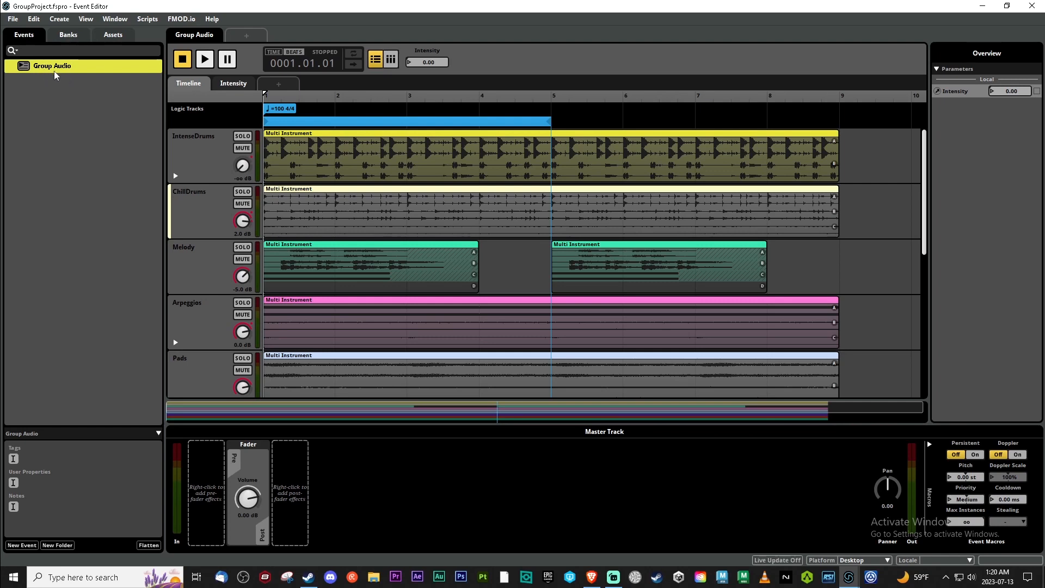
{"action": "left_click", "coordinate": [74, 37]}
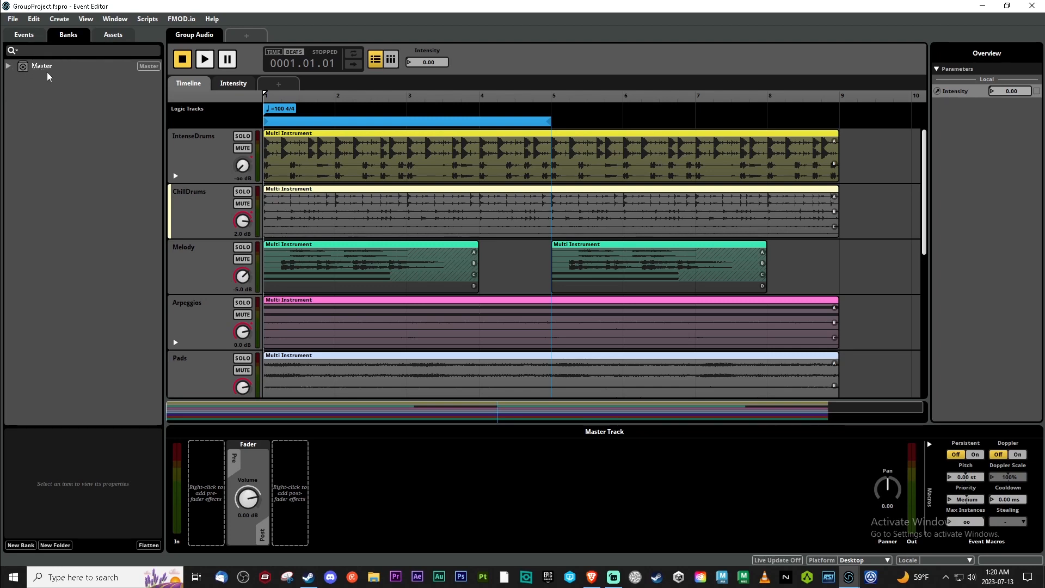
{"action": "left_click", "coordinate": [114, 36]}
{"action": "scroll", "coordinate": [95, 107], "scroll_direction": "down", "scroll_amount": 2}
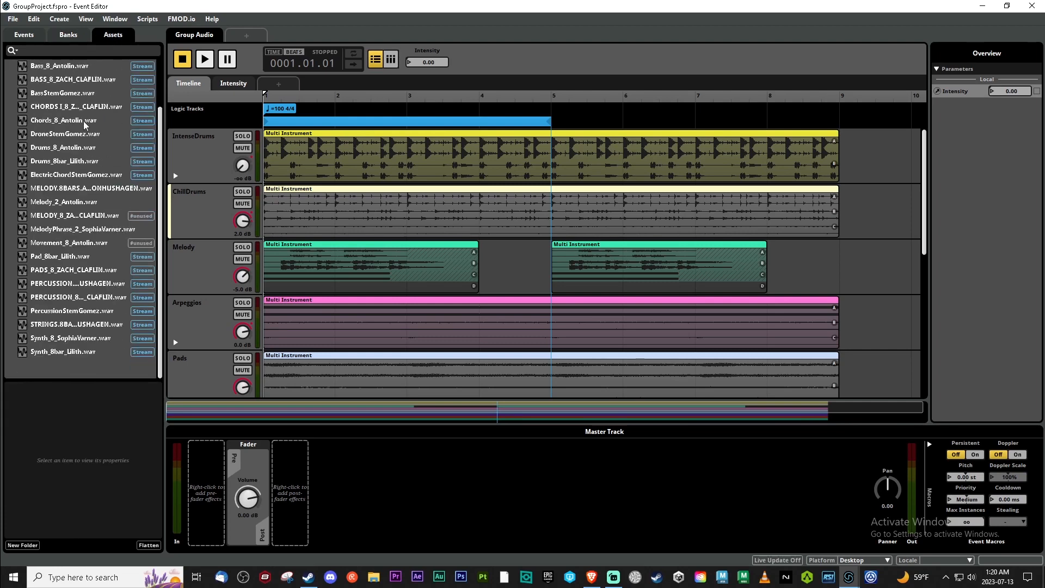
{"action": "left_click", "coordinate": [23, 36]}
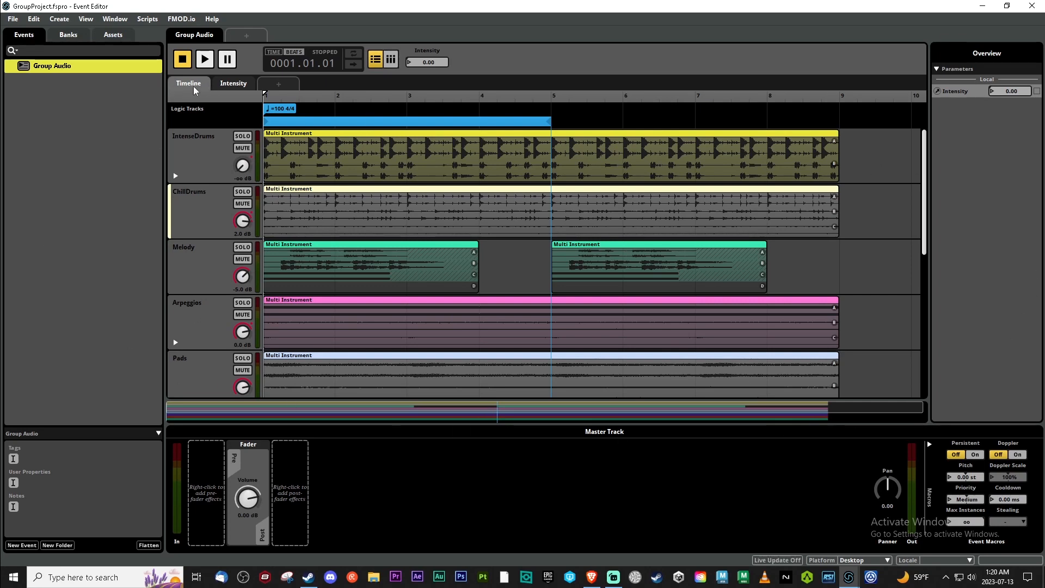
Show the IntenseDrums volume automation lane and sweep the Intensity parameter to about 0.71 on its sheet.
{"action": "left_click", "coordinate": [233, 85]}
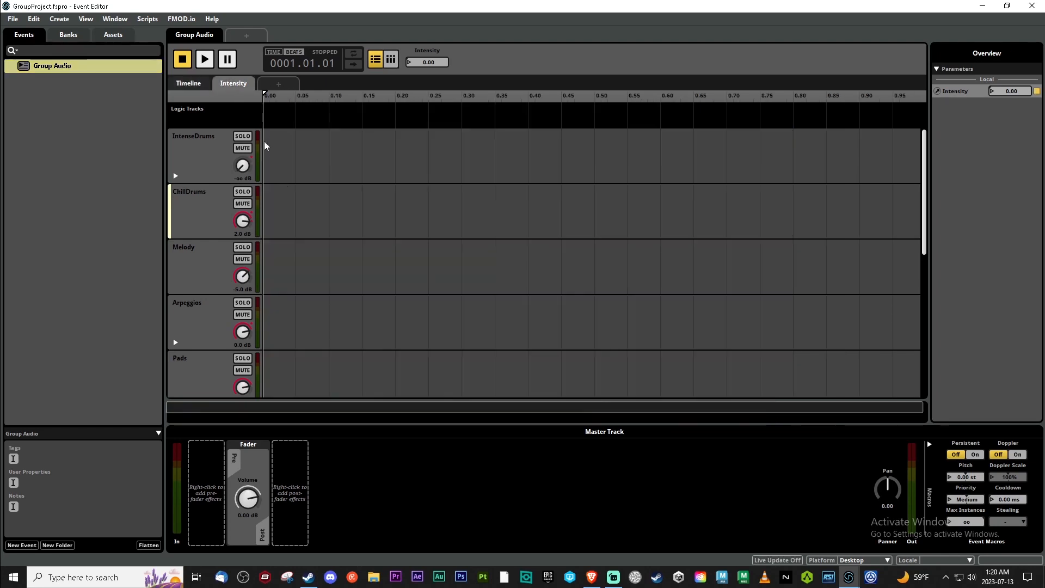
{"action": "left_click", "coordinate": [176, 83]}
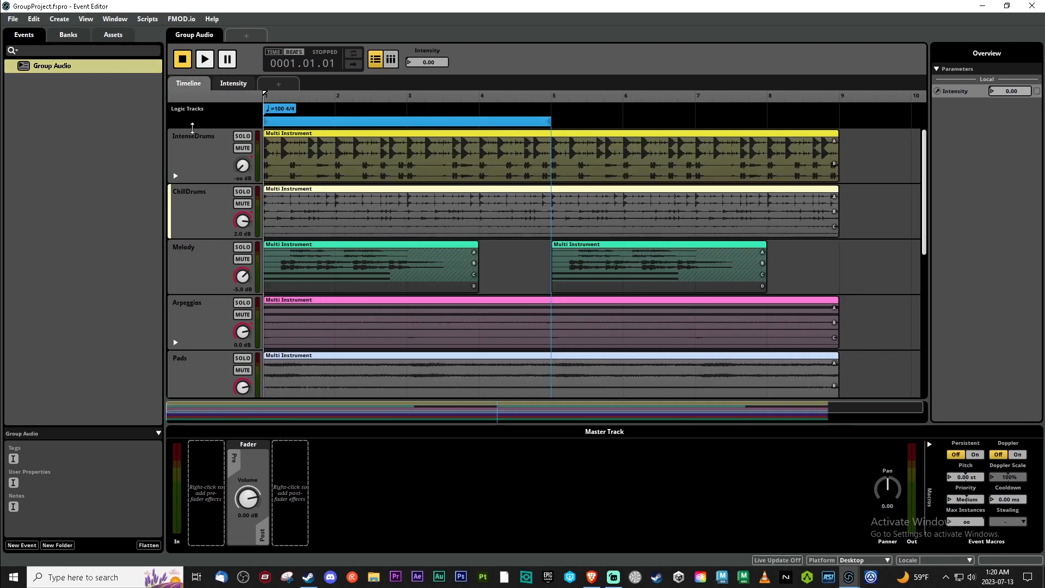
{"action": "left_click", "coordinate": [175, 175]}
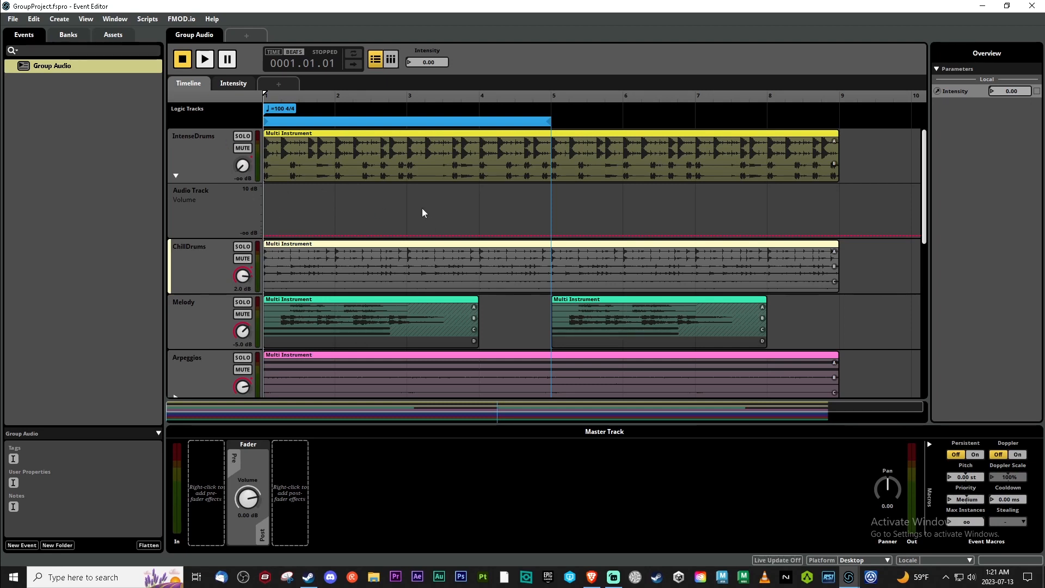
{"action": "left_click", "coordinate": [232, 84]}
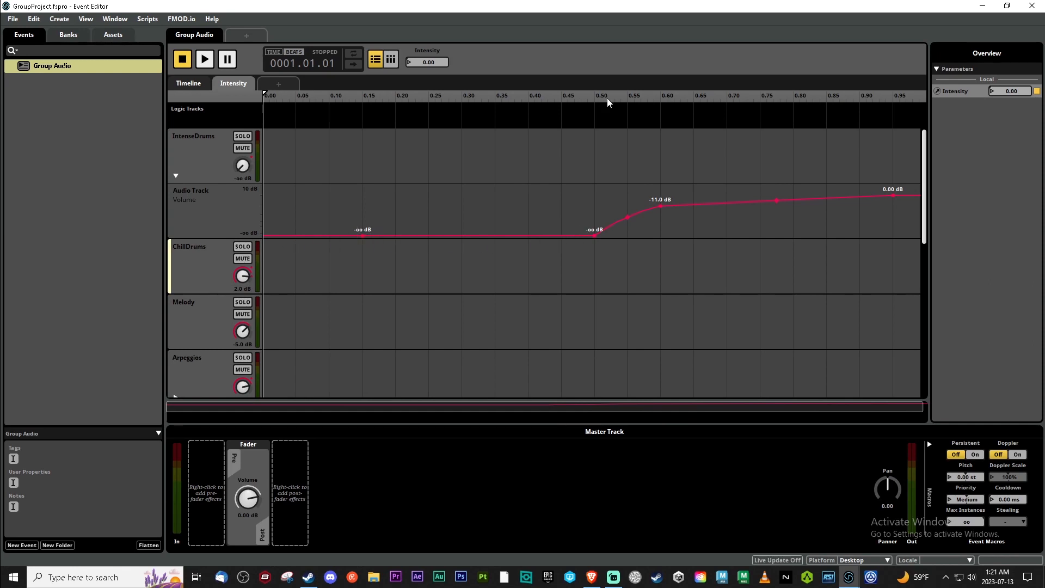
{"action": "left_click", "coordinate": [502, 95]}
{"action": "left_click_drag", "start_coordinate": [501, 94], "coordinate": [736, 94]}
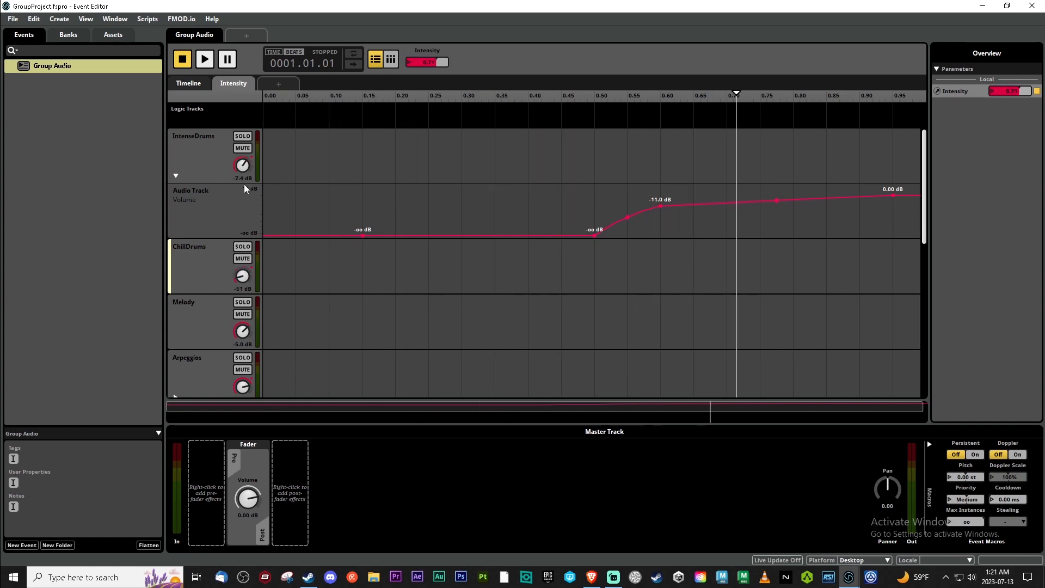
Reveal the Arpeggios volume automation lane in the timeline and examine it on the Intensity sheet.
{"action": "left_click", "coordinate": [194, 86]}
{"action": "scroll", "coordinate": [357, 289], "scroll_direction": "down", "scroll_amount": 1}
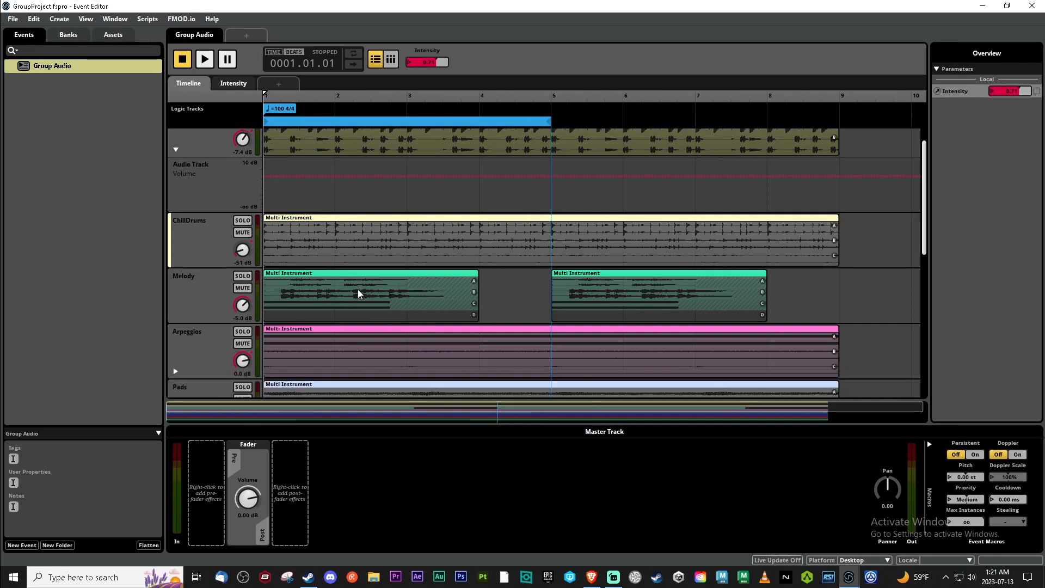
{"action": "scroll", "coordinate": [357, 289], "scroll_direction": "down", "scroll_amount": 2}
{"action": "left_click", "coordinate": [176, 319]}
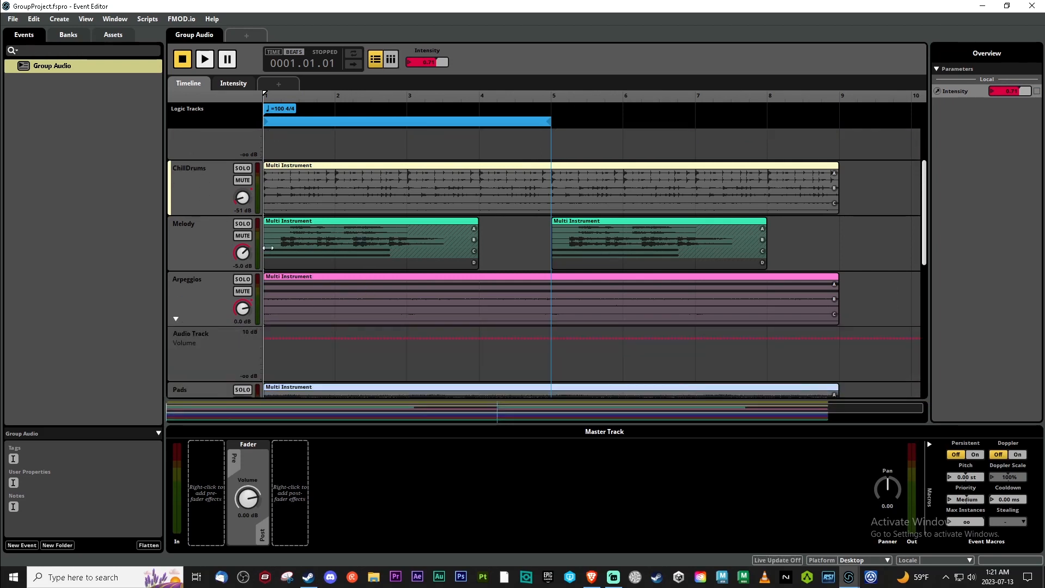
{"action": "left_click", "coordinate": [235, 84]}
{"action": "scroll", "coordinate": [263, 302], "scroll_direction": "down", "scroll_amount": 2}
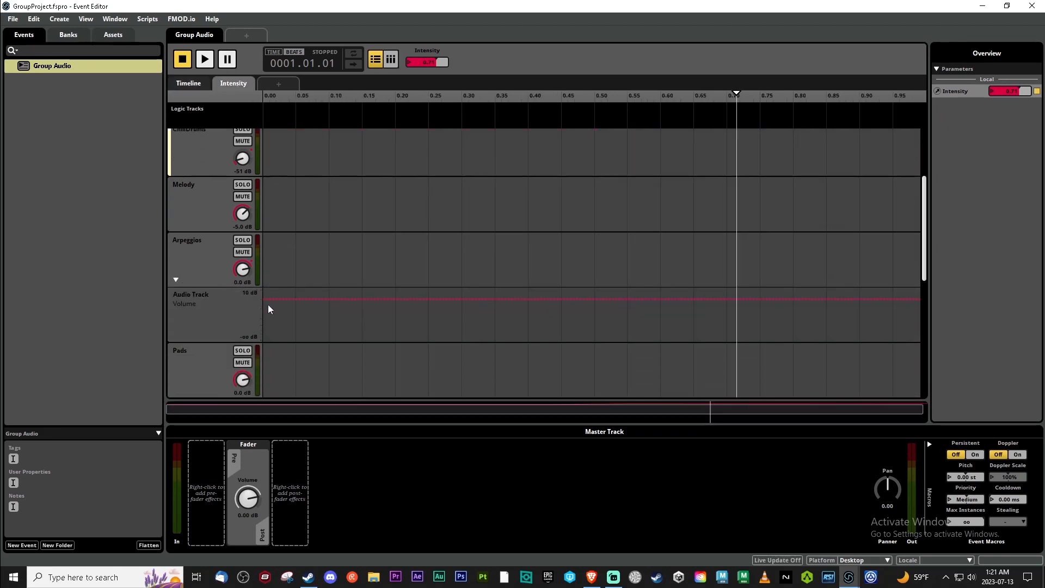
{"action": "left_click", "coordinate": [176, 281]}
{"action": "left_click", "coordinate": [175, 280]}
{"action": "left_click", "coordinate": [175, 279]}
Compare the ChillDrums track with the IntenseDrums and Arpeggios volume automation on the Intensity and Timeline sheets.
{"action": "scroll", "coordinate": [191, 246], "scroll_direction": "up", "scroll_amount": 2}
{"action": "left_click", "coordinate": [190, 204]}
{"action": "scroll", "coordinate": [271, 240], "scroll_direction": "up", "scroll_amount": 4}
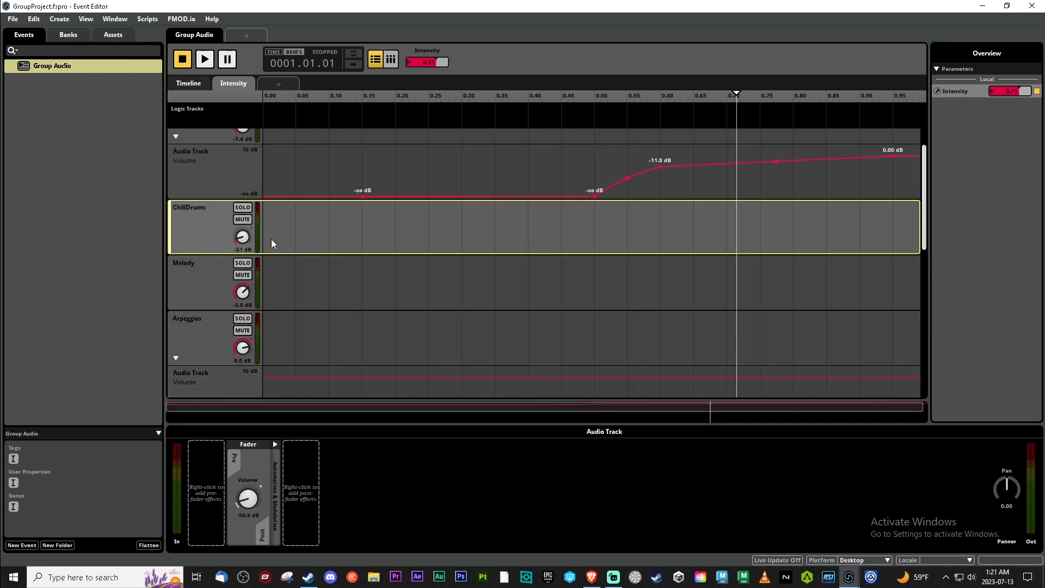
{"action": "scroll", "coordinate": [216, 272], "scroll_direction": "down", "scroll_amount": 4}
{"action": "left_click_drag", "start_coordinate": [197, 367], "coordinate": [208, 289]}
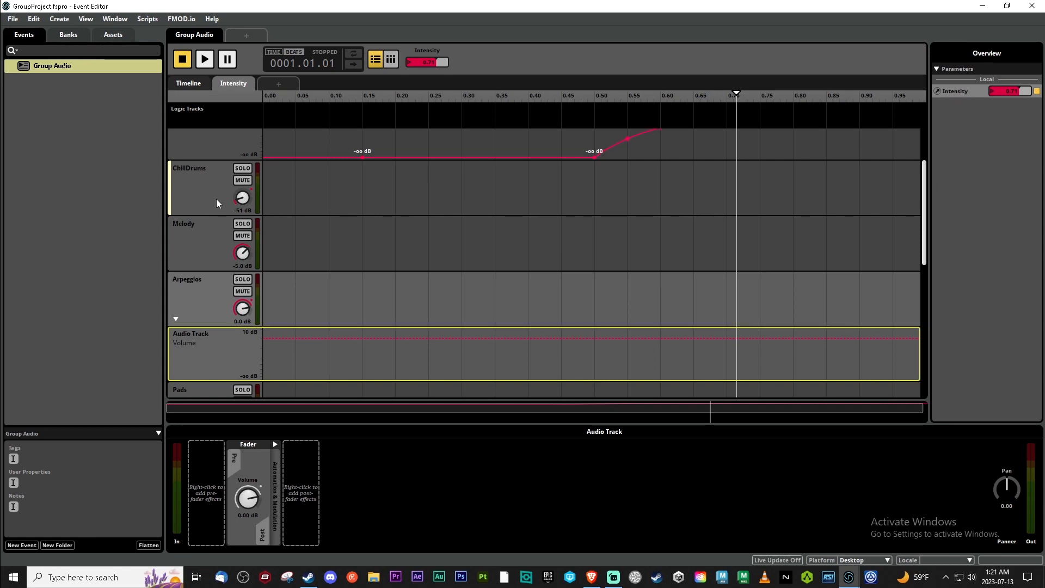
{"action": "left_click", "coordinate": [221, 204]}
{"action": "left_click", "coordinate": [187, 83]}
{"action": "left_click", "coordinate": [185, 333]}
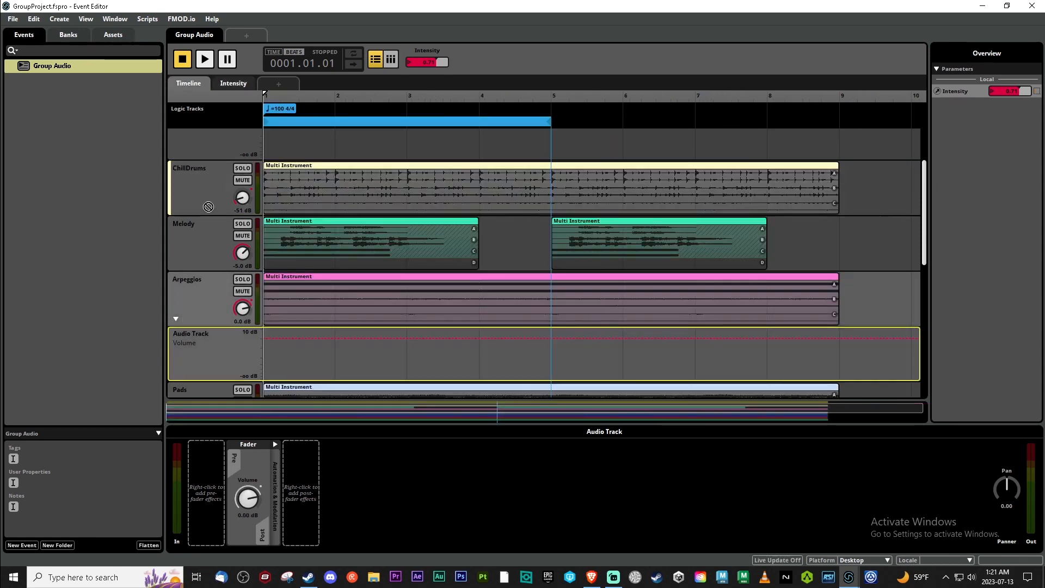
{"action": "scroll", "coordinate": [424, 284], "scroll_direction": "down", "scroll_amount": 2}
{"action": "scroll", "coordinate": [435, 275], "scroll_direction": "up", "scroll_amount": 5}
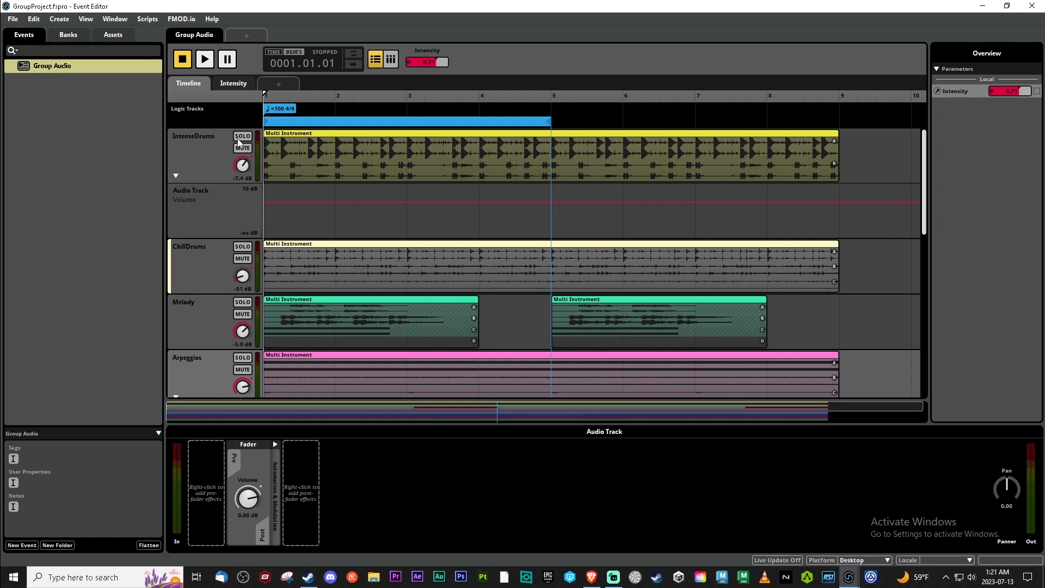
{"action": "left_click", "coordinate": [232, 82]}
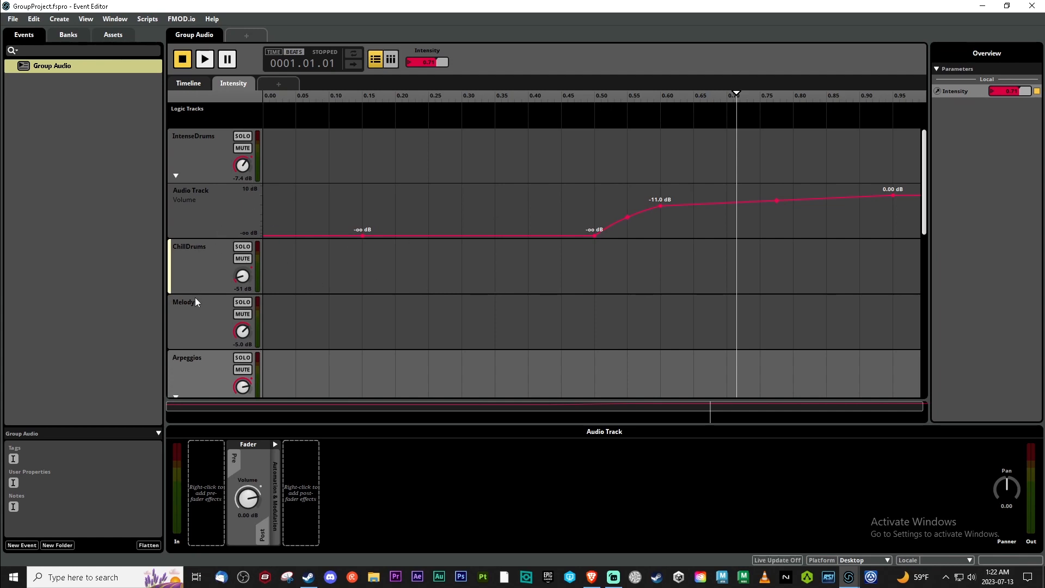
{"action": "left_click", "coordinate": [194, 271]}
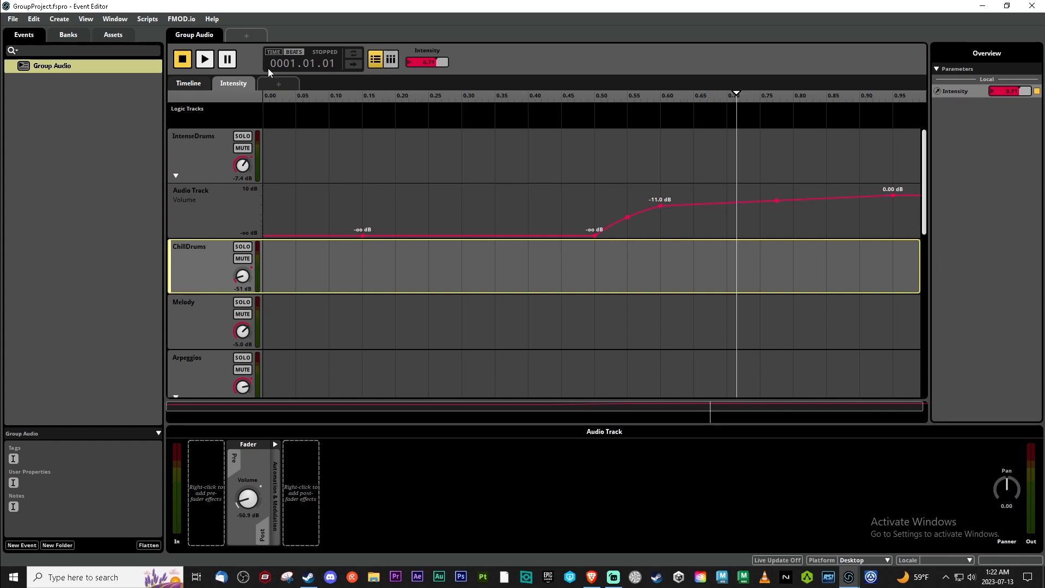
{"action": "left_click", "coordinate": [202, 85]}
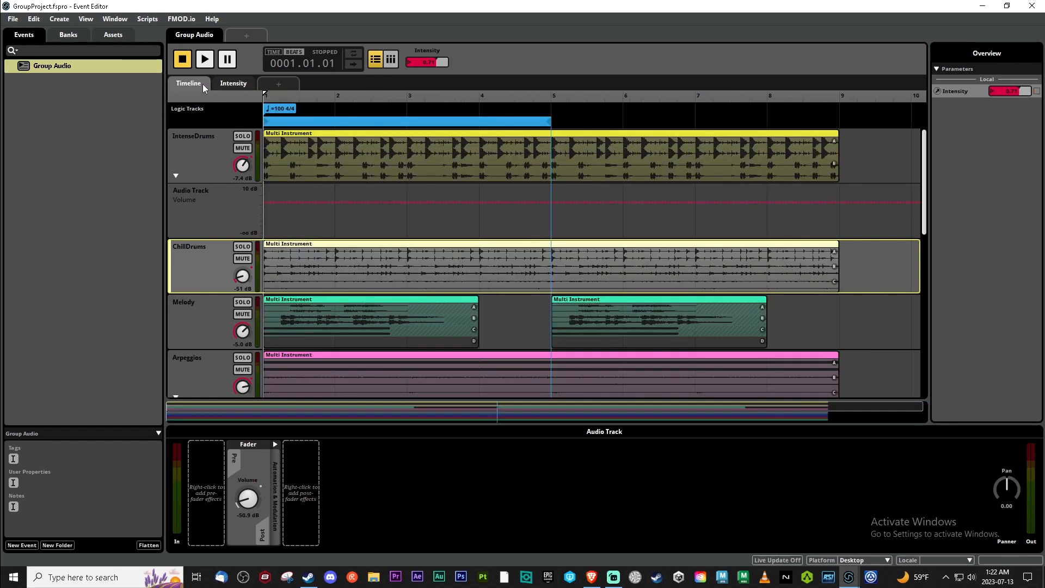
Switch to the Untitled project window and create a new event named Soundtrack.
{"action": "mouse_move", "coordinate": [848, 577]}
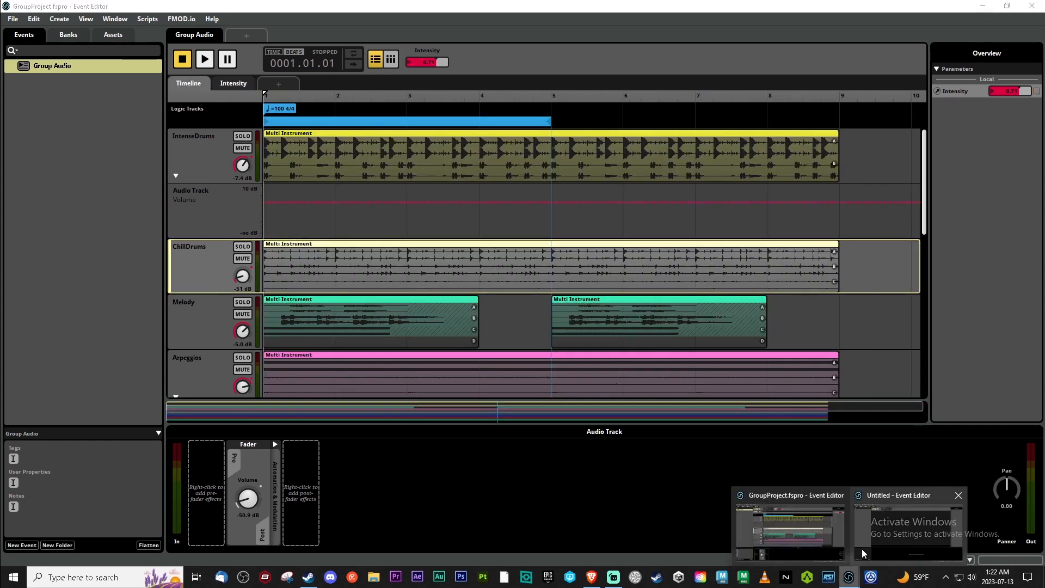
{"action": "left_click", "coordinate": [903, 506]}
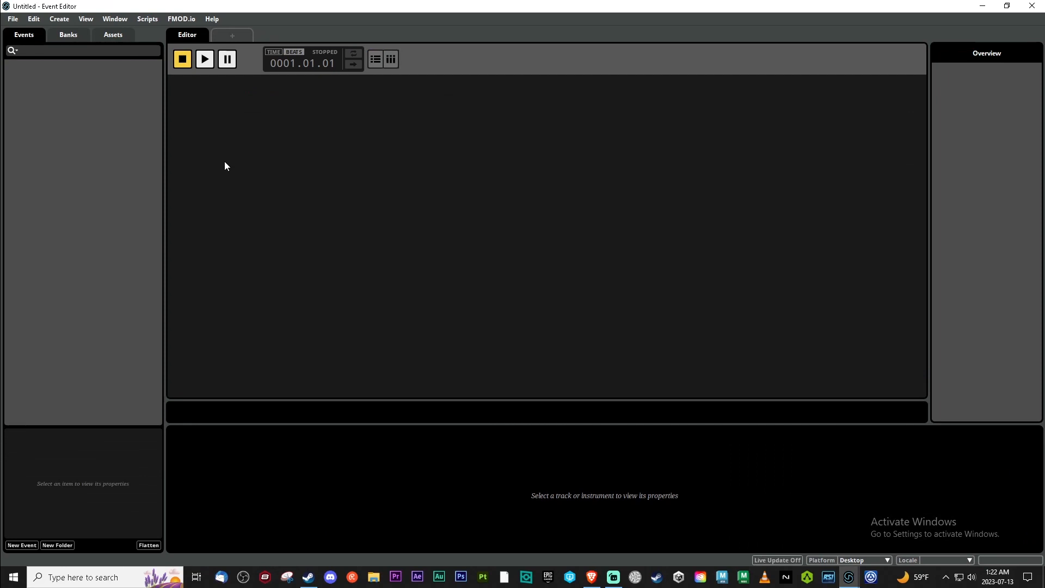
{"action": "right_click", "coordinate": [64, 90]}
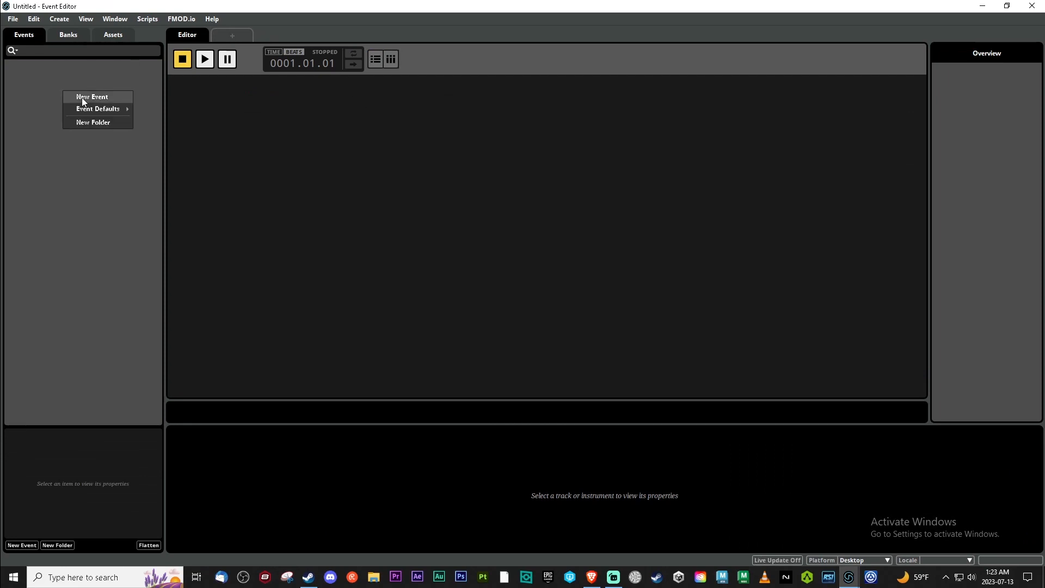
{"action": "left_click", "coordinate": [84, 98]}
{"action": "type", "text": "So"}
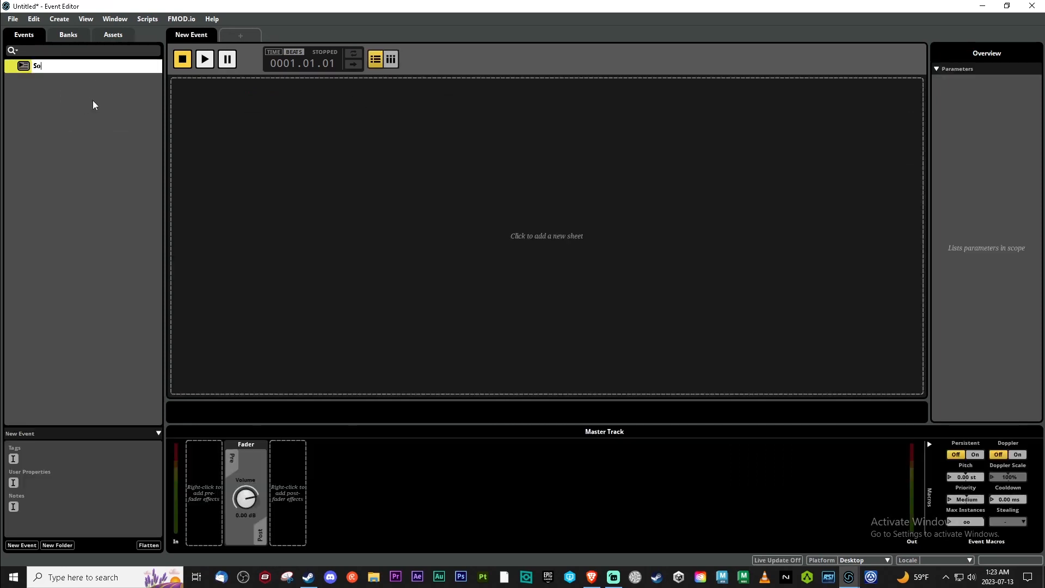
{"action": "type", "text": "undtrack"}
{"action": "key", "text": "Return"}
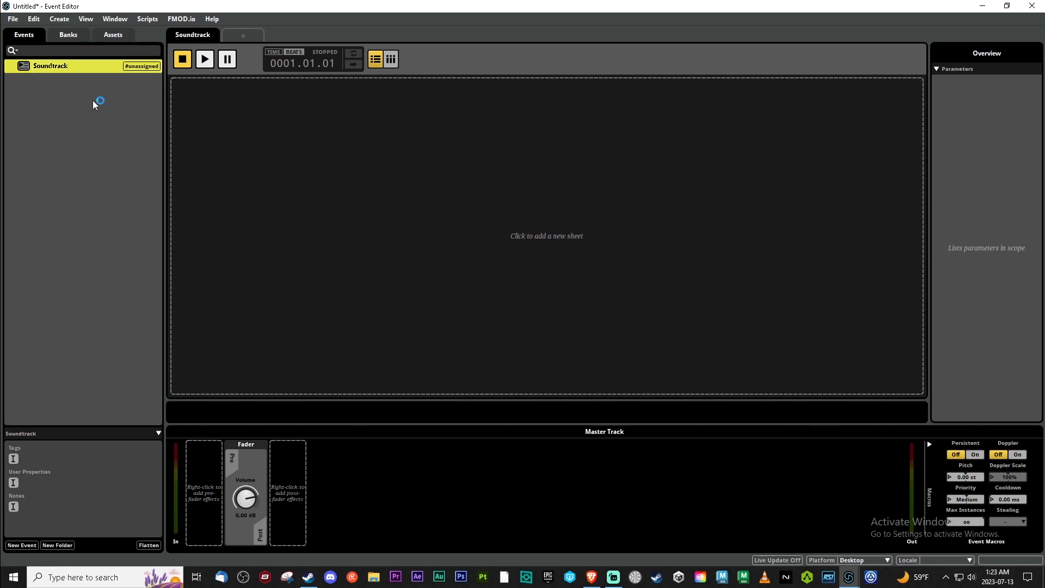
Create a second event named Footsteps.
{"action": "right_click", "coordinate": [93, 101]}
{"action": "left_click", "coordinate": [129, 110]}
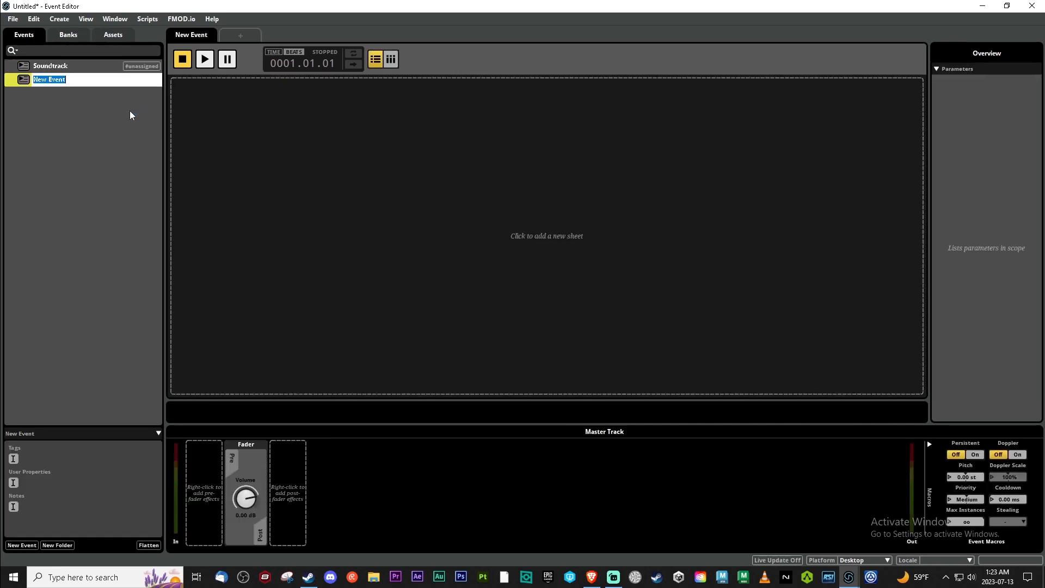
{"action": "type", "text": "Footsteps"}
{"action": "key", "text": "Return"}
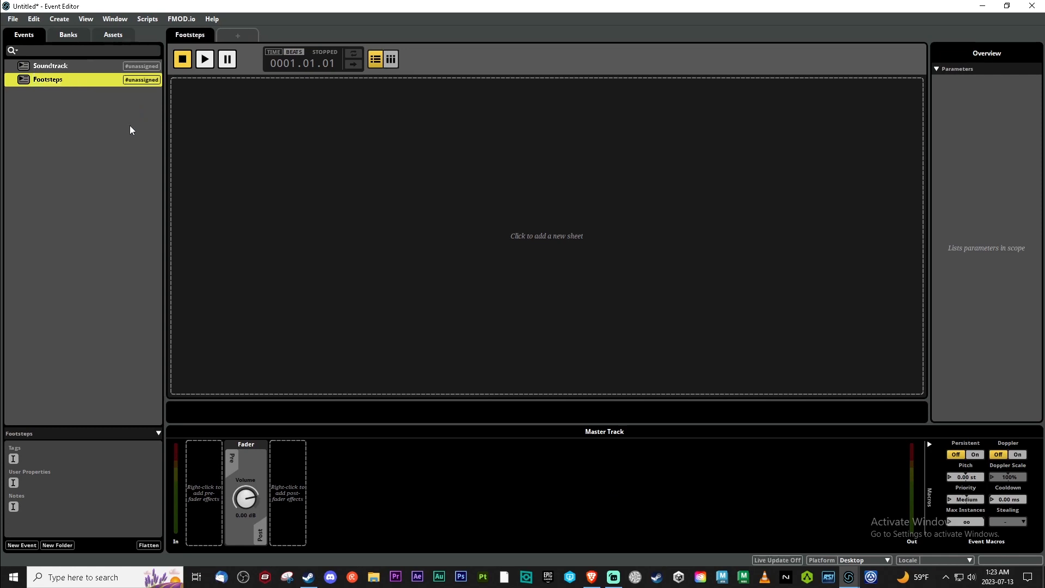
{"action": "left_click", "coordinate": [131, 131]}
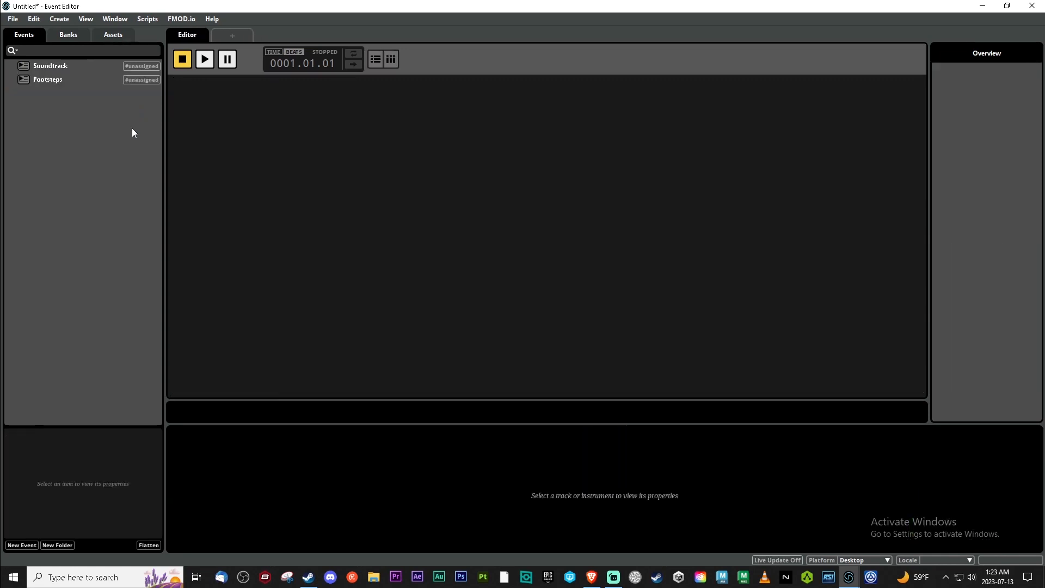
Check the available banks and assign the Footsteps event to the Master bank.
{"action": "left_click", "coordinate": [109, 80]}
{"action": "left_click", "coordinate": [68, 36]}
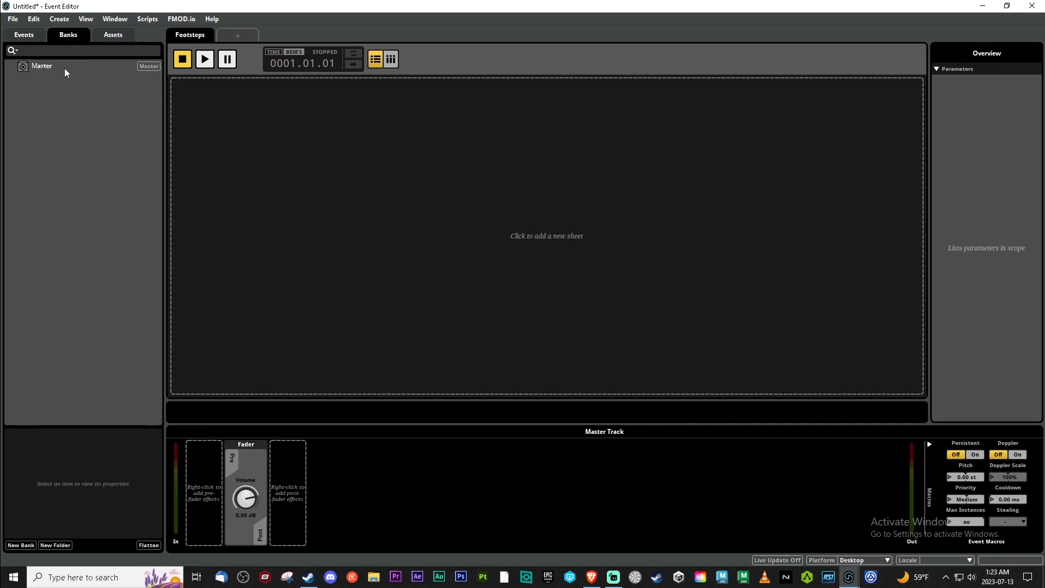
{"action": "left_click", "coordinate": [43, 38]}
{"action": "right_click", "coordinate": [89, 82]}
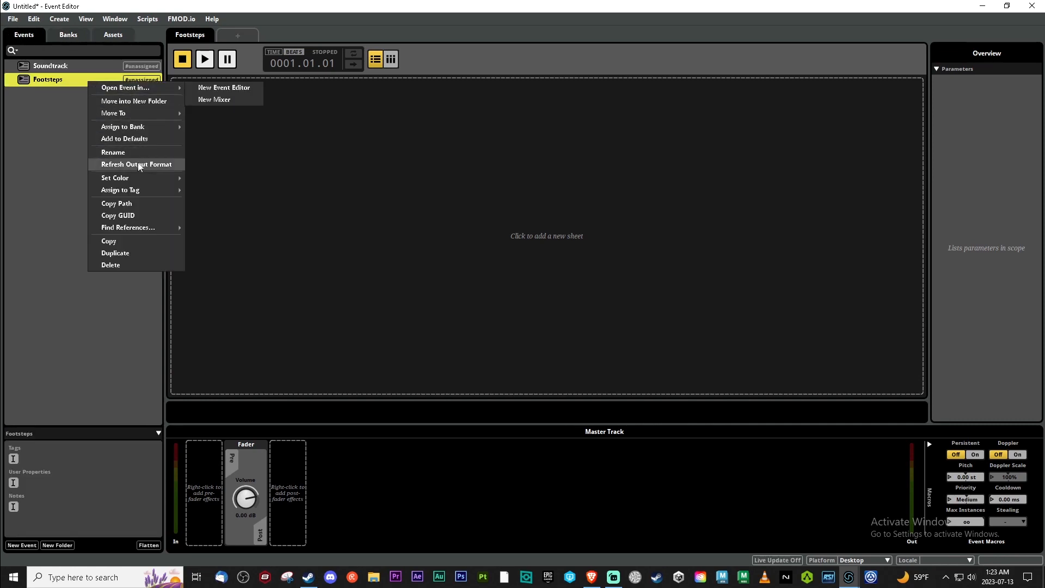
{"action": "mouse_move", "coordinate": [138, 131]}
{"action": "mouse_move", "coordinate": [210, 129]}
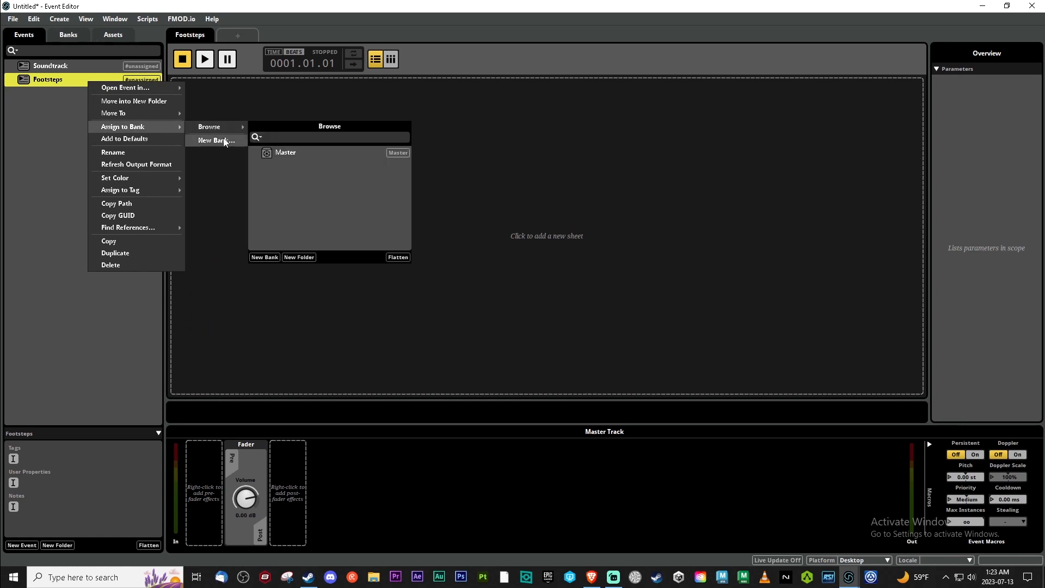
{"action": "left_click", "coordinate": [281, 155]}
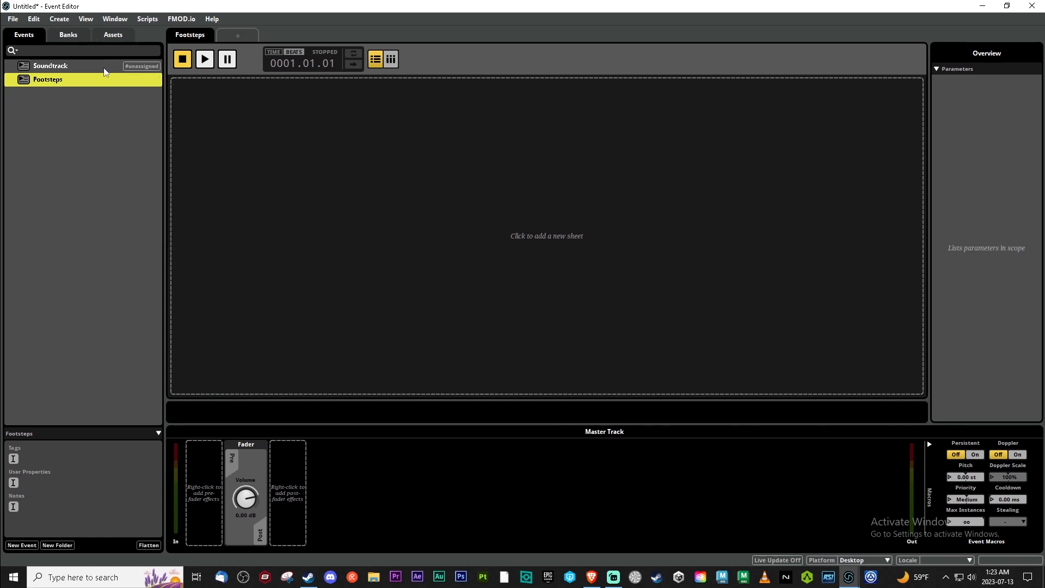
Assign the Soundtrack event to the Master bank.
{"action": "left_click", "coordinate": [105, 68]}
{"action": "right_click", "coordinate": [104, 68]}
{"action": "mouse_move", "coordinate": [136, 77]}
{"action": "mouse_move", "coordinate": [158, 112]}
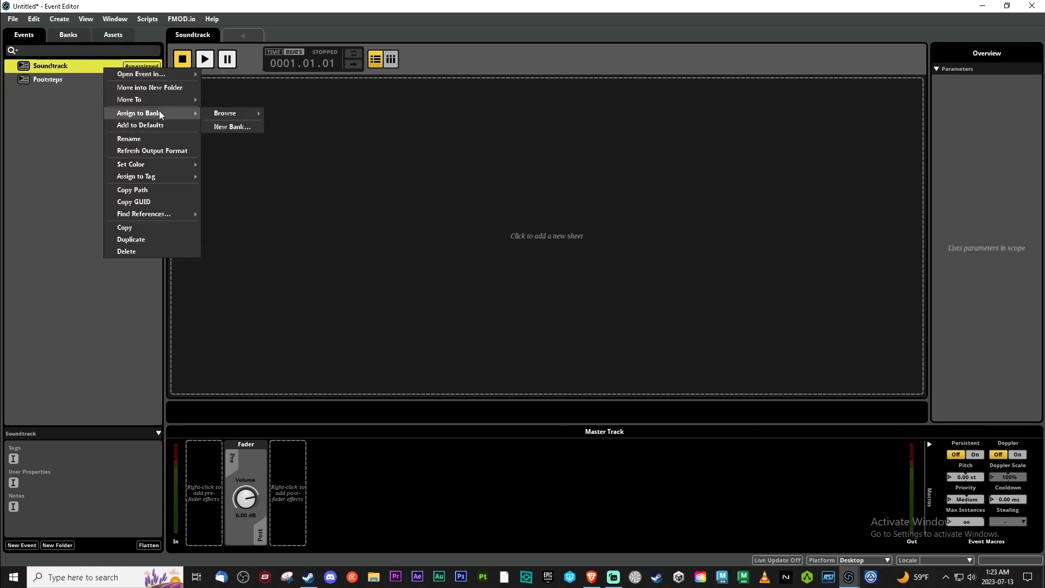
{"action": "mouse_move", "coordinate": [241, 116]}
{"action": "left_click", "coordinate": [326, 138]}
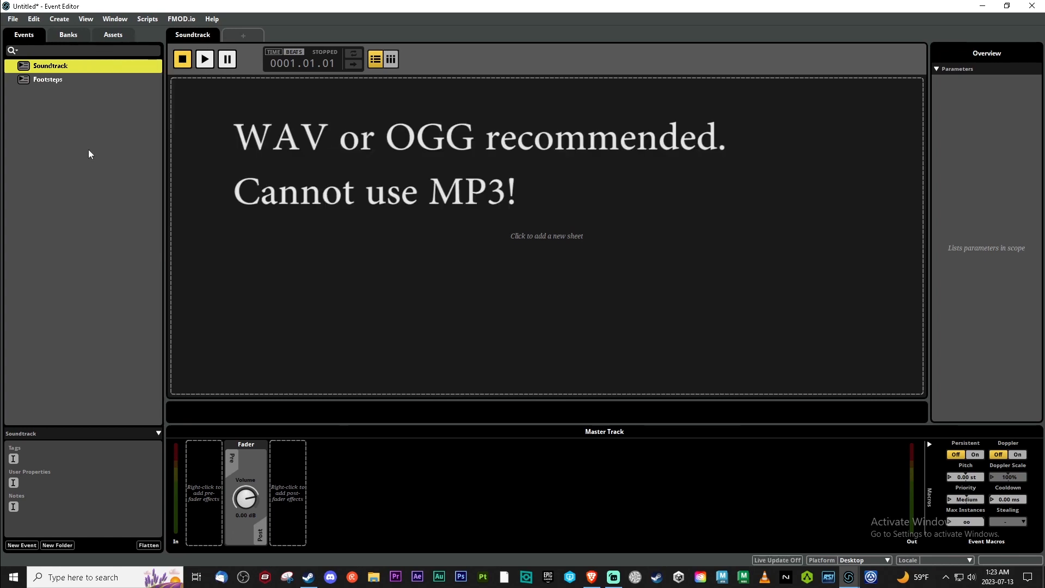
Import the six Concrete_Heels, six Sand_Heels and six snow WAV files from the MXG (D:) drive into the project assets.
{"action": "left_click", "coordinate": [126, 37]}
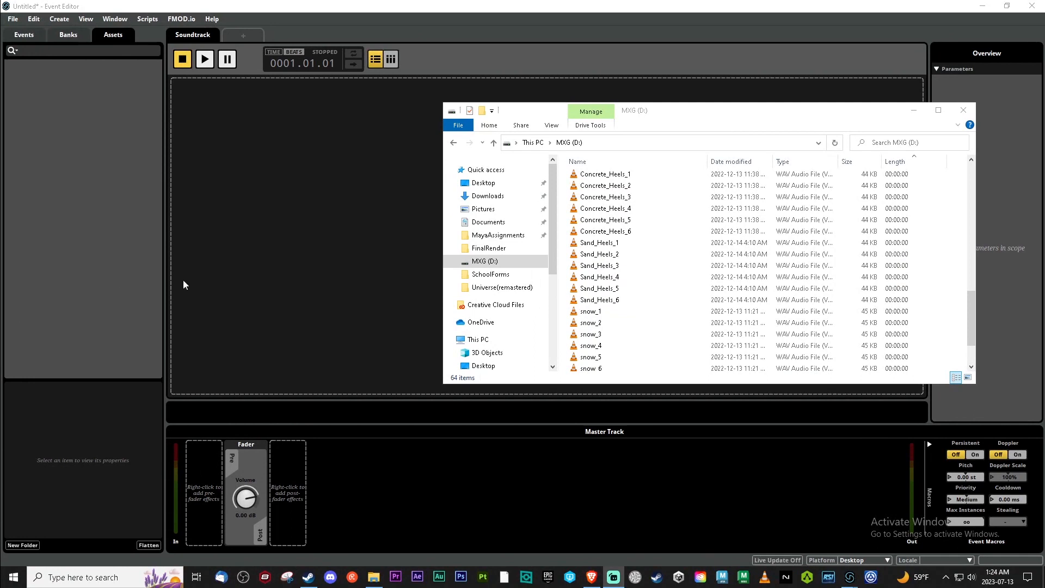
{"action": "left_click", "coordinate": [634, 175]}
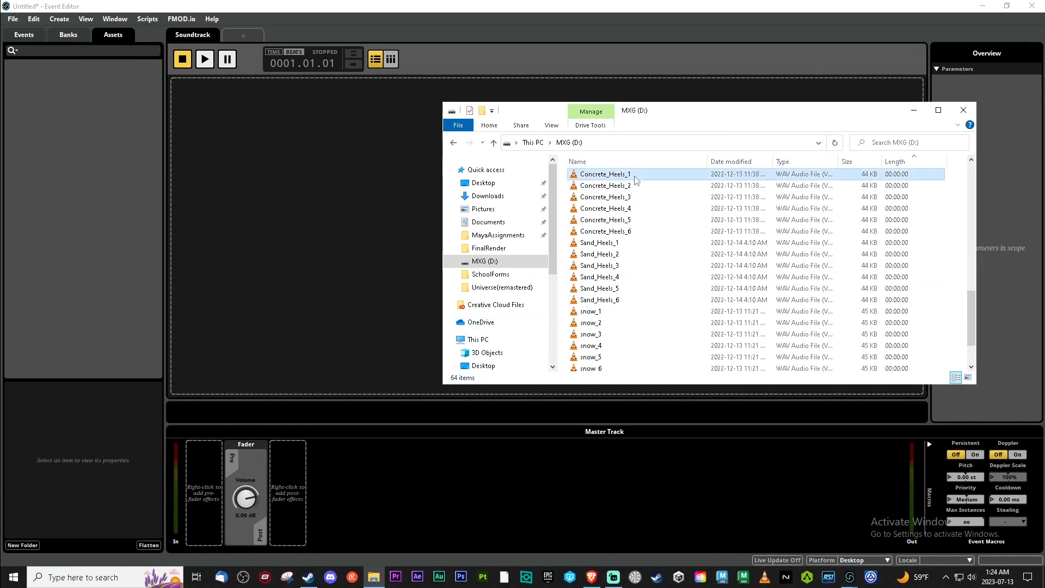
{"action": "left_click", "coordinate": [600, 370], "text": "shift"}
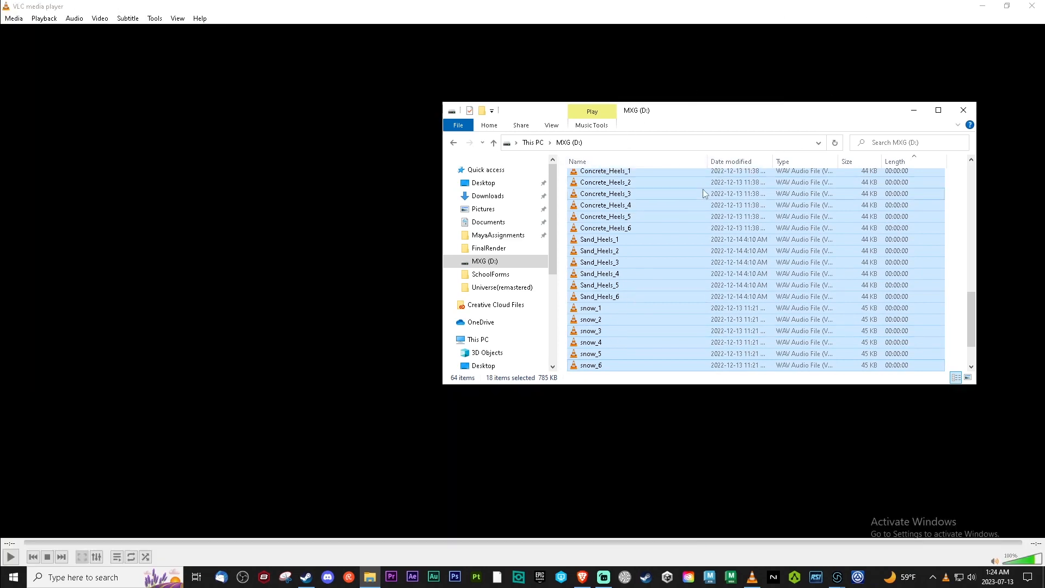
{"action": "left_click", "coordinate": [1031, 5]}
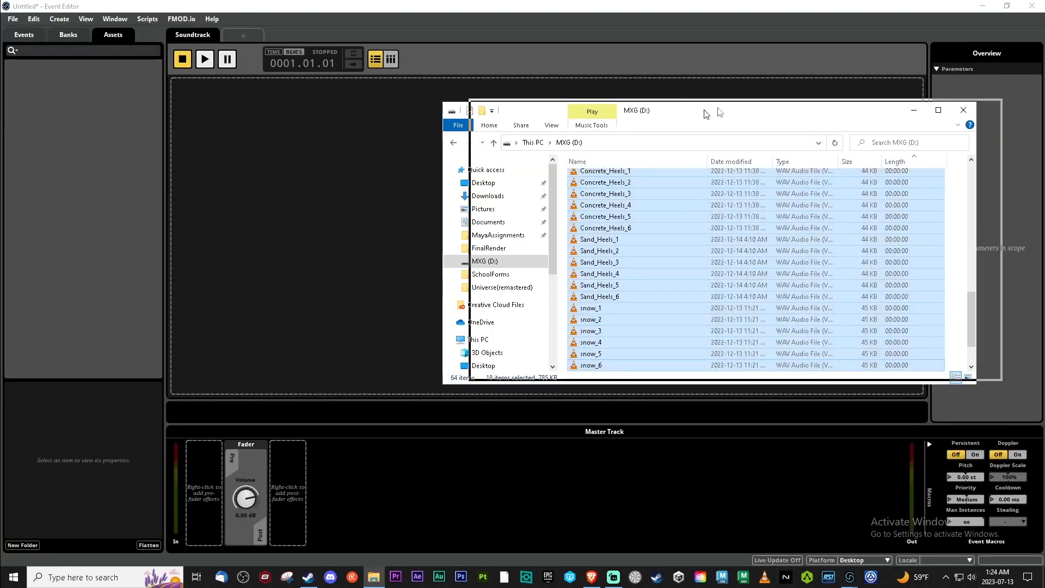
{"action": "left_click_drag", "start_coordinate": [706, 109], "coordinate": [809, 84]}
{"action": "left_click_drag", "start_coordinate": [736, 190], "coordinate": [68, 120]}
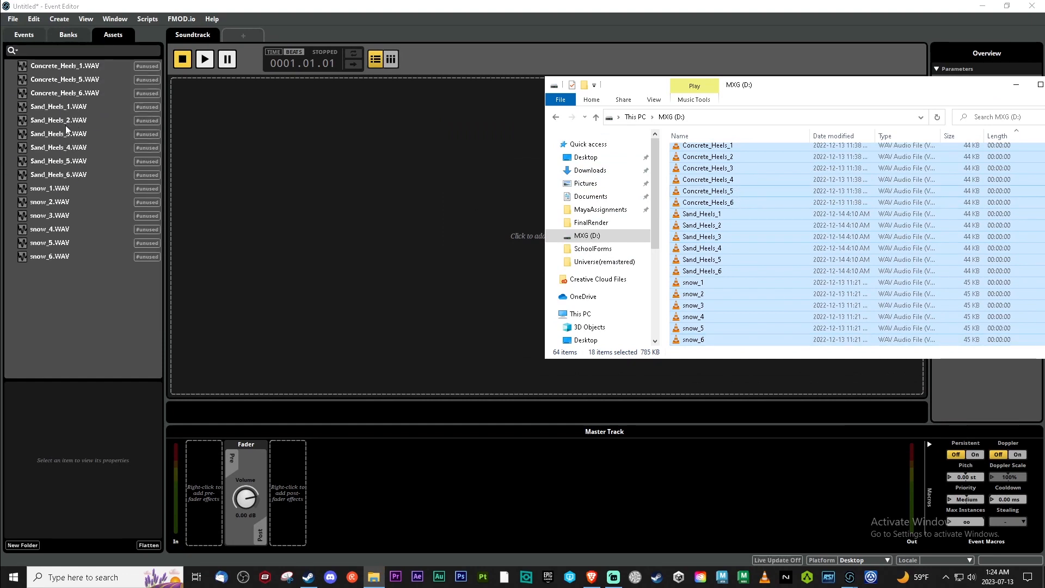
Create a new asset folder named Footsteps.
{"action": "left_click", "coordinate": [66, 342]}
{"action": "right_click", "coordinate": [66, 341]}
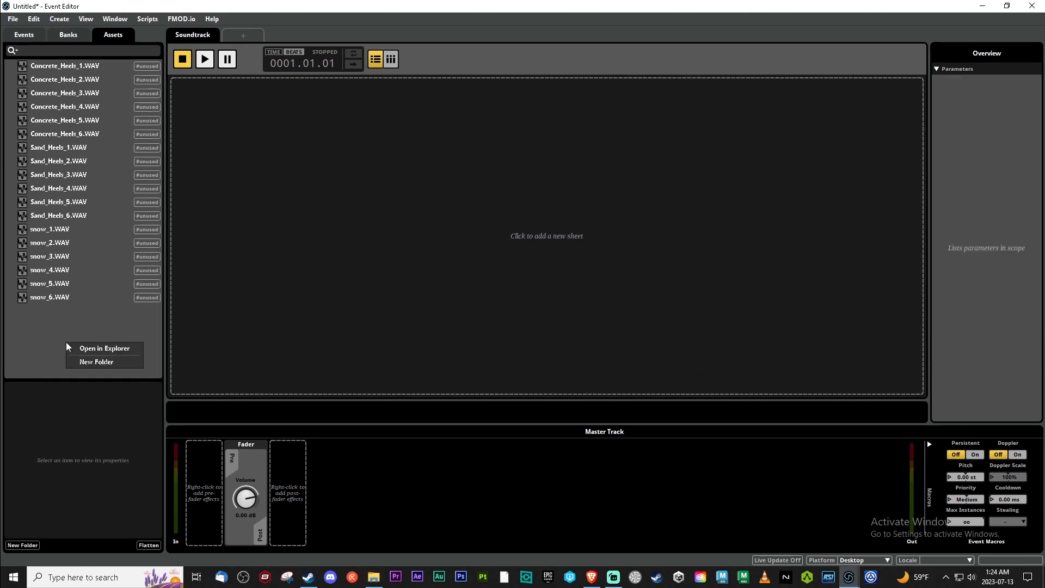
{"action": "left_click", "coordinate": [93, 368]}
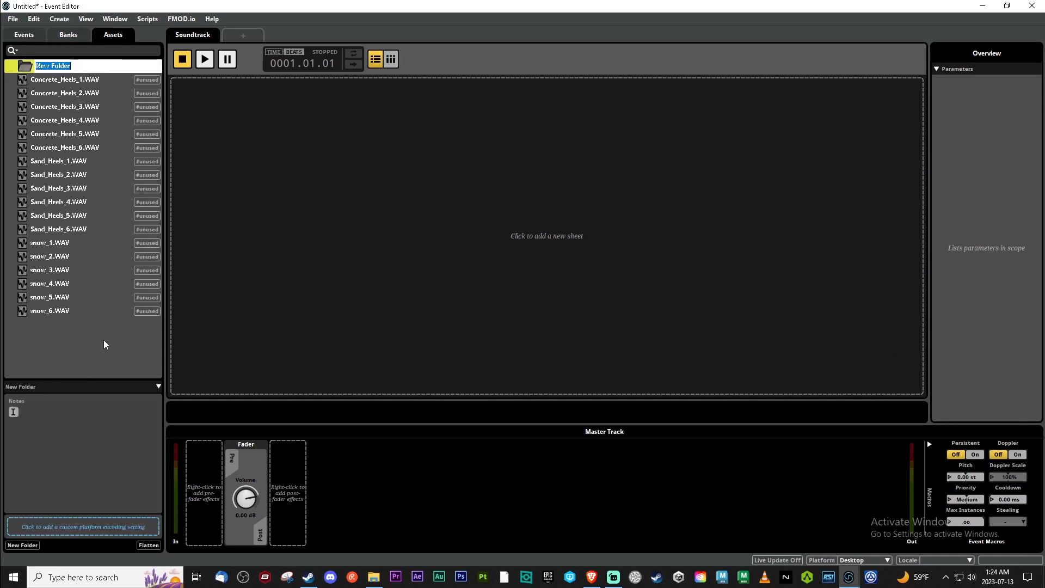
{"action": "type", "text": "Footsteps"}
{"action": "key", "text": "Return"}
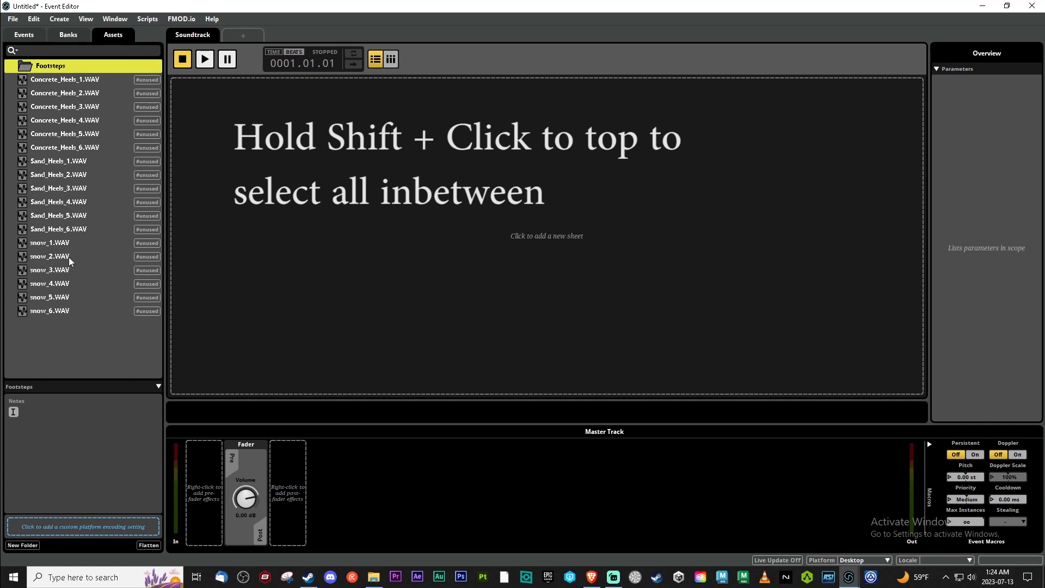
Move all the concrete, sand and snow WAV assets into the Footsteps folder and collapse it.
{"action": "left_click", "coordinate": [51, 311]}
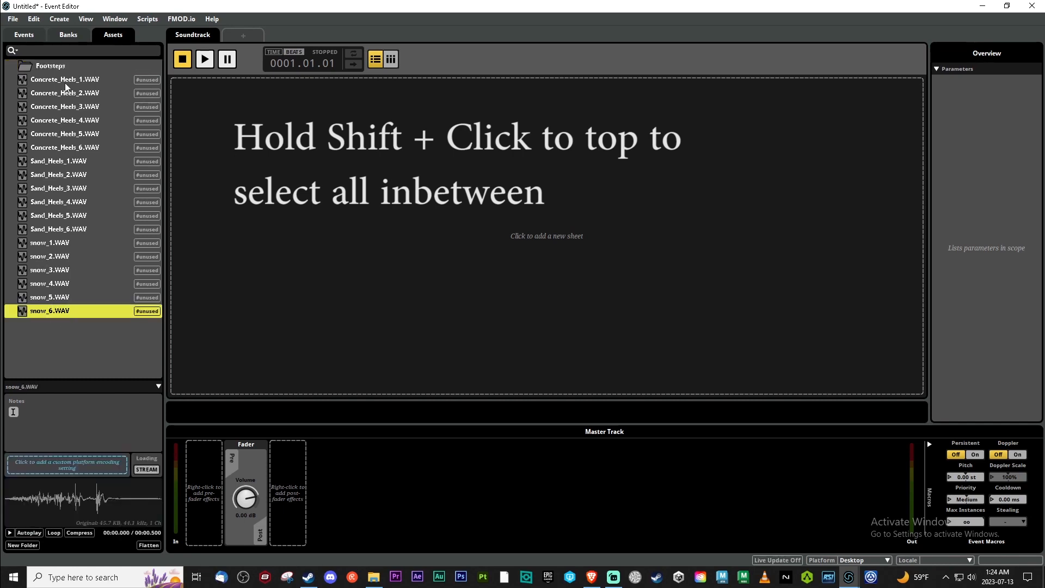
{"action": "left_click", "coordinate": [64, 82], "text": "shift"}
{"action": "left_click_drag", "start_coordinate": [64, 82], "coordinate": [64, 68]}
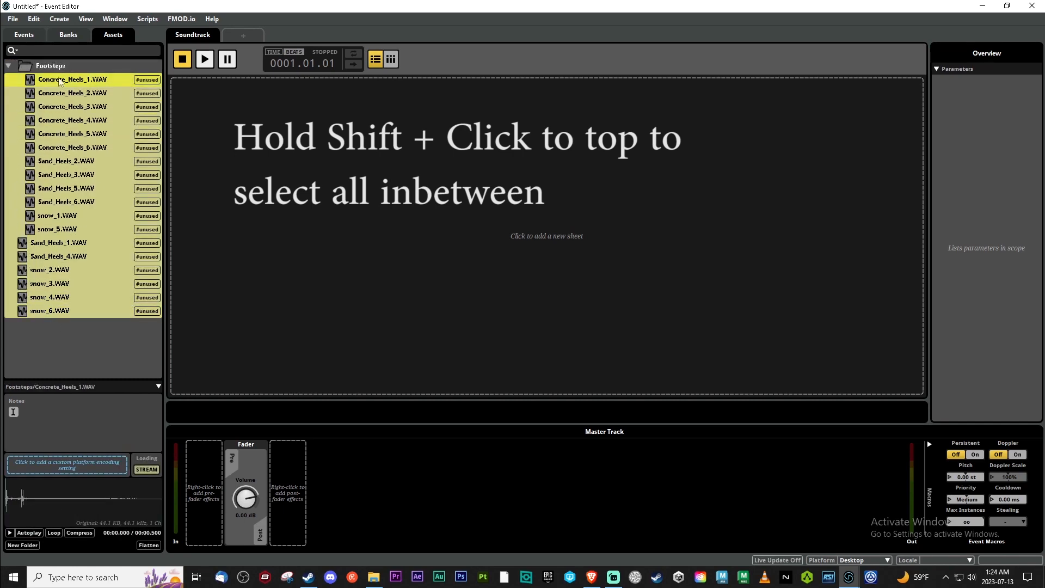
{"action": "left_click", "coordinate": [9, 66]}
Create another top-level asset folder named Music.
{"action": "left_click", "coordinate": [30, 102]}
{"action": "right_click", "coordinate": [31, 103]}
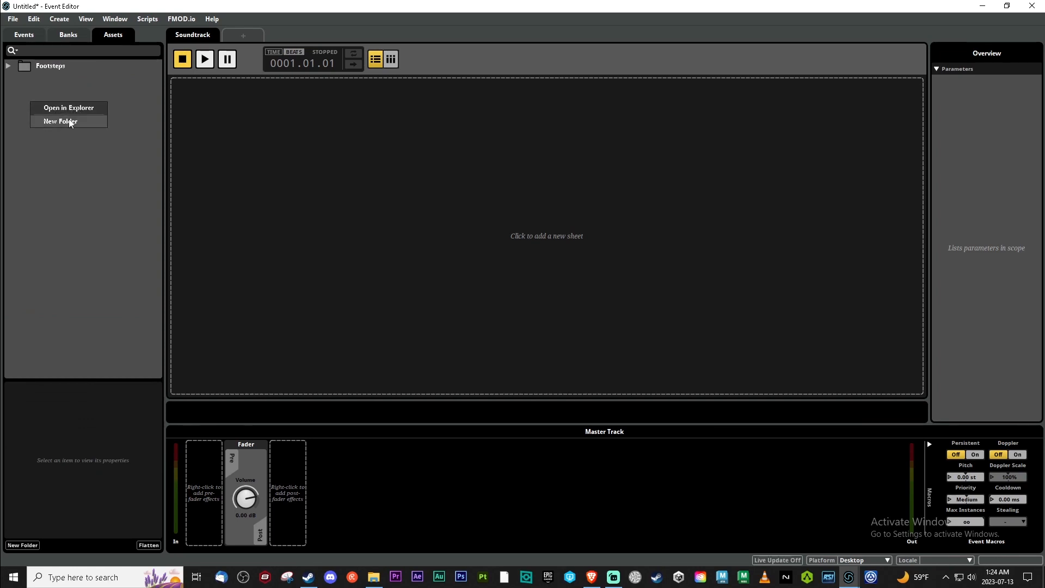
{"action": "left_click", "coordinate": [69, 120]}
{"action": "type", "text": "Music"}
{"action": "key", "text": "Return"}
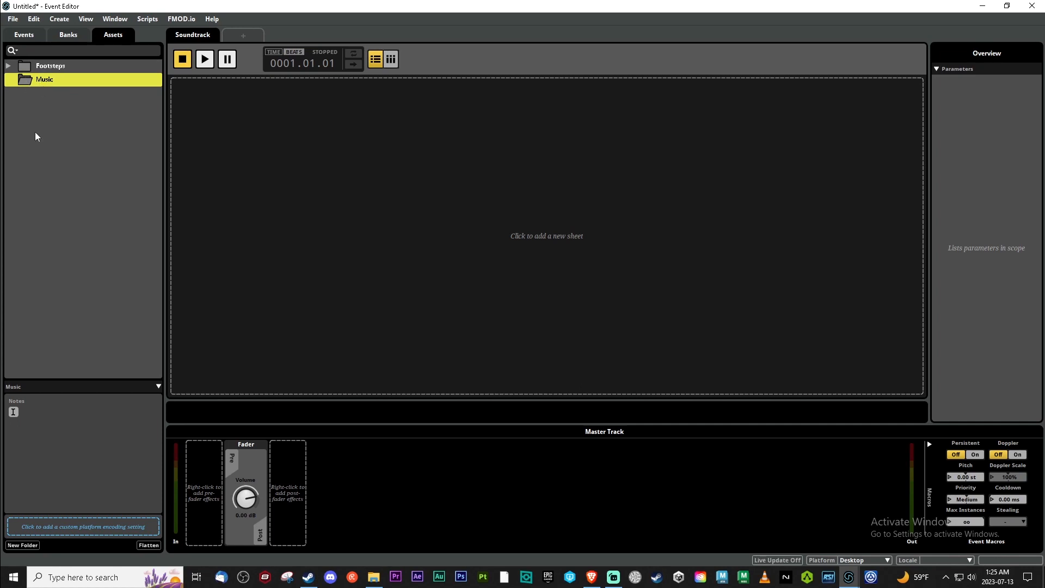
Import BassStem, DroneStem, ElectricChordStem and PercussionStem from the LoopableStems folder into the Music asset folder.
{"action": "left_click", "coordinate": [25, 35]}
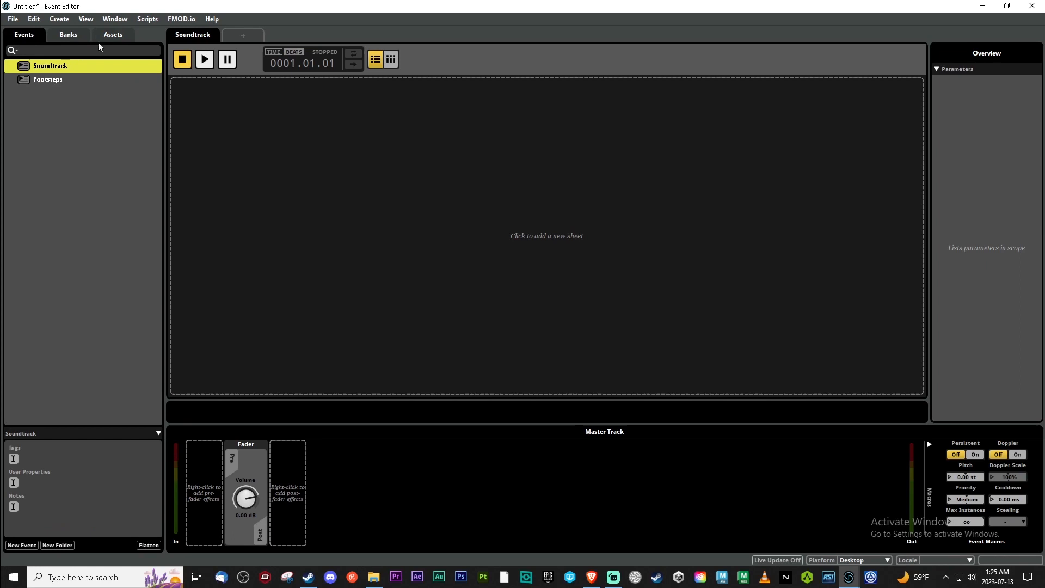
{"action": "left_click", "coordinate": [113, 33]}
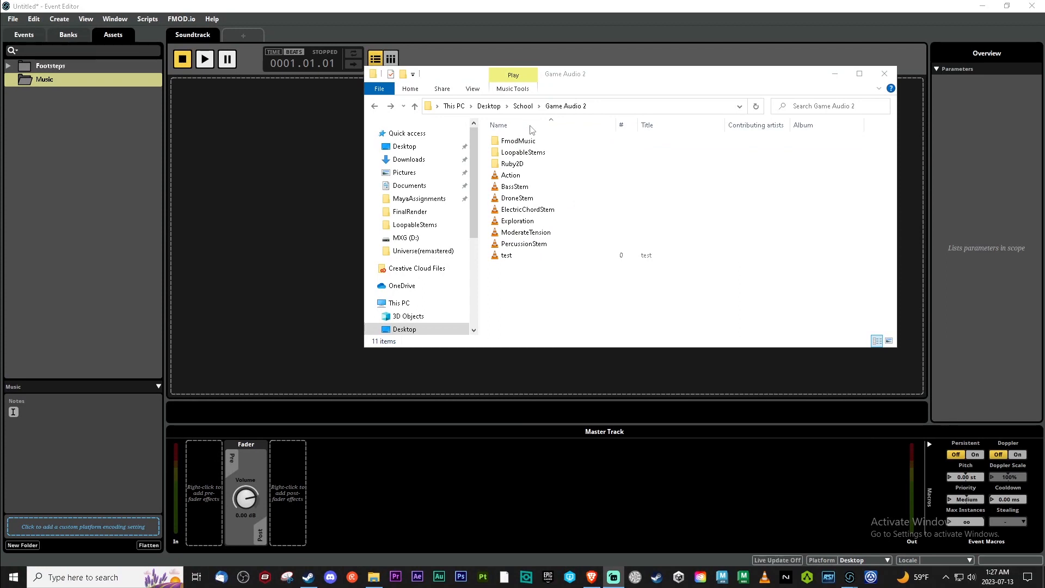
{"action": "double_click", "coordinate": [529, 153]}
{"action": "left_click_drag", "start_coordinate": [512, 195], "coordinate": [93, 79]}
Create a third top-level asset folder named Soundtrack.
{"action": "left_click", "coordinate": [76, 162]}
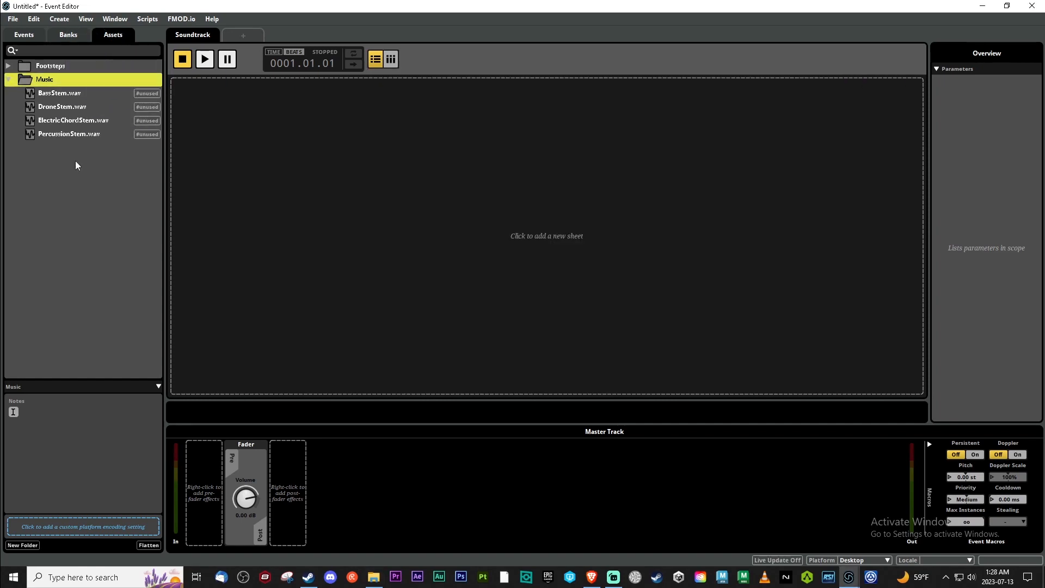
{"action": "right_click", "coordinate": [75, 161]}
{"action": "left_click", "coordinate": [95, 183]}
{"action": "type", "text": "Soundtrack"}
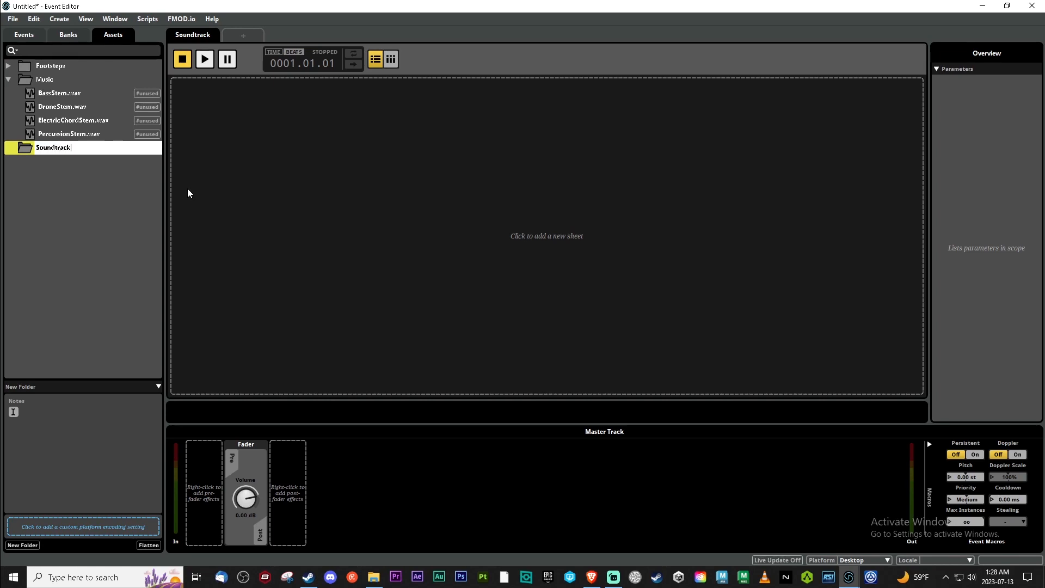
{"action": "key", "text": "Return"}
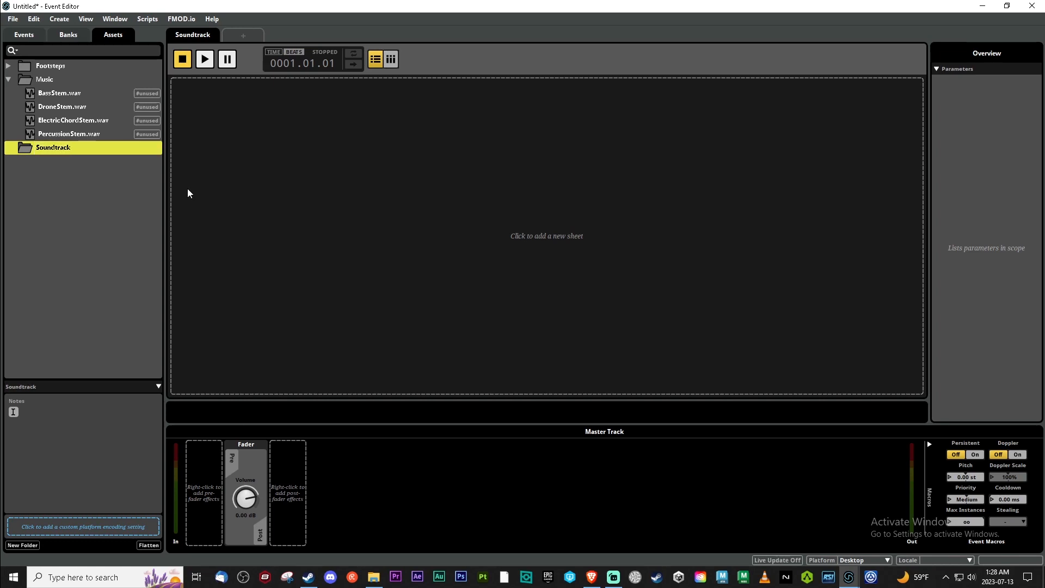
Import Action, Ambient and ModerateTension from the Game Audio 2 FmodMusic folder into the Soundtrack asset folder and check the imported files.
{"action": "left_click", "coordinate": [373, 576]}
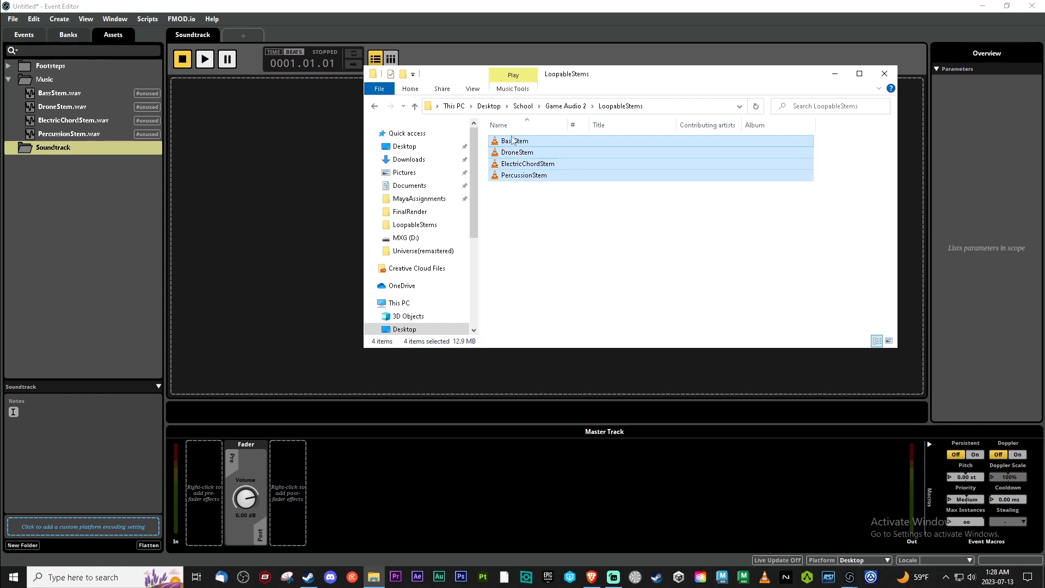
{"action": "left_click", "coordinate": [563, 106]}
{"action": "double_click", "coordinate": [531, 141]}
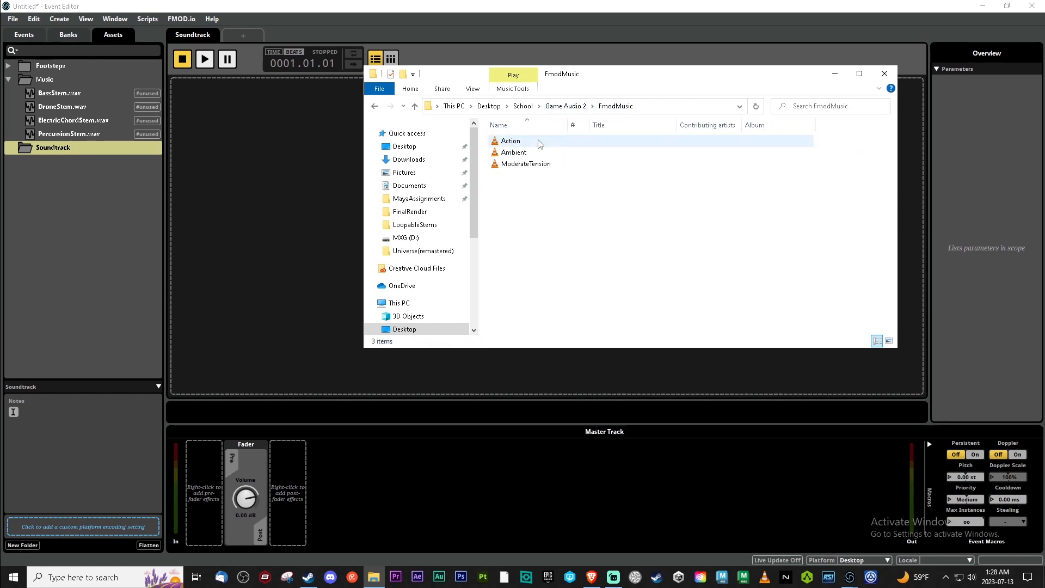
{"action": "left_click", "coordinate": [543, 167]}
{"action": "key", "text": "ctrl+a"}
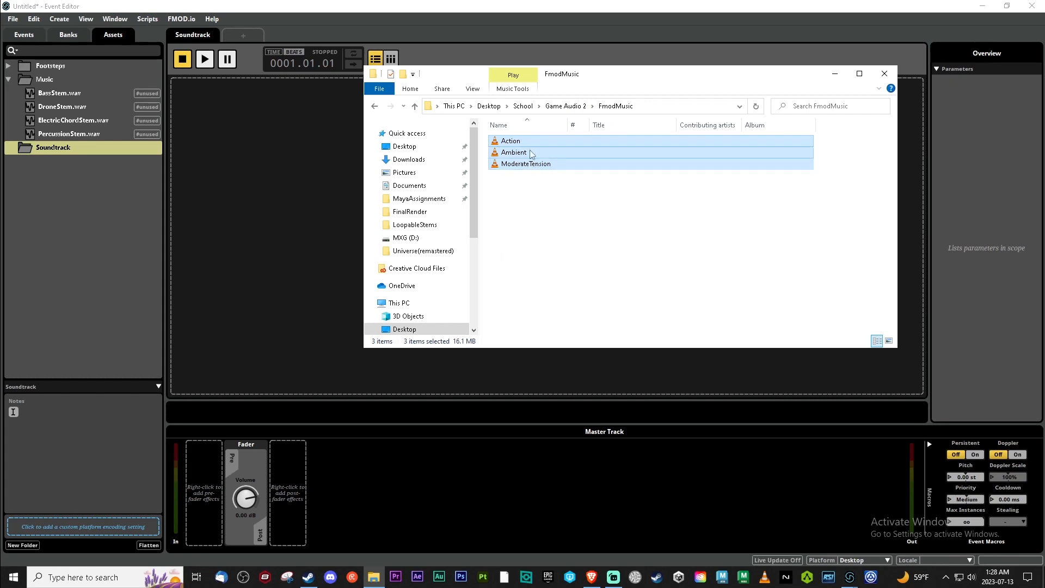
{"action": "left_click_drag", "start_coordinate": [522, 147], "coordinate": [51, 149]}
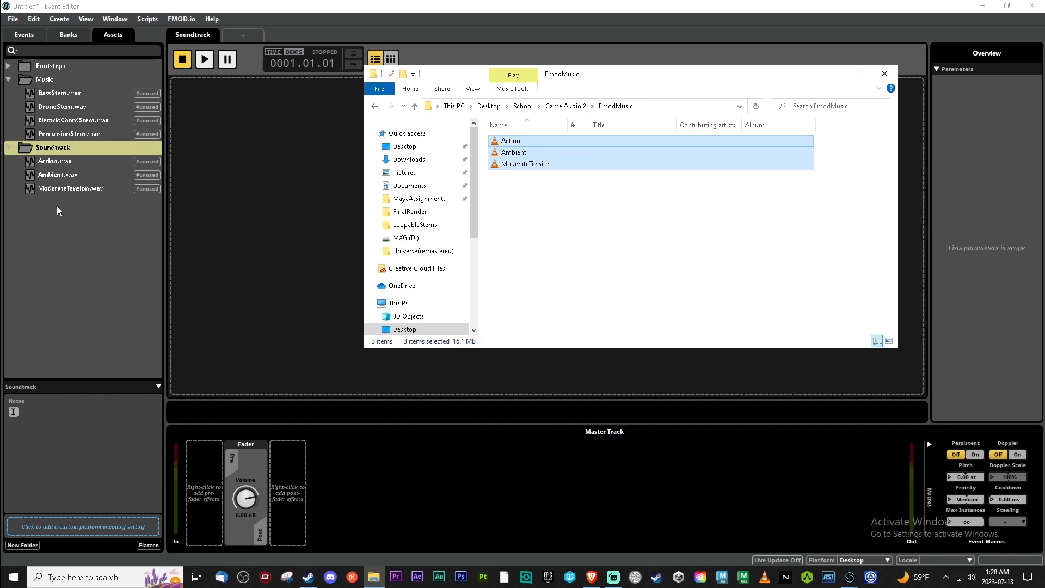
{"action": "left_click", "coordinate": [54, 162]}
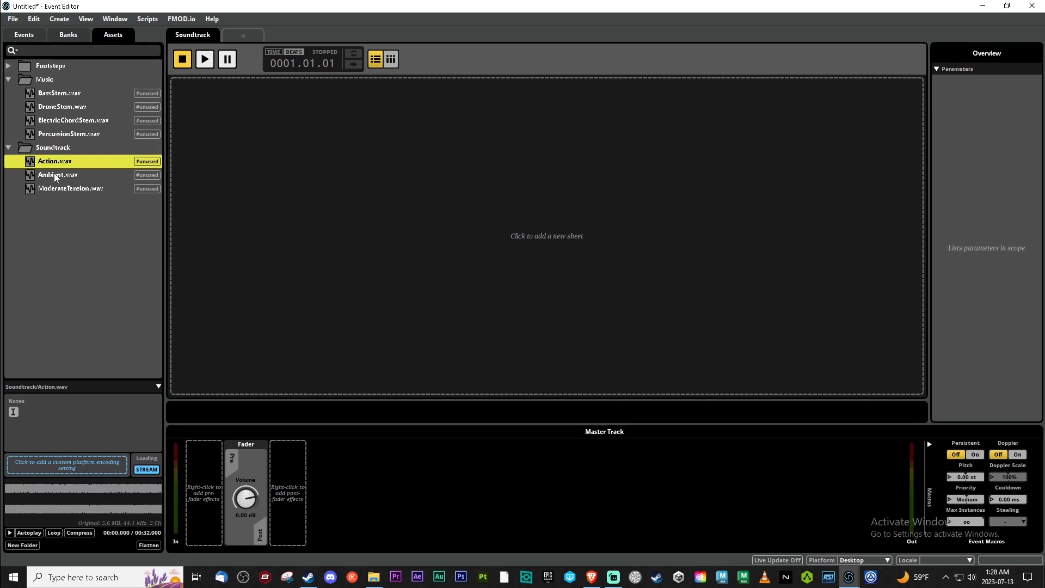
{"action": "left_click", "coordinate": [55, 175]}
Open the Footsteps event and add a timeline sheet with one audio track above the Master track.
{"action": "left_click", "coordinate": [24, 34]}
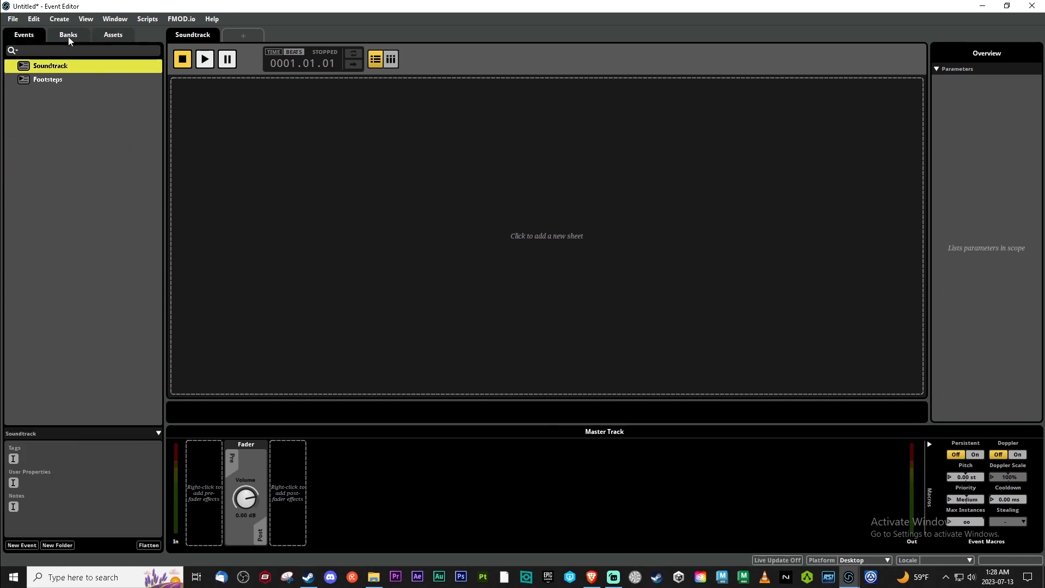
{"action": "left_click", "coordinate": [114, 36]}
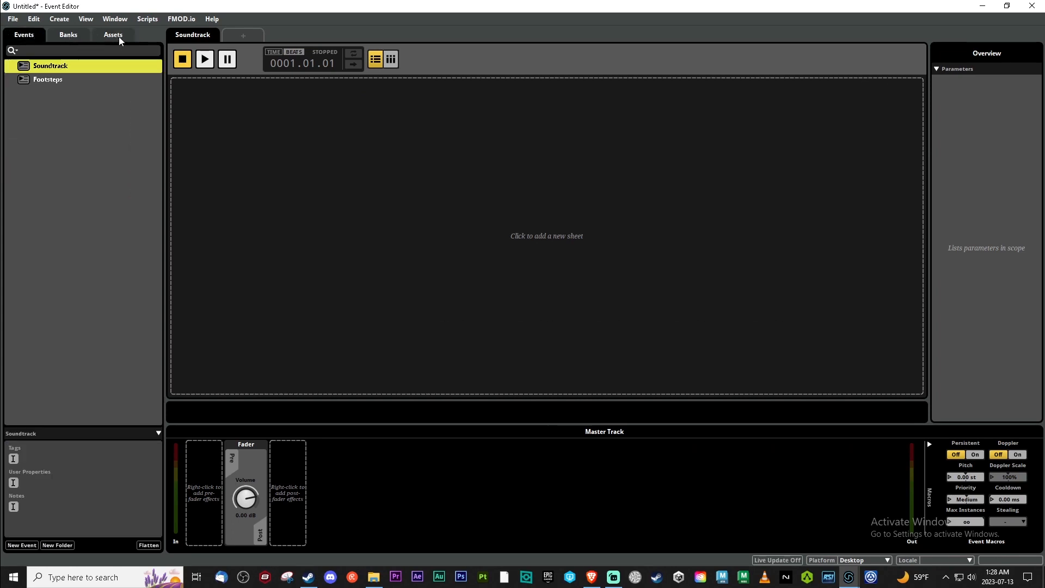
{"action": "left_click", "coordinate": [24, 35]}
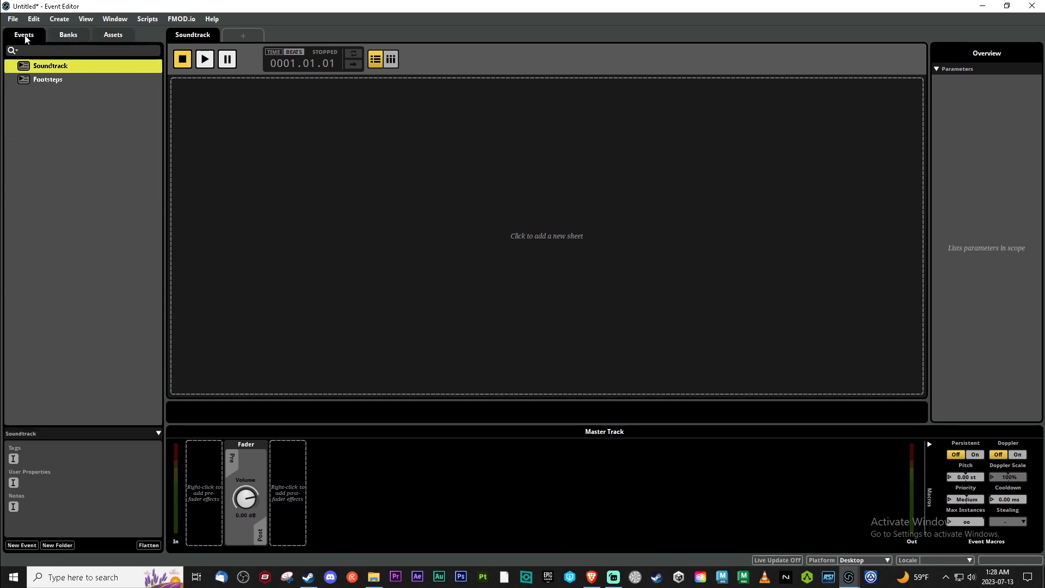
{"action": "left_click", "coordinate": [72, 79]}
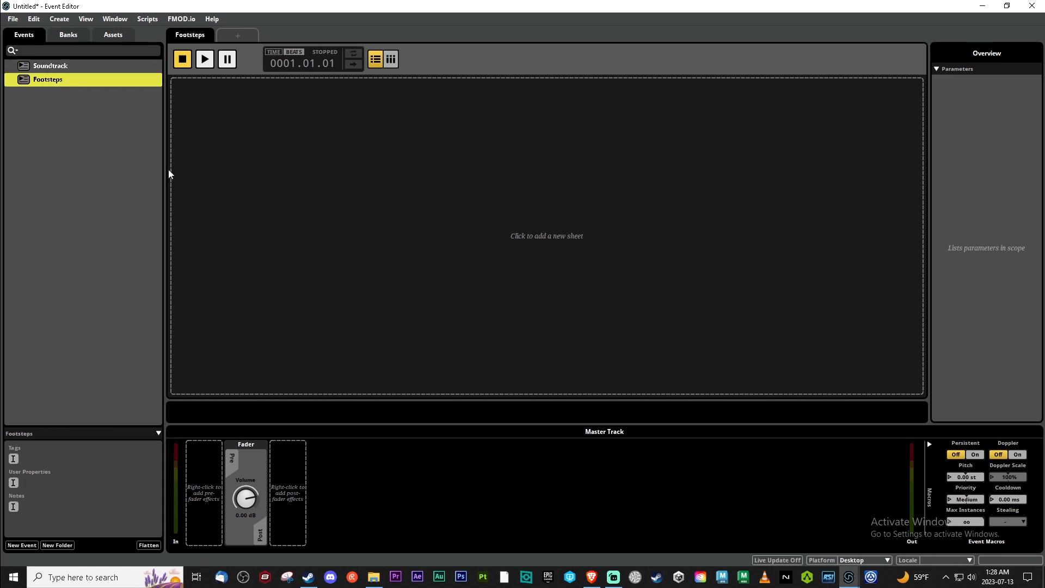
{"action": "right_click", "coordinate": [231, 120]}
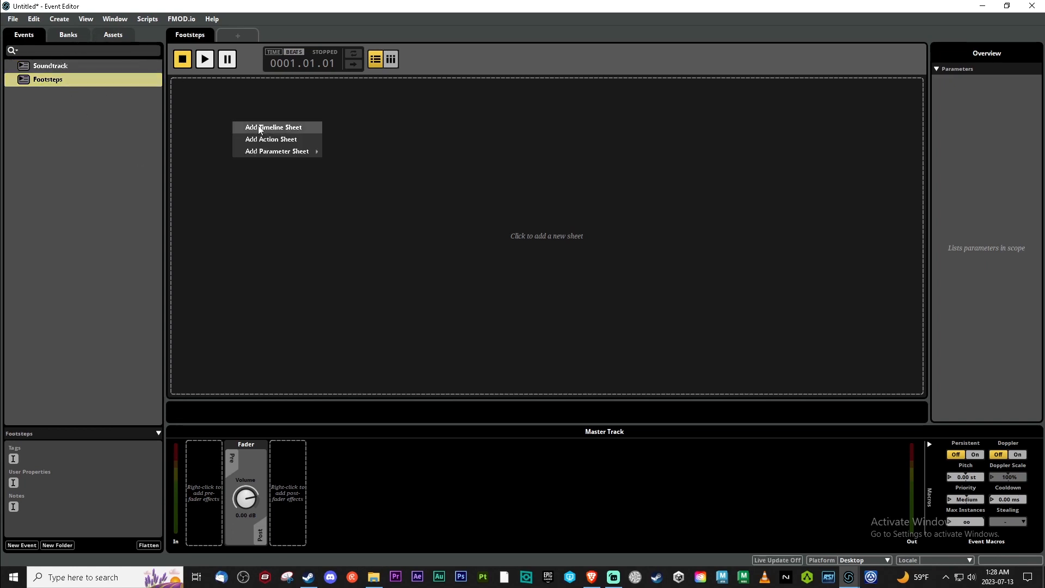
{"action": "left_click", "coordinate": [259, 126]}
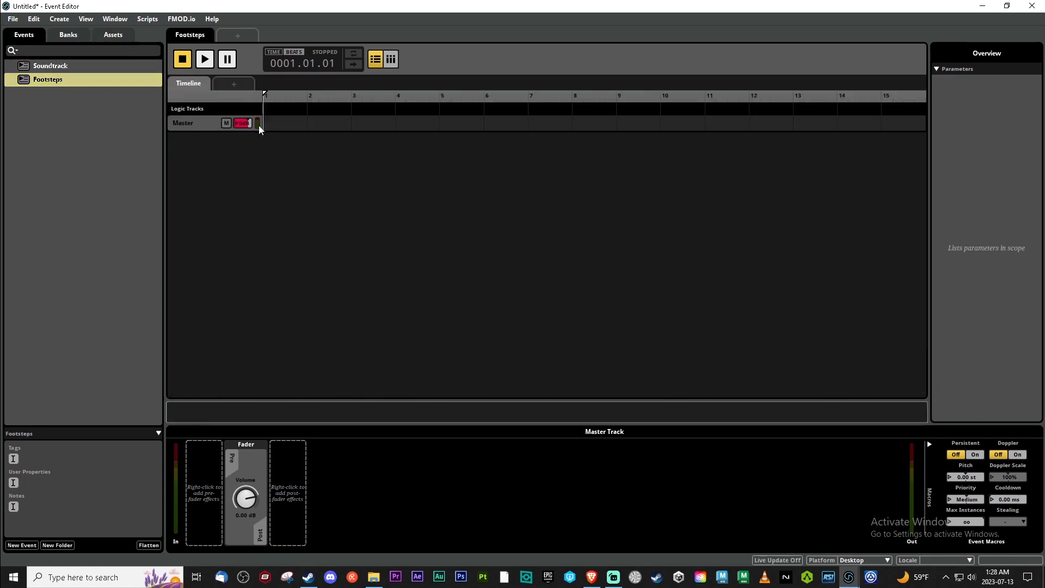
{"action": "right_click", "coordinate": [201, 124]}
{"action": "left_click", "coordinate": [207, 125]}
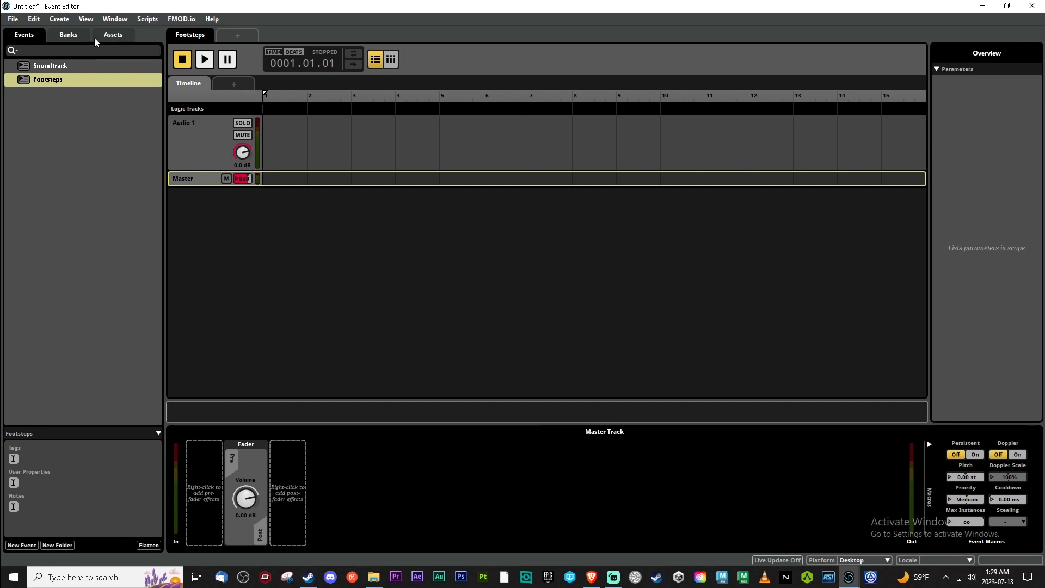
Place Concrete_Heels_1 to Concrete_Heels_6 as one multi instrument at the start of Audio 1 and shorten it to about a quarter of a bar.
{"action": "left_click", "coordinate": [111, 36]}
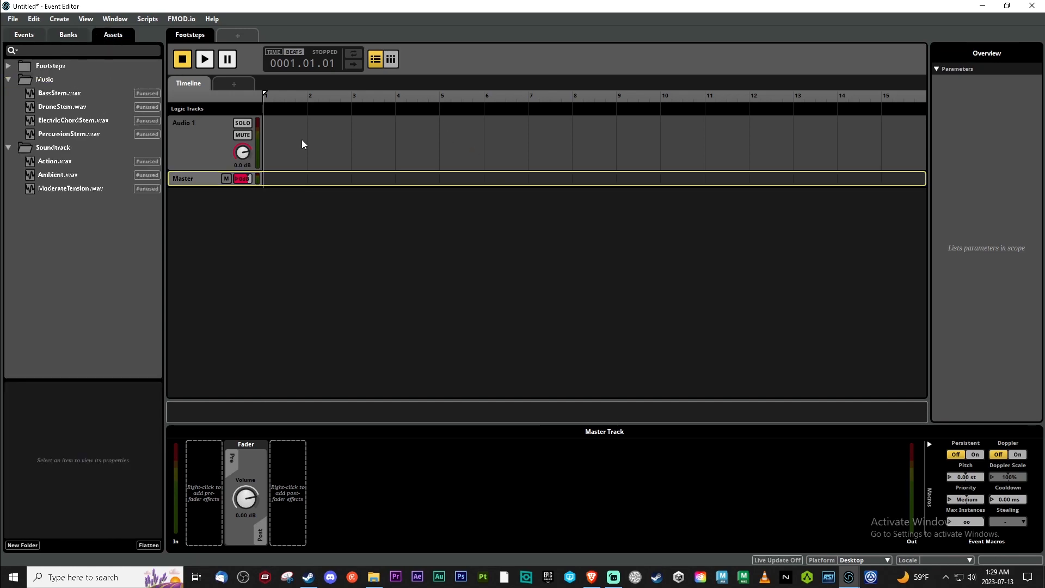
{"action": "left_click", "coordinate": [8, 79]}
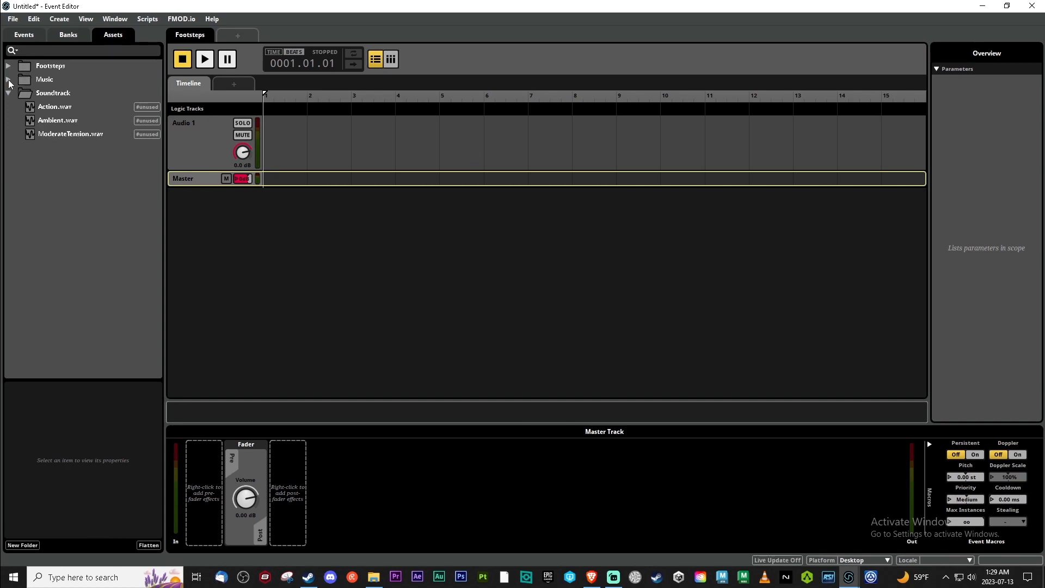
{"action": "left_click", "coordinate": [8, 93]}
{"action": "left_click", "coordinate": [8, 66]}
{"action": "left_click", "coordinate": [44, 81]}
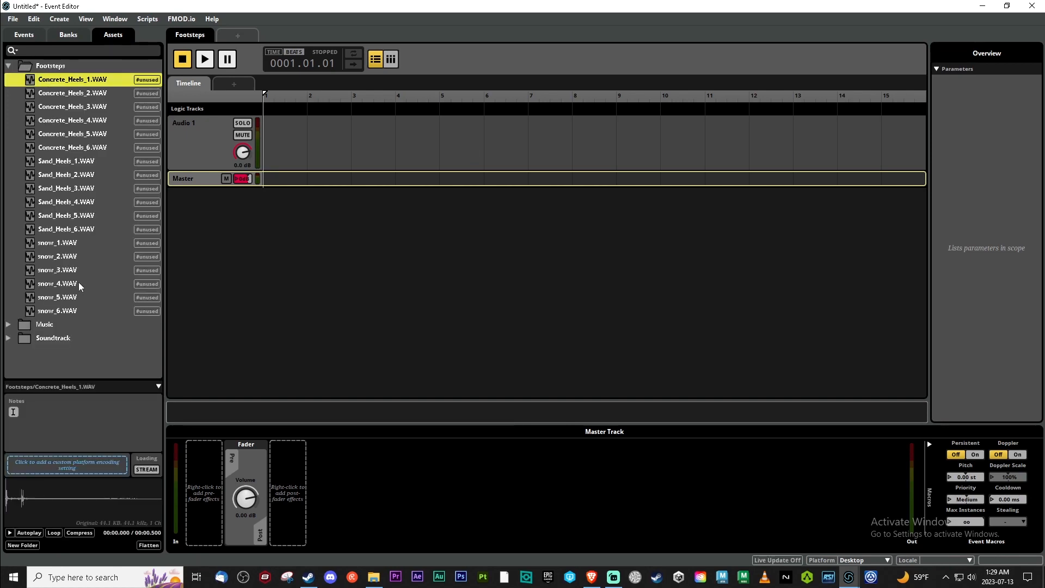
{"action": "left_click", "coordinate": [64, 149], "text": "shift"}
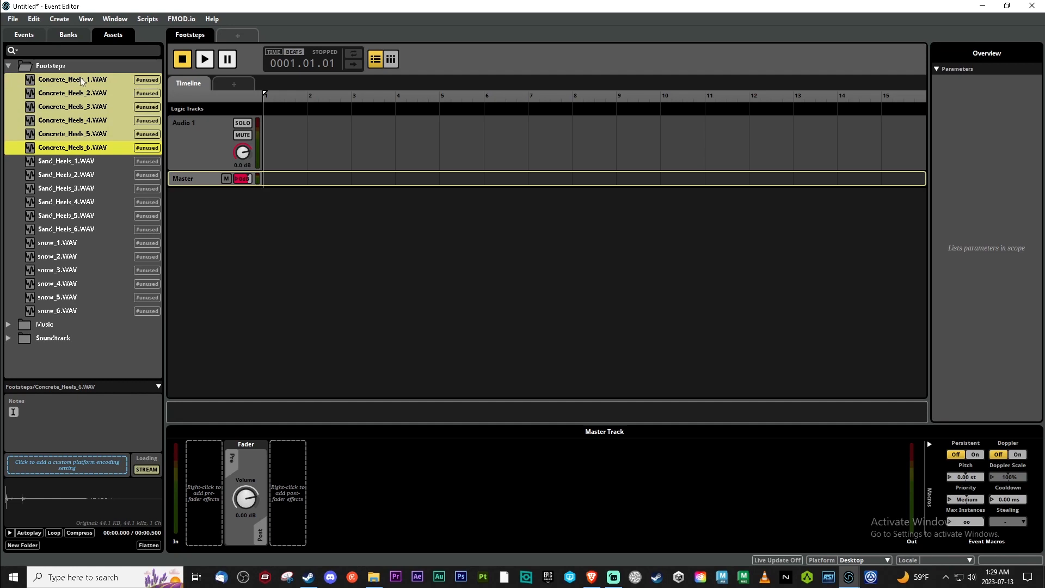
{"action": "left_click_drag", "start_coordinate": [85, 143], "coordinate": [286, 119]}
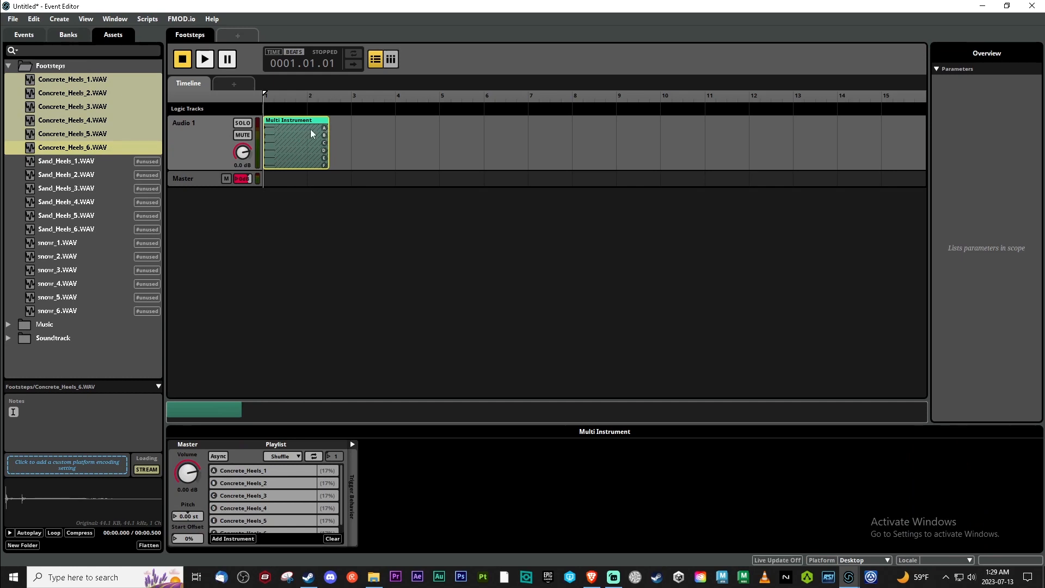
{"action": "left_click_drag", "start_coordinate": [328, 145], "coordinate": [276, 144]}
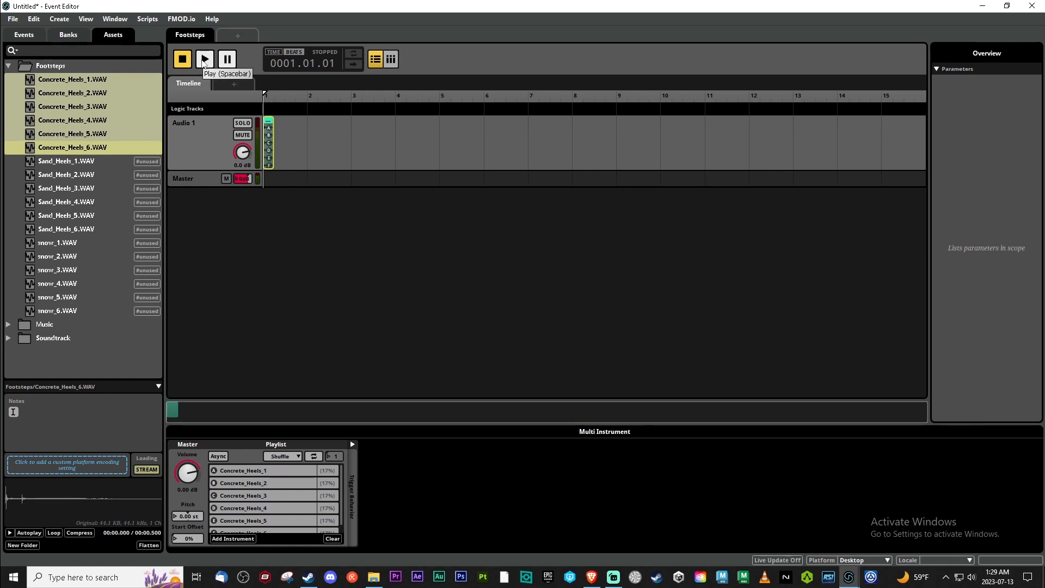
Add a loop region spanning the Concrete_Heels multi instrument and play the event to audition the loop.
{"action": "left_click", "coordinate": [215, 62]}
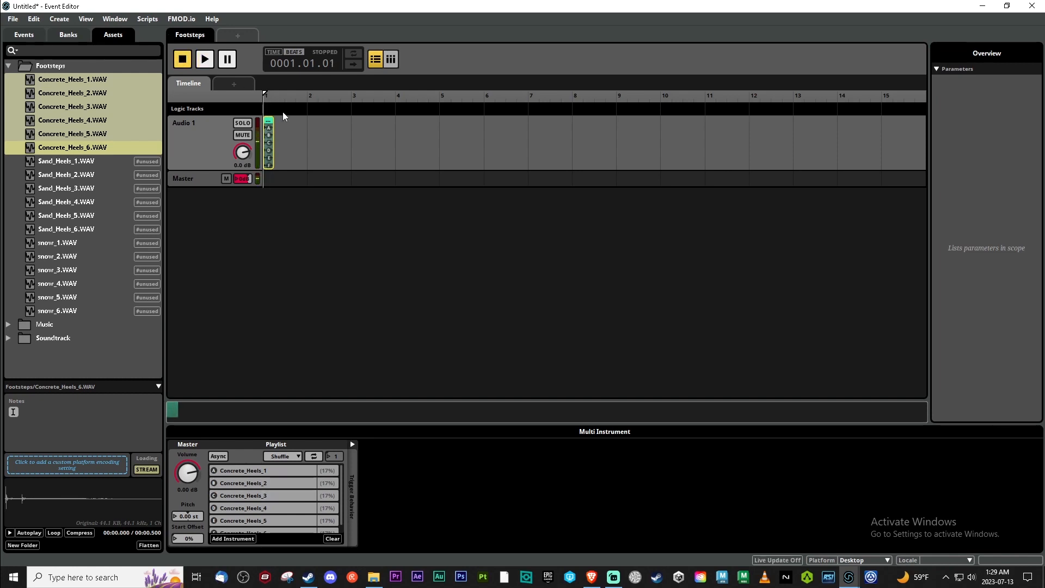
{"action": "right_click", "coordinate": [283, 113]}
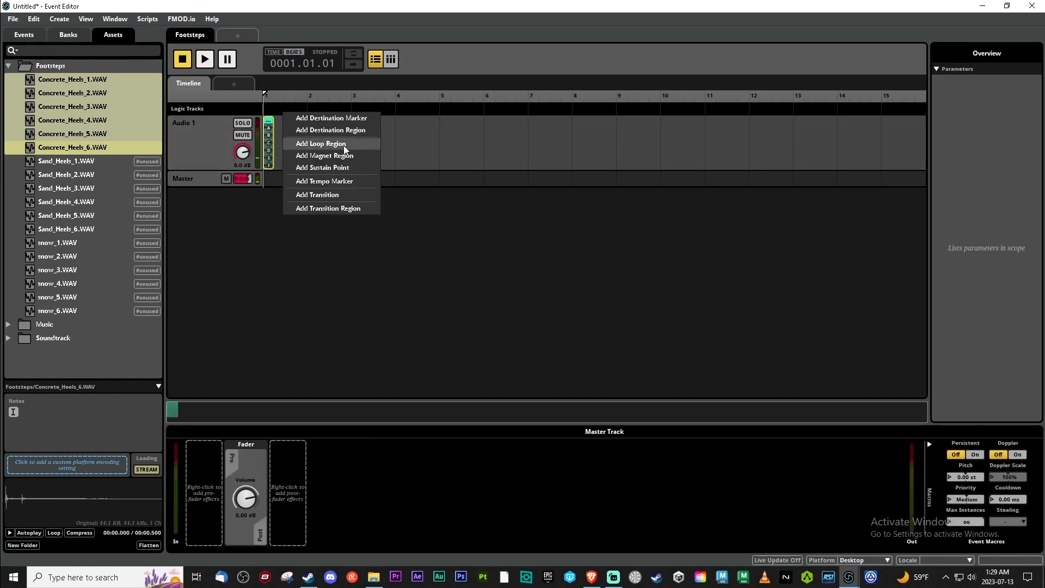
{"action": "left_click", "coordinate": [320, 144]}
{"action": "left_click_drag", "start_coordinate": [316, 108], "coordinate": [274, 108]}
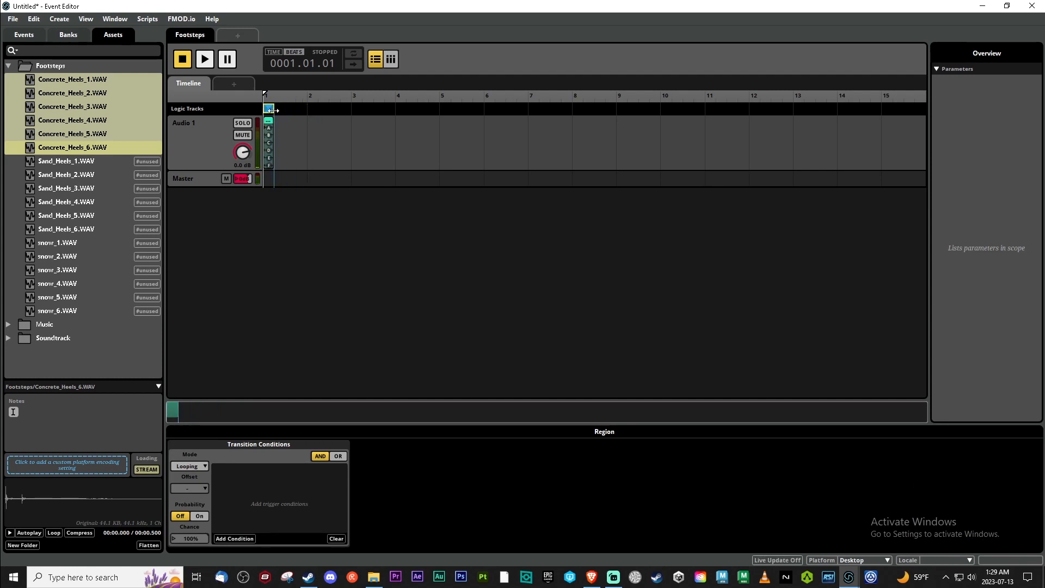
{"action": "left_click", "coordinate": [203, 61]}
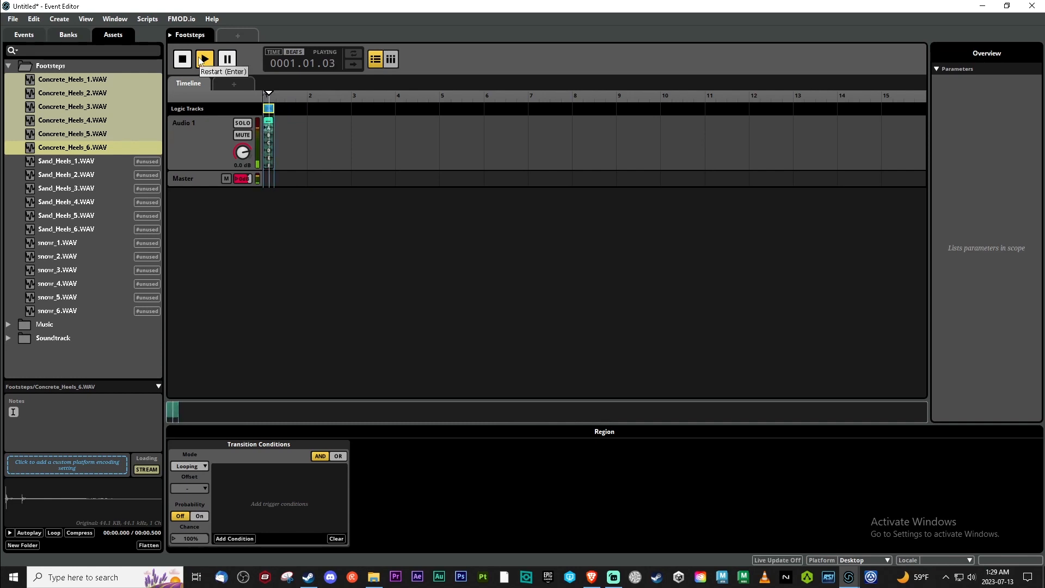
{"action": "left_click", "coordinate": [183, 60]}
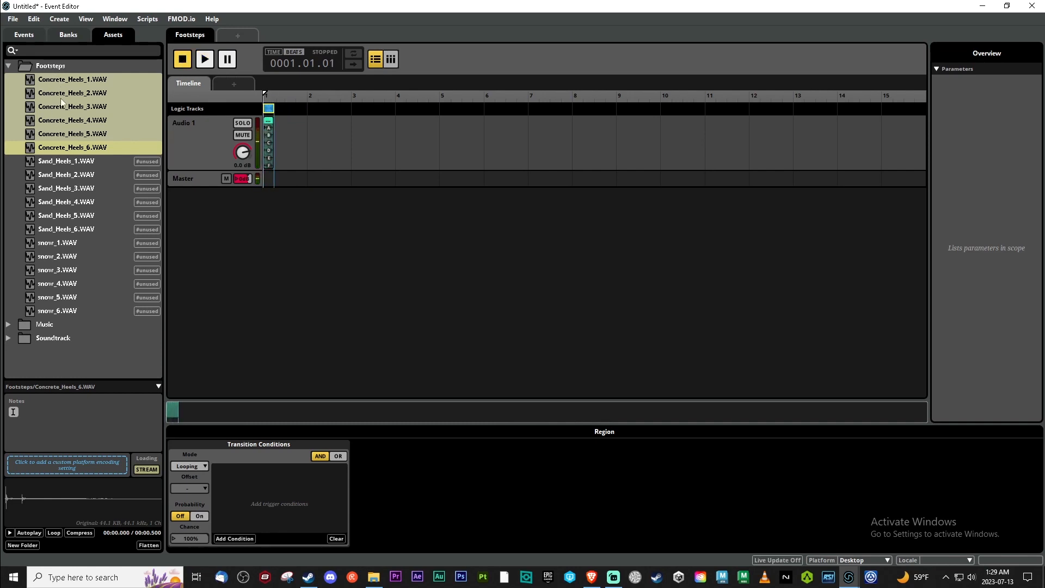
Set the play percentage of Concrete_Heels_6 to 5% in the multi instrument's playlist.
{"action": "left_click", "coordinate": [217, 124]}
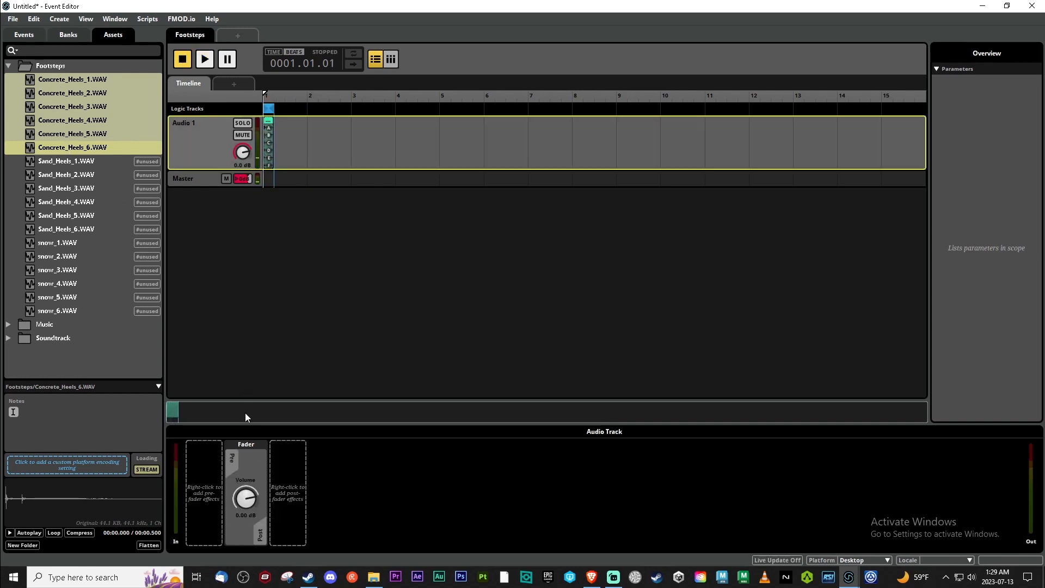
{"action": "left_click", "coordinate": [269, 122]}
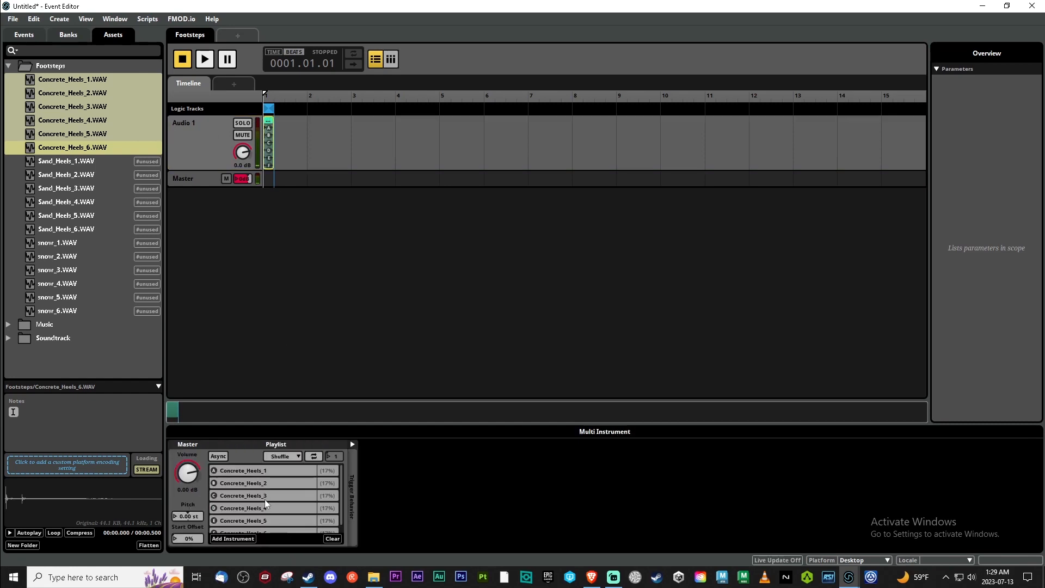
{"action": "scroll", "coordinate": [269, 499], "scroll_direction": "down", "scroll_amount": 1}
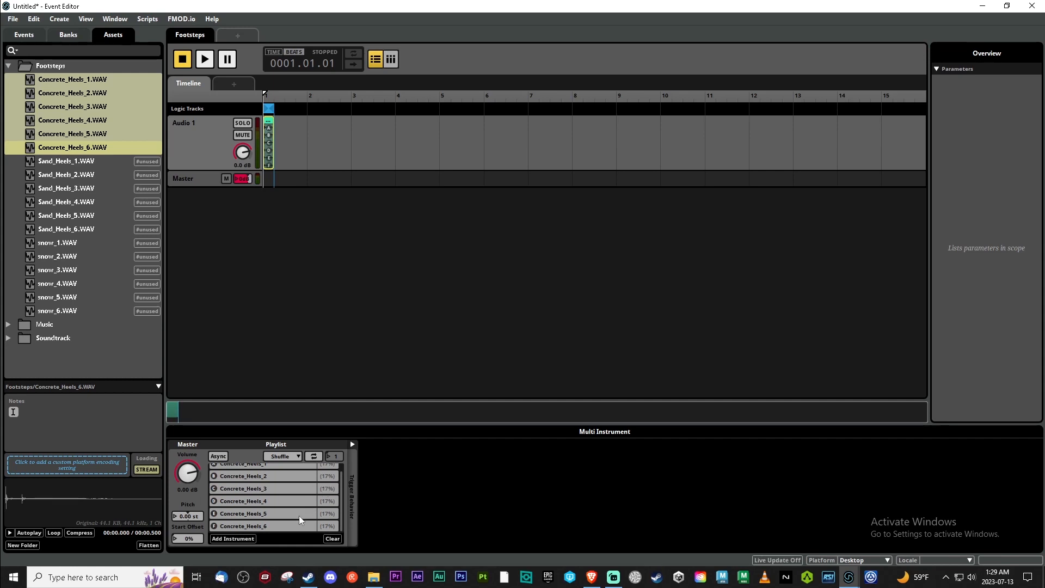
{"action": "scroll", "coordinate": [312, 479], "scroll_direction": "up", "scroll_amount": 1}
{"action": "scroll", "coordinate": [321, 520], "scroll_direction": "down", "scroll_amount": 1}
{"action": "left_click", "coordinate": [327, 527]}
{"action": "right_click", "coordinate": [326, 528]}
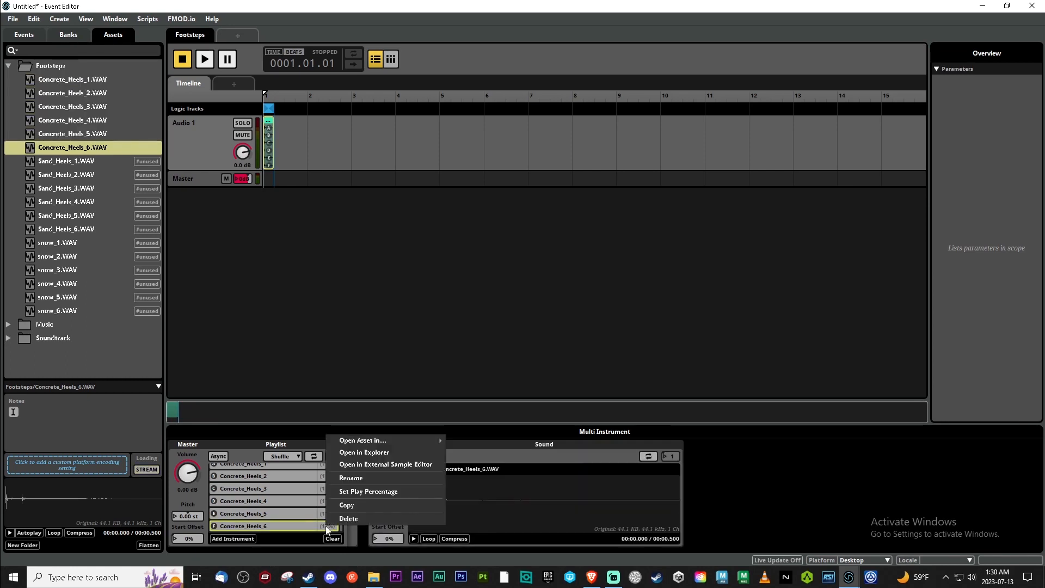
{"action": "left_click", "coordinate": [357, 492]}
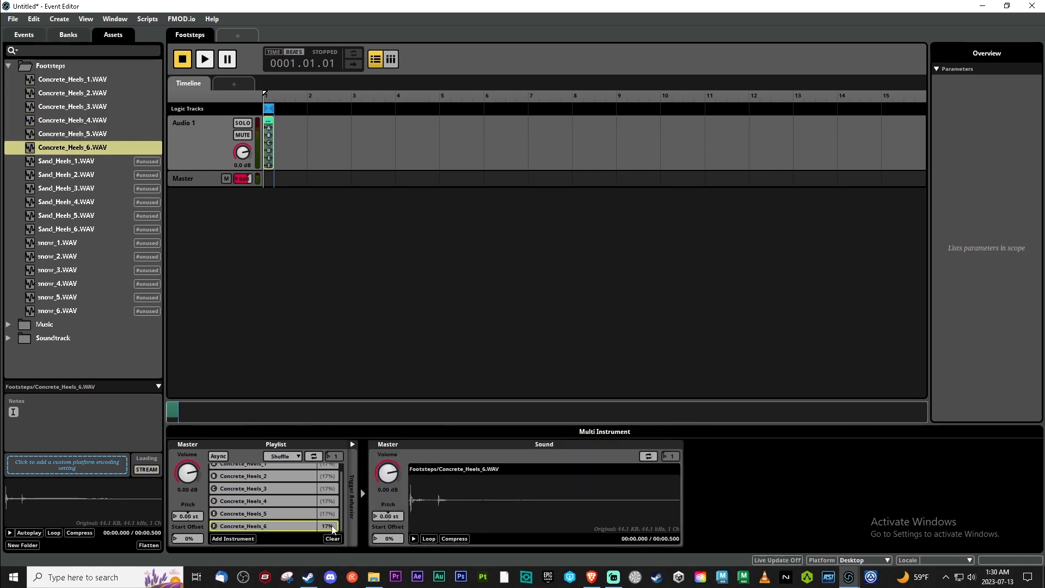
{"action": "double_click", "coordinate": [330, 527]}
{"action": "double_click", "coordinate": [333, 526]}
{"action": "type", "text": "5"}
{"action": "key", "text": "Return"}
{"action": "right_click", "coordinate": [320, 532]}
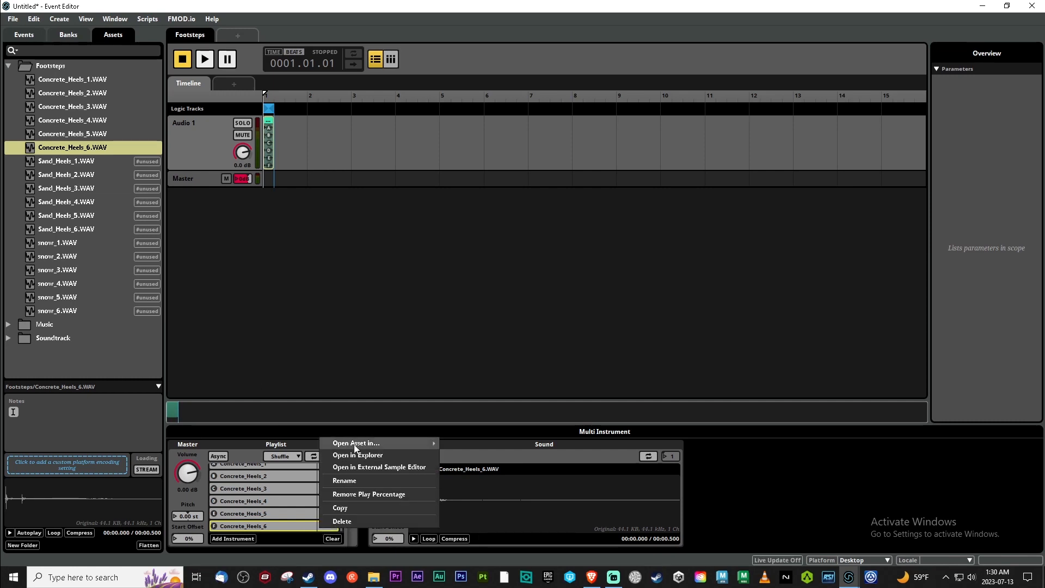
Add a silence instrument to the concrete footsteps playlist and set its play percentage to 5%.
{"action": "left_click", "coordinate": [248, 538]}
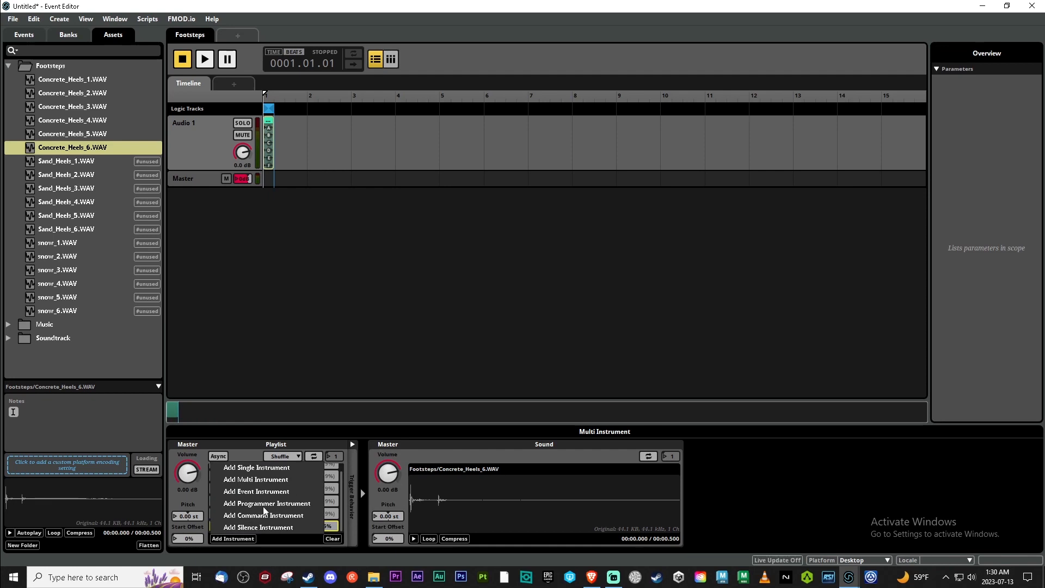
{"action": "left_click", "coordinate": [272, 527]}
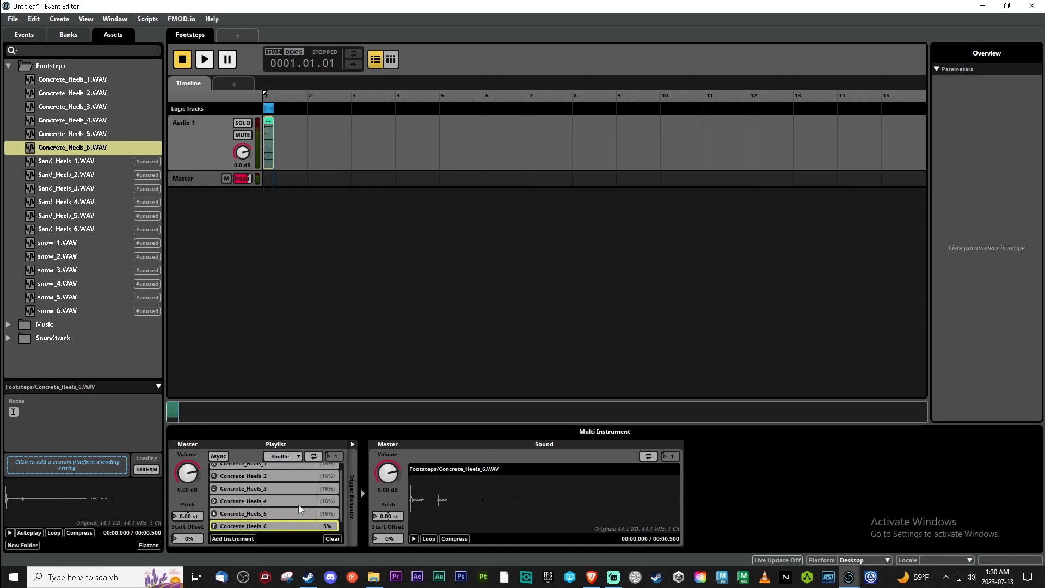
{"action": "left_click", "coordinate": [328, 527]}
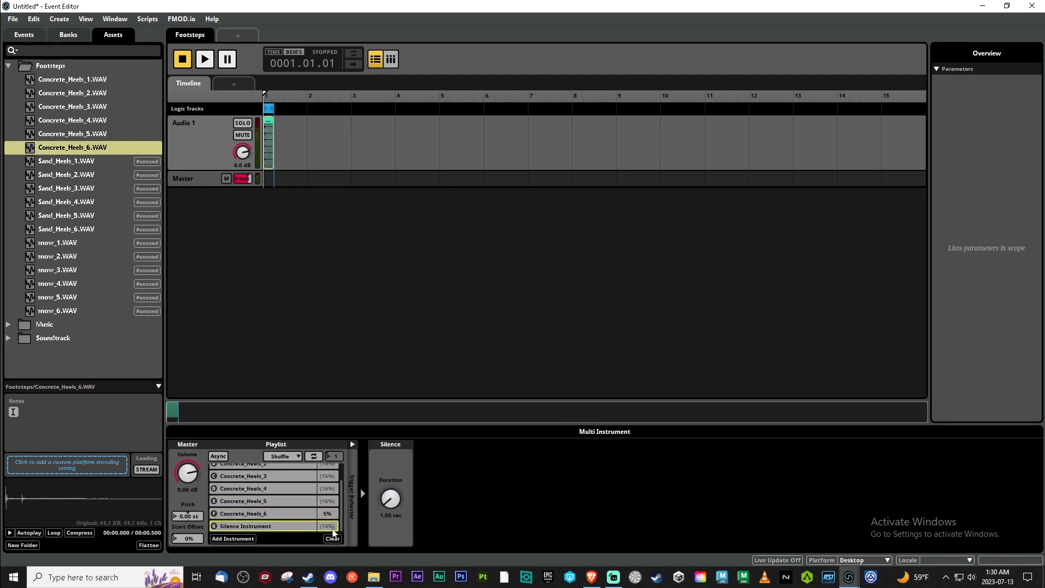
{"action": "right_click", "coordinate": [328, 527]}
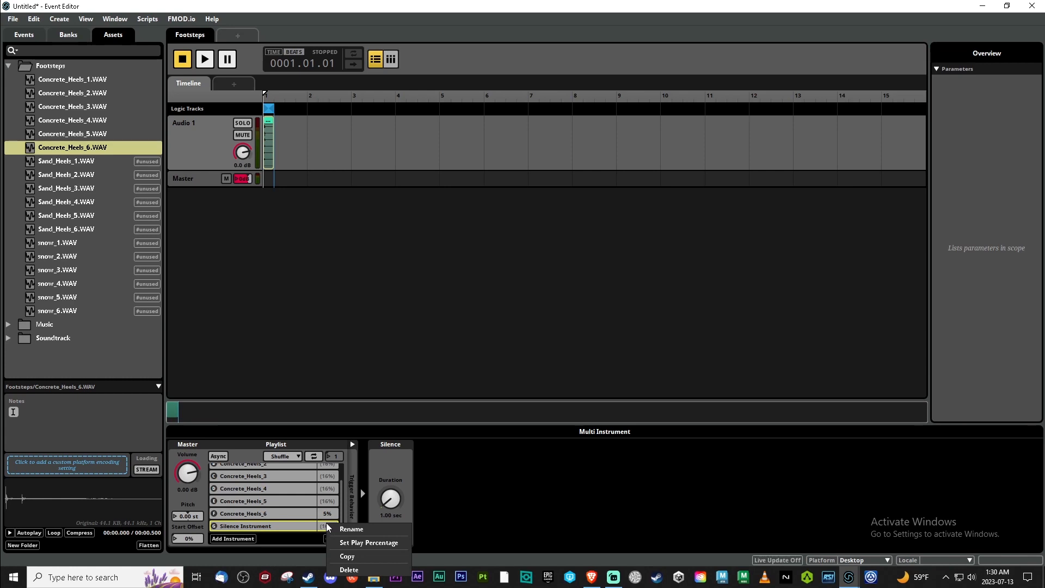
{"action": "left_click", "coordinate": [360, 544]}
{"action": "type", "text": "5"}
{"action": "key", "text": "Return"}
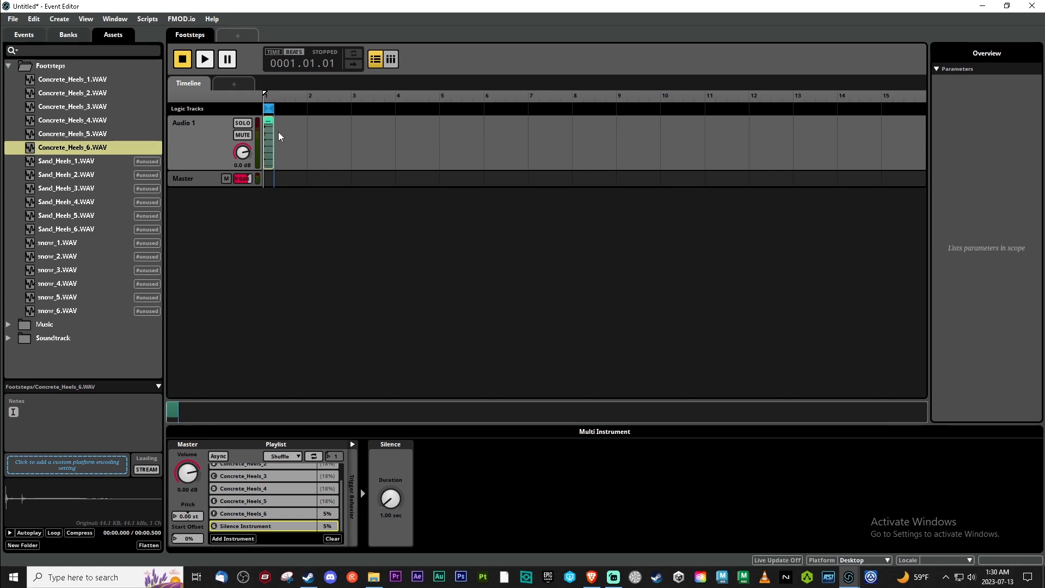
Examine the layered waveforms of the concrete multi instrument up close on the timeline.
{"action": "scroll", "coordinate": [269, 146], "scroll_direction": "up", "scroll_amount": 3}
{"action": "scroll", "coordinate": [321, 182], "scroll_direction": "up", "scroll_amount": 5}
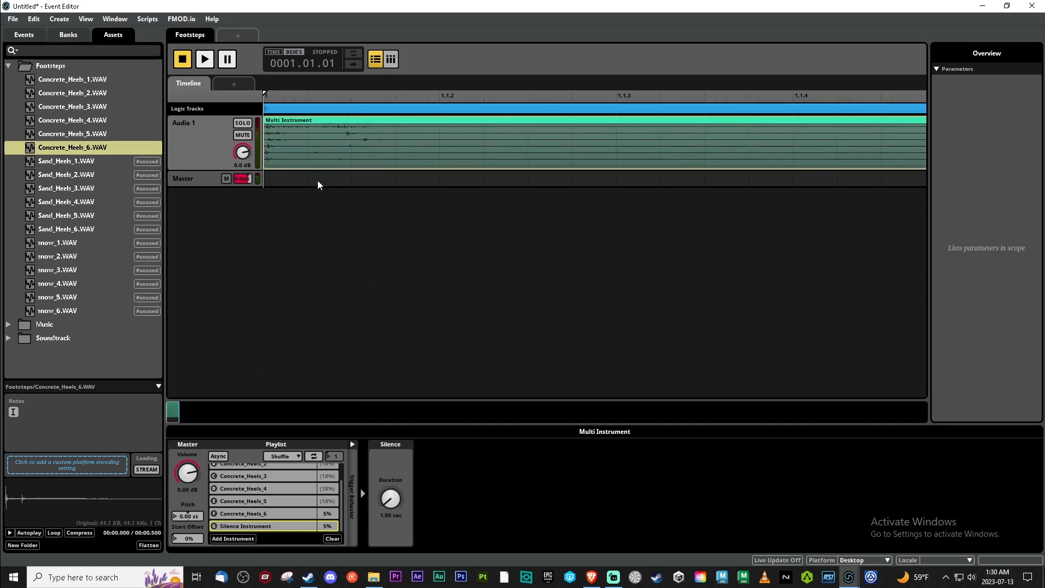
{"action": "scroll", "coordinate": [279, 173], "scroll_direction": "up", "scroll_amount": 1}
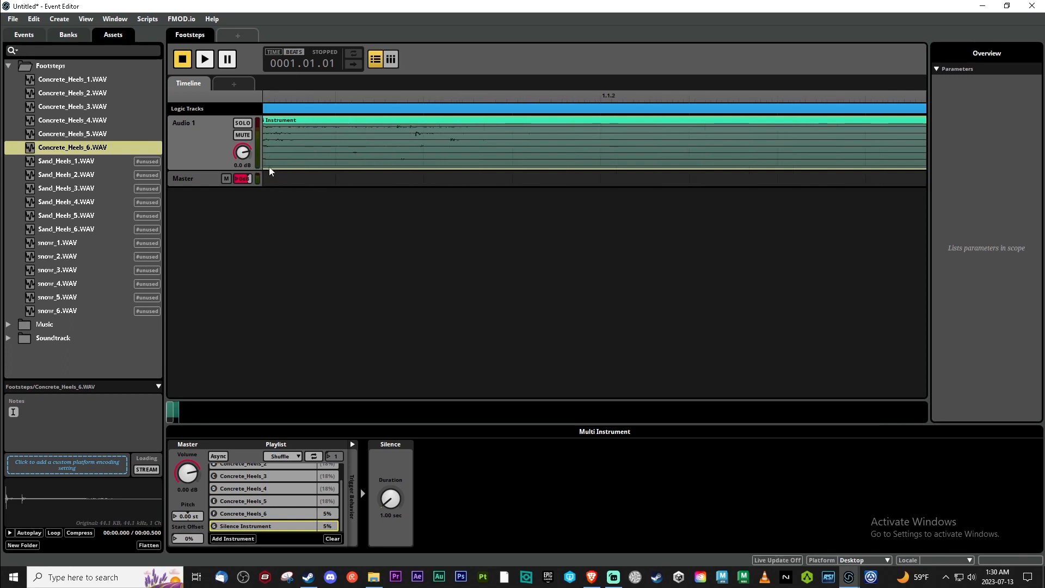
{"action": "scroll", "coordinate": [171, 406], "scroll_direction": "up", "scroll_amount": 1}
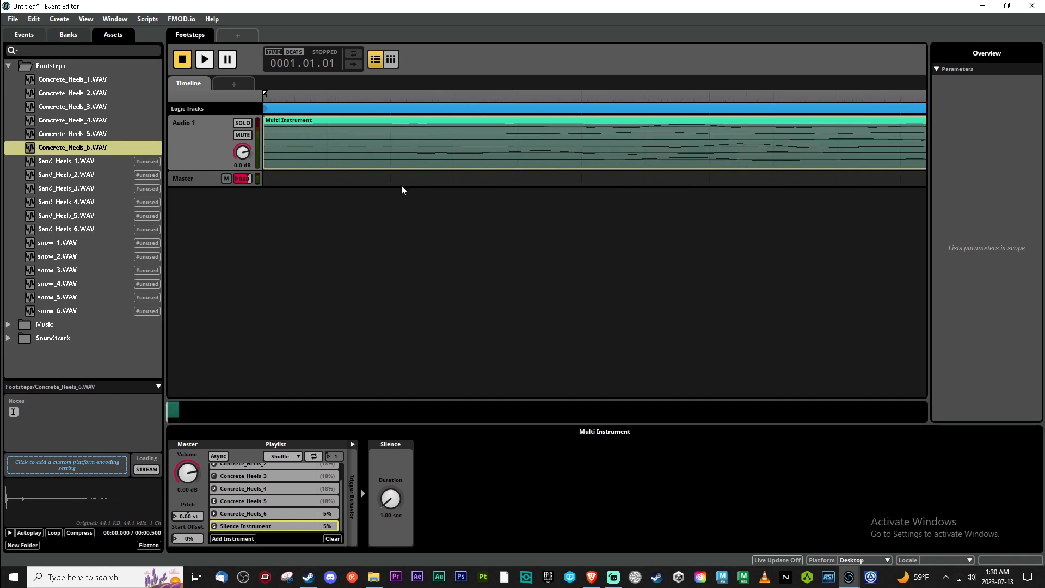
{"action": "scroll", "coordinate": [357, 225], "scroll_direction": "down", "scroll_amount": 1}
{"action": "scroll", "coordinate": [356, 225], "scroll_direction": "down", "scroll_amount": 1}
{"action": "scroll", "coordinate": [240, 489], "scroll_direction": "up", "scroll_amount": 1}
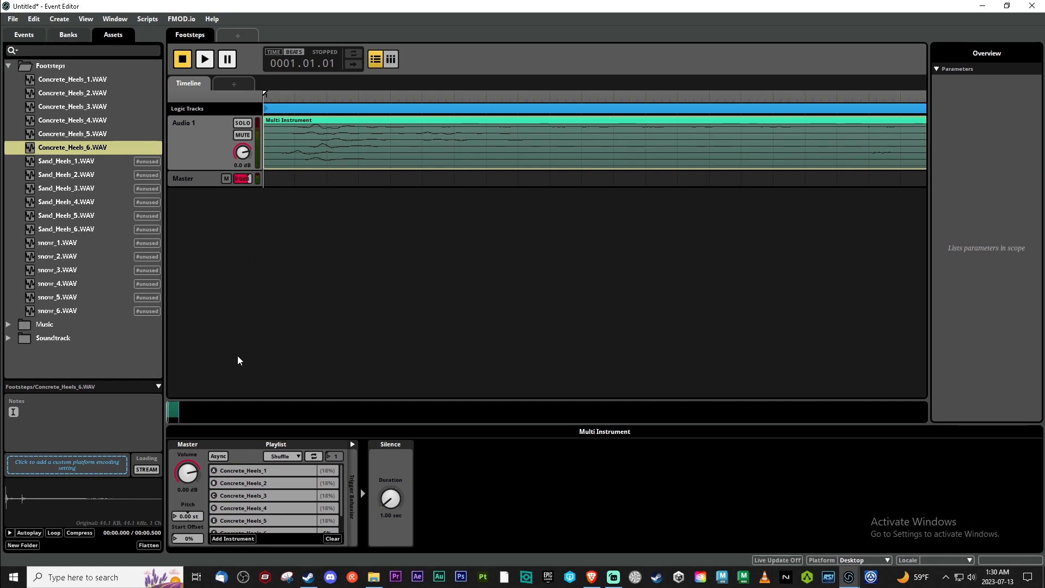
{"action": "scroll", "coordinate": [392, 245], "scroll_direction": "down", "scroll_amount": 2}
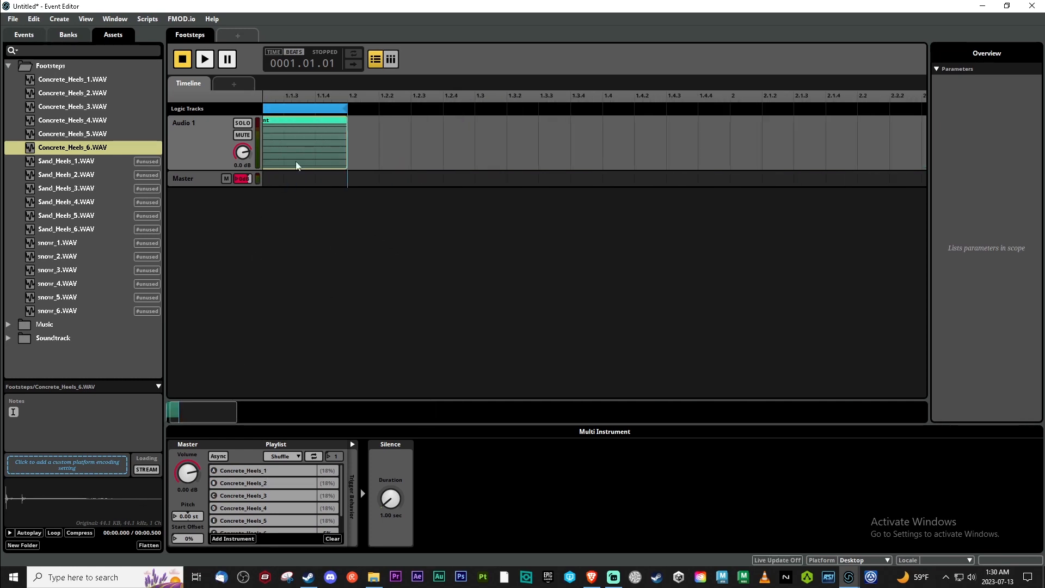
Add a destination marker named Concrete at the start of the timeline, with the loop region on the row directly beneath it.
{"action": "right_click", "coordinate": [397, 108]}
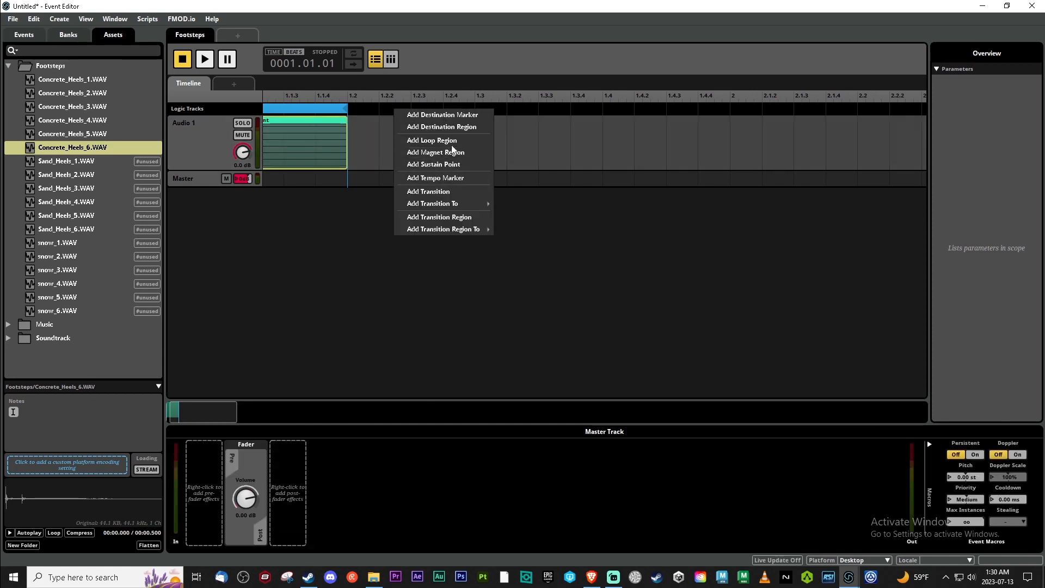
{"action": "left_click", "coordinate": [452, 115]}
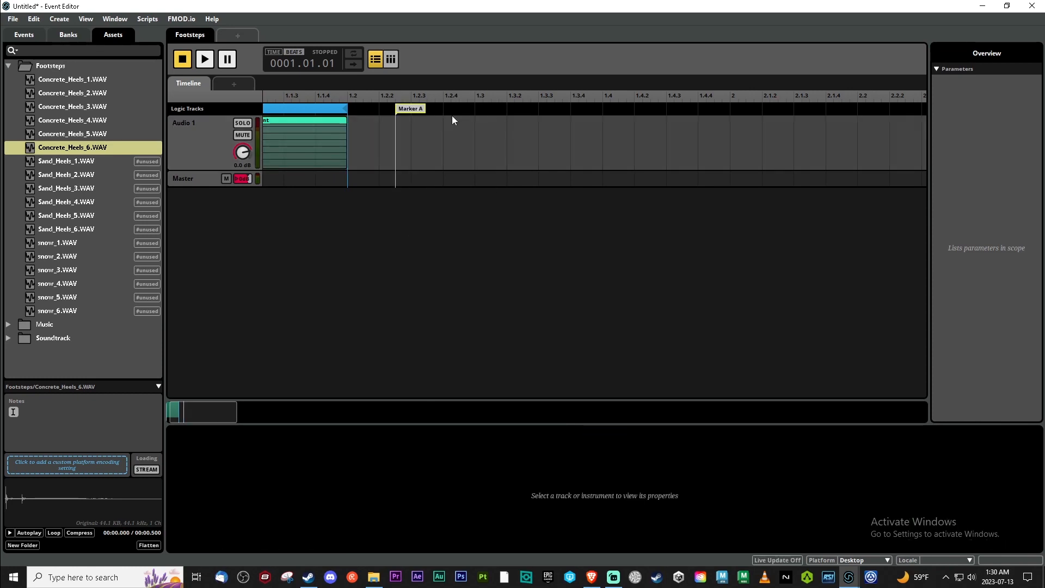
{"action": "double_click", "coordinate": [409, 109]}
{"action": "type", "text": "Concrete"}
{"action": "key", "text": "Return"}
{"action": "left_click", "coordinate": [303, 110]}
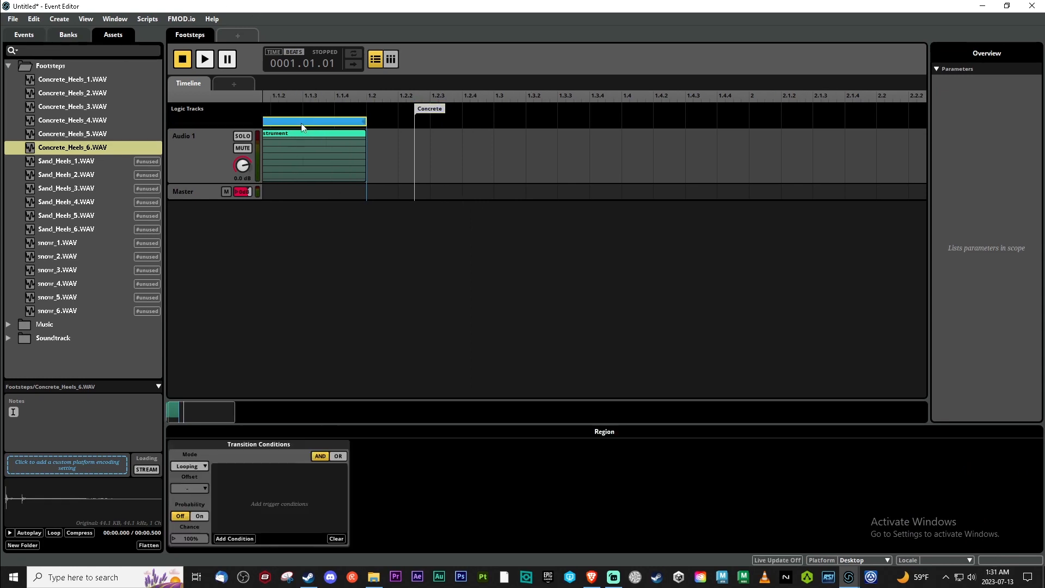
{"action": "left_click_drag", "start_coordinate": [450, 109], "coordinate": [91, 105]}
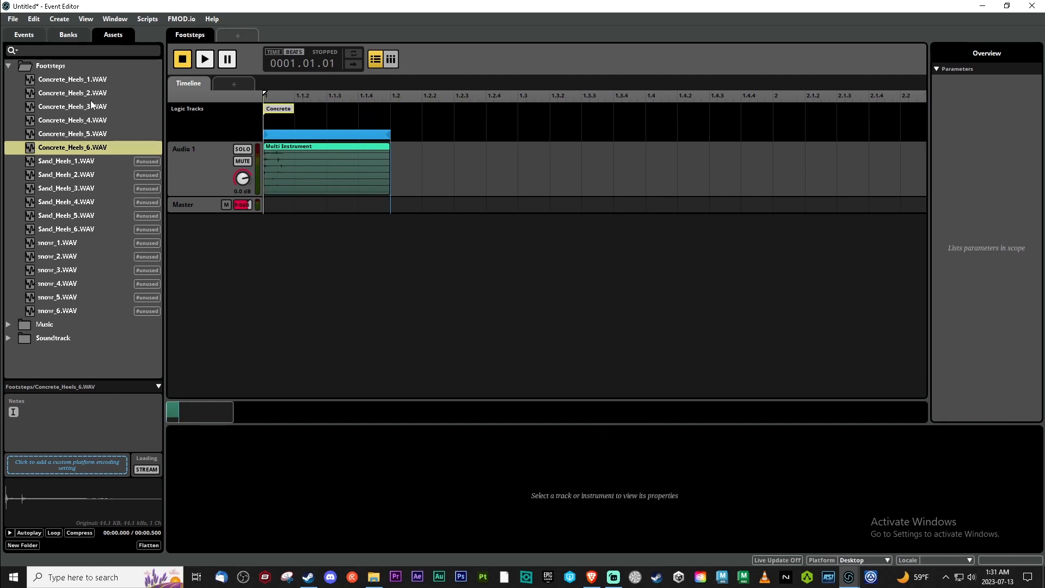
{"action": "left_click", "coordinate": [297, 134]}
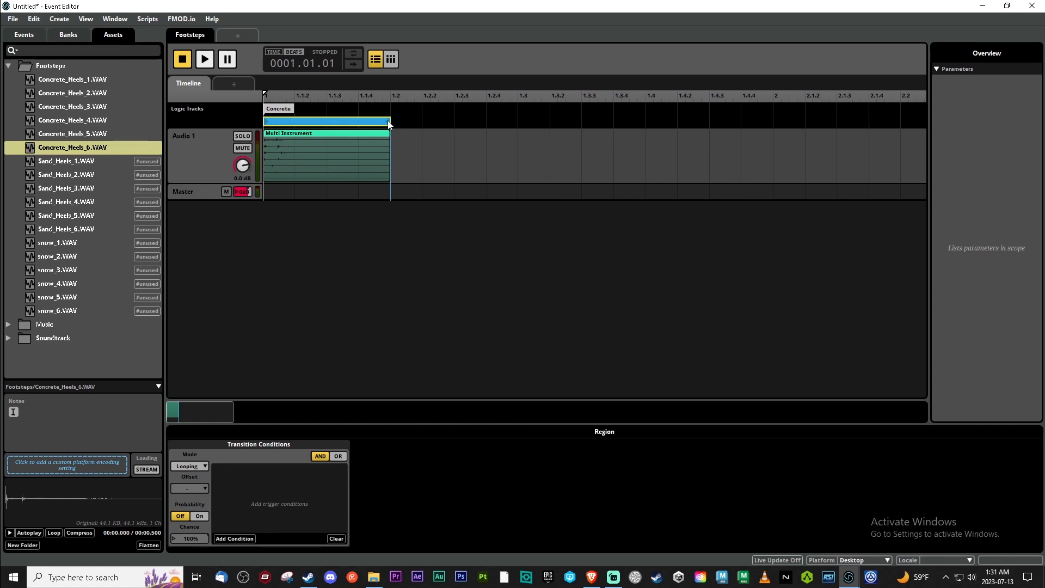
Try the loop region shortened to 1.1.3, audition the faster footsteps, and extend its end back to 1.2.
{"action": "left_click_drag", "start_coordinate": [389, 121], "coordinate": [328, 124]}
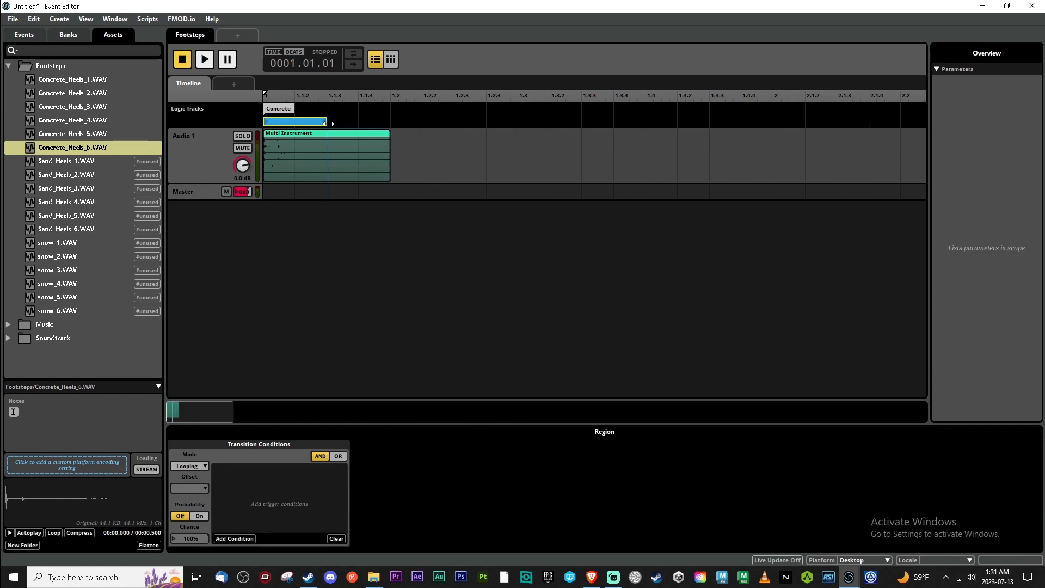
{"action": "scroll", "coordinate": [352, 173], "scroll_direction": "down", "scroll_amount": 3}
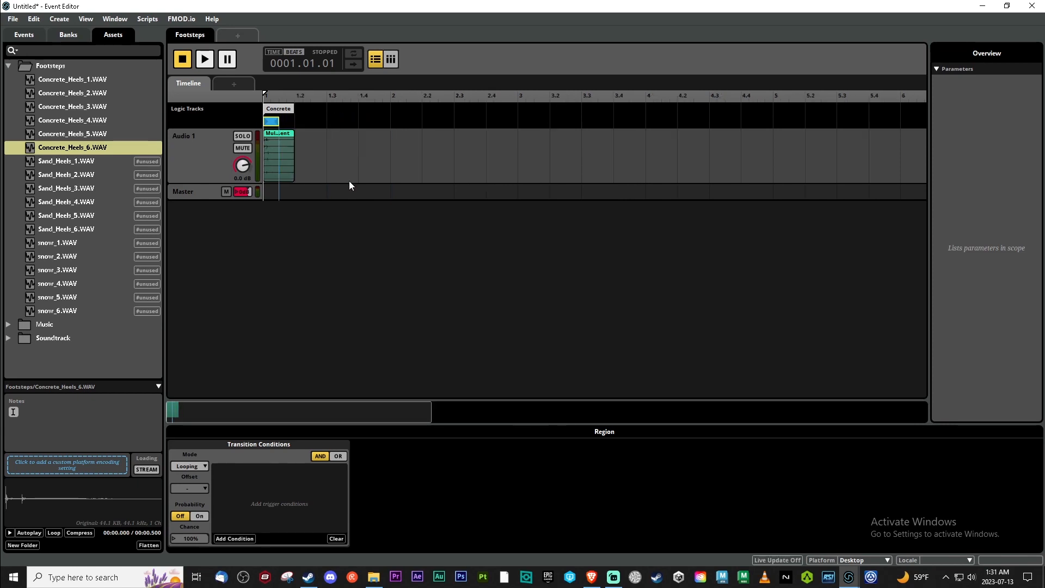
{"action": "key", "text": "space"}
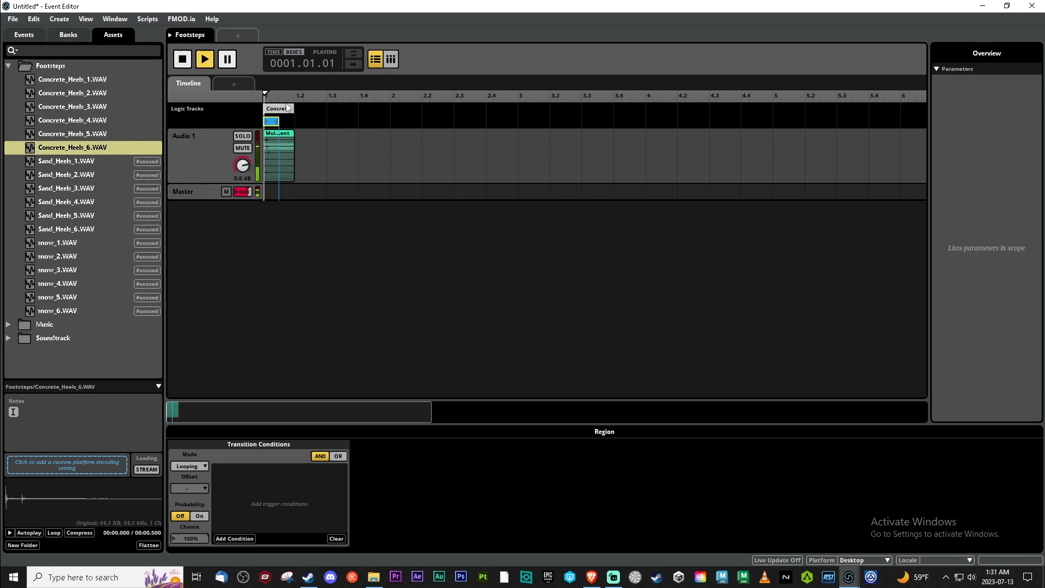
{"action": "key", "text": "space"}
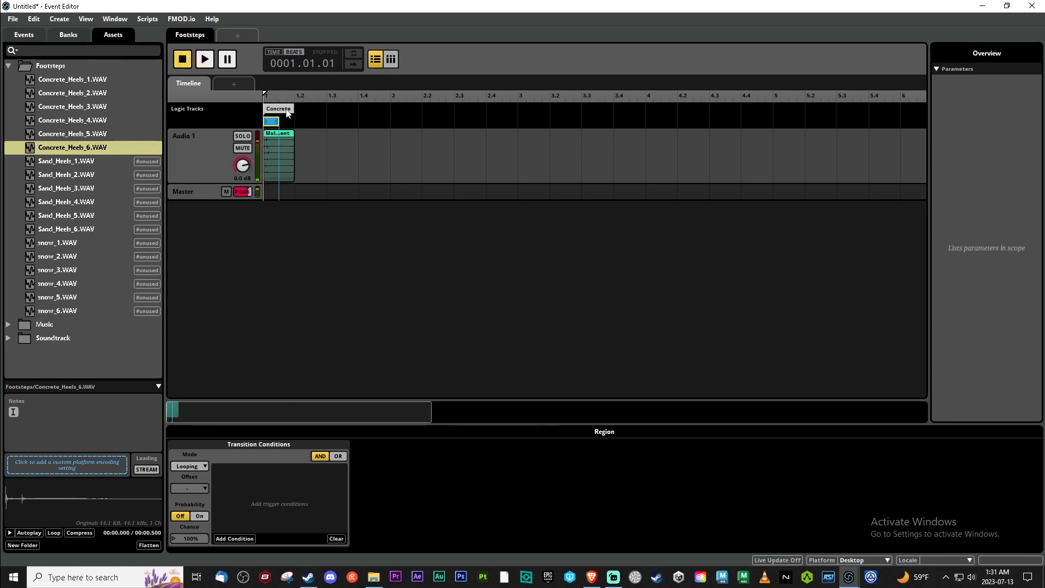
{"action": "mouse_move", "coordinate": [277, 120]}
{"action": "left_mouse_down"}
{"action": "mouse_move", "coordinate": [294, 118]}
{"action": "mouse_move", "coordinate": [278, 122]}
{"action": "left_mouse_up"}
{"action": "key", "text": "space"}
{"action": "key", "text": "space"}
{"action": "left_click_drag", "start_coordinate": [279, 120], "coordinate": [294, 120]}
Place Sand_Heels_1 to Sand_Heels_6 on Audio 1 as one multi instrument starting at 1.3.
{"action": "left_click", "coordinate": [66, 161]}
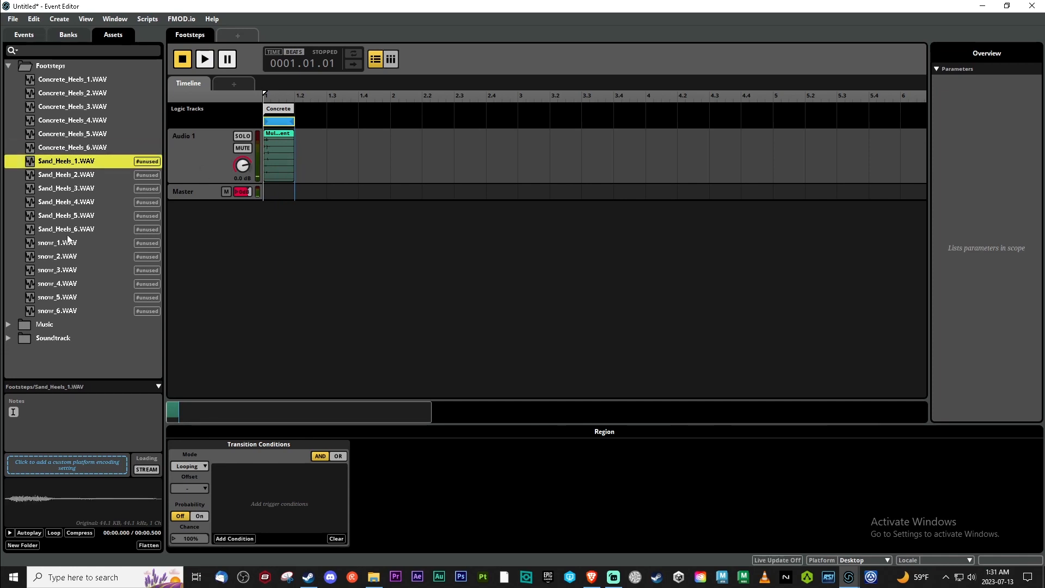
{"action": "left_click", "coordinate": [68, 231], "text": "shift"}
{"action": "left_click_drag", "start_coordinate": [65, 164], "coordinate": [334, 136]}
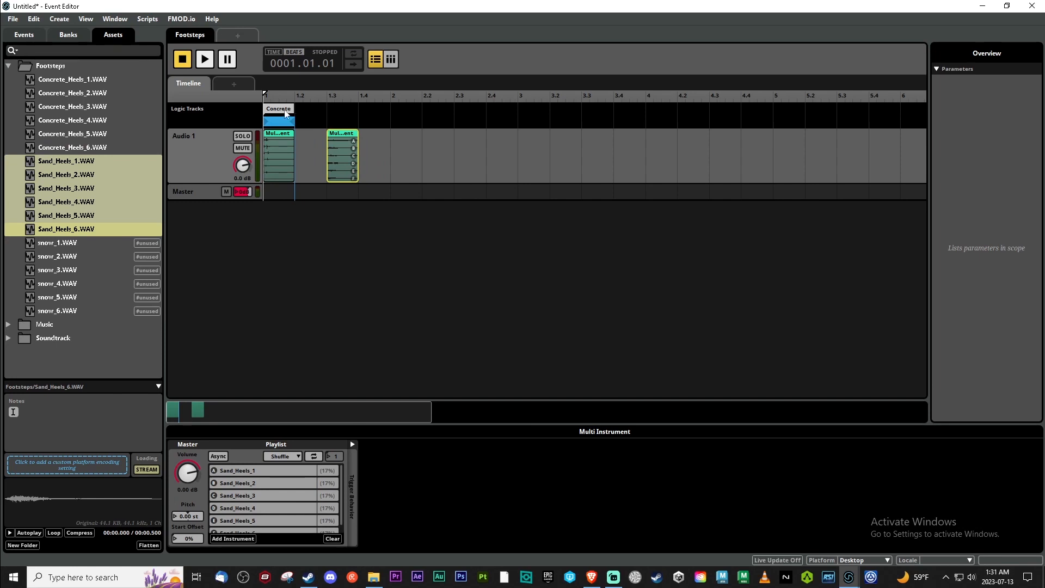
Add a loop region from 1.3 to 1.4 spanning the Sand_Heels multi instrument, on the same row as the first loop region.
{"action": "left_click", "coordinate": [315, 110]}
{"action": "right_click", "coordinate": [333, 115]}
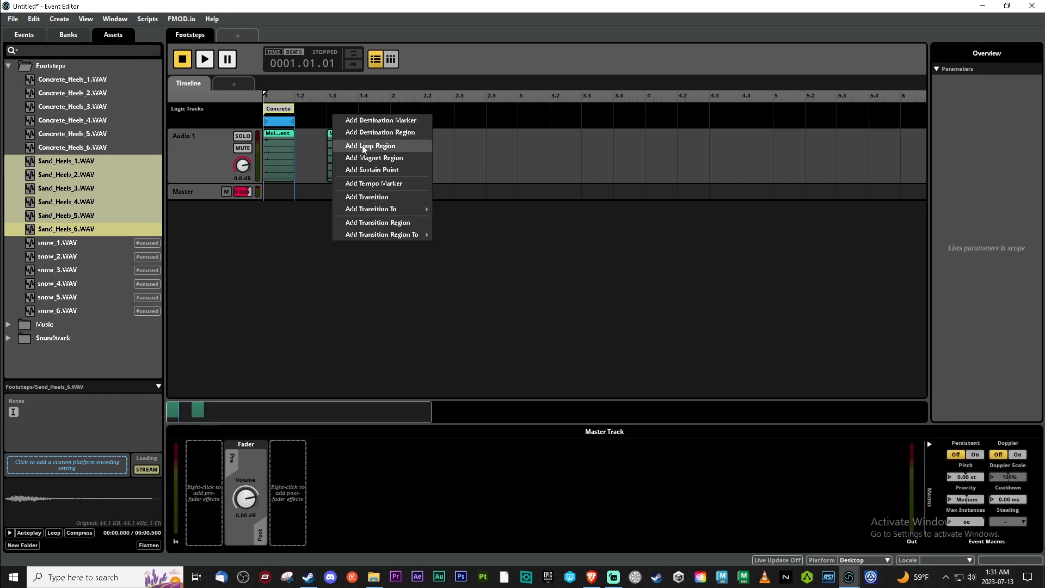
{"action": "left_click", "coordinate": [363, 144]}
{"action": "left_click_drag", "start_coordinate": [341, 114], "coordinate": [333, 127]}
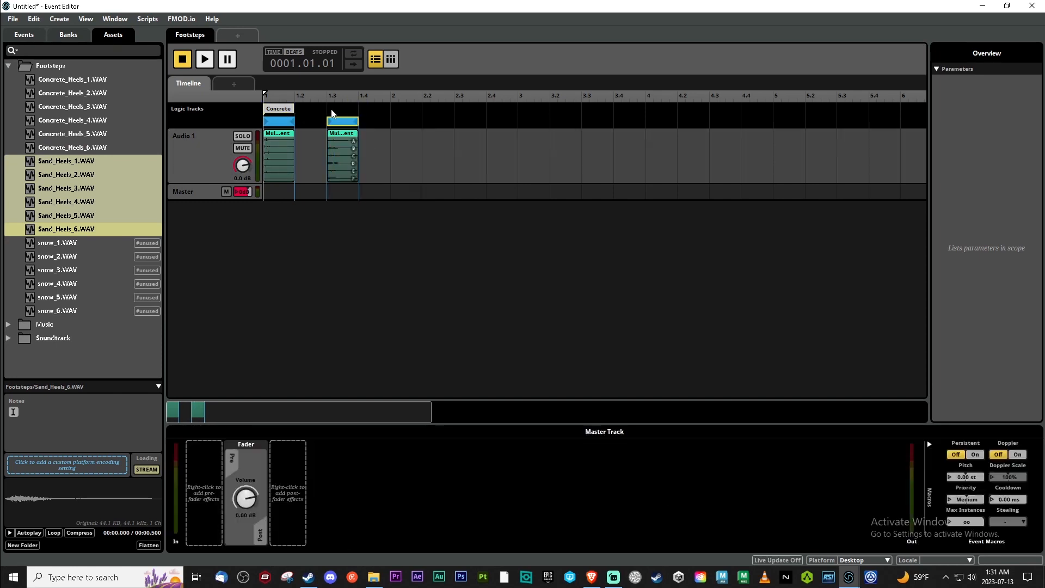
Add a destination marker named Sand at 1.3, at the start of the Sand_Heels multi instrument.
{"action": "right_click", "coordinate": [332, 110]}
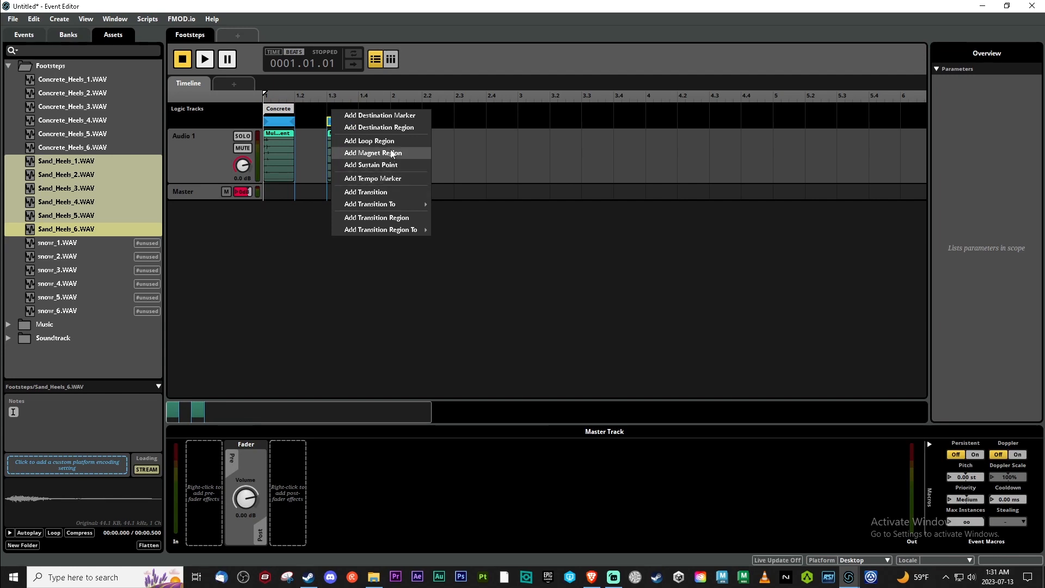
{"action": "left_click", "coordinate": [379, 115]}
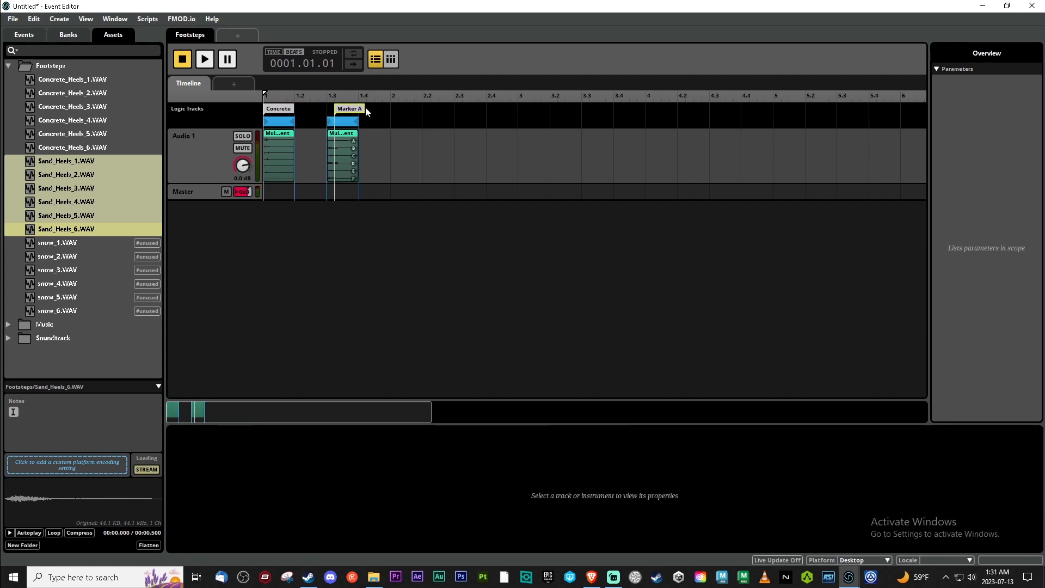
{"action": "double_click", "coordinate": [334, 114]}
{"action": "type", "text": "Sand"}
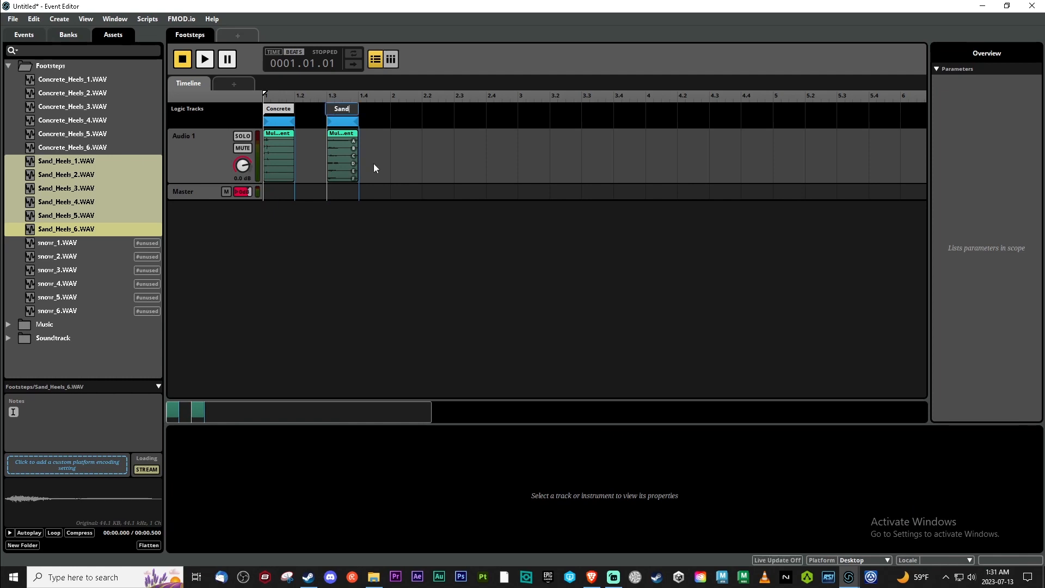
{"action": "key", "text": "Return"}
Place snow_1 to snow_6 on Audio 1 as one multi instrument starting at bar 2.
{"action": "left_click", "coordinate": [85, 244]}
{"action": "left_click", "coordinate": [69, 308], "text": "shift"}
{"action": "key", "text": "F2"}
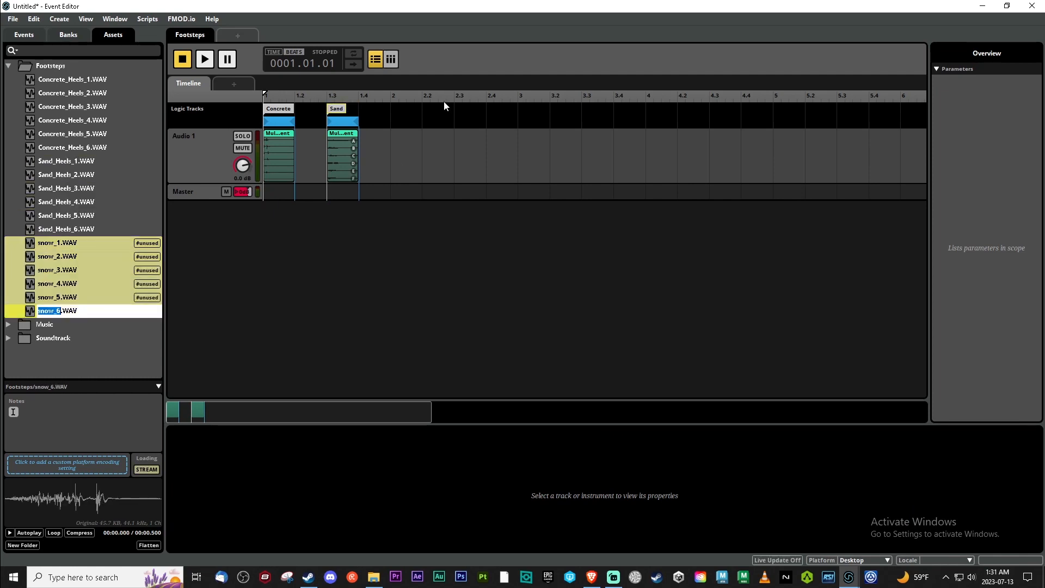
{"action": "key", "text": "Escape"}
{"action": "left_click", "coordinate": [77, 247]}
{"action": "left_click", "coordinate": [80, 307], "text": "shift"}
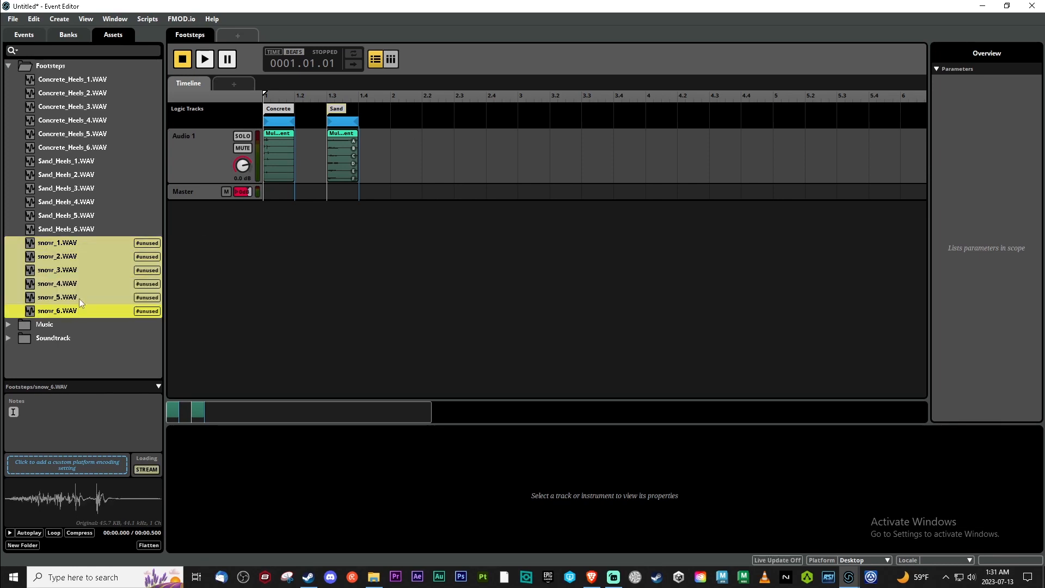
{"action": "mouse_move", "coordinate": [76, 244]}
{"action": "left_mouse_down"}
{"action": "mouse_move", "coordinate": [434, 140]}
{"action": "mouse_move", "coordinate": [407, 139]}
{"action": "left_mouse_up"}
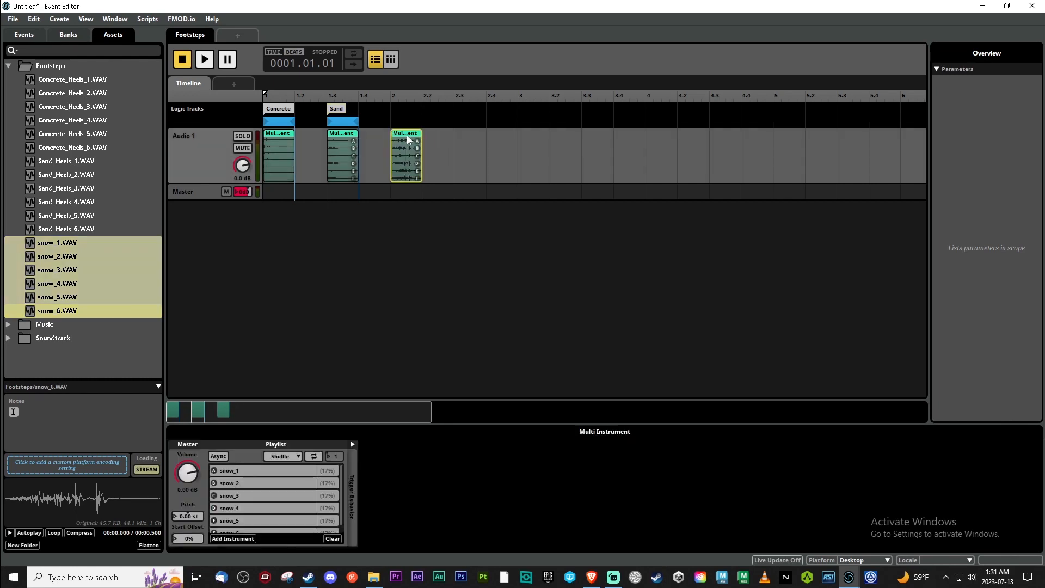
Add a loop region spanning the snow multi instrument and a destination marker named Snow at its start, bar 2.
{"action": "right_click", "coordinate": [389, 109]}
{"action": "left_click", "coordinate": [425, 140]}
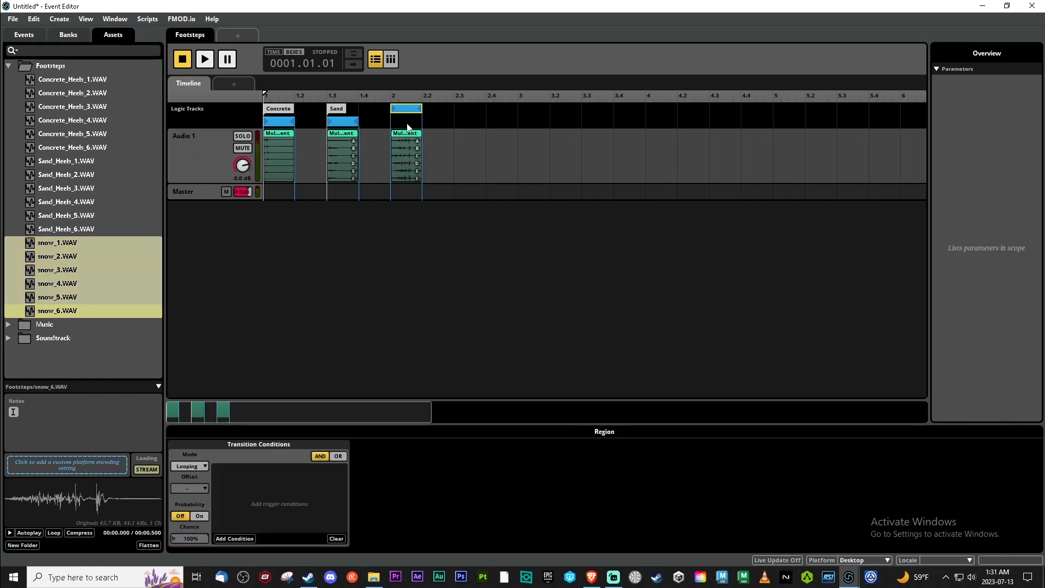
{"action": "right_click", "coordinate": [398, 108]}
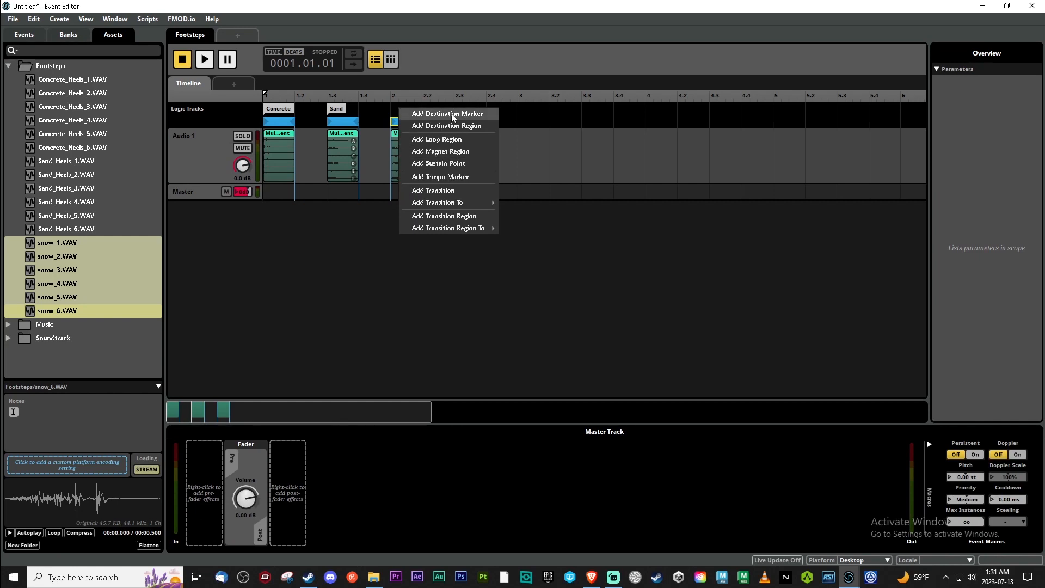
{"action": "left_click", "coordinate": [417, 112]}
{"action": "left_click_drag", "start_coordinate": [417, 112], "coordinate": [409, 110]}
{"action": "double_click", "coordinate": [409, 109]}
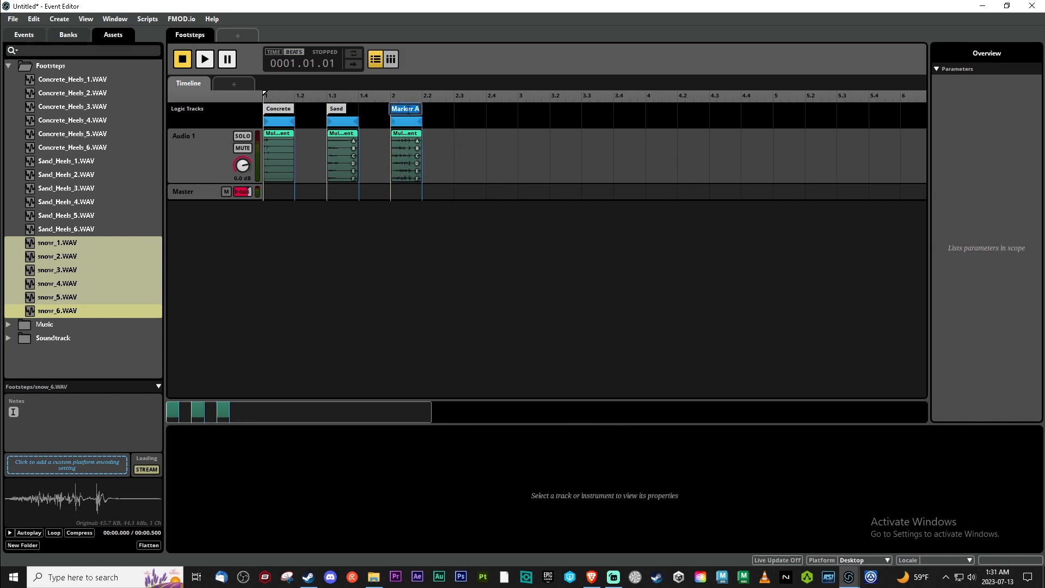
{"action": "type", "text": "Snow"}
{"action": "key", "text": "Return"}
{"action": "left_click", "coordinate": [182, 140]}
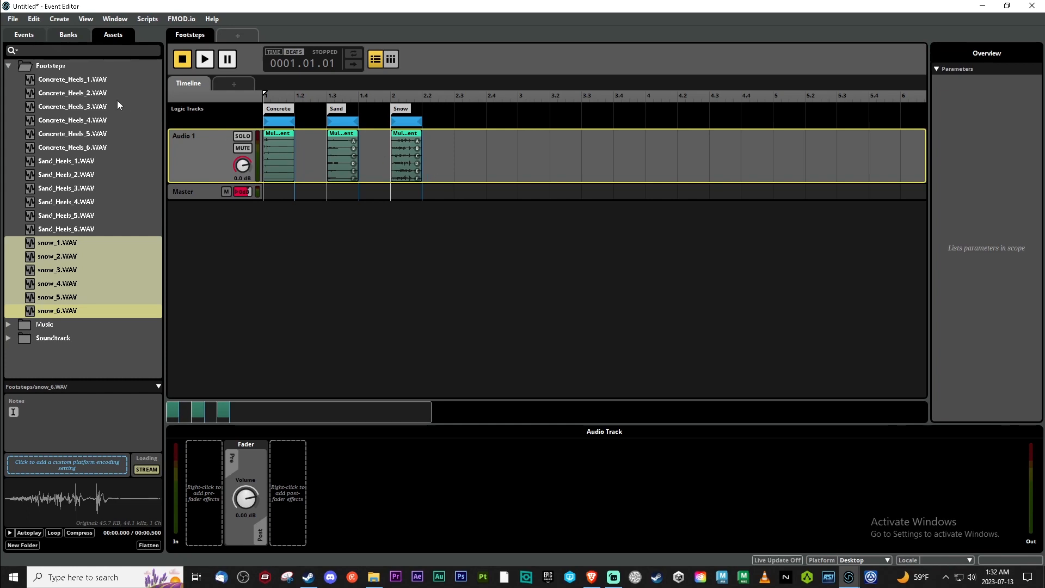
Collapse the Footsteps asset folder and open the Soundtrack event for editing.
{"action": "left_click", "coordinate": [8, 65]}
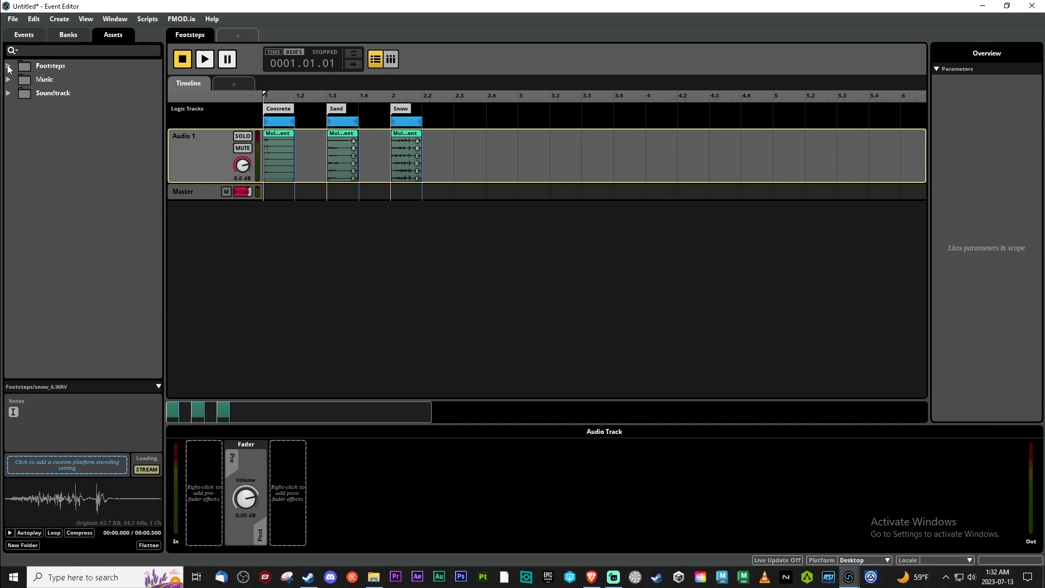
{"action": "left_click", "coordinate": [12, 19]}
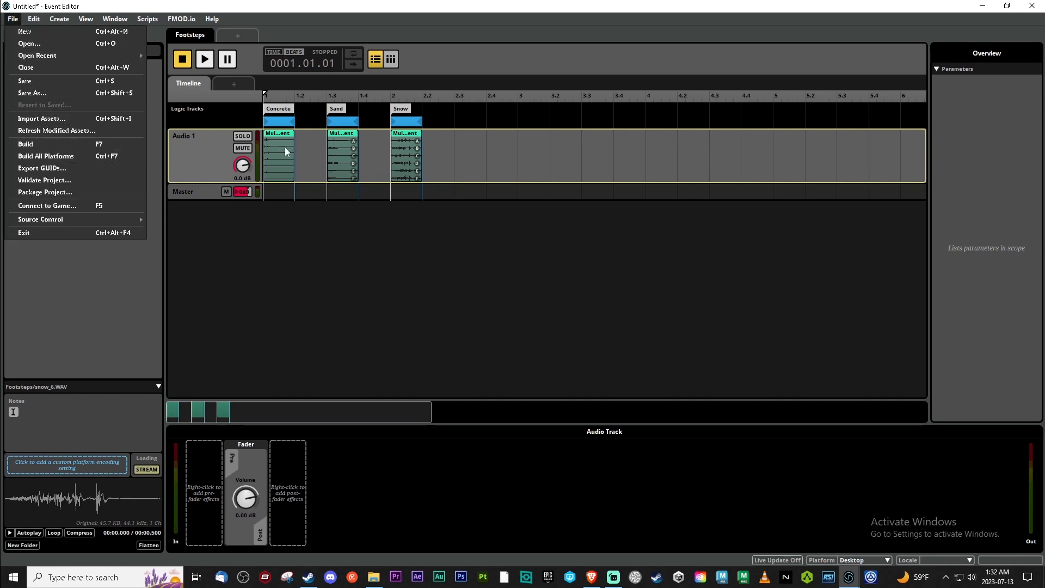
{"action": "left_click", "coordinate": [305, 270]}
{"action": "left_click", "coordinate": [305, 270]}
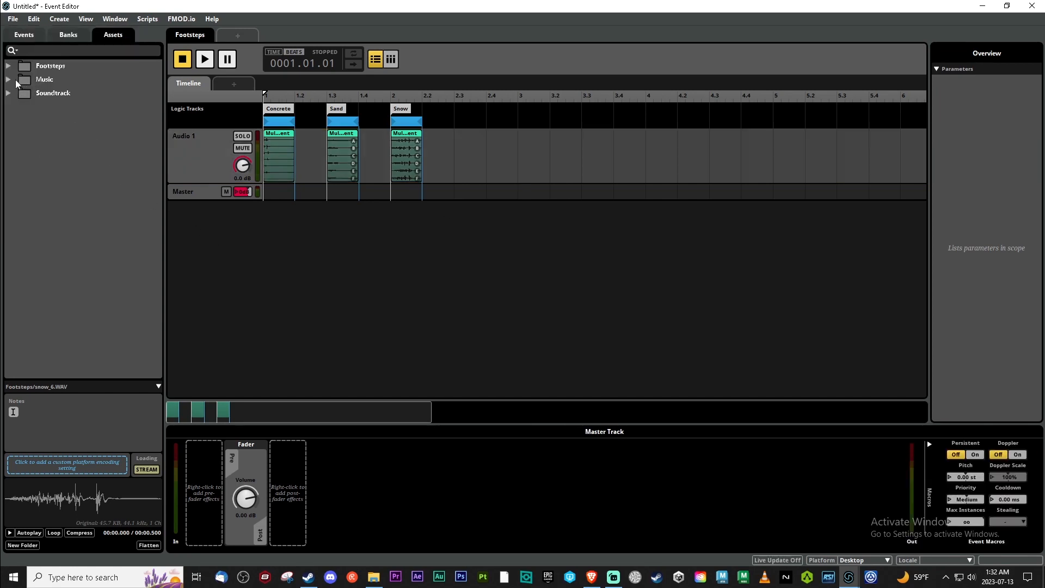
{"action": "left_click", "coordinate": [15, 36]}
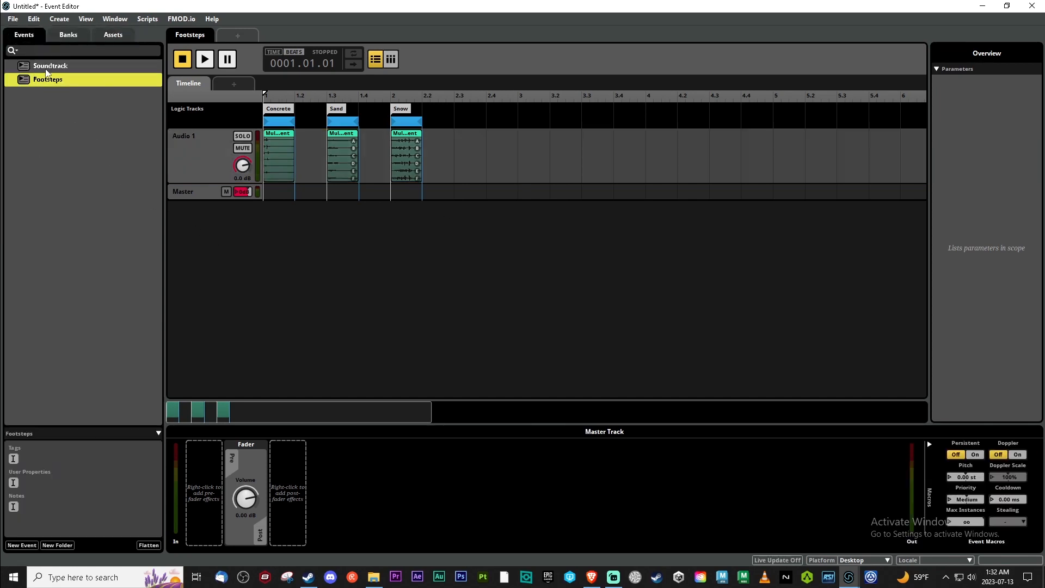
{"action": "left_click", "coordinate": [47, 70]}
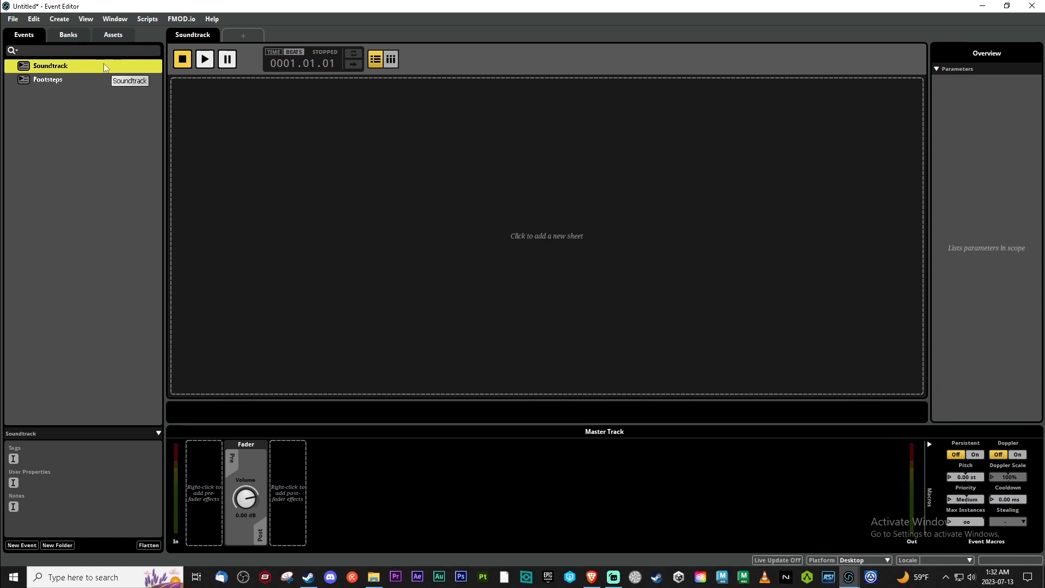
Expand the Music asset folder to show its four stems, and add a timeline sheet to the Soundtrack event.
{"action": "left_click", "coordinate": [111, 35]}
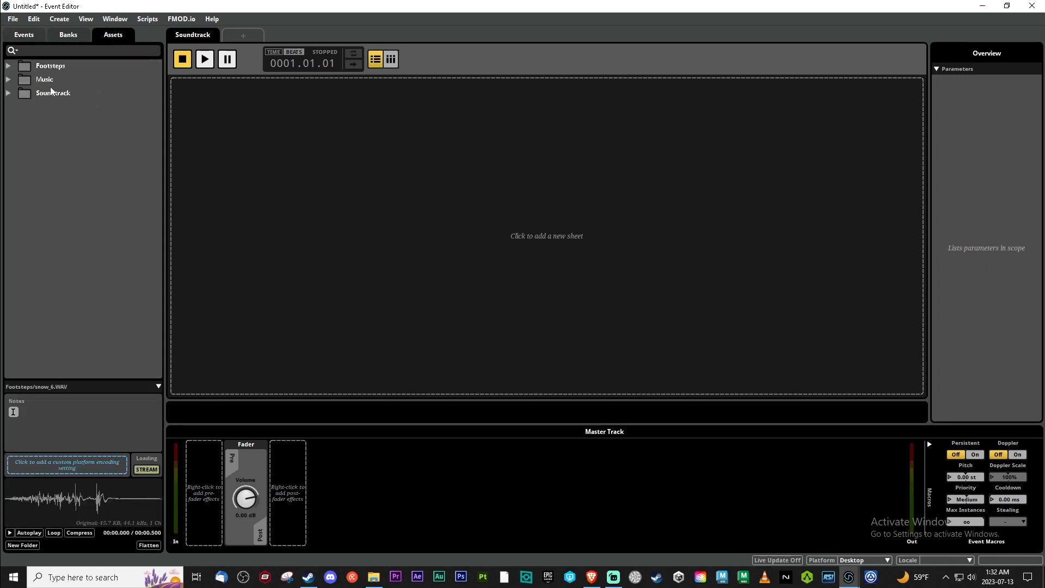
{"action": "left_click", "coordinate": [8, 80]}
{"action": "left_click", "coordinate": [44, 93]}
{"action": "left_click", "coordinate": [64, 135], "text": "shift"}
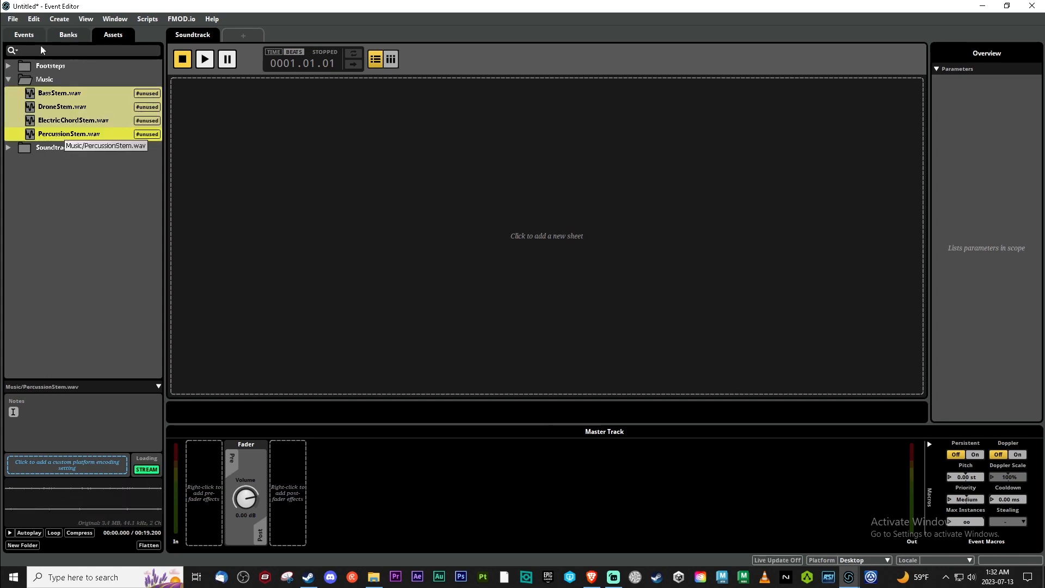
{"action": "left_click", "coordinate": [347, 180]}
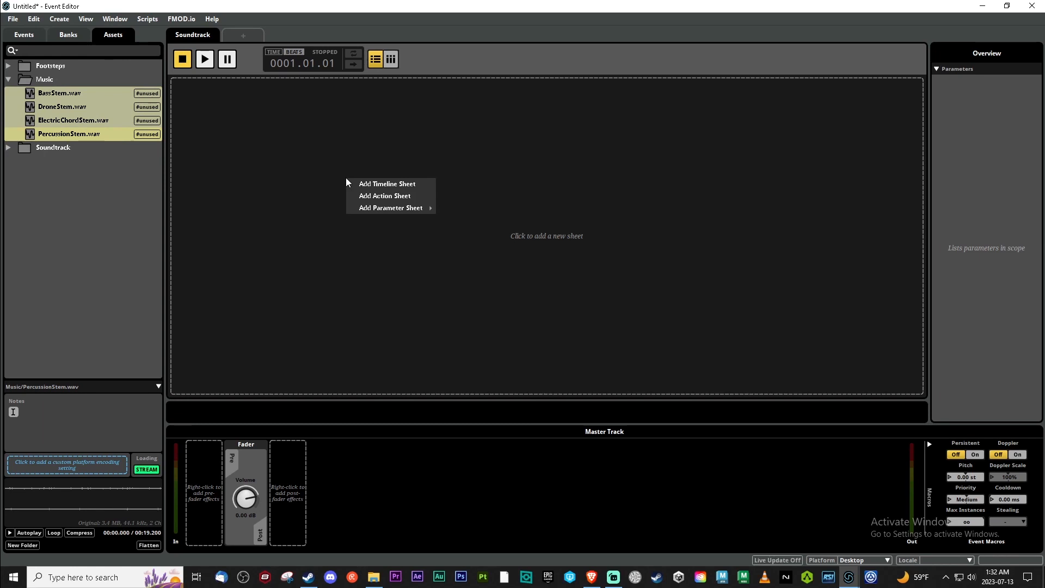
{"action": "left_click", "coordinate": [362, 182]}
Add two audio tracks above the master track in the Soundtrack event.
{"action": "right_click", "coordinate": [328, 135]}
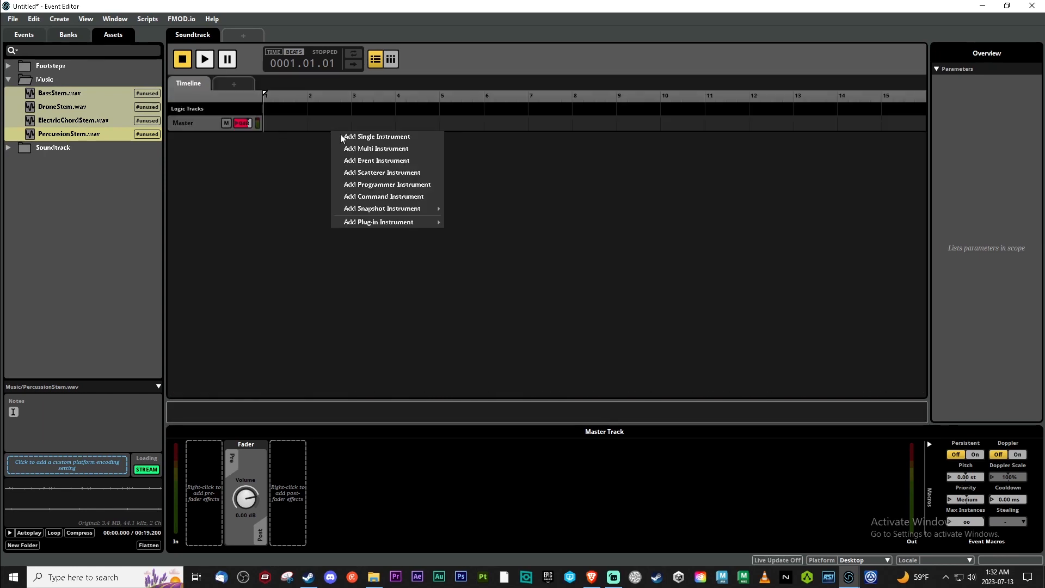
{"action": "right_click", "coordinate": [302, 110]}
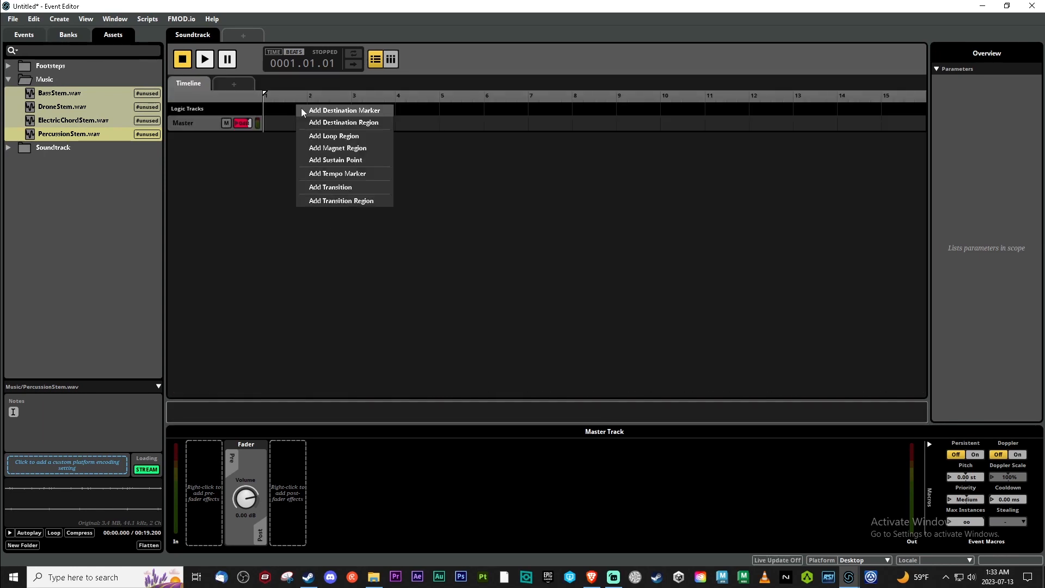
{"action": "left_click", "coordinate": [255, 148]}
{"action": "left_click", "coordinate": [199, 121]}
{"action": "right_click", "coordinate": [199, 120]}
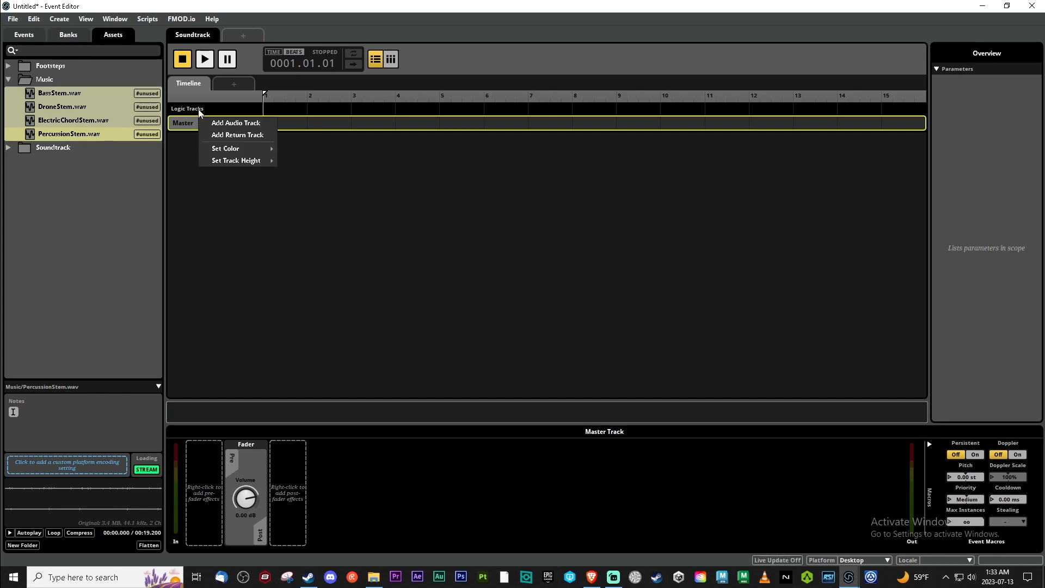
{"action": "left_click", "coordinate": [226, 124]}
{"action": "right_click", "coordinate": [221, 152]}
{"action": "left_click", "coordinate": [224, 153]}
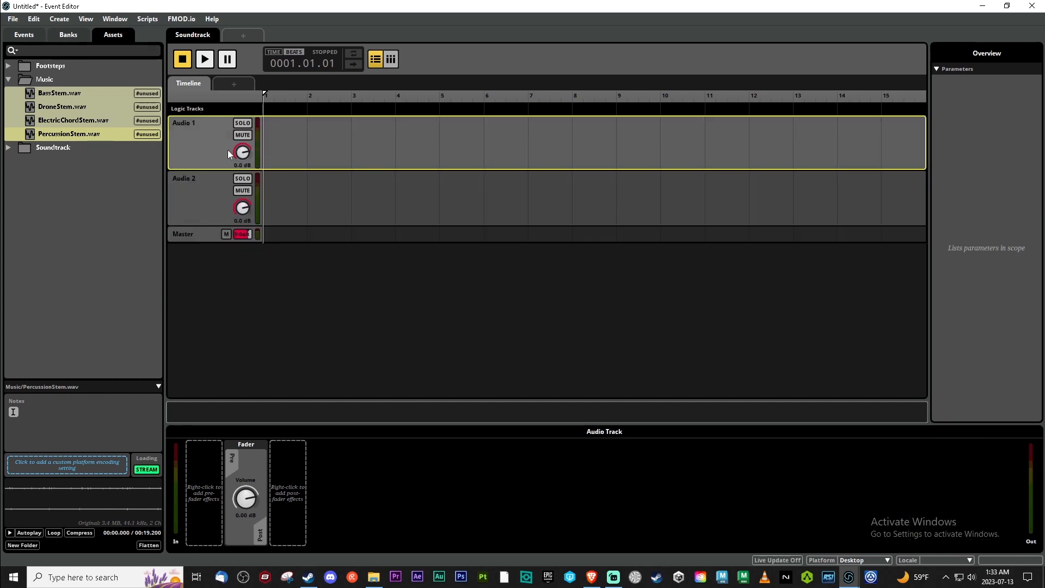
Rename the first audio track Non-Linear Tracks and the second one Soundtrack.
{"action": "double_click", "coordinate": [191, 124]}
{"action": "key", "text": "BackSpace"}
{"action": "type", "text": "Non-Linear"}
{"action": "key", "text": "Return"}
{"action": "double_click", "coordinate": [201, 122]}
{"action": "double_click", "coordinate": [197, 178]}
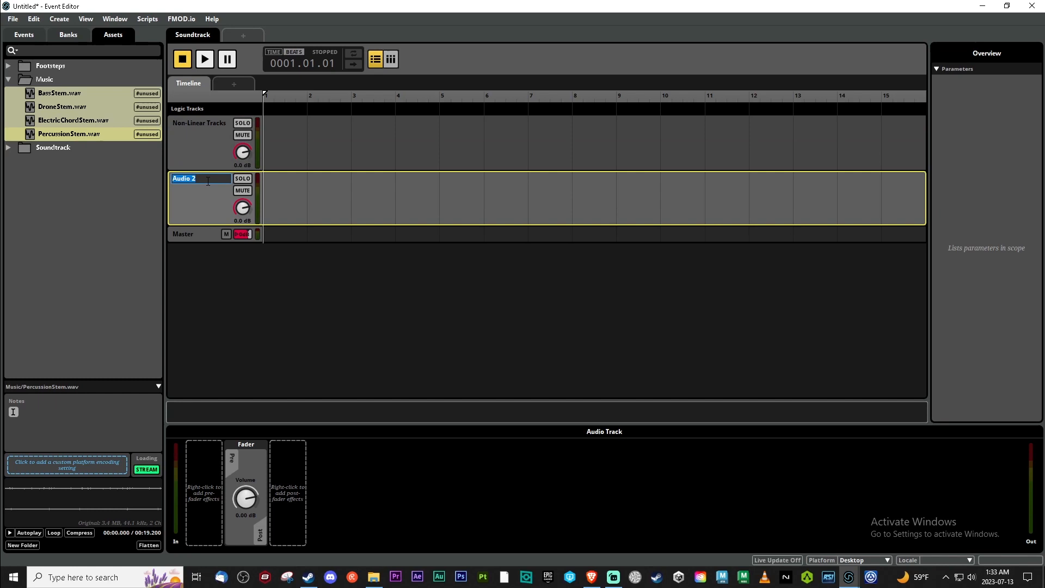
{"action": "type", "text": "S"}
Place BassStem from bar 1 and DroneStem after it on Non-Linear Tracks, and ElectricChordStem followed by PercussionStem on the Soundtrack track.
{"action": "left_click_drag", "start_coordinate": [55, 93], "coordinate": [272, 127]}
{"action": "left_click", "coordinate": [59, 95]}
{"action": "left_click_drag", "start_coordinate": [105, 109], "coordinate": [725, 145]}
{"action": "left_click_drag", "start_coordinate": [591, 129], "coordinate": [581, 129]}
{"action": "left_click_drag", "start_coordinate": [73, 120], "coordinate": [814, 187]}
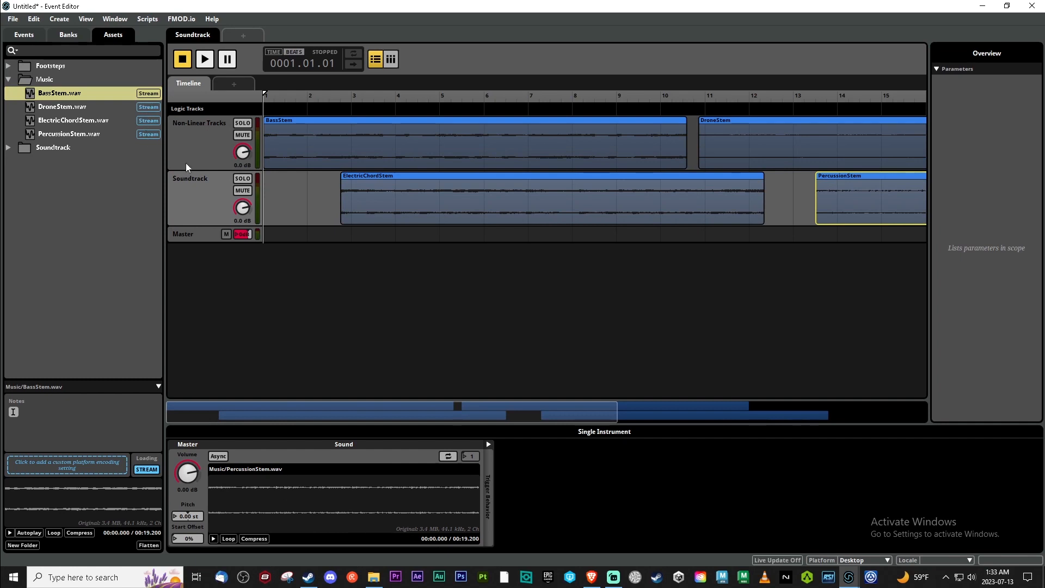
Copy the Non-Linear Tracks track and paste it three times to get four such tracks.
{"action": "left_click", "coordinate": [197, 145]}
{"action": "right_click", "coordinate": [197, 145]}
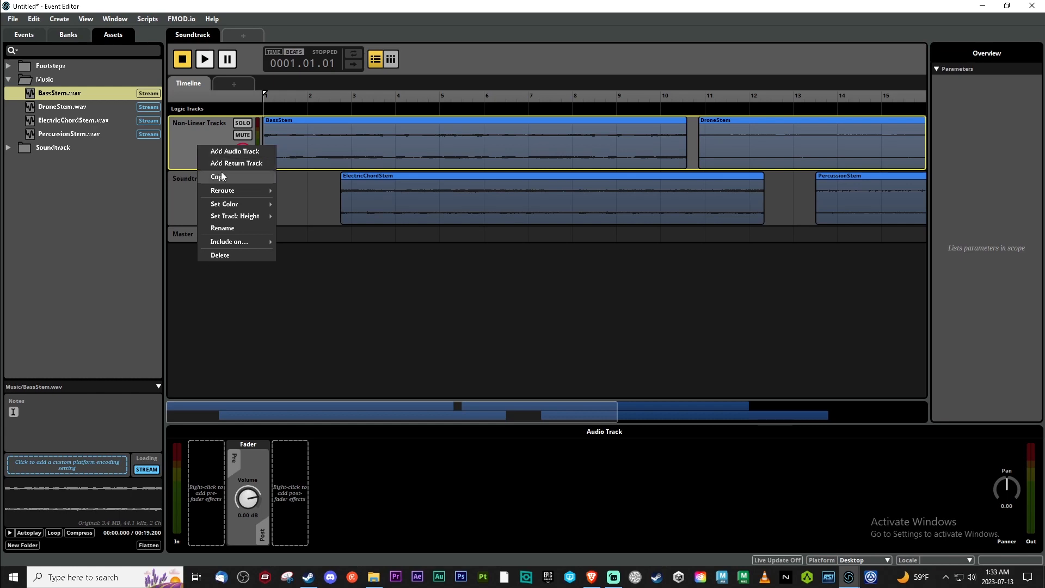
{"action": "left_click", "coordinate": [221, 177]}
{"action": "right_click", "coordinate": [201, 148]}
{"action": "left_click", "coordinate": [217, 189]}
{"action": "right_click", "coordinate": [198, 143]}
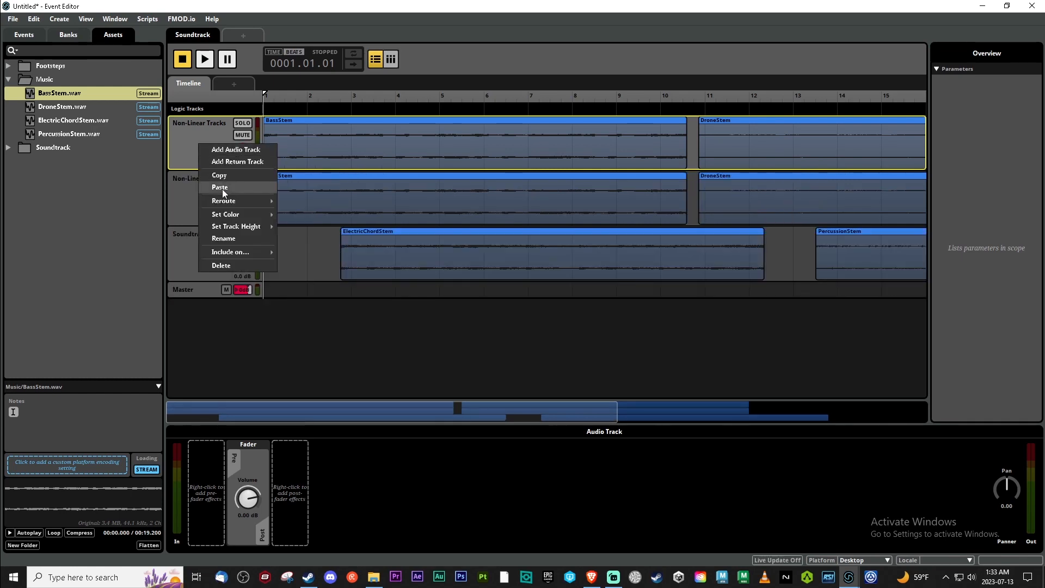
{"action": "left_click", "coordinate": [222, 189]}
{"action": "right_click", "coordinate": [199, 161]}
{"action": "left_click", "coordinate": [221, 204]}
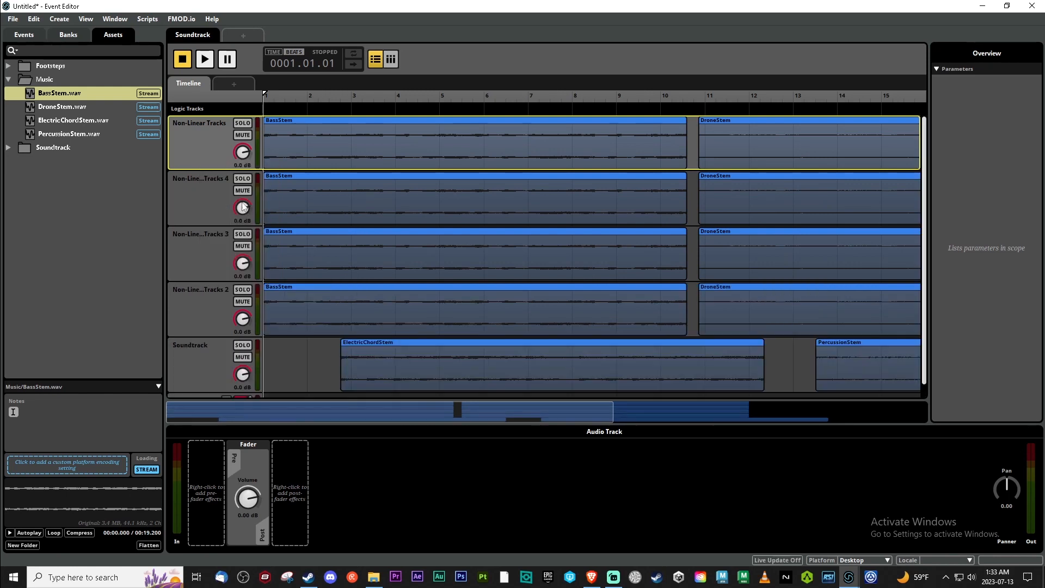
Delete the BassStem and DroneStem instruments from Non-Linear Tracks and Non-Linear Tracks 4.
{"action": "scroll", "coordinate": [429, 247], "scroll_direction": "down", "scroll_amount": 4}
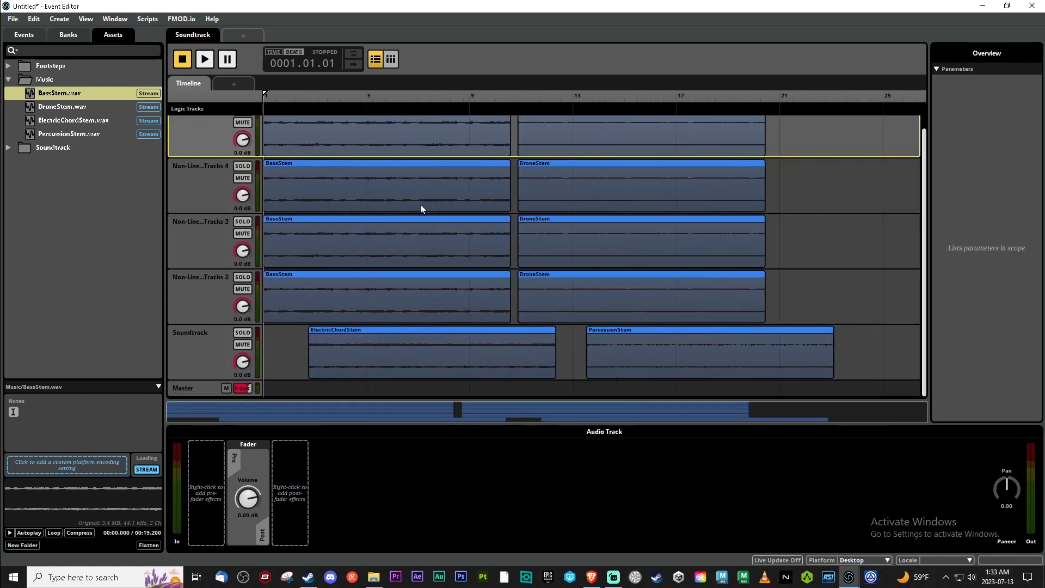
{"action": "left_click_drag", "start_coordinate": [804, 136], "coordinate": [431, 191]}
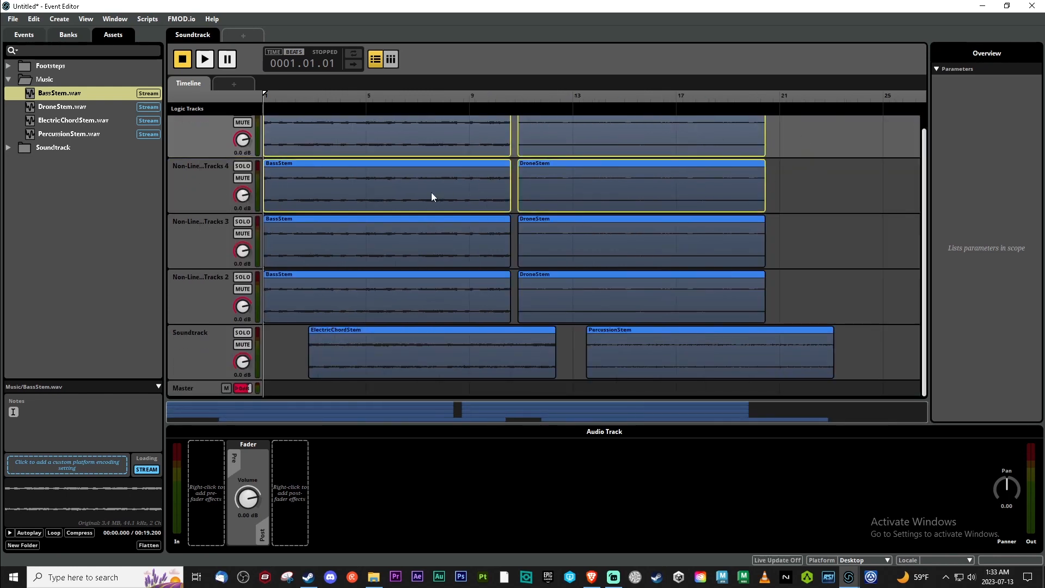
{"action": "scroll", "coordinate": [586, 210], "scroll_direction": "up", "scroll_amount": 1}
{"action": "key", "text": "Delete"}
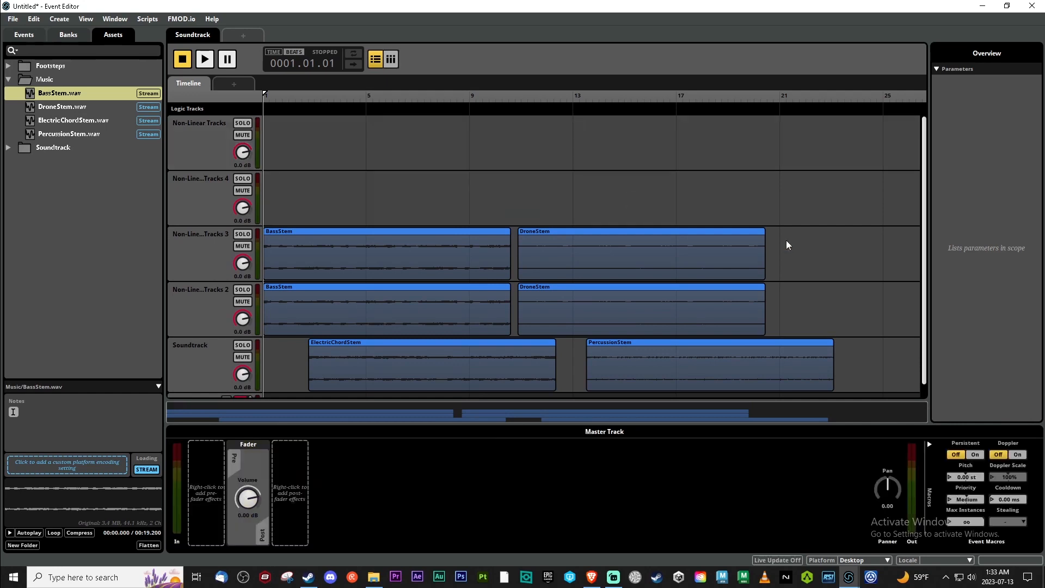
Arrange BassStem, DroneStem, ElectricChordStem and PercussionStem at bar 1, one per Non-Linear track in descending order, deleting the duplicate BassStem and DroneStem.
{"action": "left_click_drag", "start_coordinate": [354, 231], "coordinate": [354, 140]}
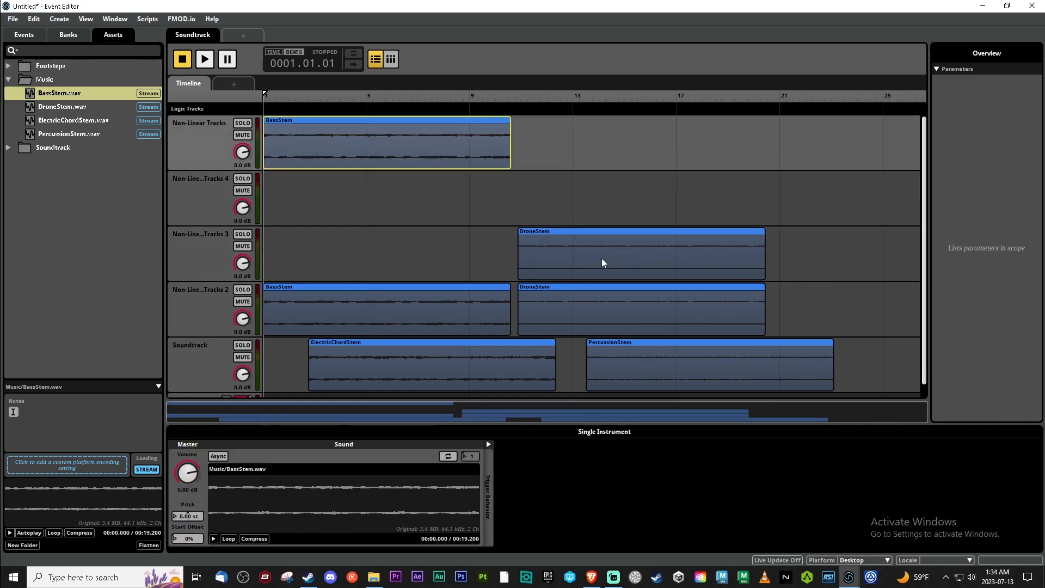
{"action": "left_click_drag", "start_coordinate": [606, 238], "coordinate": [346, 177]}
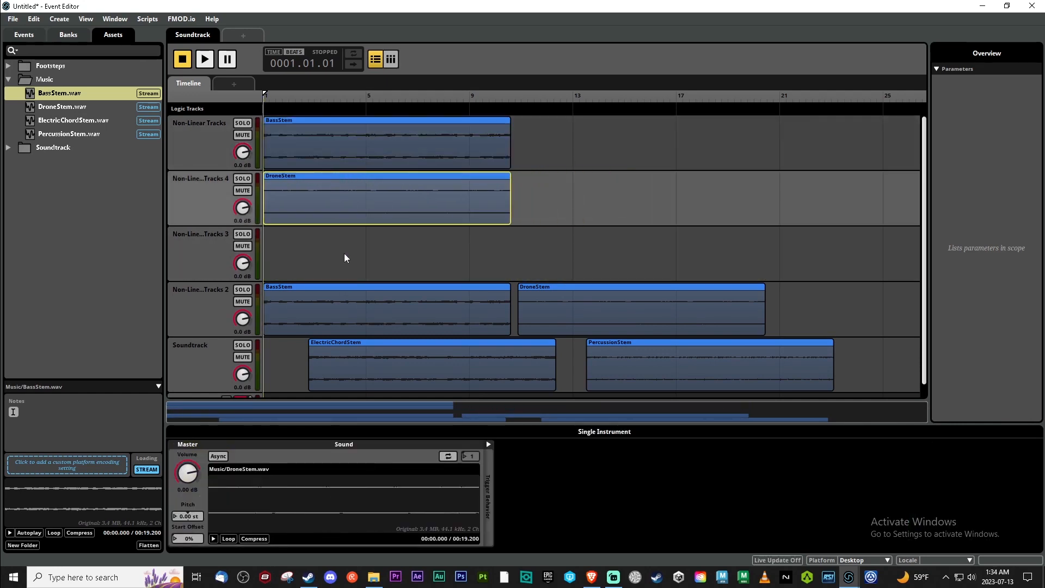
{"action": "left_click", "coordinate": [604, 289]}
{"action": "key", "text": "Delete"}
{"action": "left_click", "coordinate": [428, 294]}
{"action": "key", "text": "Delete"}
{"action": "left_click_drag", "start_coordinate": [410, 340], "coordinate": [361, 245]}
{"action": "left_click_drag", "start_coordinate": [617, 341], "coordinate": [308, 291]}
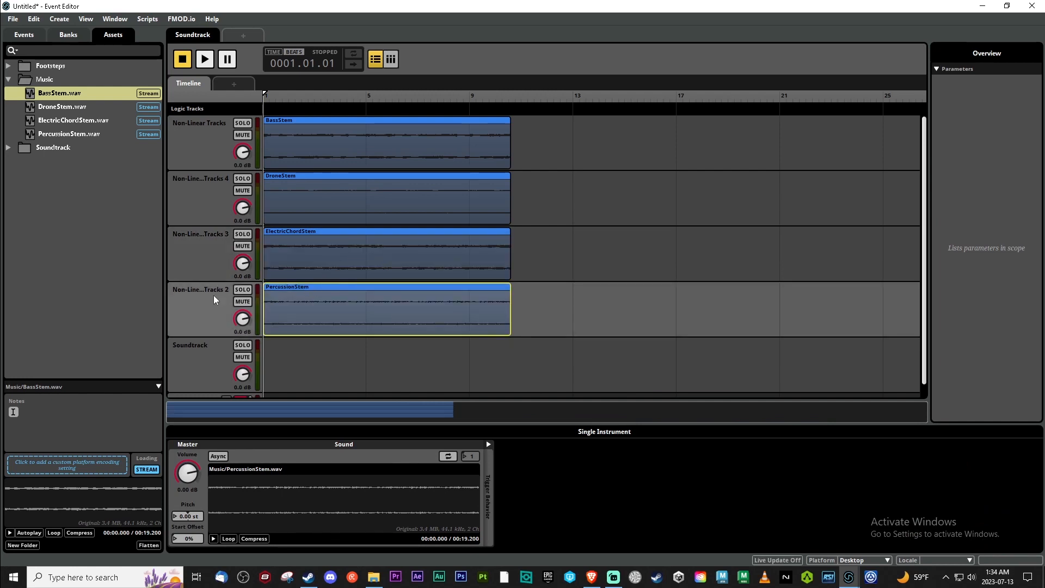
Reorder the Non-Linear tracks so that tracks 2, 3 and 4 follow the first in numerical order.
{"action": "left_click_drag", "start_coordinate": [214, 303], "coordinate": [210, 171]}
{"action": "left_click", "coordinate": [197, 292]}
{"action": "left_click_drag", "start_coordinate": [198, 292], "coordinate": [213, 242]}
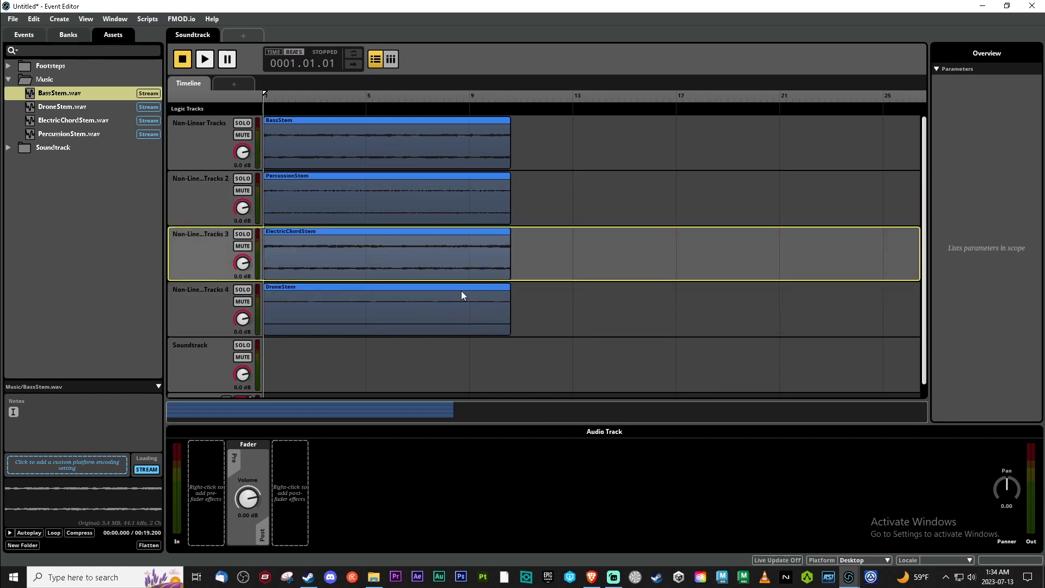
Place DroneStem on Non-Linear Tracks 2, ElectricChordStem on Tracks 3 and PercussionStem on Tracks 4, and audition the stems together.
{"action": "left_click_drag", "start_coordinate": [394, 188], "coordinate": [385, 154]}
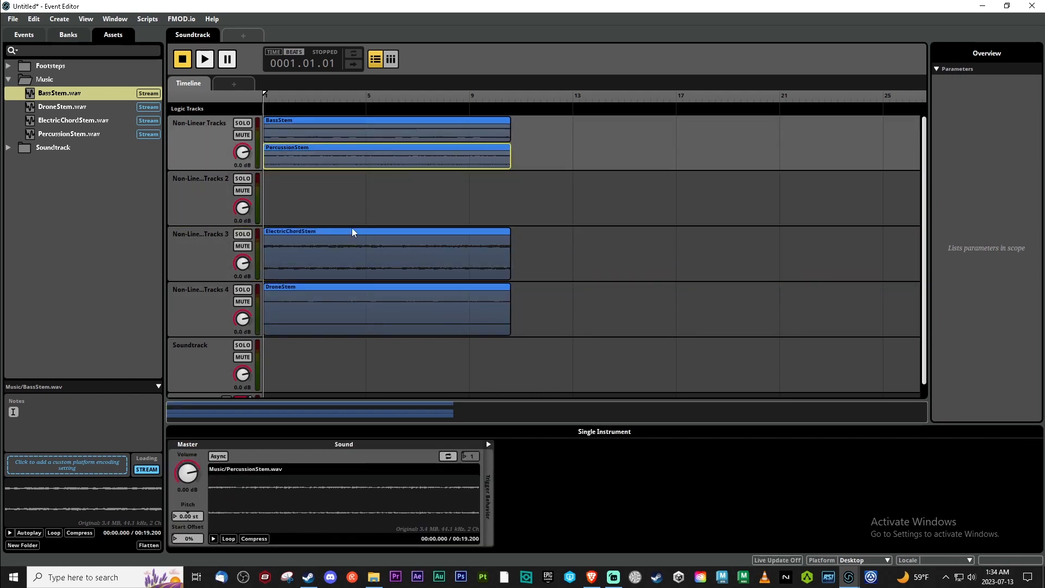
{"action": "left_click_drag", "start_coordinate": [352, 231], "coordinate": [354, 163]}
{"action": "left_click_drag", "start_coordinate": [342, 291], "coordinate": [306, 323]}
{"action": "left_click_drag", "start_coordinate": [327, 164], "coordinate": [306, 174]}
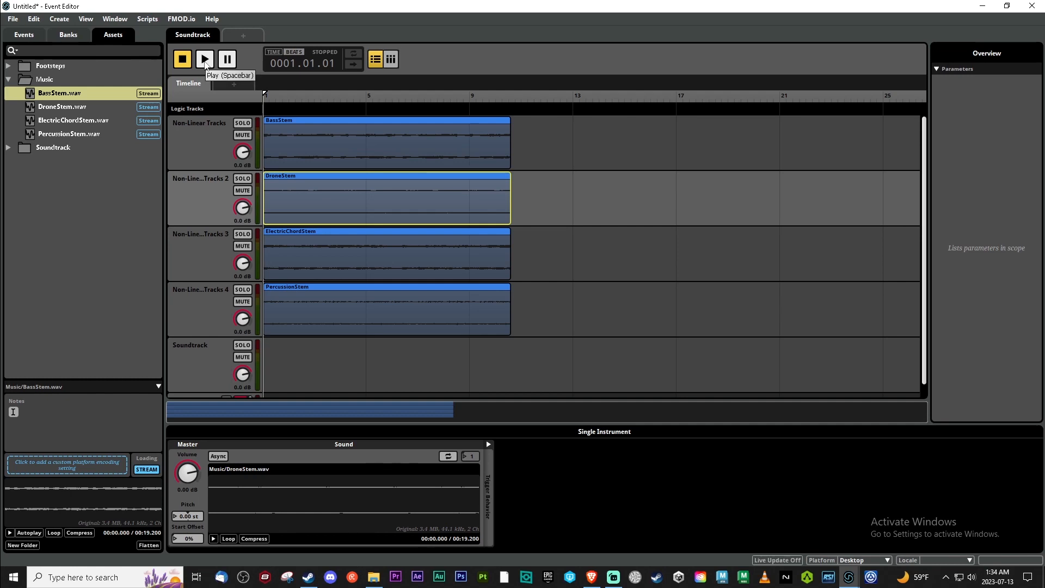
{"action": "left_click", "coordinate": [205, 60]}
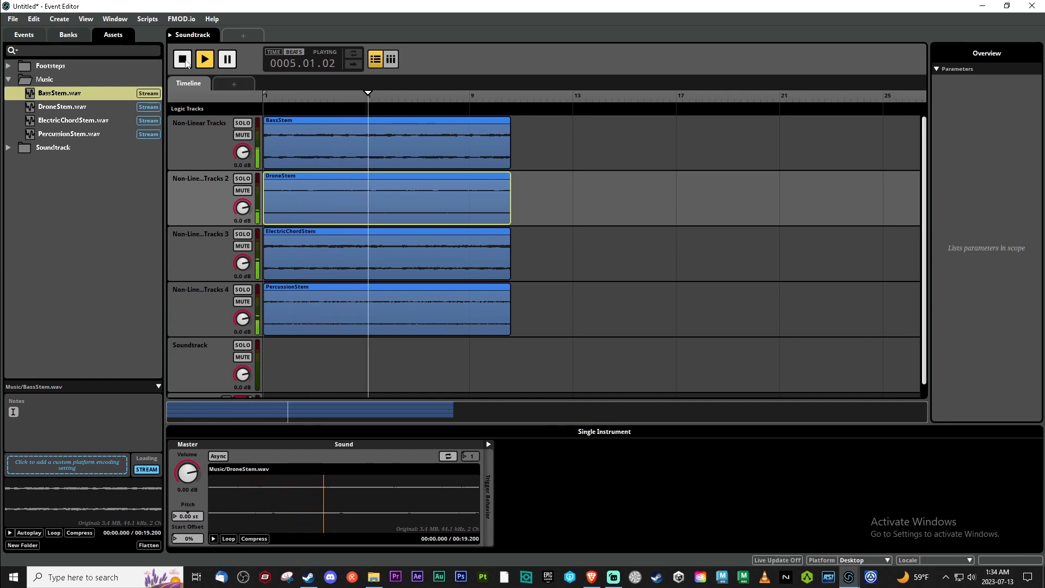
{"action": "left_click", "coordinate": [183, 60]}
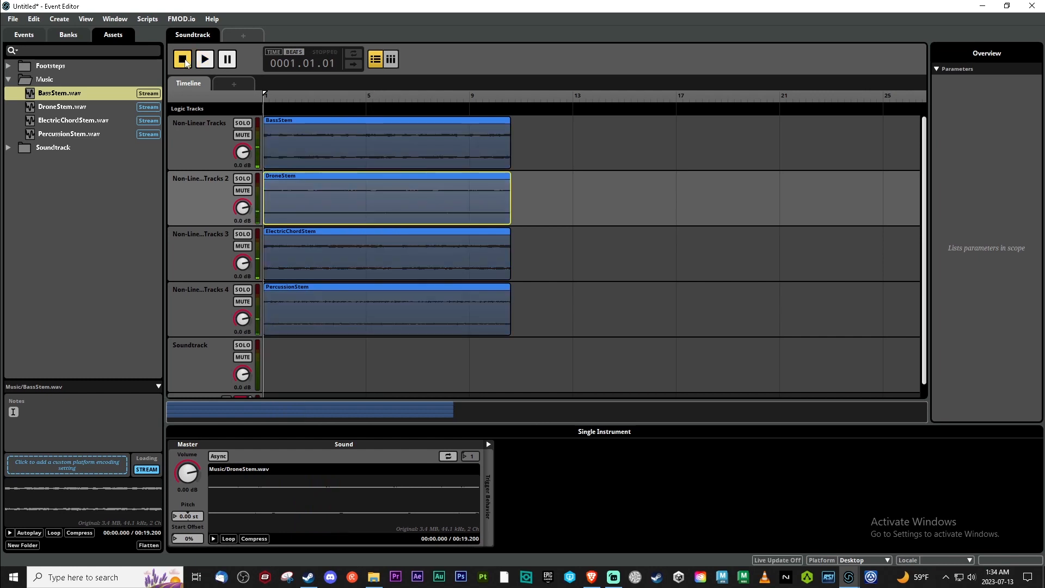
Add two adjoining loop regions to the logic tracks, spanning bars 1 to 5 and bars 5 to 9.
{"action": "right_click", "coordinate": [351, 113]}
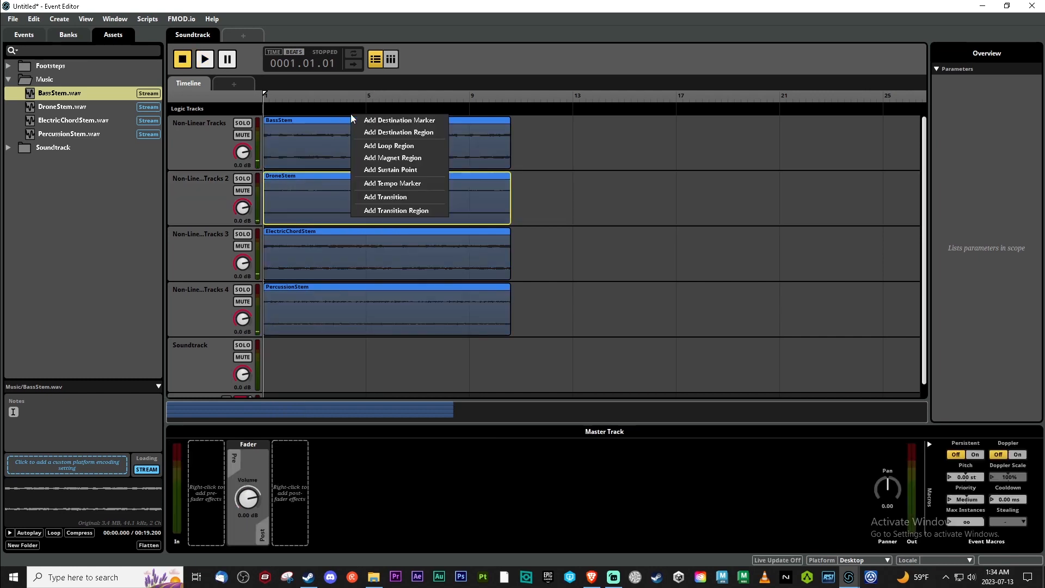
{"action": "left_click", "coordinate": [375, 145]}
{"action": "left_click_drag", "start_coordinate": [399, 112], "coordinate": [297, 113]}
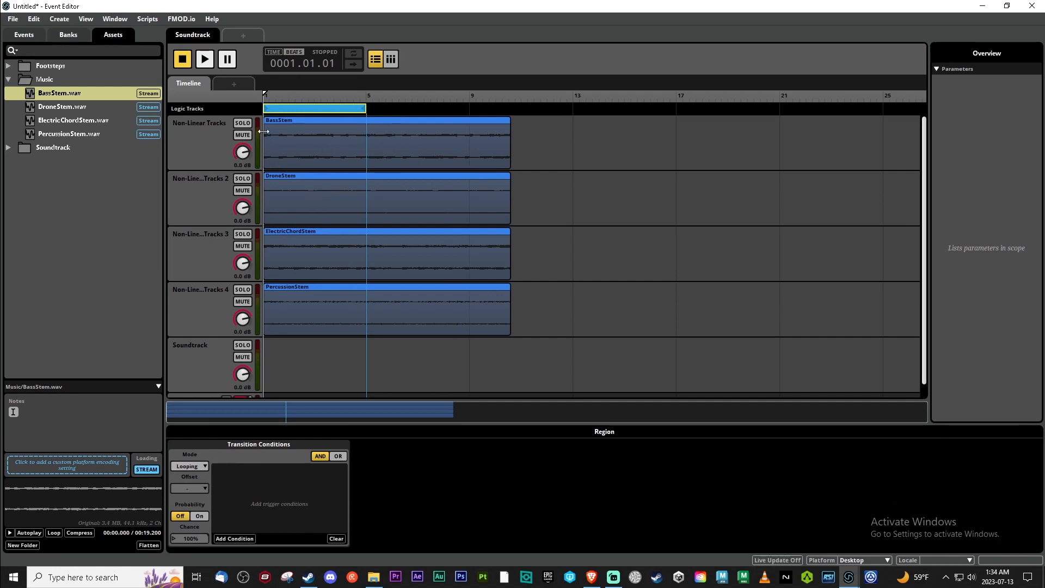
{"action": "right_click", "coordinate": [387, 106]}
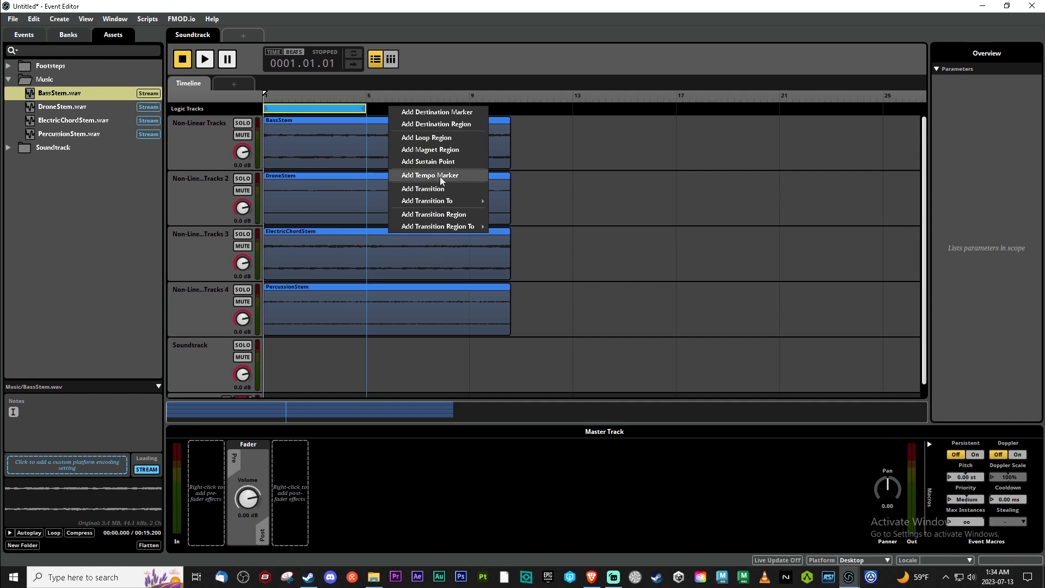
{"action": "left_click", "coordinate": [426, 137]}
{"action": "left_click_drag", "start_coordinate": [412, 112], "coordinate": [396, 111]}
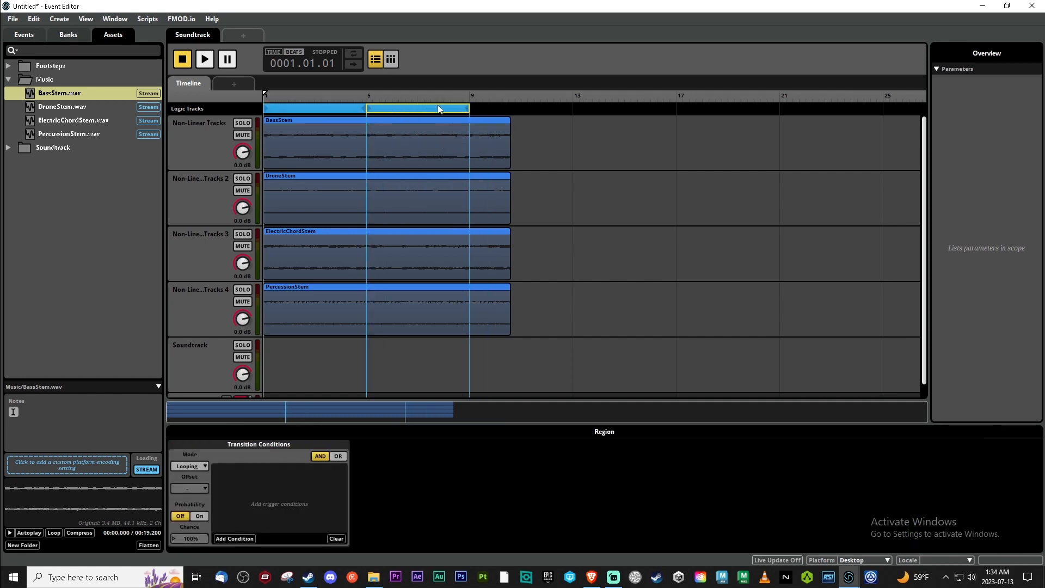
{"action": "left_click", "coordinate": [359, 110]}
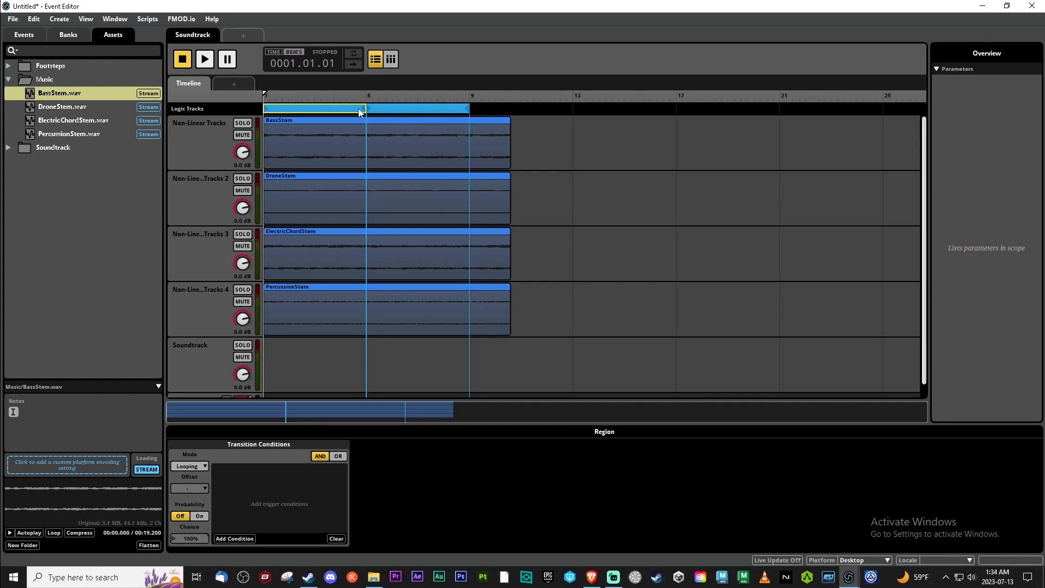
Add a tempo marker at the start of the timeline and set it to 100 BPM.
{"action": "right_click", "coordinate": [502, 112]}
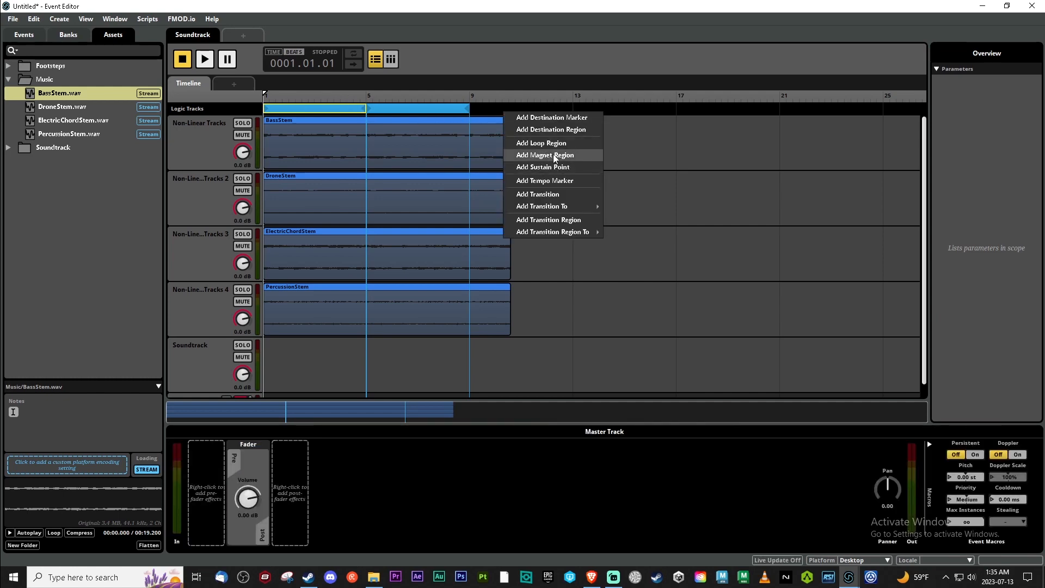
{"action": "left_click", "coordinate": [556, 181]}
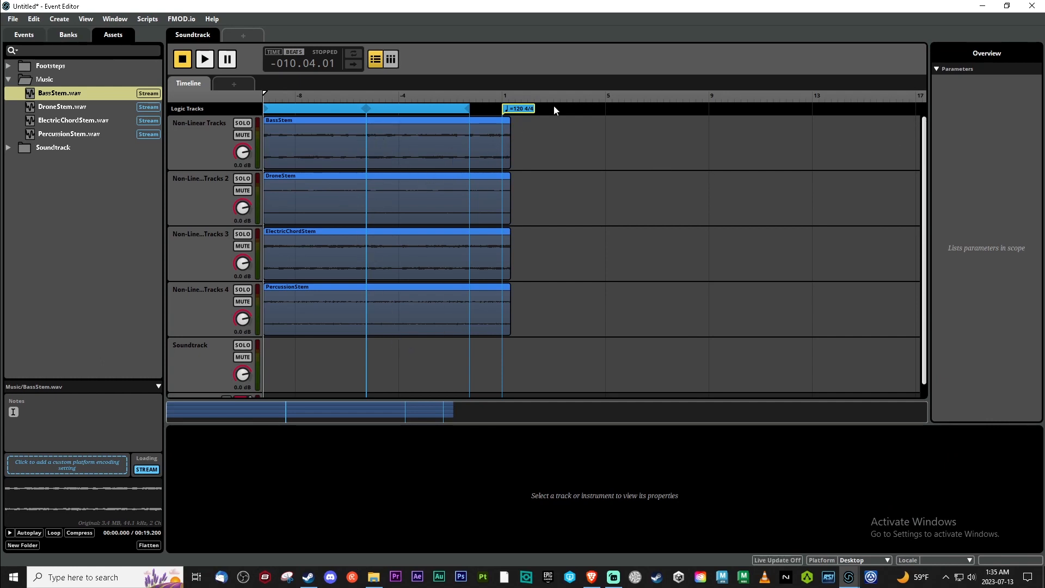
{"action": "left_click_drag", "start_coordinate": [508, 109], "coordinate": [238, 119]}
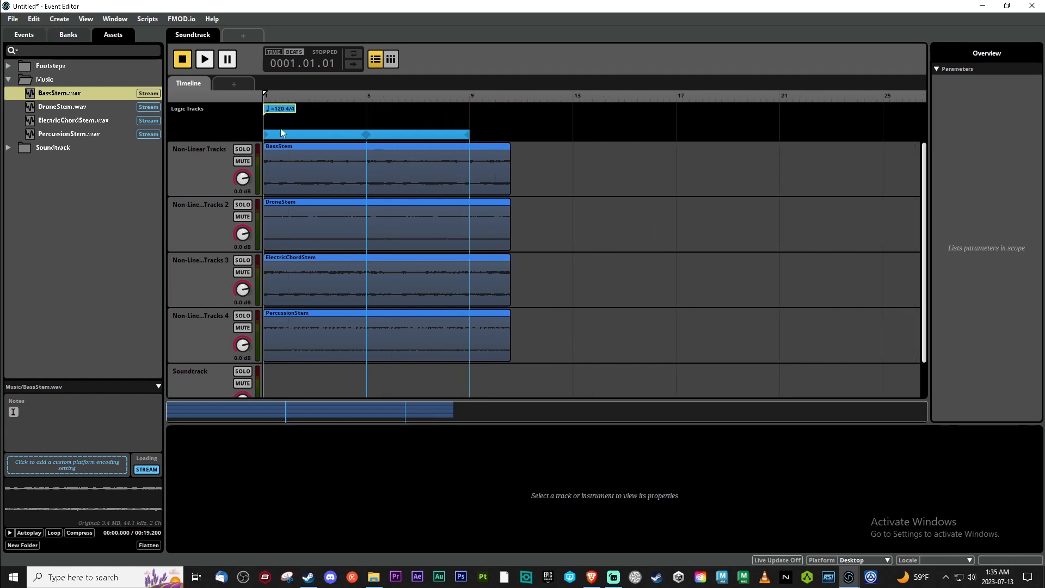
{"action": "double_click", "coordinate": [281, 109]}
{"action": "left_click", "coordinate": [337, 114]}
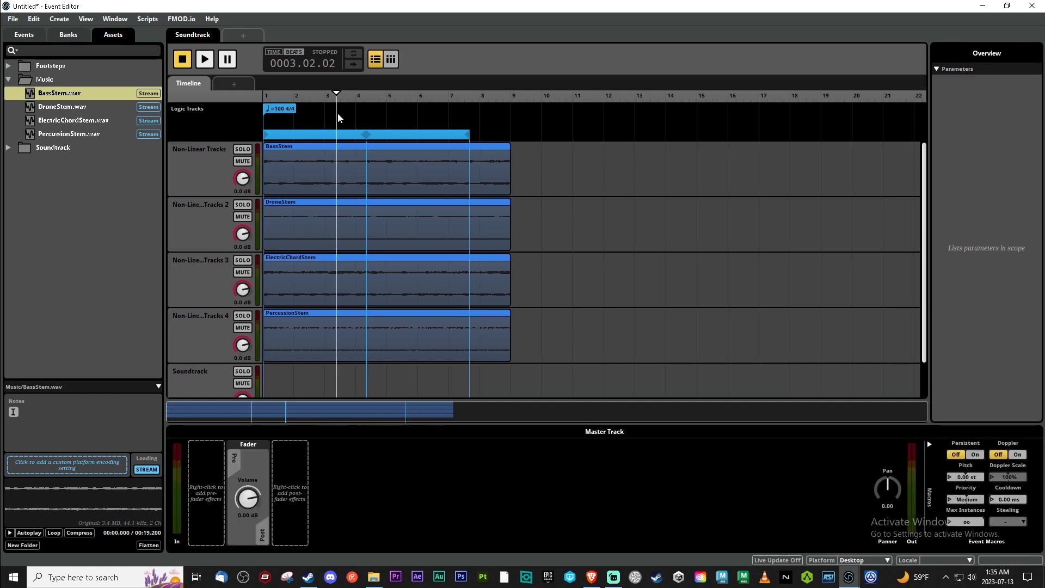
Adjust the loop regions so the first covers bars 1 to 5 and the second runs from bar 5 to the stems' end.
{"action": "left_click", "coordinate": [369, 111]}
{"action": "left_click", "coordinate": [387, 96]}
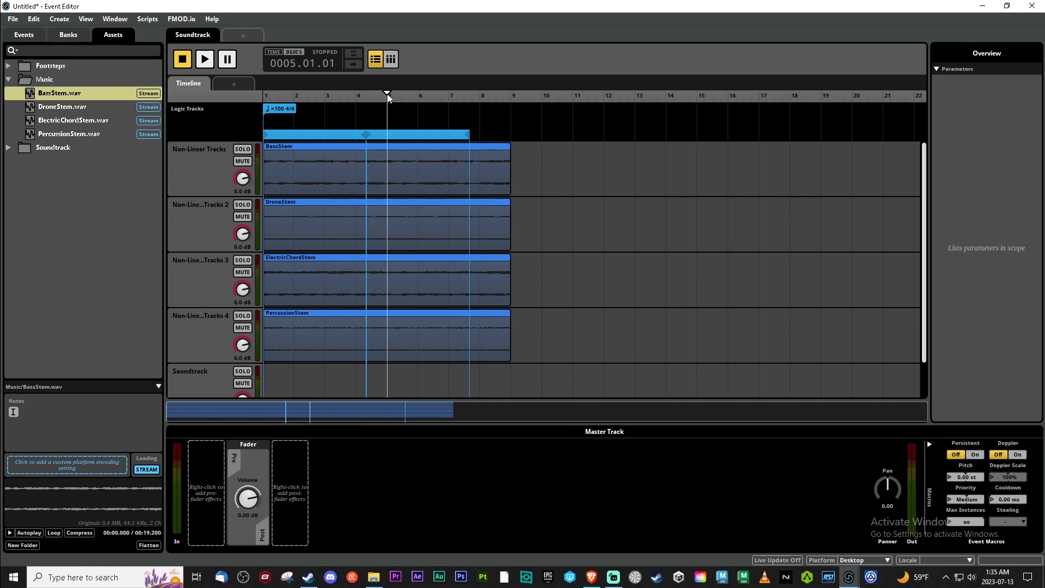
{"action": "left_click_drag", "start_coordinate": [404, 134], "coordinate": [438, 135]}
{"action": "left_click", "coordinate": [502, 93]}
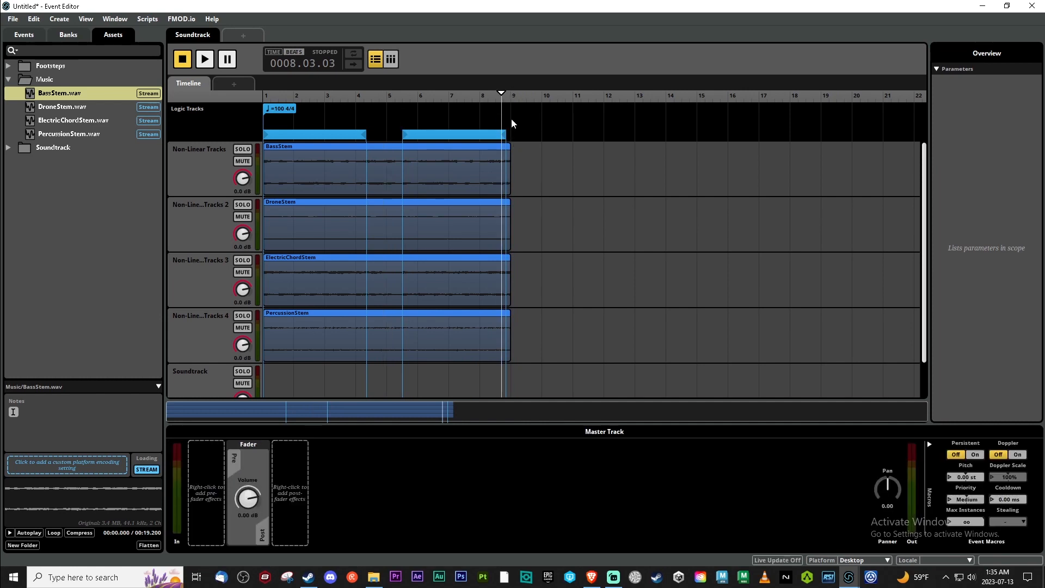
{"action": "left_click_drag", "start_coordinate": [428, 134], "coordinate": [413, 136]}
{"action": "left_click_drag", "start_coordinate": [487, 135], "coordinate": [510, 135]}
{"action": "left_click_drag", "start_coordinate": [368, 135], "coordinate": [386, 135]}
{"action": "left_click", "coordinate": [386, 96]}
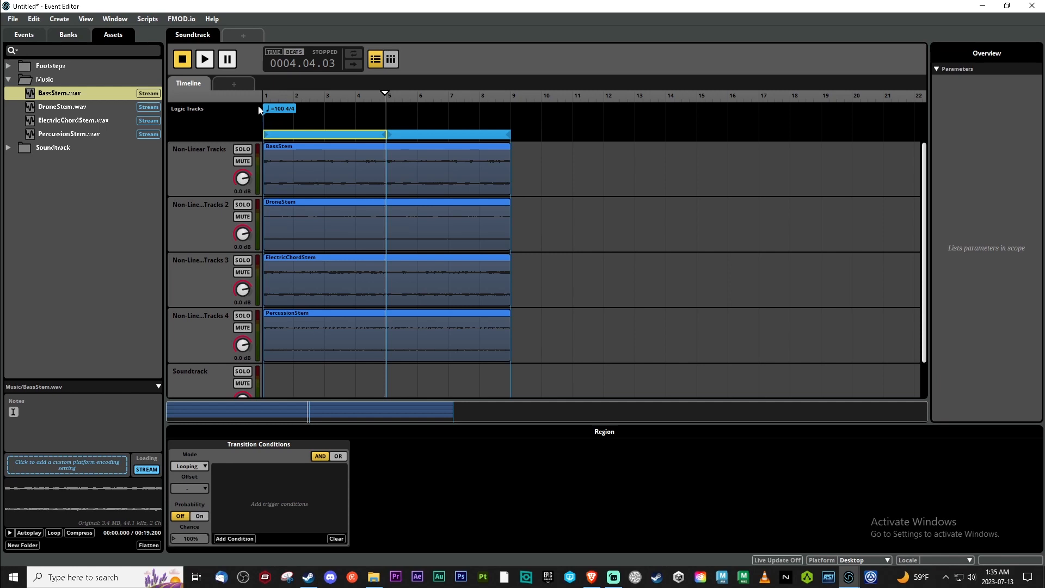
Mute the bass, drone and electric chord tracks and play the event with only the percussion audible.
{"action": "left_click_drag", "start_coordinate": [923, 177], "coordinate": [923, 169]}
{"action": "left_click", "coordinate": [245, 164]}
{"action": "left_click", "coordinate": [243, 217]}
{"action": "left_click", "coordinate": [243, 272]}
{"action": "left_click", "coordinate": [263, 93]}
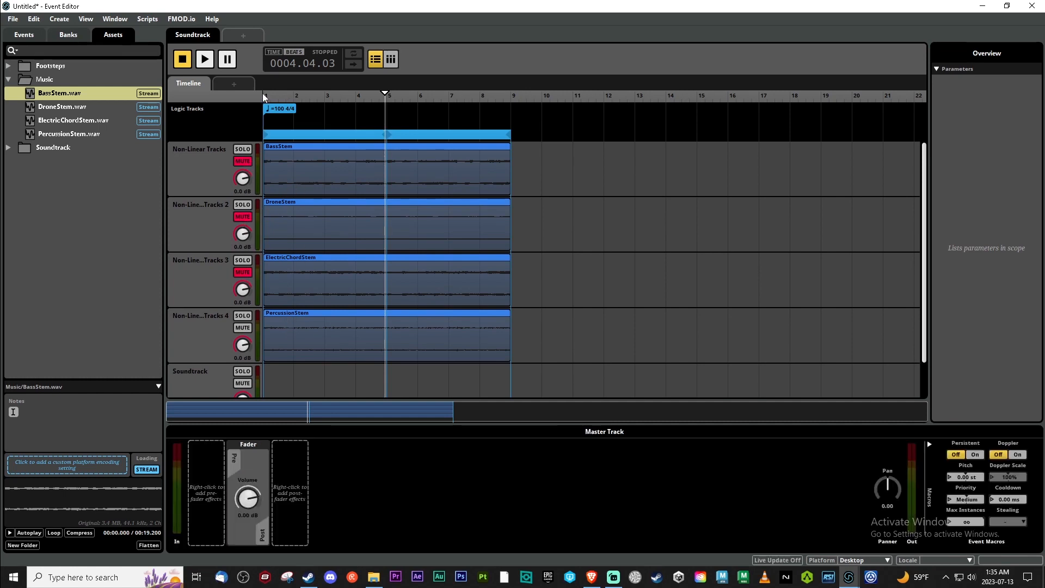
{"action": "key", "text": "space"}
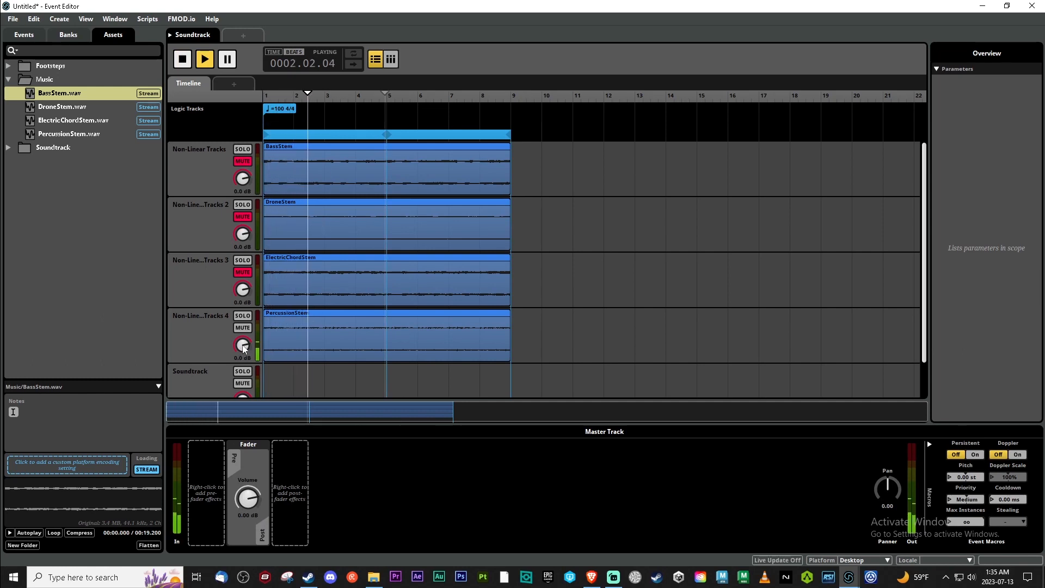
Add an FMOD 3-EQ effect after the fader on the master track.
{"action": "right_click", "coordinate": [277, 496]}
{"action": "mouse_move", "coordinate": [283, 503]}
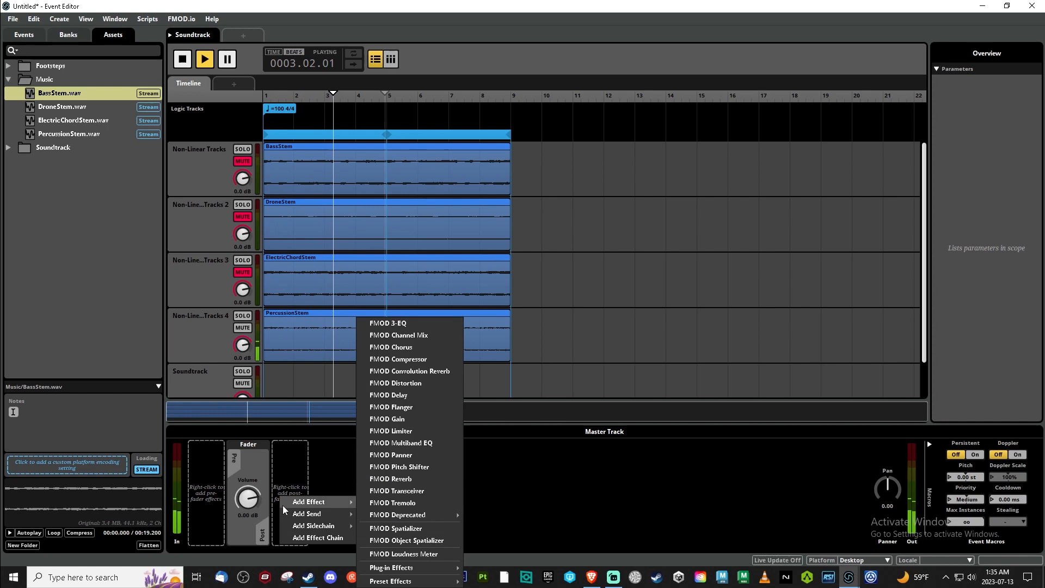
{"action": "left_click", "coordinate": [400, 325]}
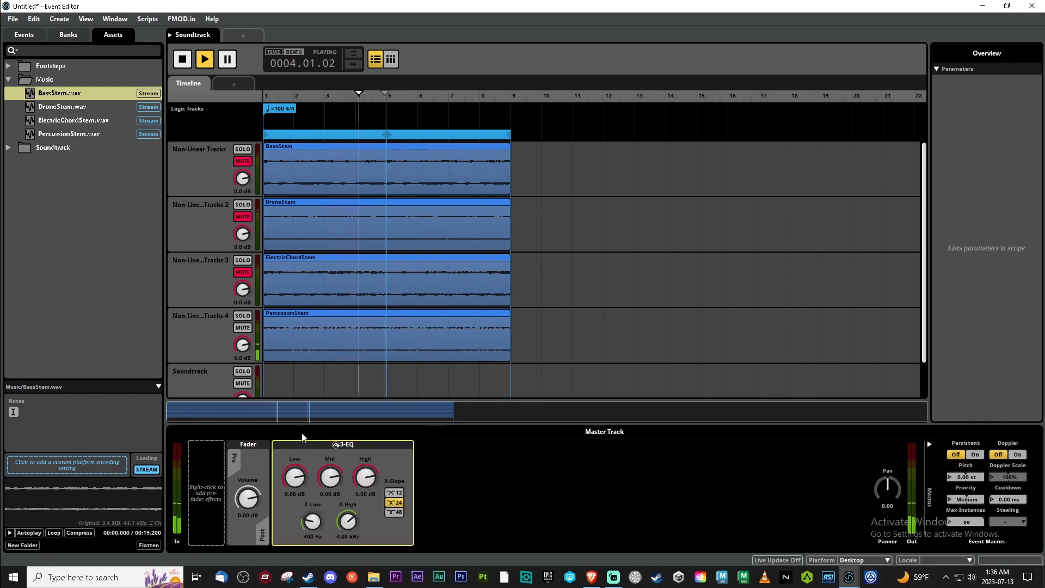
Automate the 3-EQ's High gain with a Timeline curve rising from -36 dB to 4 dB, and audition it.
{"action": "right_click", "coordinate": [354, 464]}
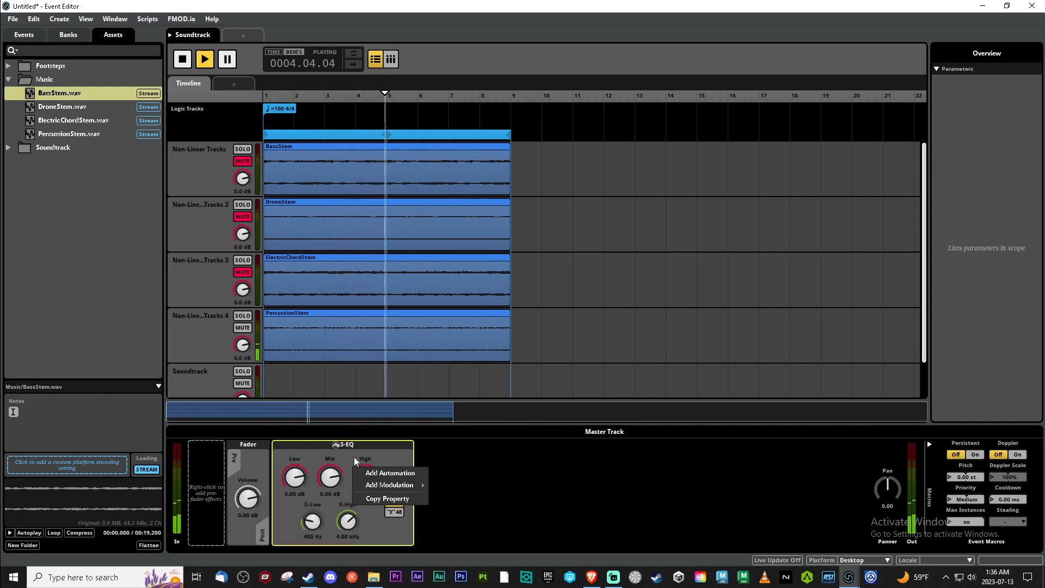
{"action": "left_click", "coordinate": [373, 479]}
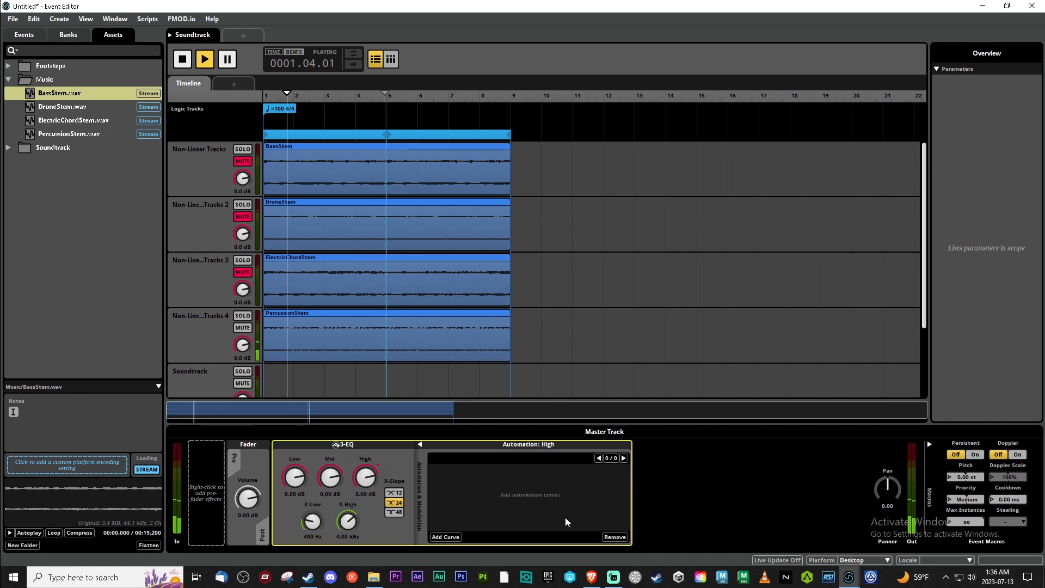
{"action": "left_click", "coordinate": [445, 536]}
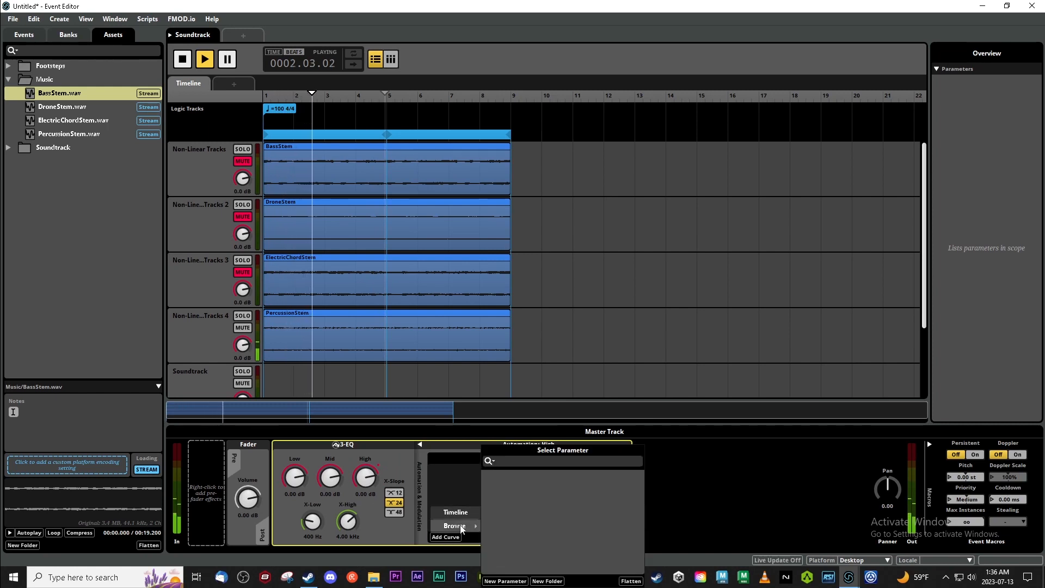
{"action": "left_click", "coordinate": [456, 512]}
{"action": "left_click", "coordinate": [506, 478]}
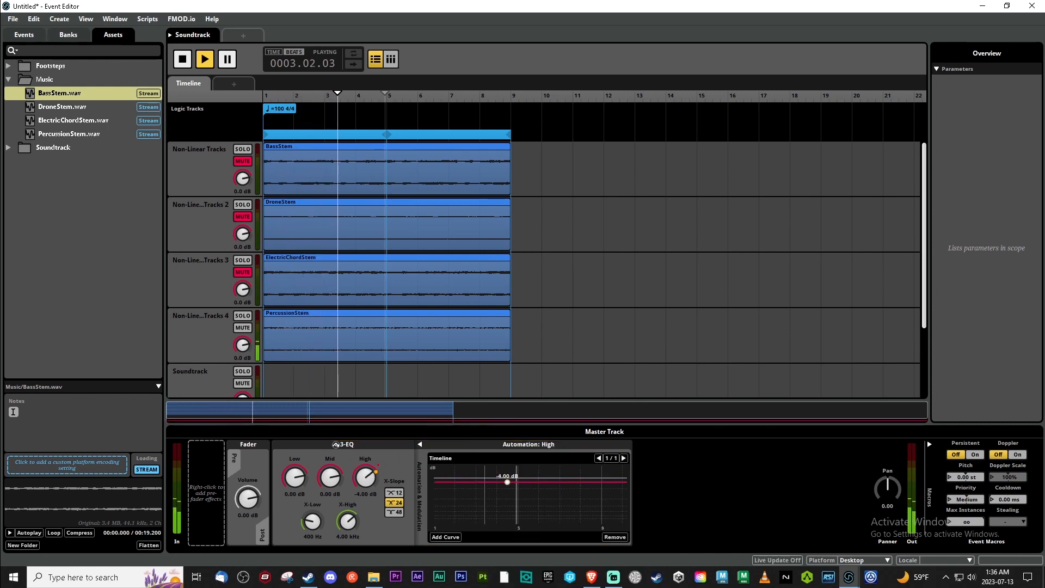
{"action": "left_click_drag", "start_coordinate": [506, 478], "coordinate": [565, 473]}
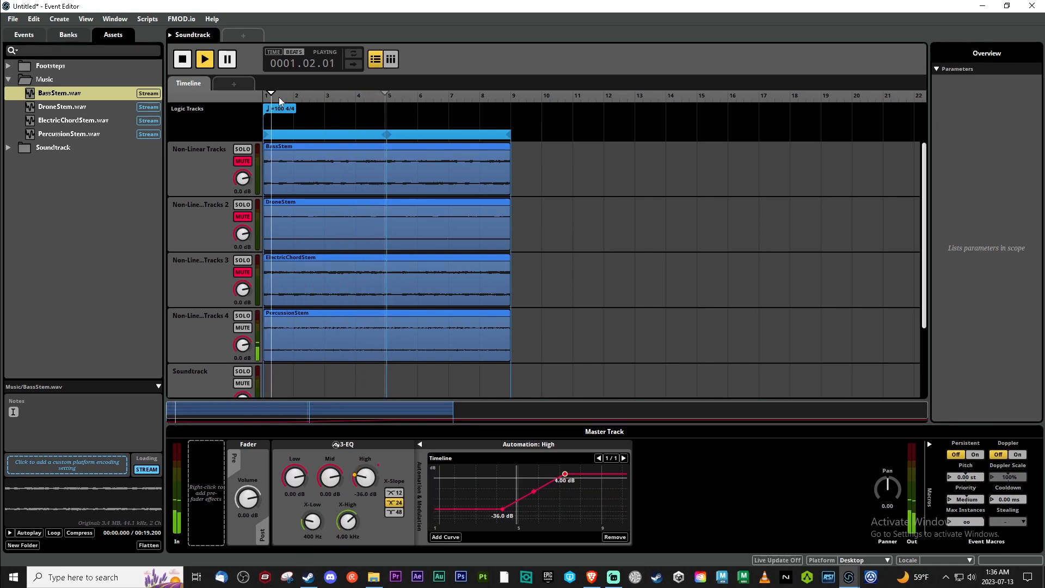
{"action": "left_click", "coordinate": [400, 94]}
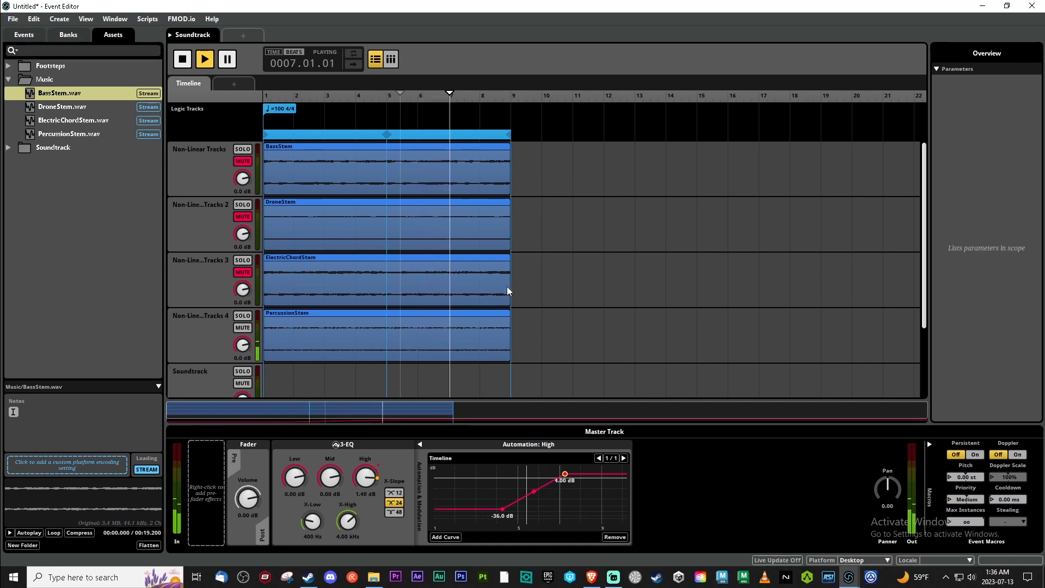
{"action": "key", "text": "space"}
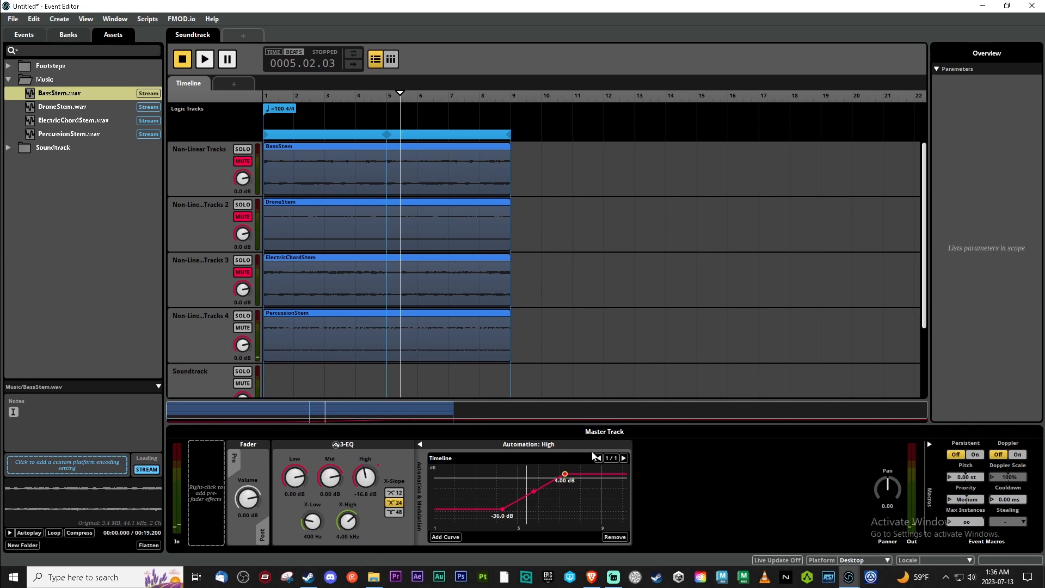
Add a destination region at bar 5 on the logic tracks and name it Part 2.
{"action": "right_click", "coordinate": [388, 117]}
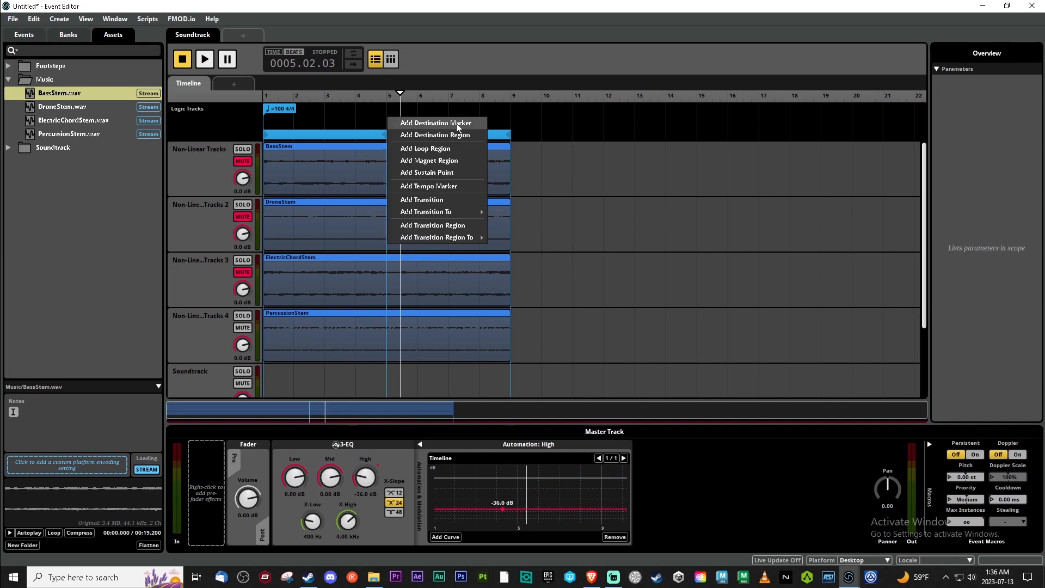
{"action": "left_click", "coordinate": [455, 134]}
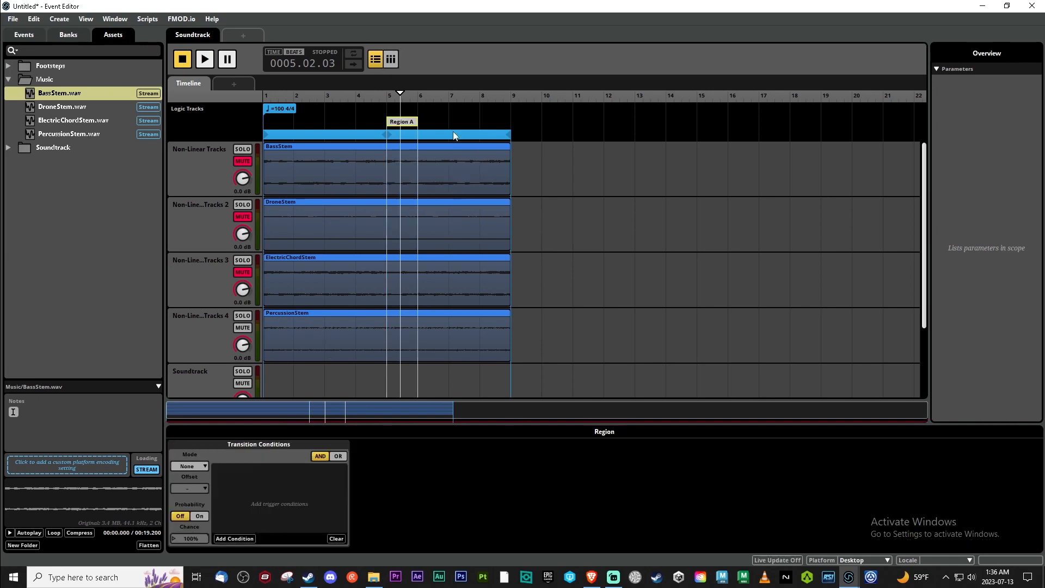
{"action": "double_click", "coordinate": [409, 122]}
{"action": "type", "text": "Part 2"}
{"action": "key", "text": "Return"}
Add a parameter sheet for a new continuous parameter named Health with a range of 0 to 100.
{"action": "left_click", "coordinate": [229, 91]}
{"action": "left_click", "coordinate": [229, 83]}
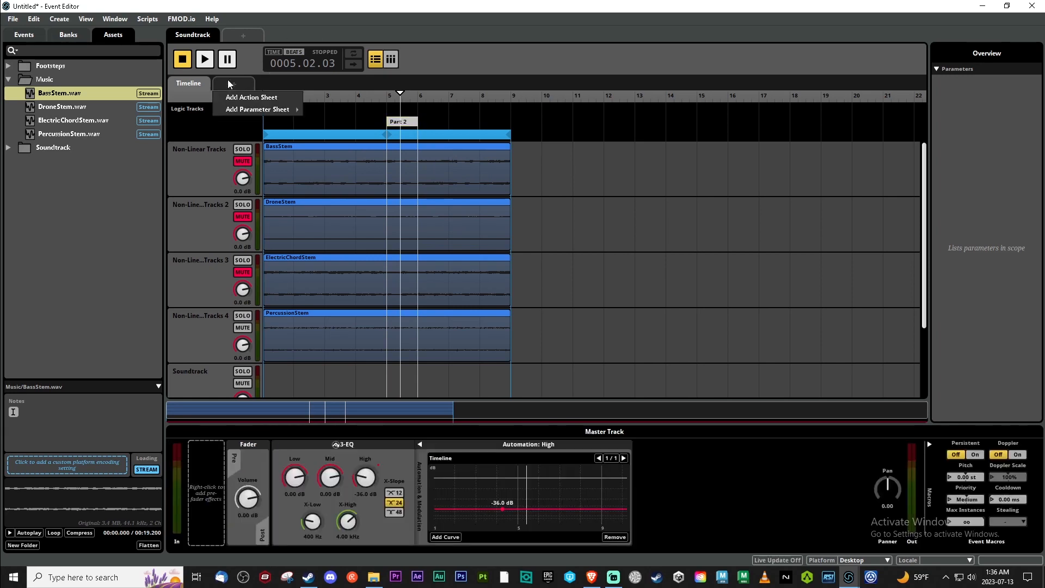
{"action": "mouse_move", "coordinate": [248, 110]}
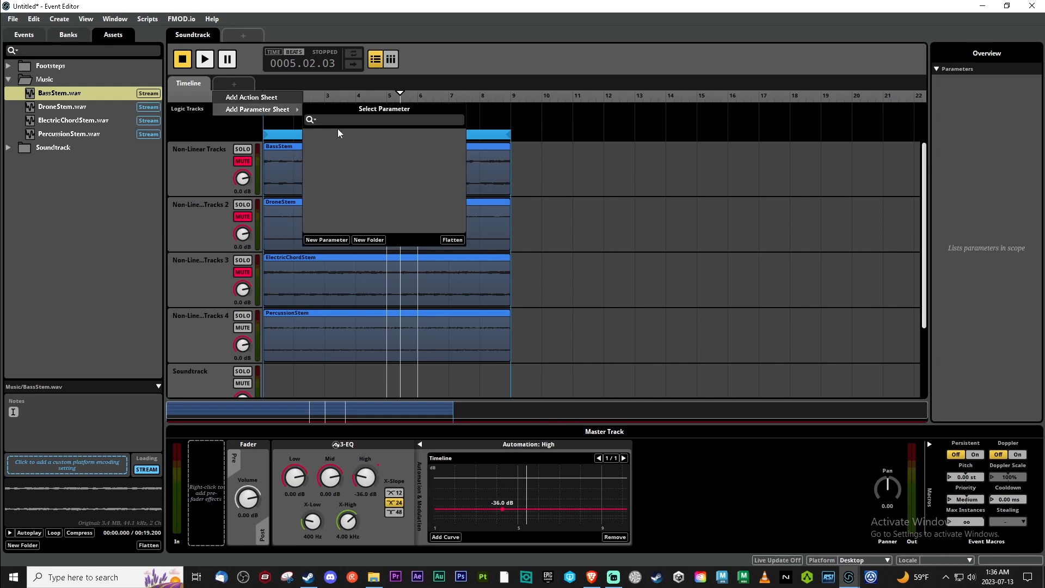
{"action": "left_click", "coordinate": [326, 240]}
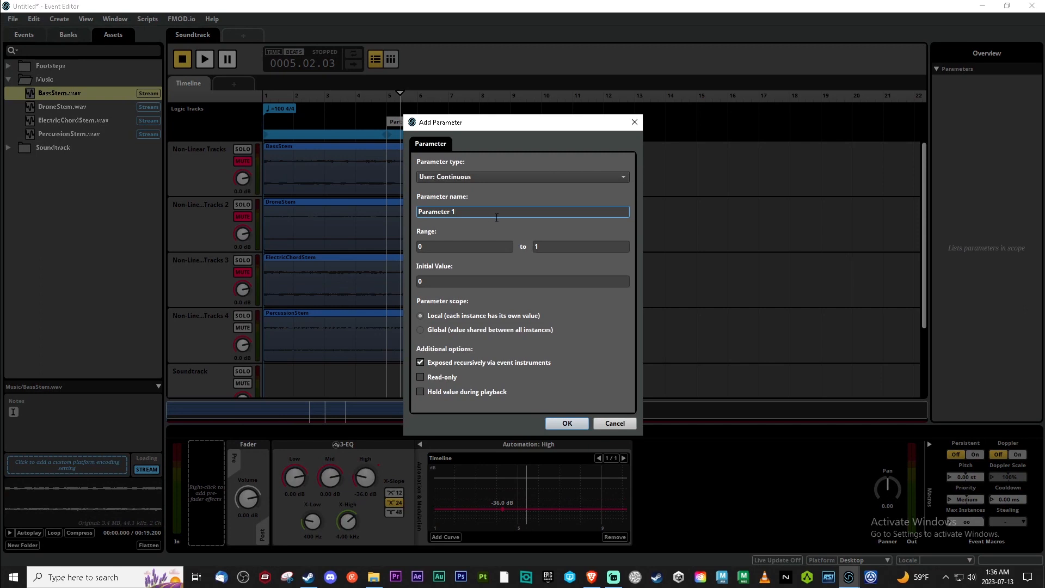
{"action": "key", "text": "BackSpace"}
{"action": "left_click", "coordinate": [556, 249]}
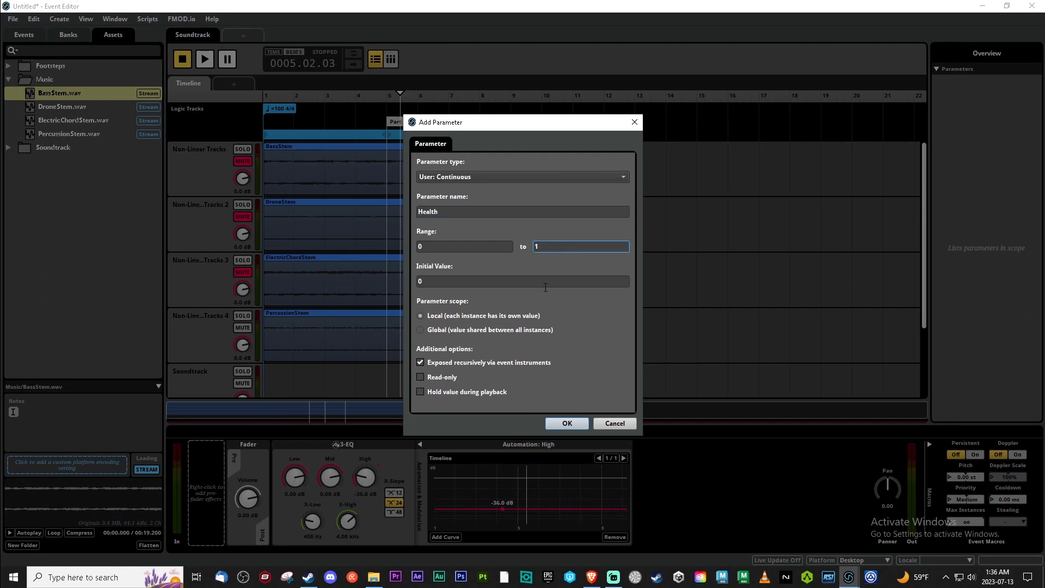
{"action": "key", "text": "Return"}
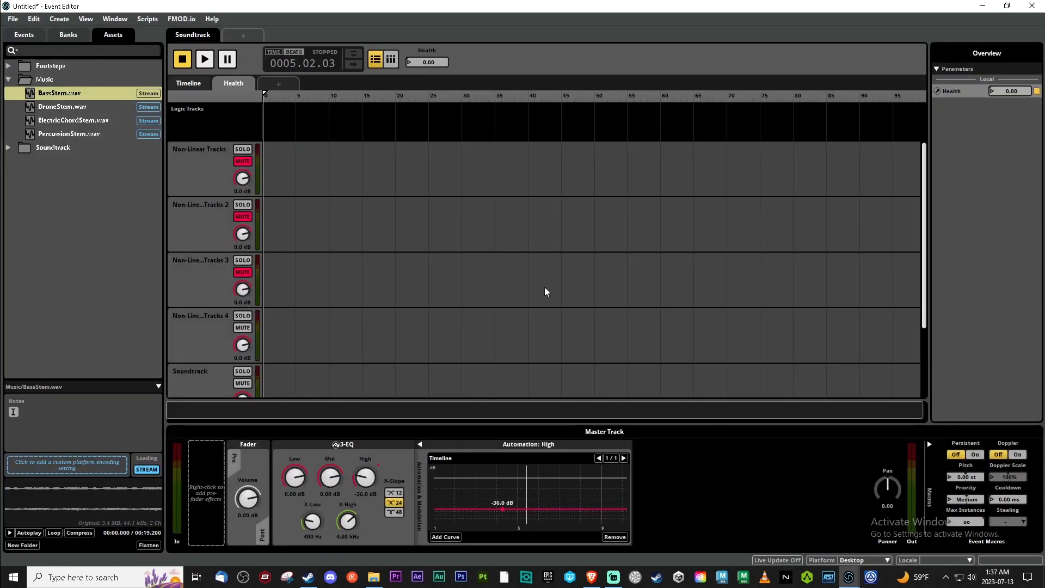
Add a parameter sheet for a new continuous parameter named Intensity with a range of 0 to 100, placed before the Health sheet.
{"action": "left_click", "coordinate": [286, 82]}
{"action": "mouse_move", "coordinate": [303, 106]}
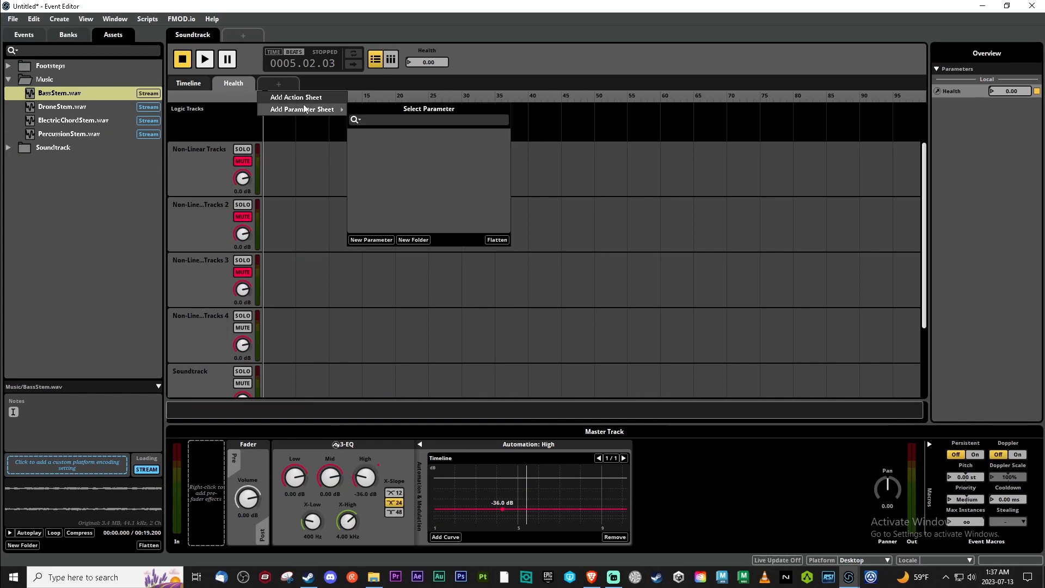
{"action": "left_click", "coordinate": [371, 239]}
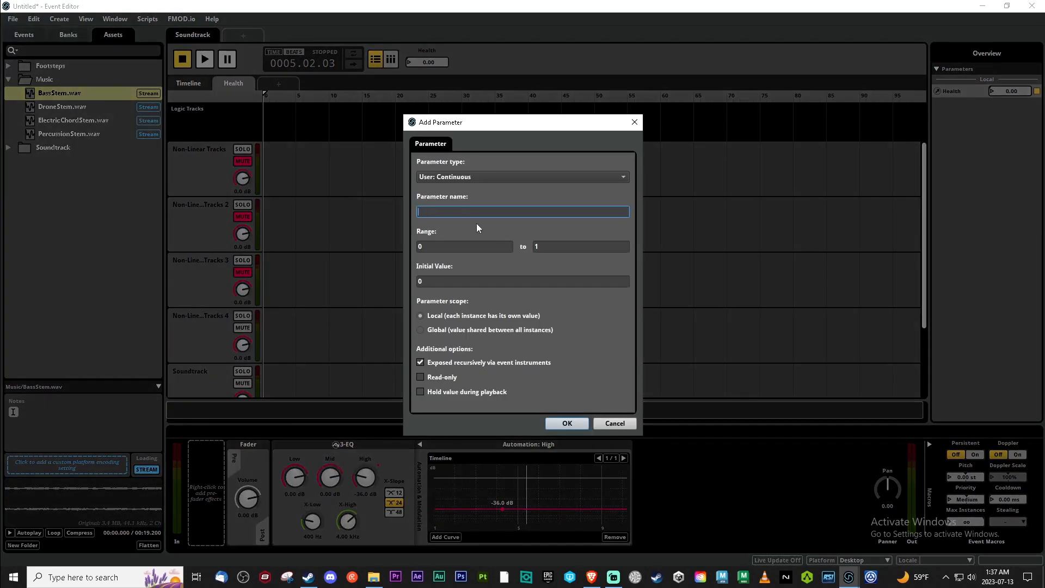
{"action": "type", "text": "Intensity"}
{"action": "left_click", "coordinate": [549, 244]}
{"action": "key", "text": "Return"}
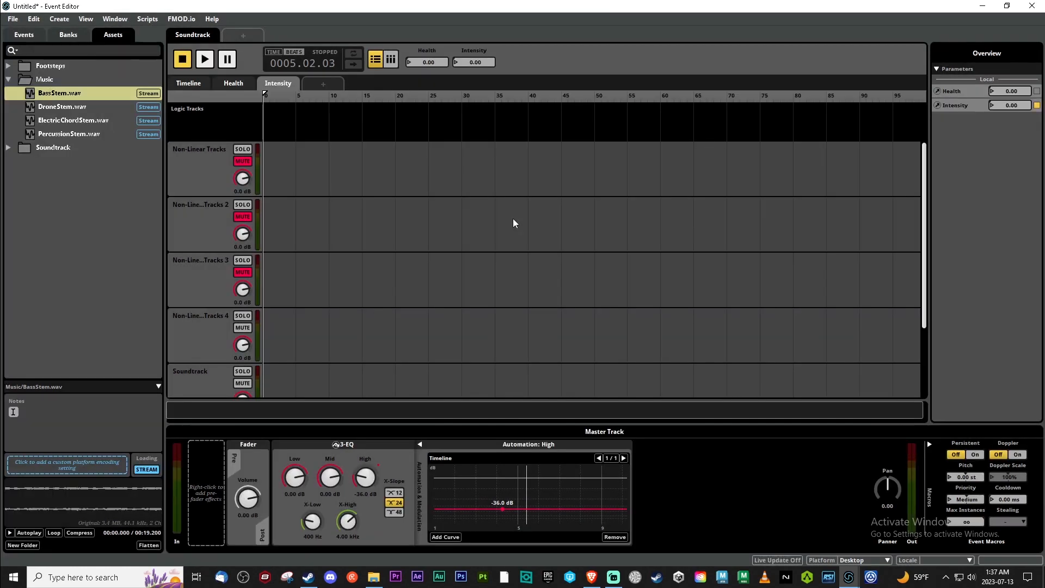
{"action": "mouse_move", "coordinate": [253, 83]}
{"action": "left_mouse_down"}
{"action": "mouse_move", "coordinate": [262, 85]}
{"action": "mouse_move", "coordinate": [242, 86]}
{"action": "left_mouse_up"}
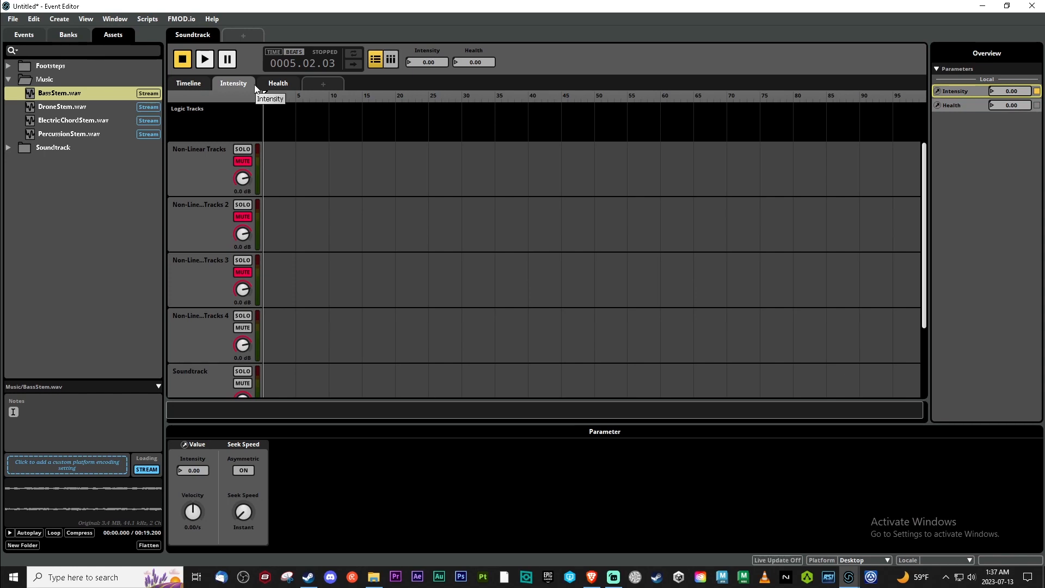
Compare the Intensity and Health parameter sheets, trying out the Intensity value by raising it to 25.5.
{"action": "left_click", "coordinate": [282, 83]}
{"action": "left_click", "coordinate": [235, 87]}
{"action": "left_click_drag", "start_coordinate": [429, 62], "coordinate": [481, 72]}
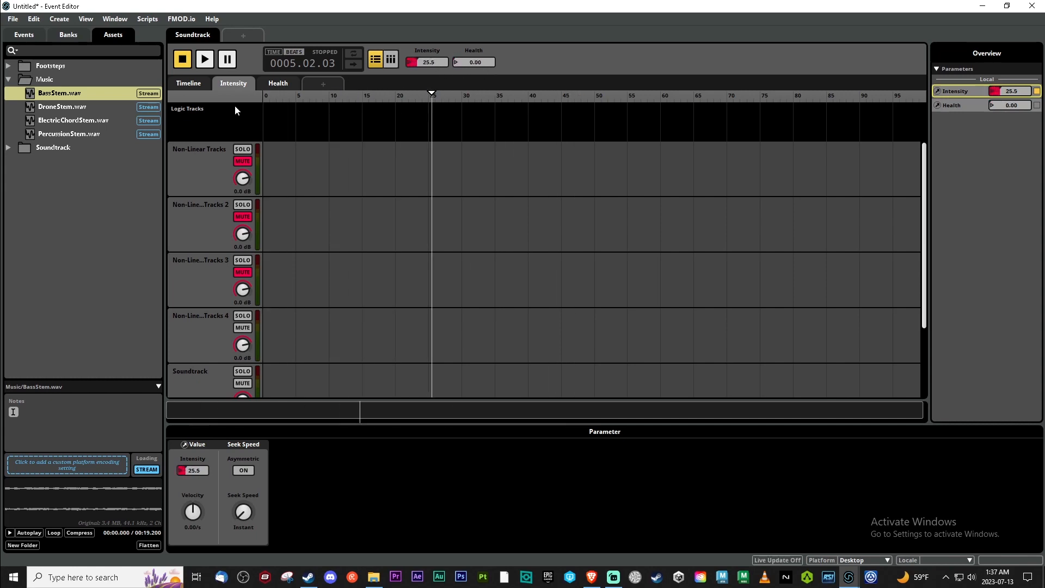
{"action": "left_click", "coordinate": [271, 85]}
{"action": "left_click", "coordinate": [244, 86]}
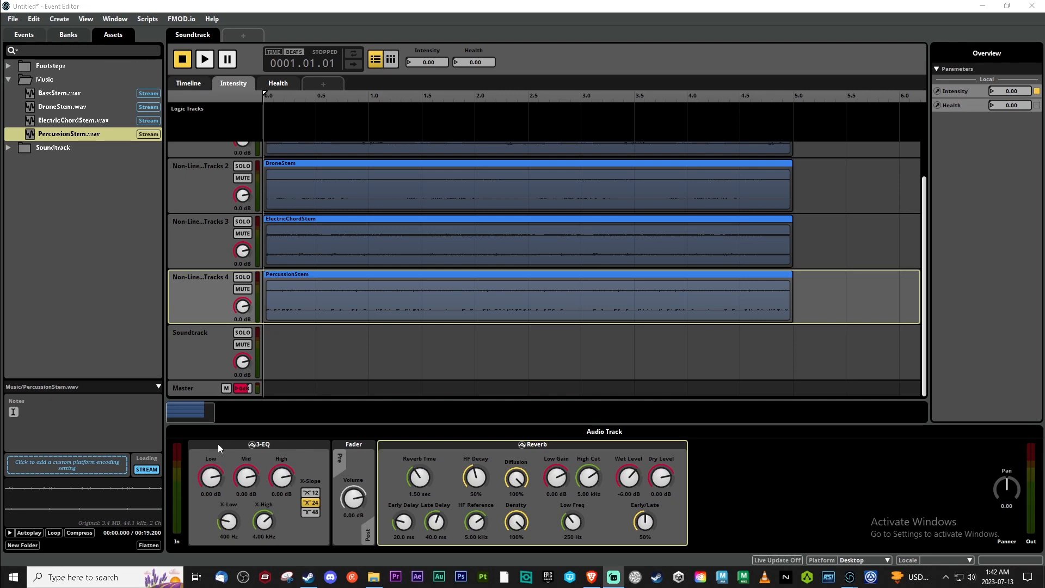
Add volume automation to the Non-Linear Tracks 4 fader and expand its automation lane on the Intensity sheet.
{"action": "right_click", "coordinate": [354, 502]}
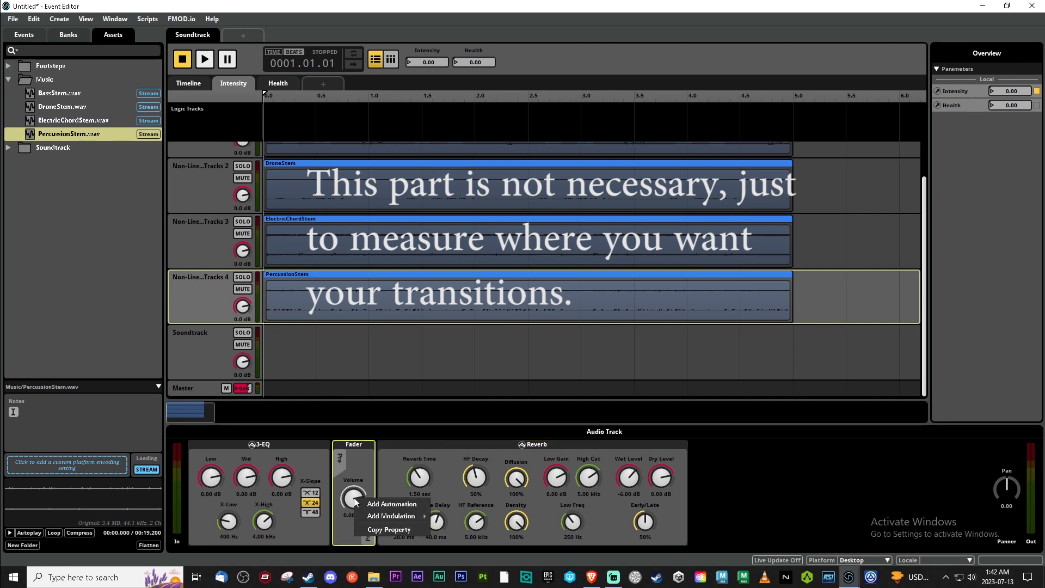
{"action": "left_click", "coordinate": [387, 507]}
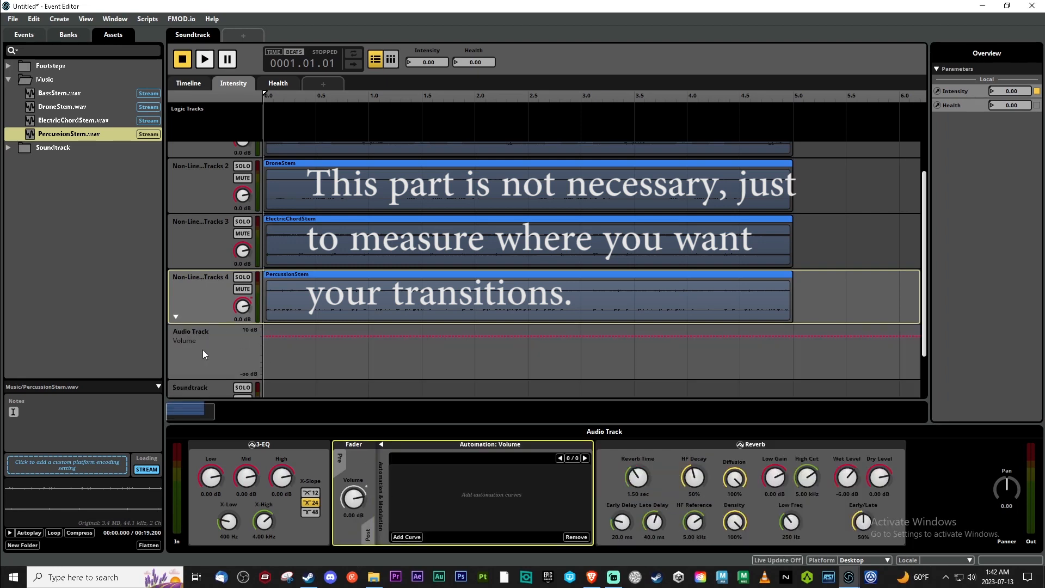
{"action": "left_click", "coordinate": [176, 316]}
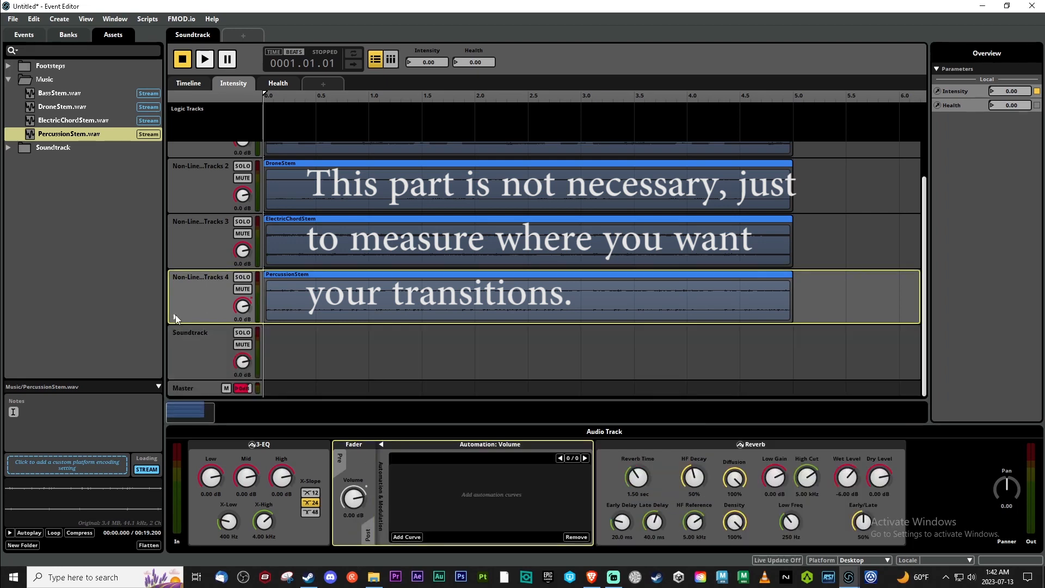
{"action": "left_click", "coordinate": [175, 318]}
Draw the percussion track's volume curve rising from -oo dB at Intensity 0 to -1 dB at about 2.5.
{"action": "left_click", "coordinate": [281, 336]}
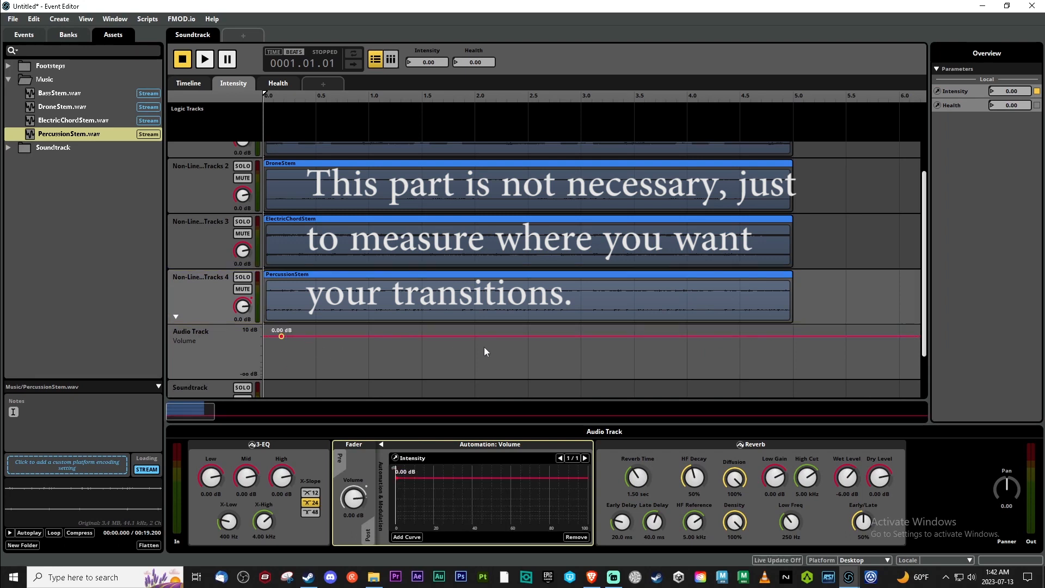
{"action": "left_click", "coordinate": [537, 336]}
{"action": "left_click_drag", "start_coordinate": [282, 335], "coordinate": [264, 337]}
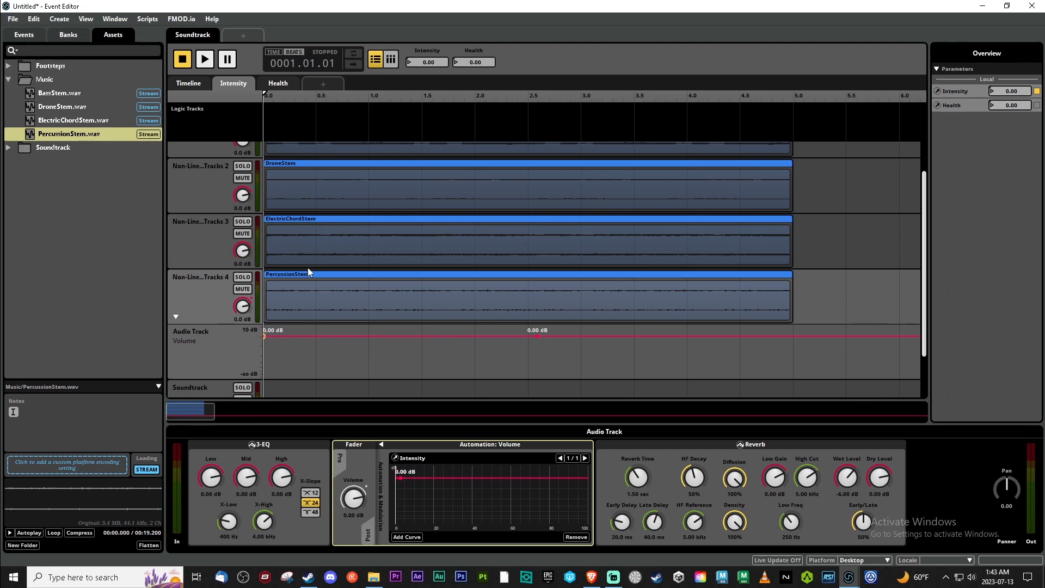
{"action": "left_click_drag", "start_coordinate": [263, 336], "coordinate": [263, 375]}
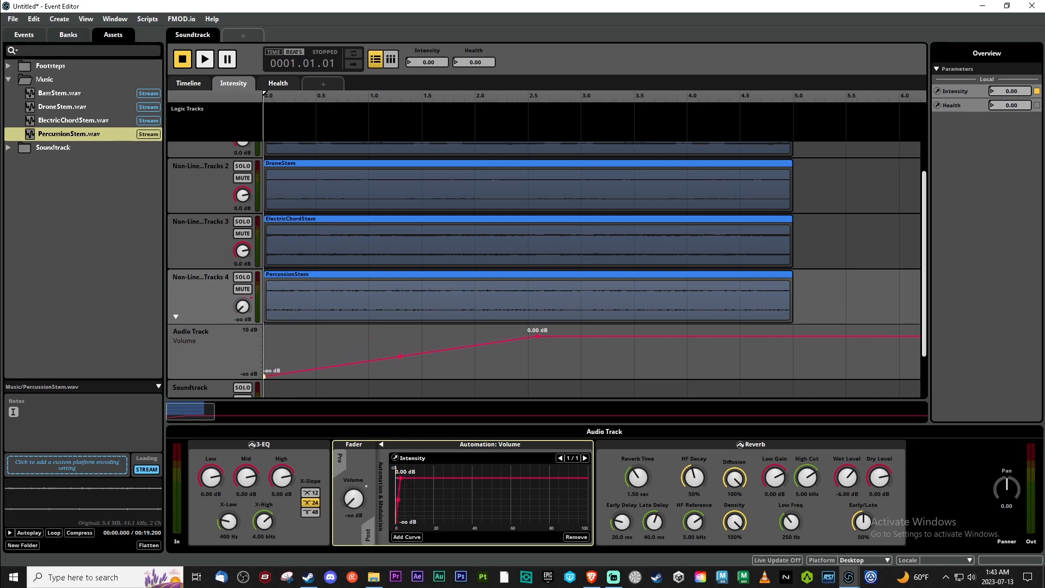
{"action": "left_click_drag", "start_coordinate": [537, 335], "coordinate": [527, 337]}
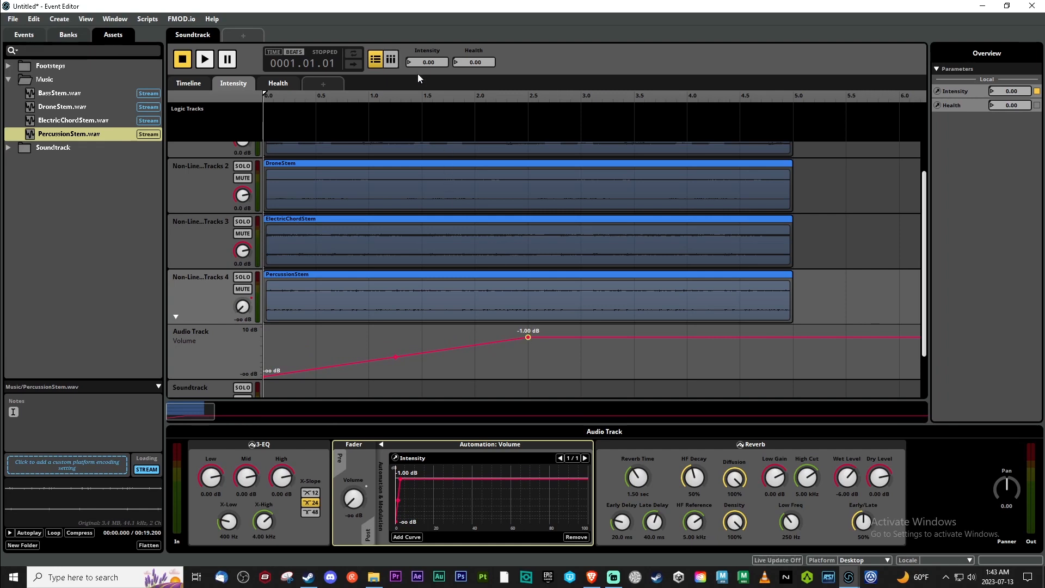
Set Intensity to 5.50, stretch the PercussionStem instrument's end to 100, and trim its start to 50.
{"action": "left_click", "coordinate": [739, 95]}
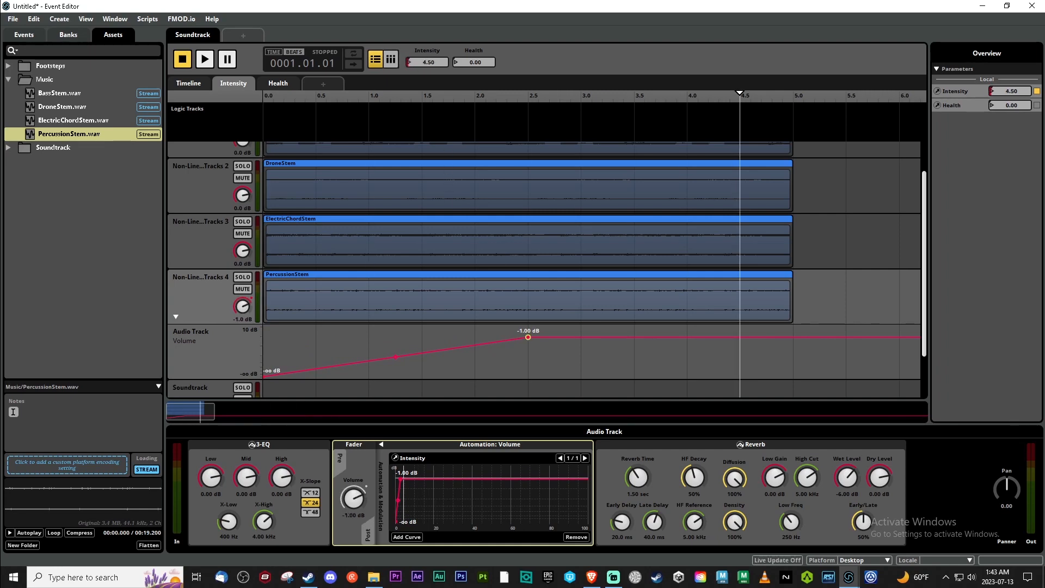
{"action": "left_click_drag", "start_coordinate": [739, 95], "coordinate": [846, 95]}
{"action": "scroll", "coordinate": [427, 309], "scroll_direction": "down", "scroll_amount": 1}
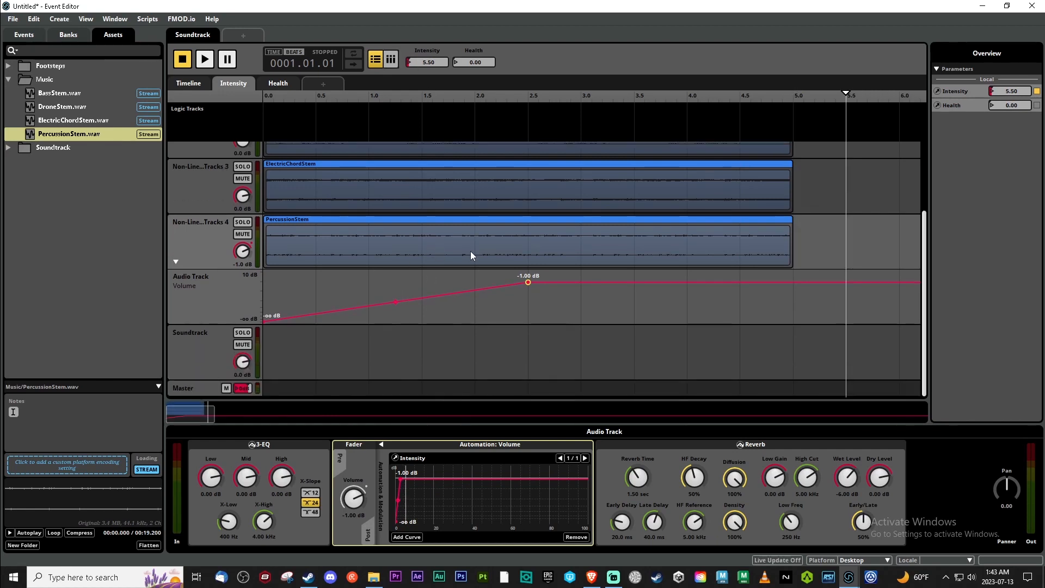
{"action": "scroll", "coordinate": [527, 308], "scroll_direction": "down", "scroll_amount": 6}
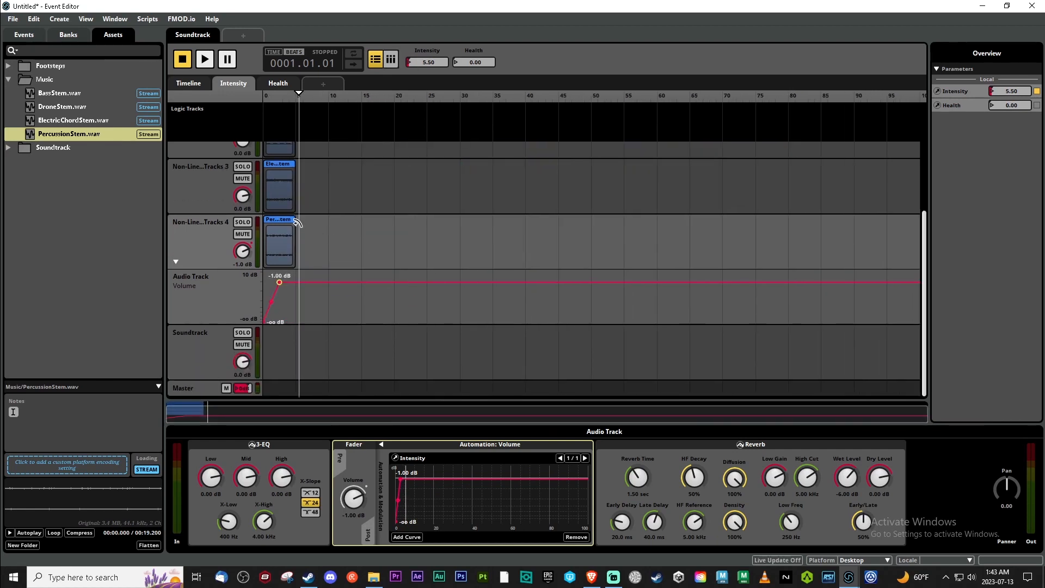
{"action": "left_click_drag", "start_coordinate": [295, 235], "coordinate": [913, 244]}
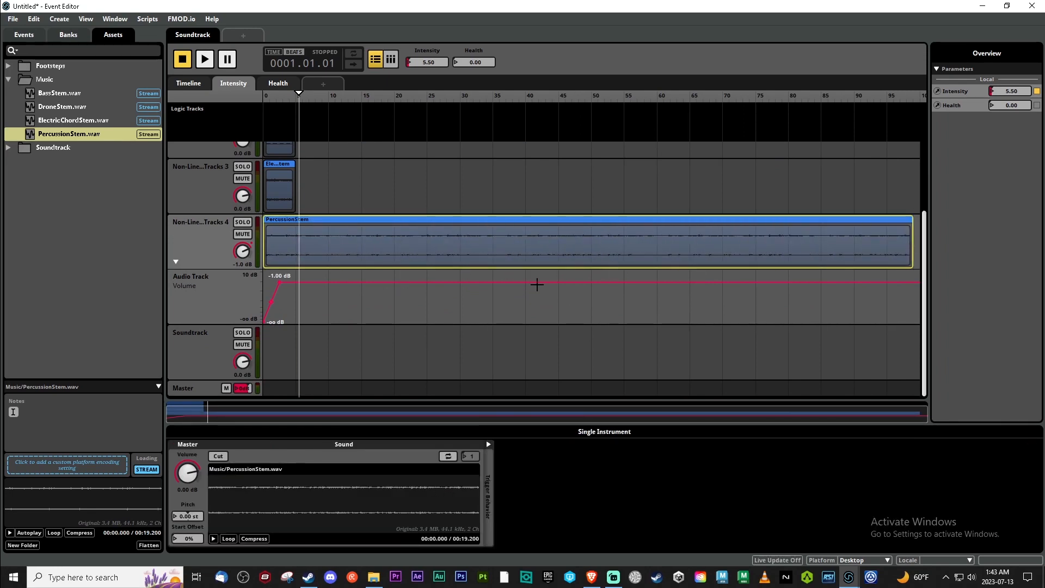
{"action": "left_click_drag", "start_coordinate": [912, 229], "coordinate": [919, 227]}
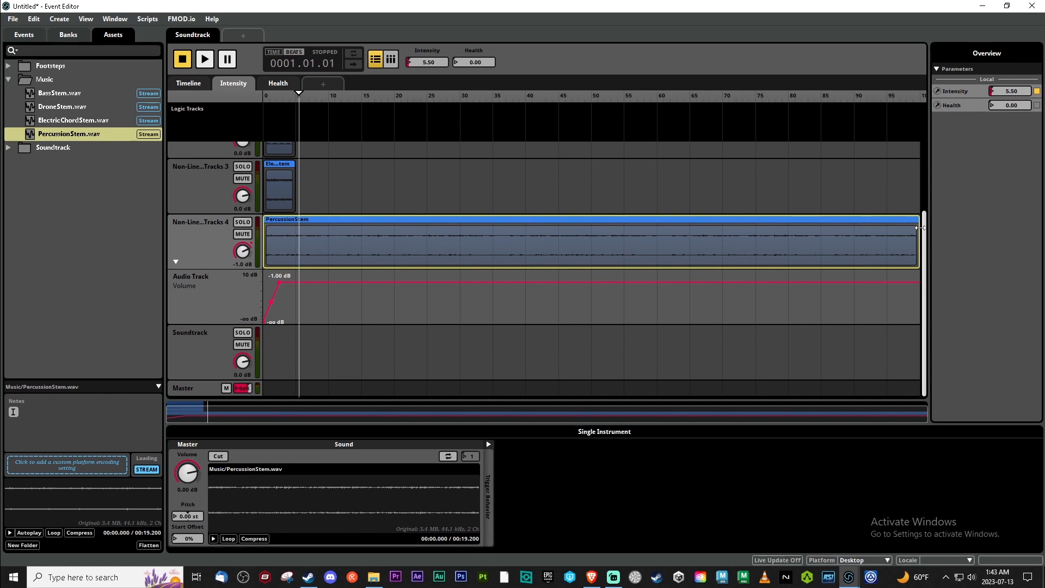
{"action": "left_click_drag", "start_coordinate": [264, 238], "coordinate": [589, 248]}
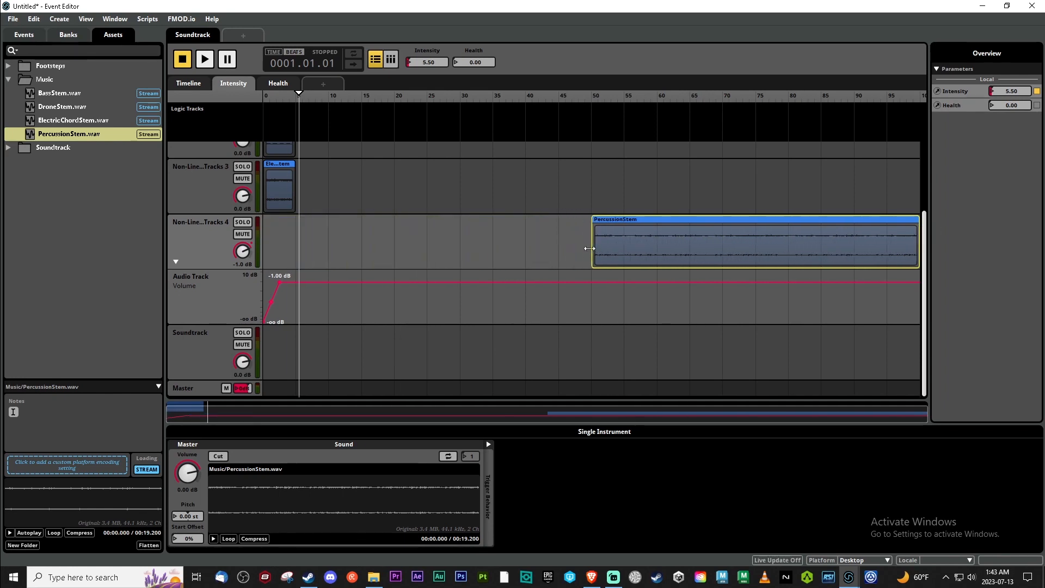
Extend the ElectricChordStem, DroneStem, BassStem and PercussionStem instruments to span the full Intensity range from 0 to 100.
{"action": "left_click_drag", "start_coordinate": [294, 177], "coordinate": [952, 197]}
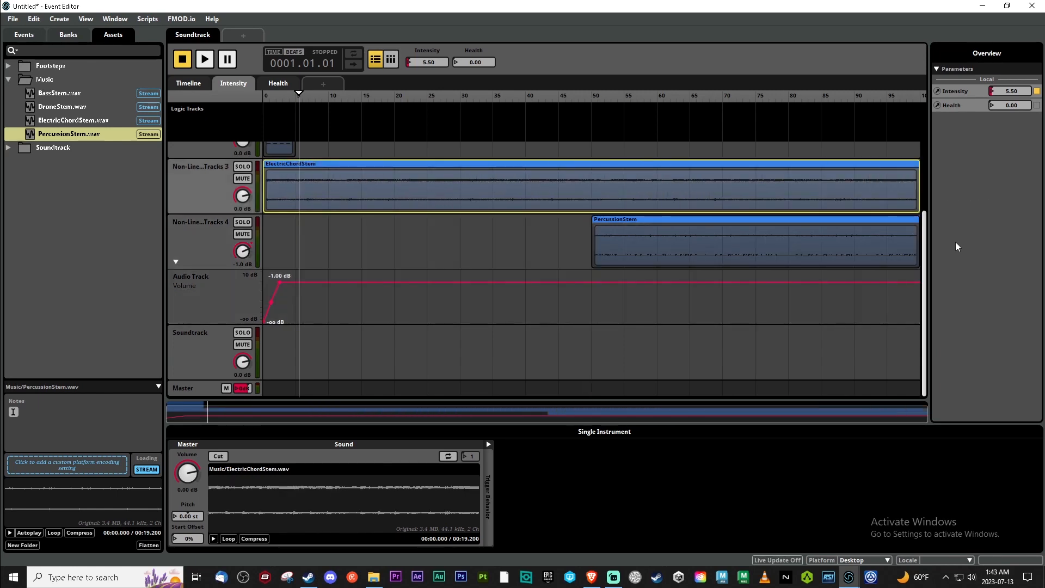
{"action": "scroll", "coordinate": [932, 180], "scroll_direction": "up", "scroll_amount": 3}
{"action": "left_click_drag", "start_coordinate": [294, 212], "coordinate": [925, 234]}
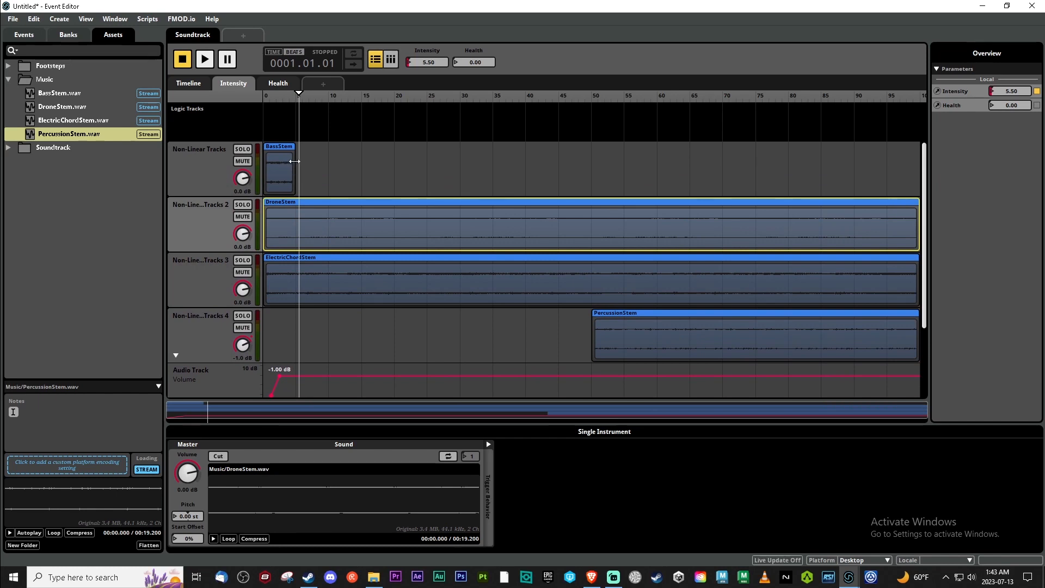
{"action": "left_click", "coordinate": [294, 166]}
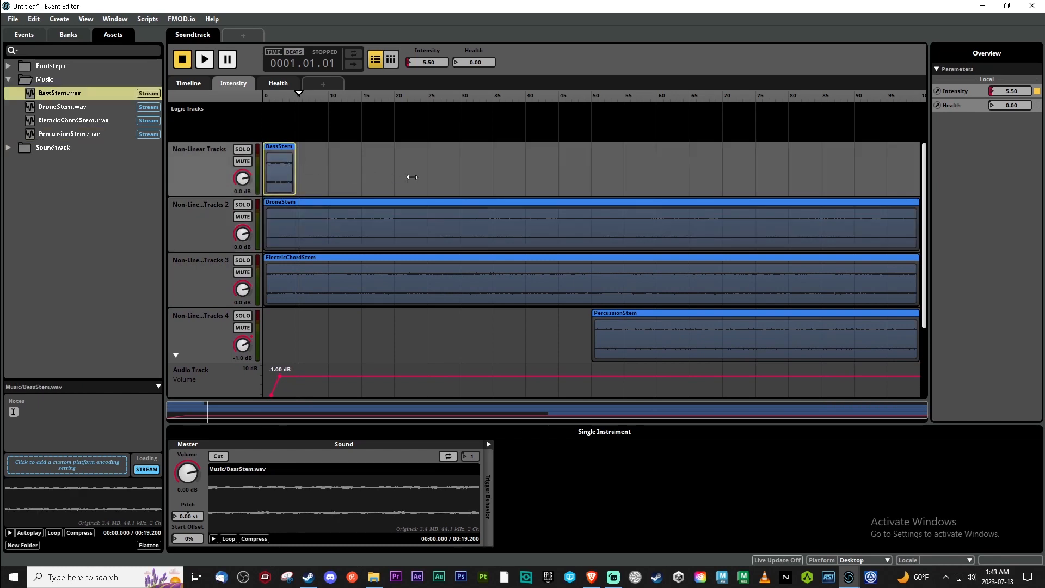
{"action": "left_click_drag", "start_coordinate": [294, 161], "coordinate": [919, 171]}
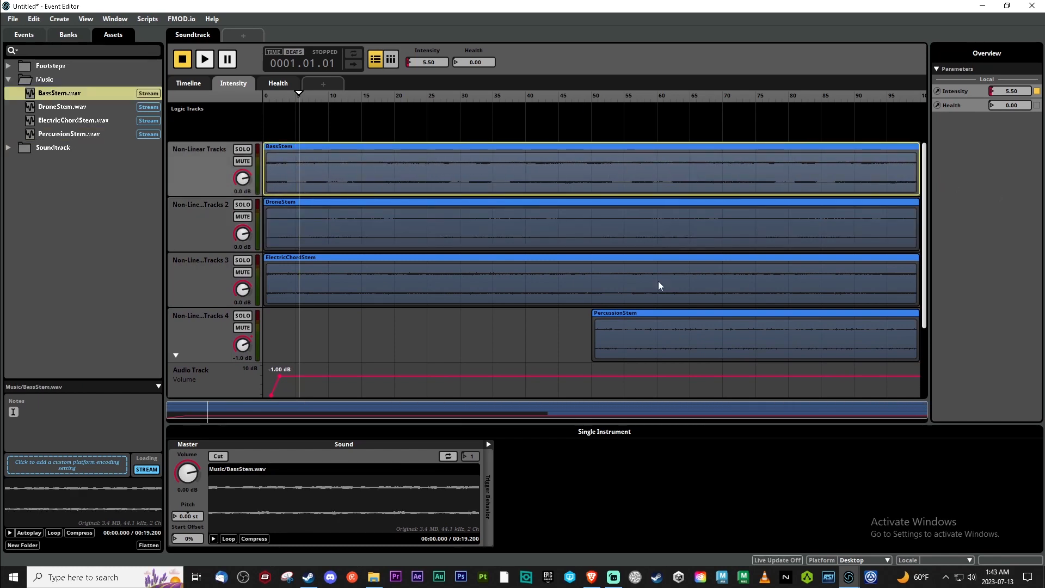
{"action": "left_click_drag", "start_coordinate": [592, 328], "coordinate": [265, 330]}
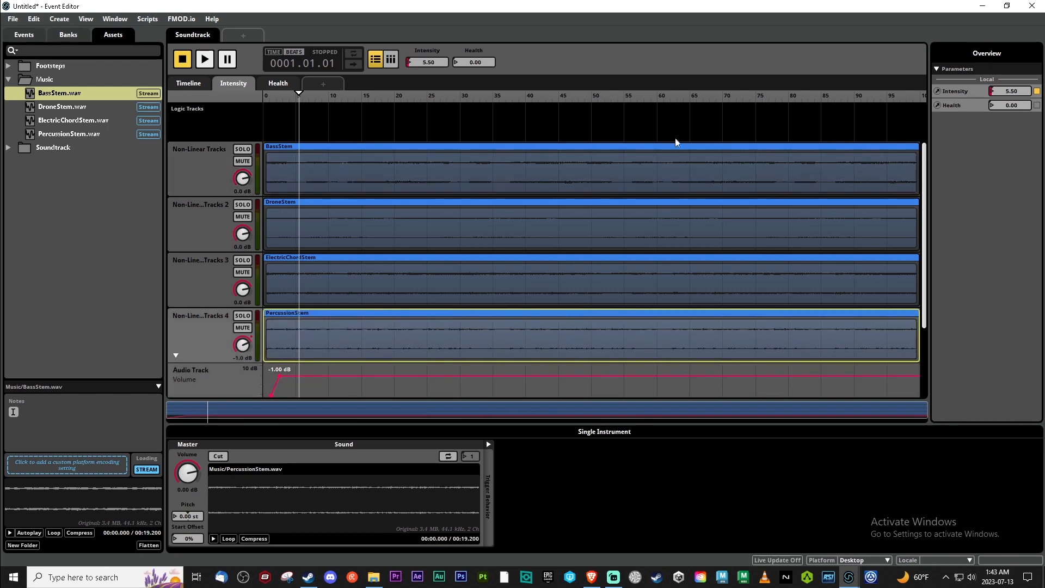
Reshape the percussion volume curve to bend from -oo dB at Intensity 0 up to -46 dB at 50 and 0 dB at about 55.
{"action": "scroll", "coordinate": [927, 199], "scroll_direction": "down", "scroll_amount": 1}
{"action": "scroll", "coordinate": [927, 202], "scroll_direction": "down", "scroll_amount": 1}
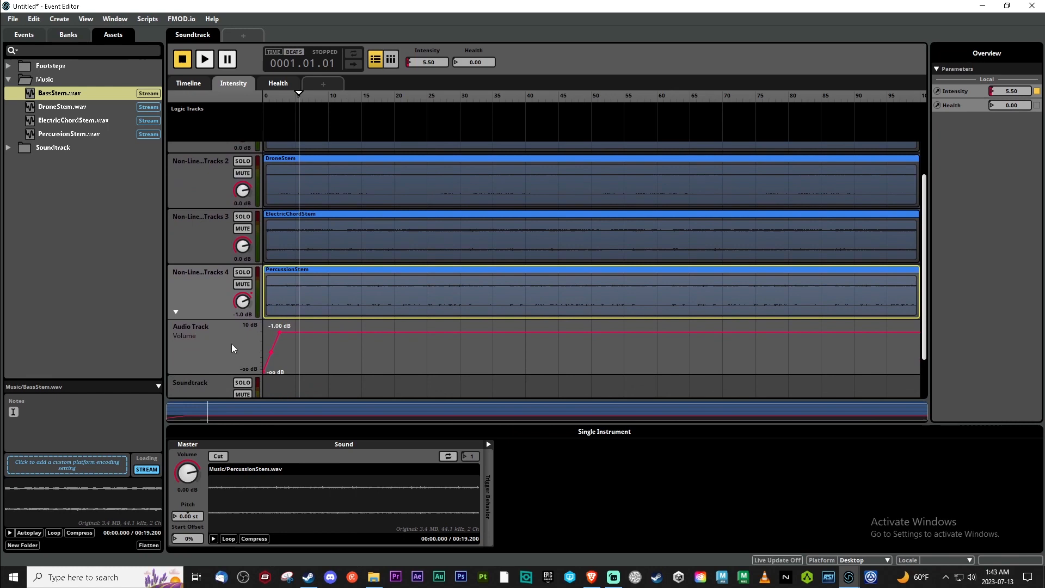
{"action": "left_click_drag", "start_coordinate": [278, 333], "coordinate": [362, 336]}
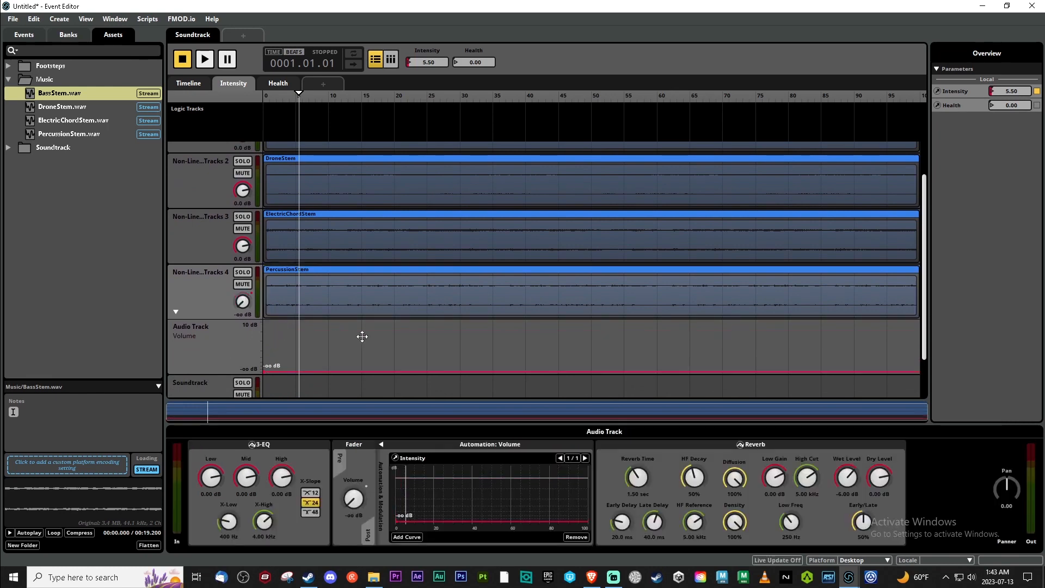
{"action": "left_click", "coordinate": [592, 371]}
{"action": "left_click_drag", "start_coordinate": [592, 371], "coordinate": [590, 364]}
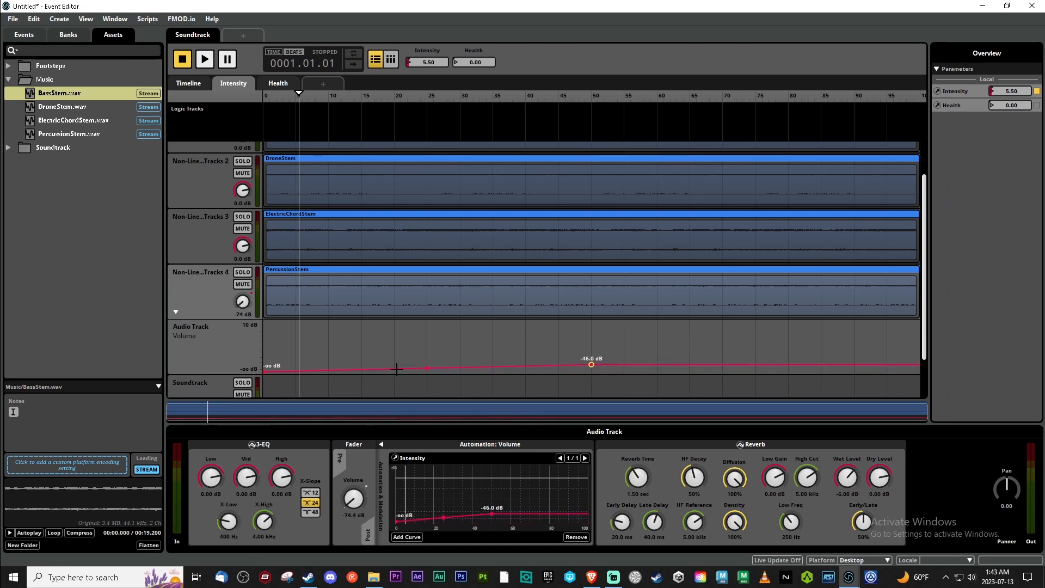
{"action": "left_click_drag", "start_coordinate": [428, 368], "coordinate": [427, 372]}
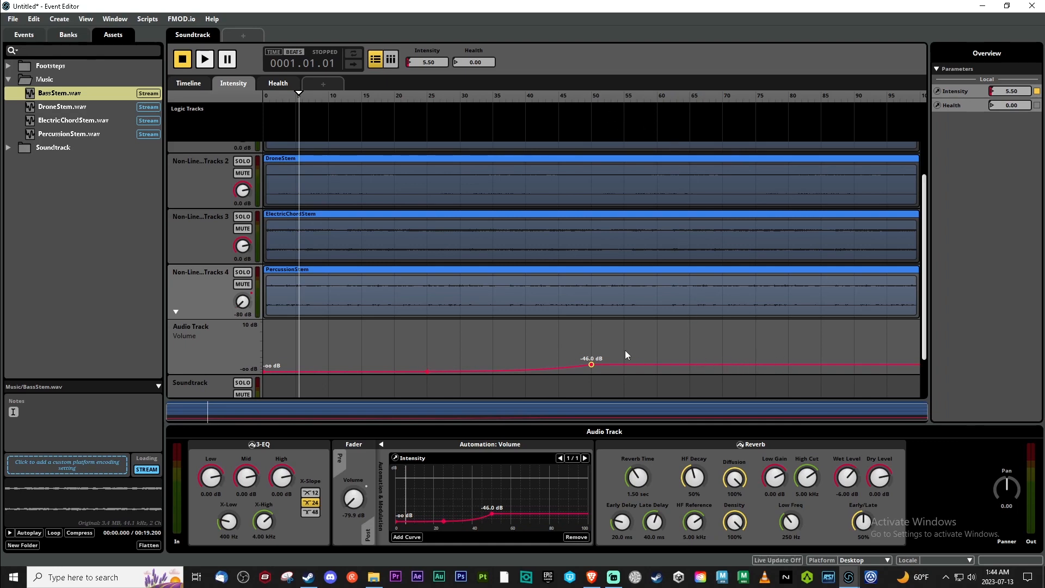
{"action": "left_click_drag", "start_coordinate": [623, 363], "coordinate": [623, 331]}
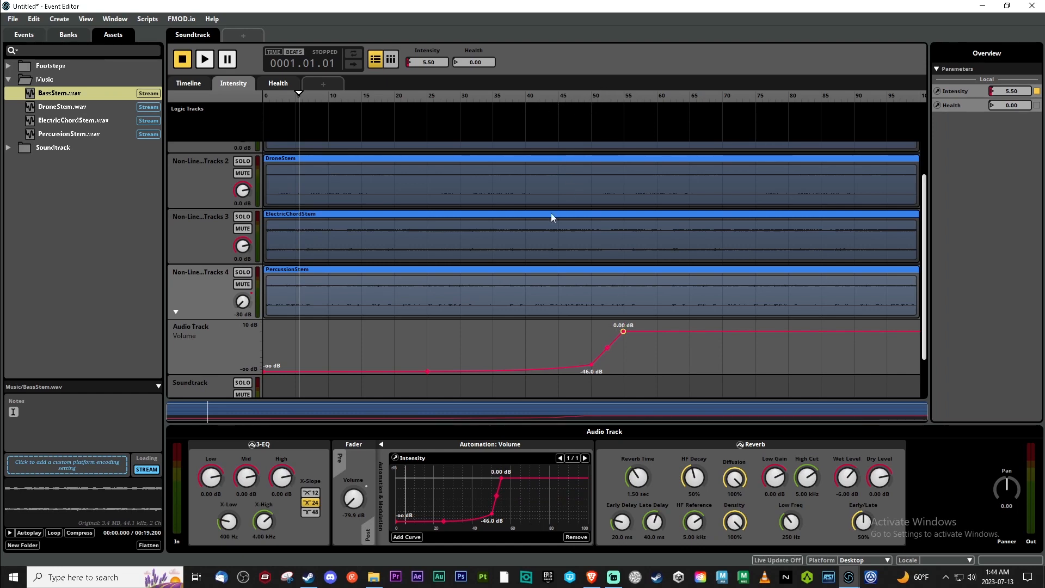
Solo the percussion track and set the Intensity parameter back to 0.
{"action": "left_click", "coordinate": [243, 272]}
{"action": "key", "text": "space"}
{"action": "key", "text": "space"}
{"action": "left_click", "coordinate": [282, 300]}
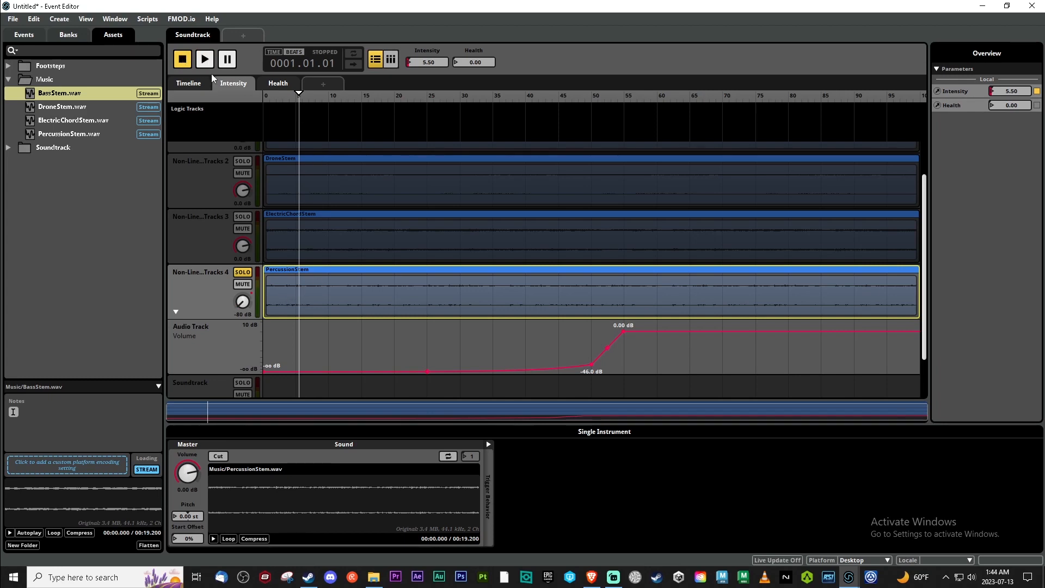
{"action": "left_click_drag", "start_coordinate": [297, 90], "coordinate": [259, 98]}
{"action": "left_click", "coordinate": [234, 84]}
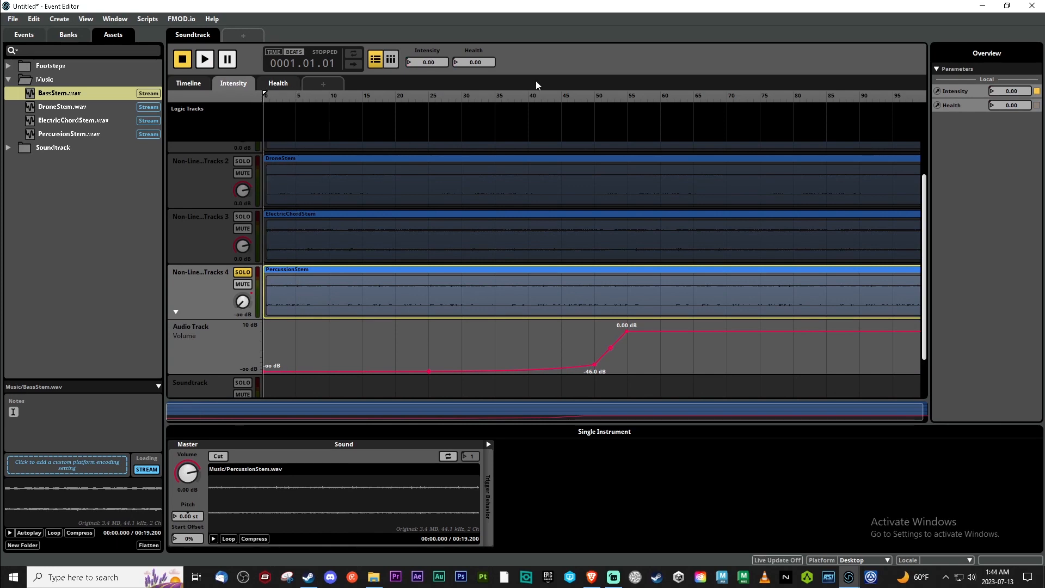
Play the event and audition the percussion fade while raising Intensity to about 57 and lowering it to 22.5.
{"action": "left_click", "coordinate": [208, 59]}
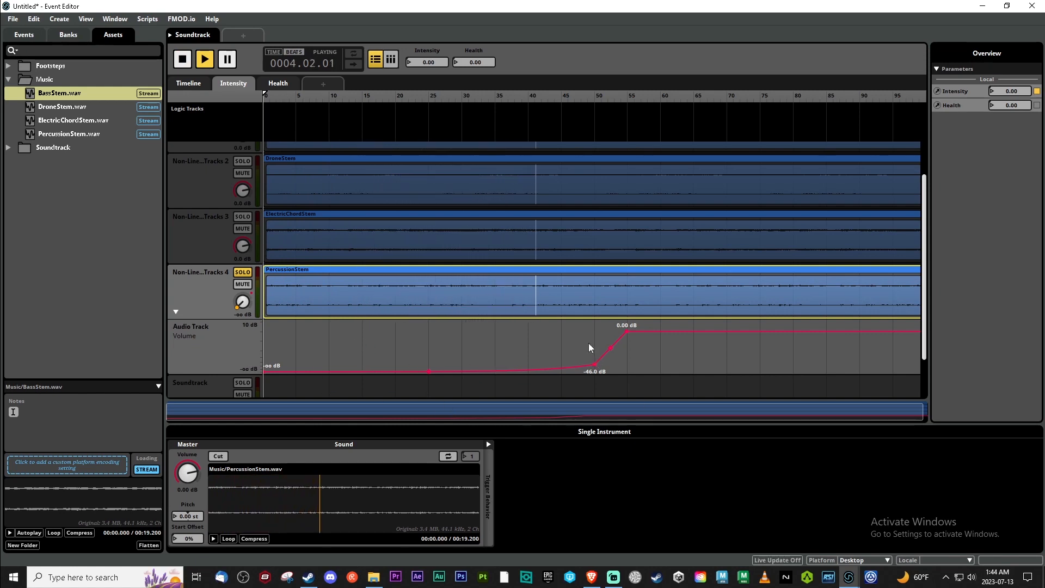
{"action": "left_click_drag", "start_coordinate": [419, 64], "coordinate": [450, 64]}
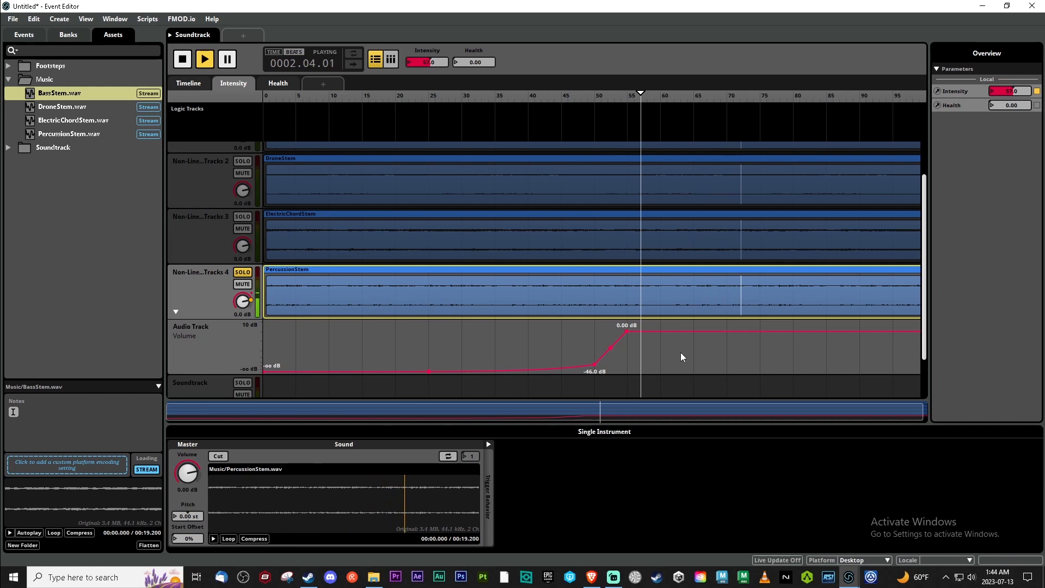
{"action": "scroll", "coordinate": [669, 319], "scroll_direction": "down", "scroll_amount": 2}
{"action": "scroll", "coordinate": [668, 318], "scroll_direction": "up", "scroll_amount": 1}
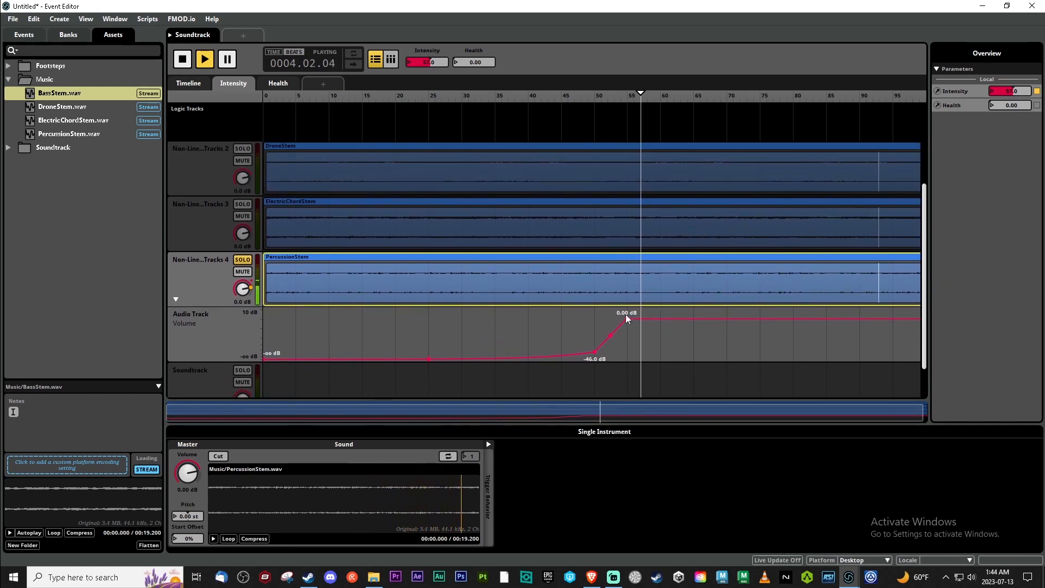
{"action": "mouse_move", "coordinate": [433, 60]}
{"action": "left_mouse_down"}
{"action": "mouse_move", "coordinate": [446, 60]}
{"action": "mouse_move", "coordinate": [425, 60]}
{"action": "left_mouse_up"}
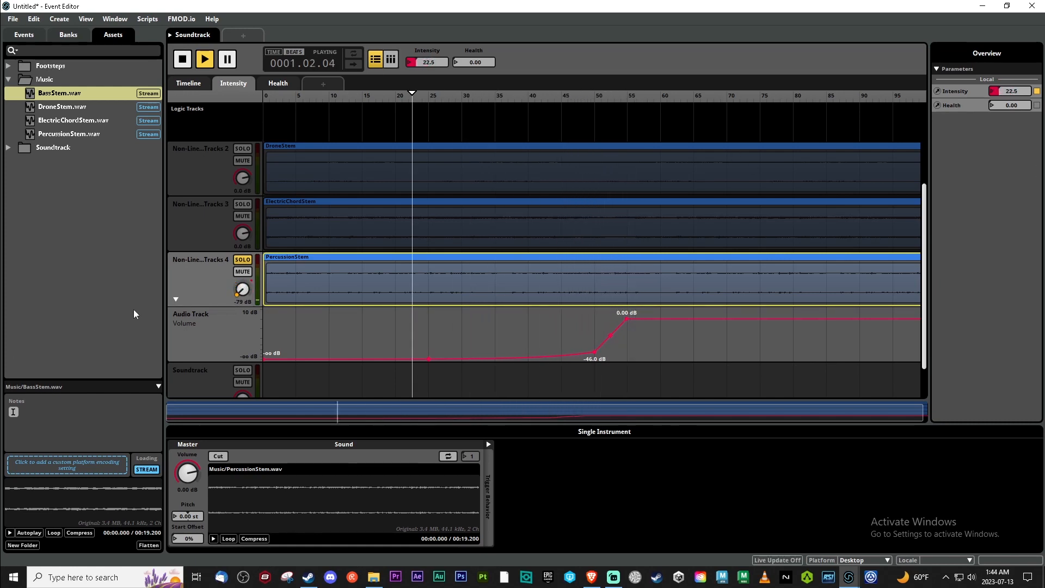
Unsolo the PercussionStem track and add volume automation to the BassStem track on the Intensity parameter.
{"action": "left_click", "coordinate": [243, 261]}
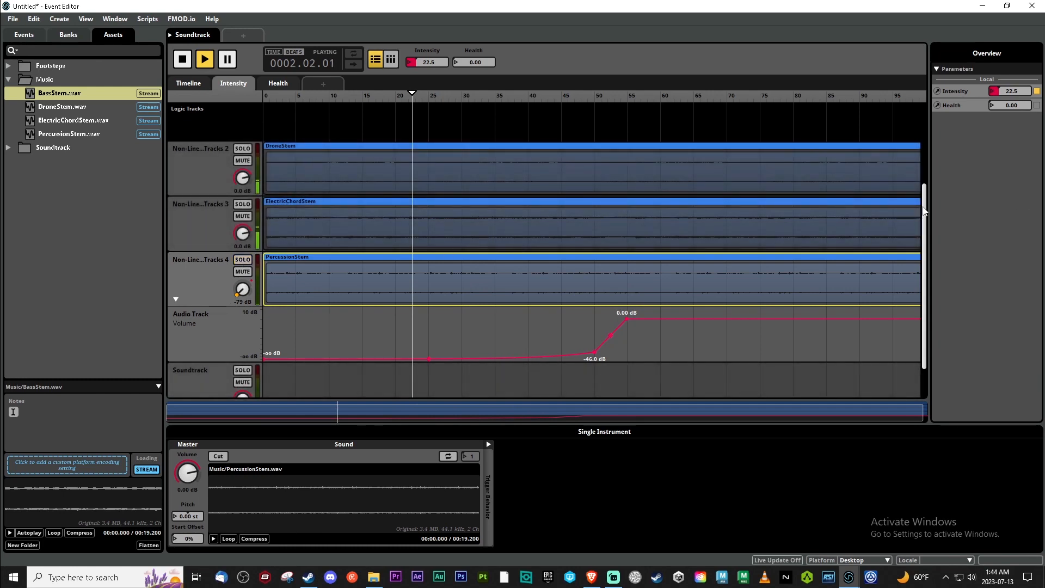
{"action": "left_click_drag", "start_coordinate": [924, 211], "coordinate": [923, 150]}
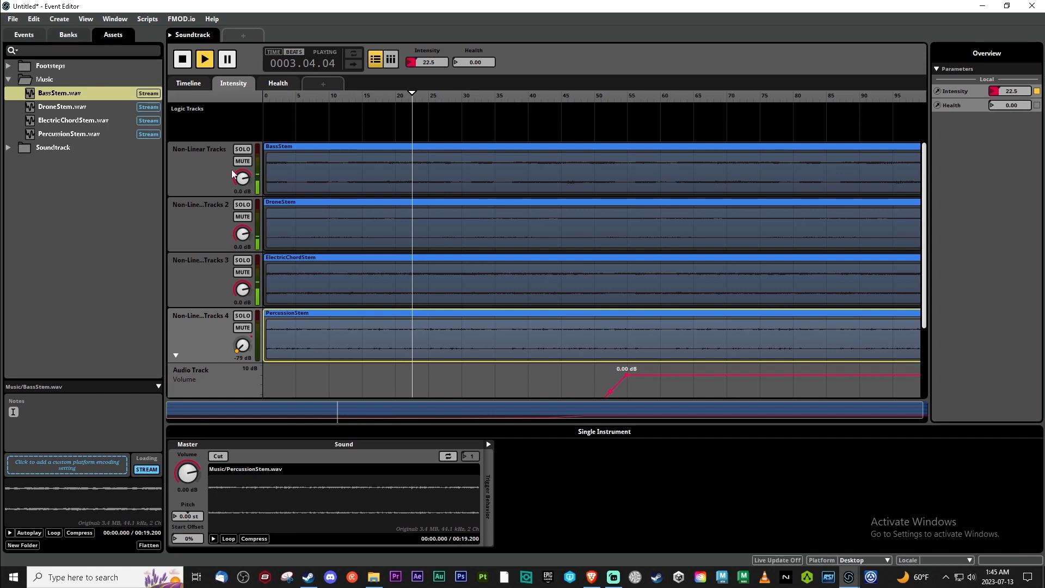
{"action": "left_click", "coordinate": [210, 171]}
{"action": "right_click", "coordinate": [210, 171]}
{"action": "left_click", "coordinate": [196, 179]}
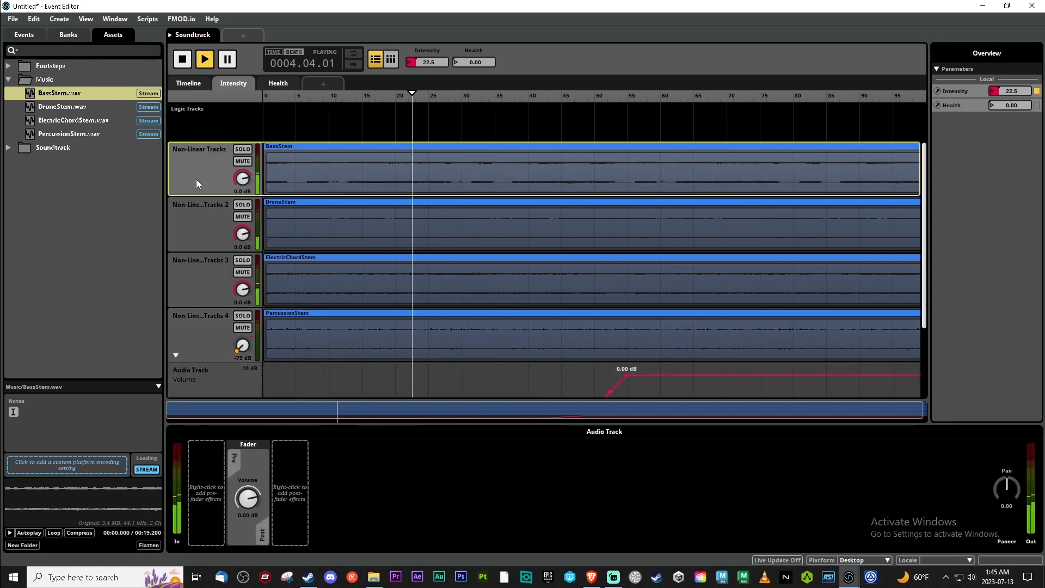
{"action": "right_click", "coordinate": [249, 452]}
{"action": "right_click", "coordinate": [257, 442]}
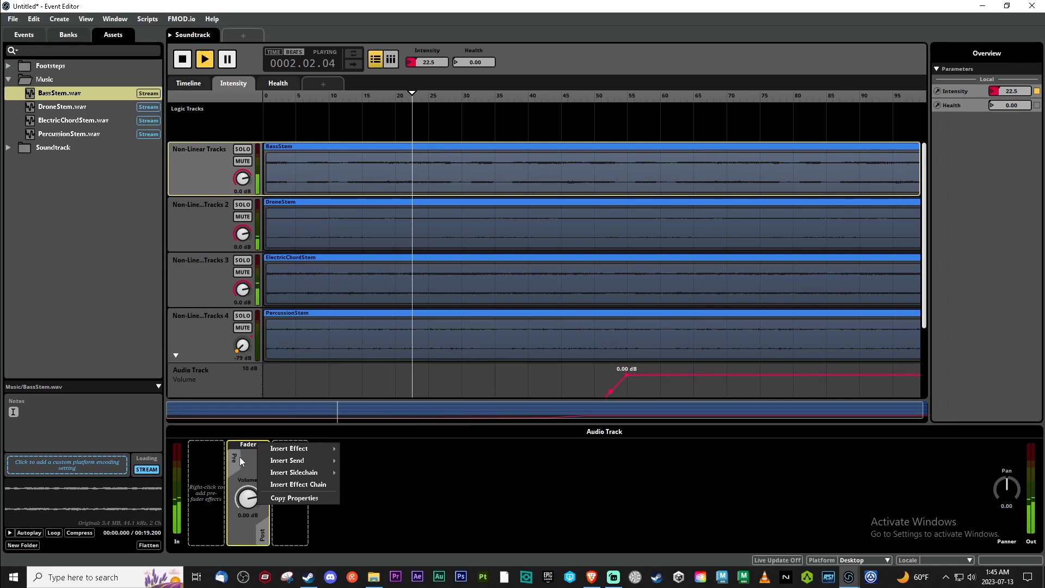
{"action": "left_click", "coordinate": [246, 498]}
{"action": "right_click", "coordinate": [246, 497]}
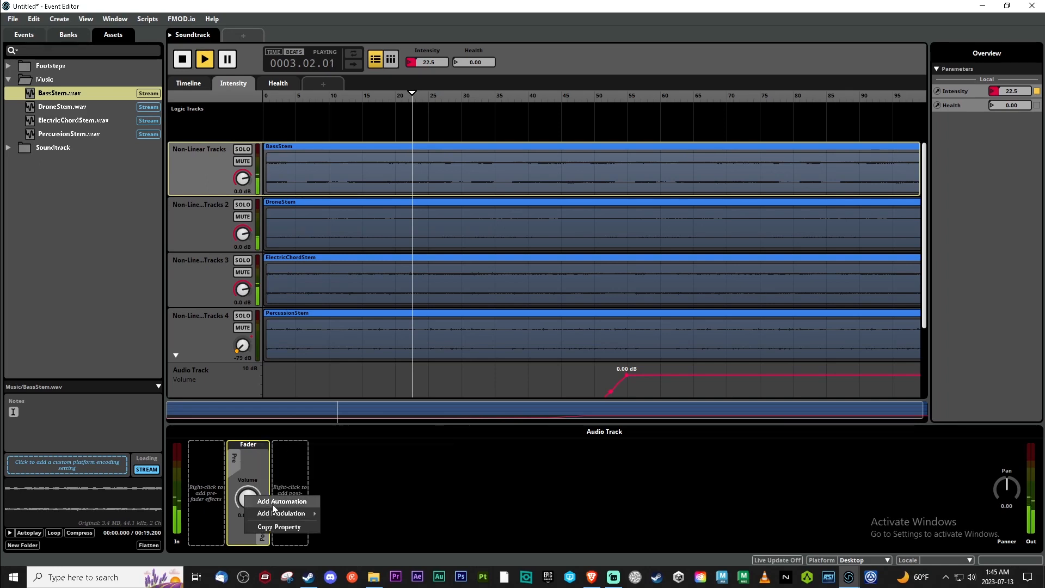
{"action": "left_click", "coordinate": [273, 505]}
Shape the BassStem volume curve: -oo dB from Intensity 0 to about 45, -44 dB at about 50, and 0 dB at about 55.
{"action": "left_click_drag", "start_coordinate": [297, 206], "coordinate": [301, 248]}
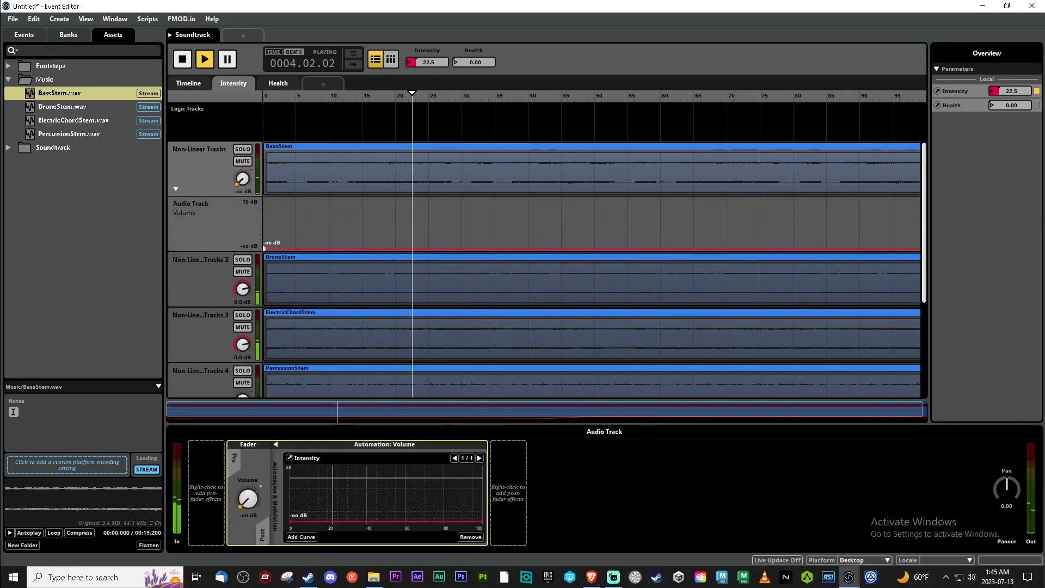
{"action": "left_click", "coordinate": [595, 248]}
{"action": "left_click_drag", "start_coordinate": [621, 249], "coordinate": [626, 208]}
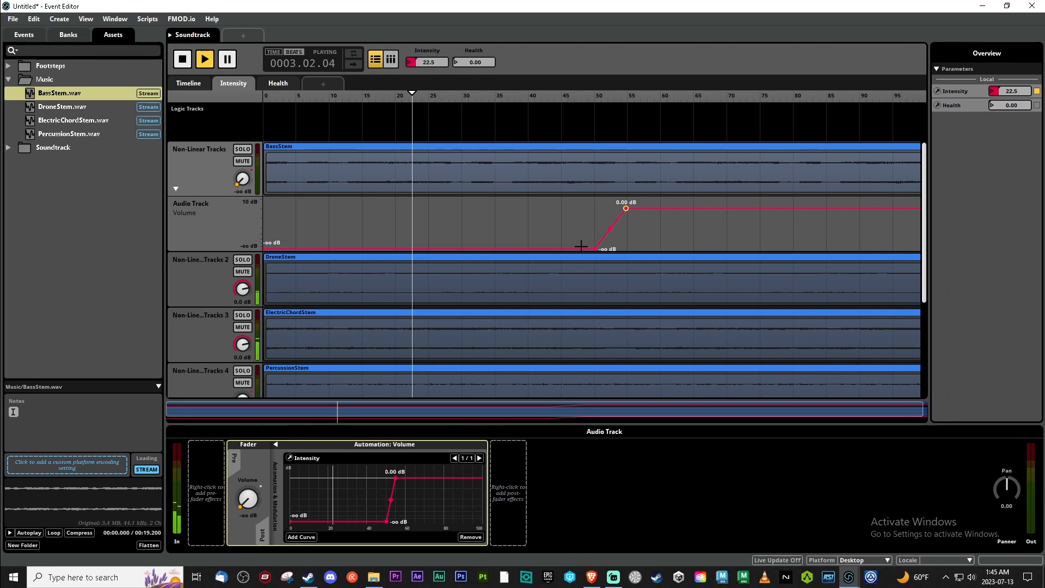
{"action": "left_click", "coordinate": [560, 248]}
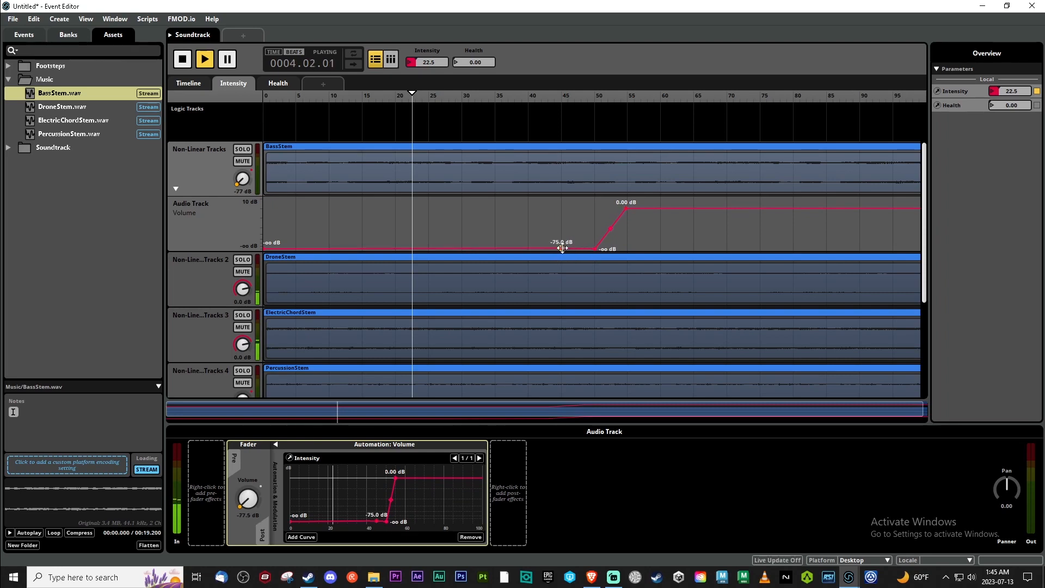
{"action": "left_click_drag", "start_coordinate": [596, 249], "coordinate": [610, 223]}
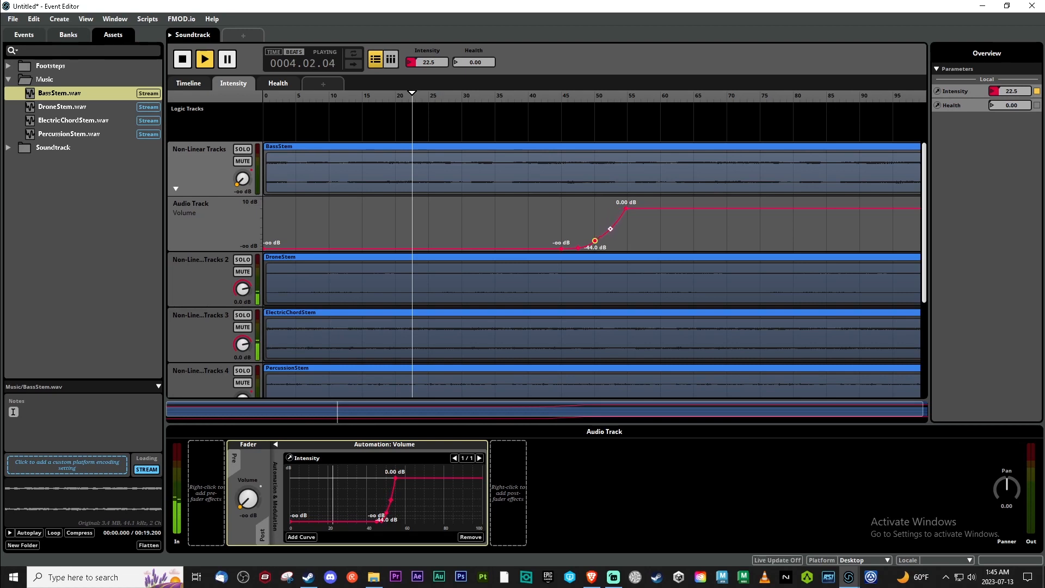
Restart playback, audition the mix while raising Intensity to 41, and stop the event.
{"action": "key", "text": "space"}
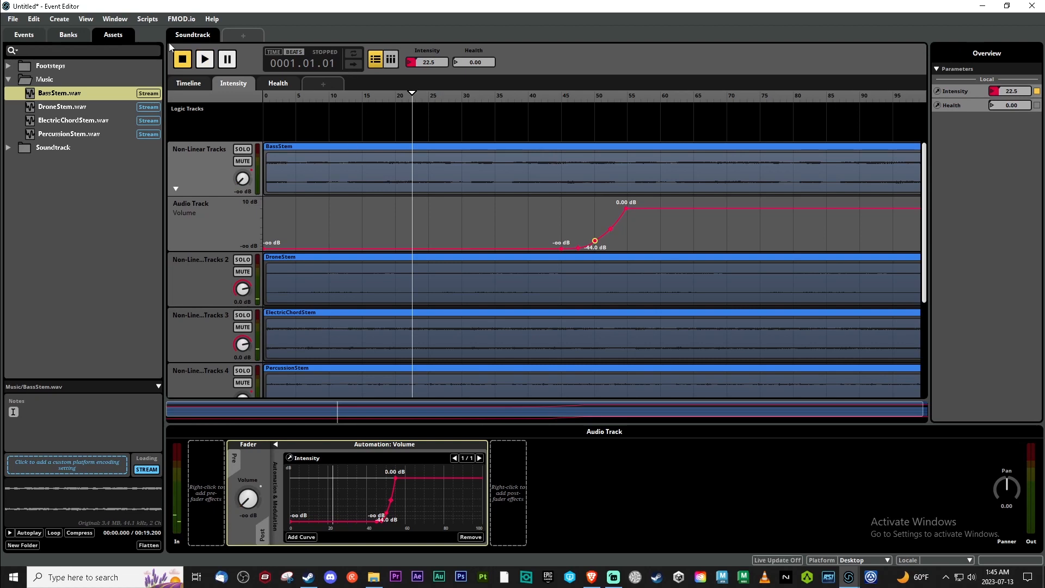
{"action": "left_click", "coordinate": [205, 59]}
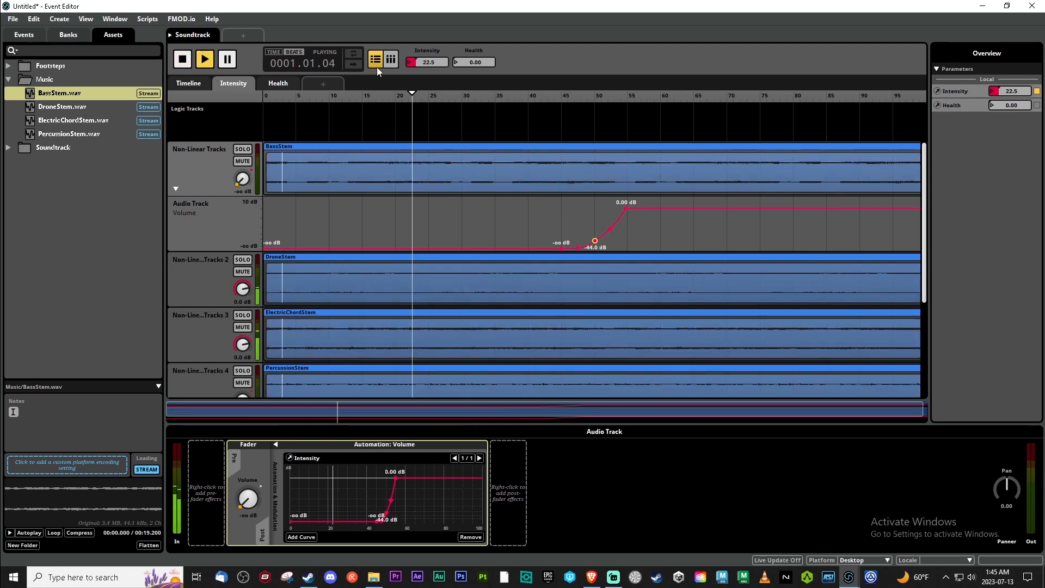
{"action": "mouse_move", "coordinate": [428, 63]}
{"action": "left_mouse_down"}
{"action": "mouse_move", "coordinate": [428, 28]}
{"action": "mouse_move", "coordinate": [428, 46]}
{"action": "left_mouse_up"}
{"action": "left_click", "coordinate": [188, 63]}
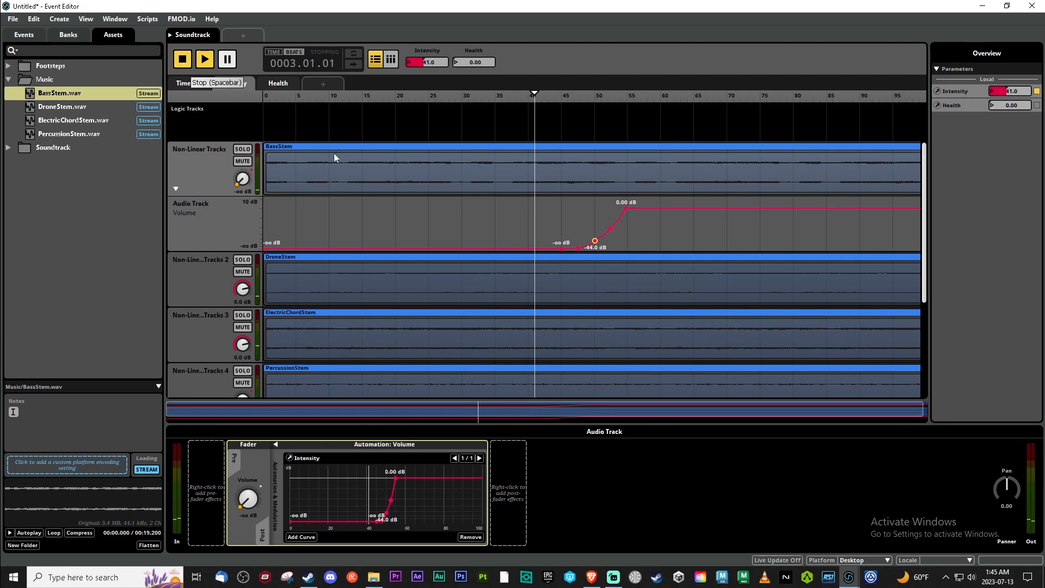
{"action": "left_click", "coordinate": [181, 60]}
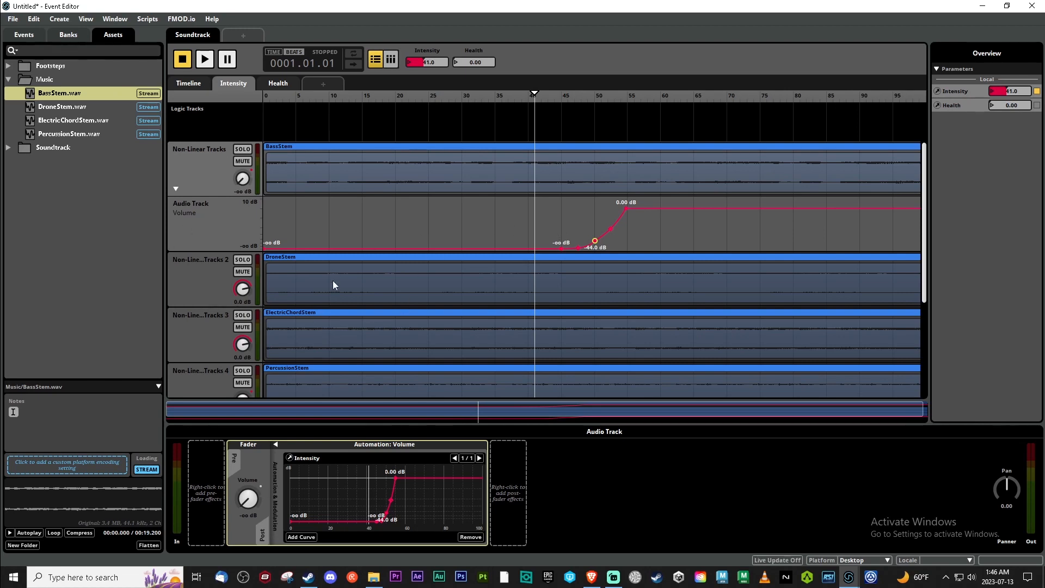
Add automation to the Mid and Low gains of the Master track's 3-EQ.
{"action": "scroll", "coordinate": [332, 280], "scroll_direction": "down", "scroll_amount": 3}
{"action": "left_click", "coordinate": [205, 390]}
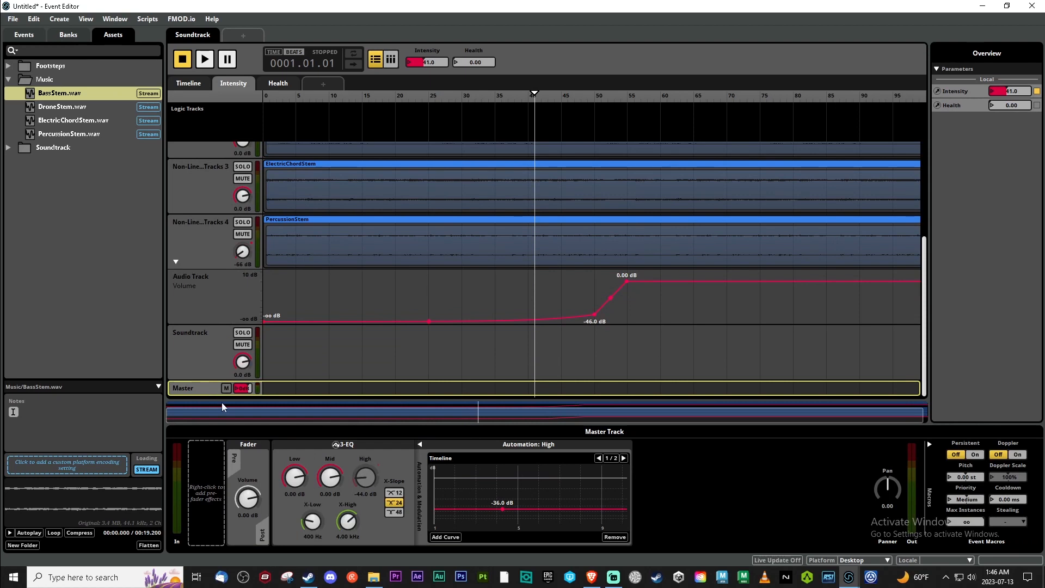
{"action": "right_click", "coordinate": [260, 448]}
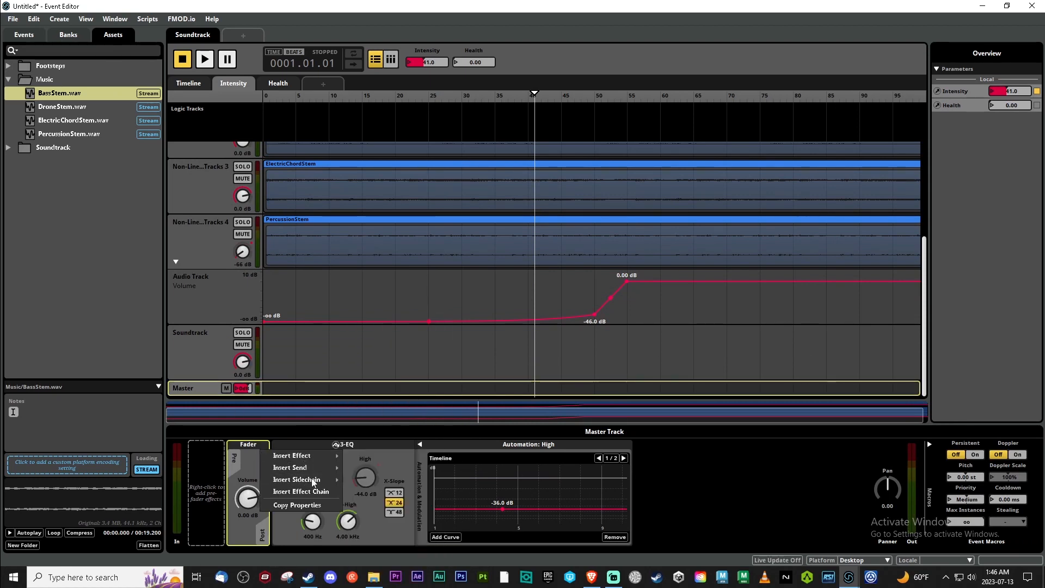
{"action": "left_click", "coordinate": [393, 456]}
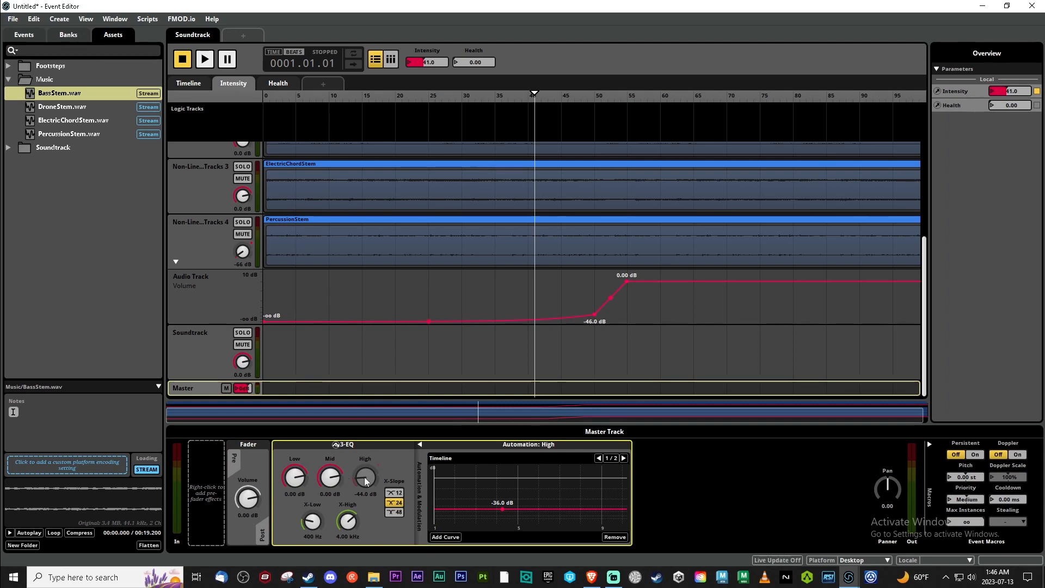
{"action": "right_click", "coordinate": [365, 478]}
{"action": "mouse_move", "coordinate": [390, 511]}
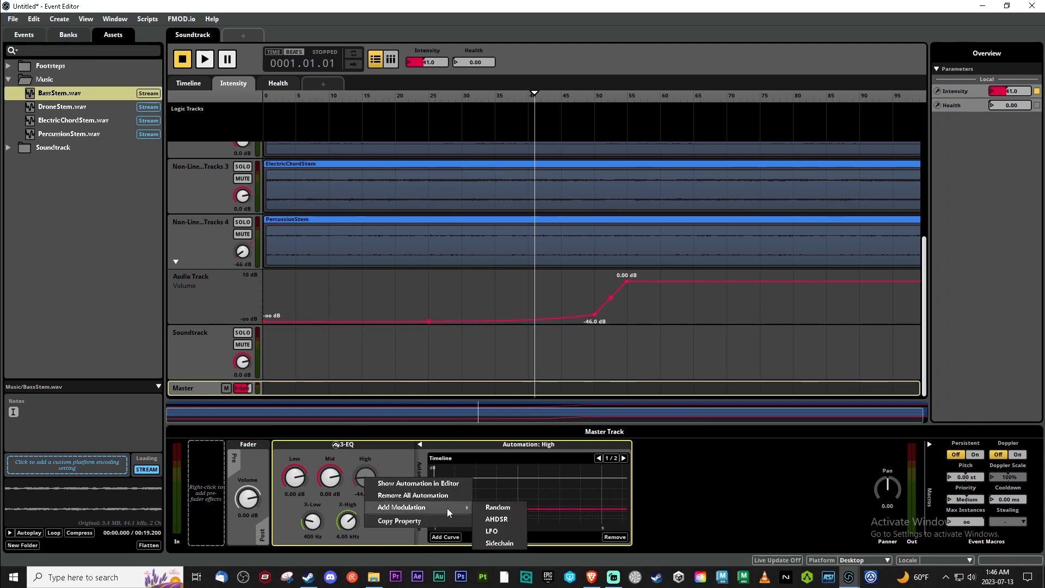
{"action": "left_click", "coordinate": [336, 478]}
{"action": "right_click", "coordinate": [336, 478]}
{"action": "left_click", "coordinate": [352, 483]}
{"action": "right_click", "coordinate": [294, 481]}
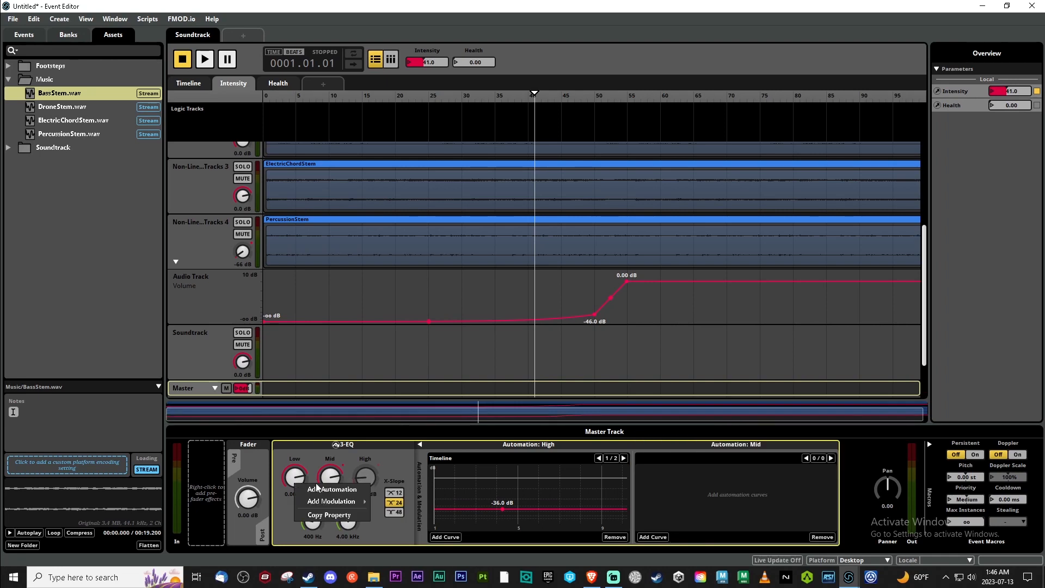
{"action": "left_click", "coordinate": [319, 488]}
{"action": "scroll", "coordinate": [374, 363], "scroll_direction": "down", "scroll_amount": 4}
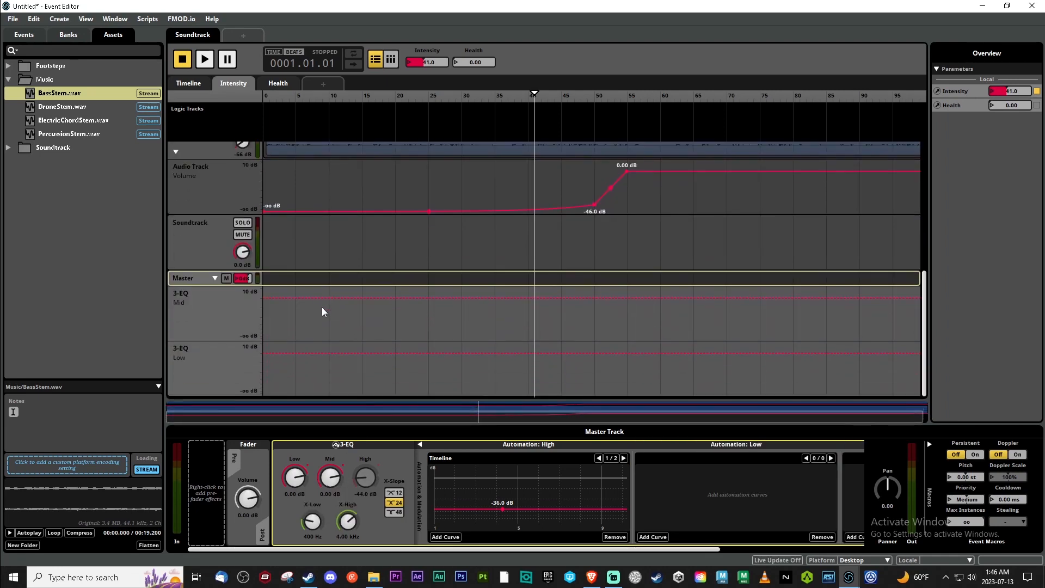
Show the 3-EQ High automation on the Intensity sheet and move the Low lane above the Mid lane.
{"action": "right_click", "coordinate": [364, 471]}
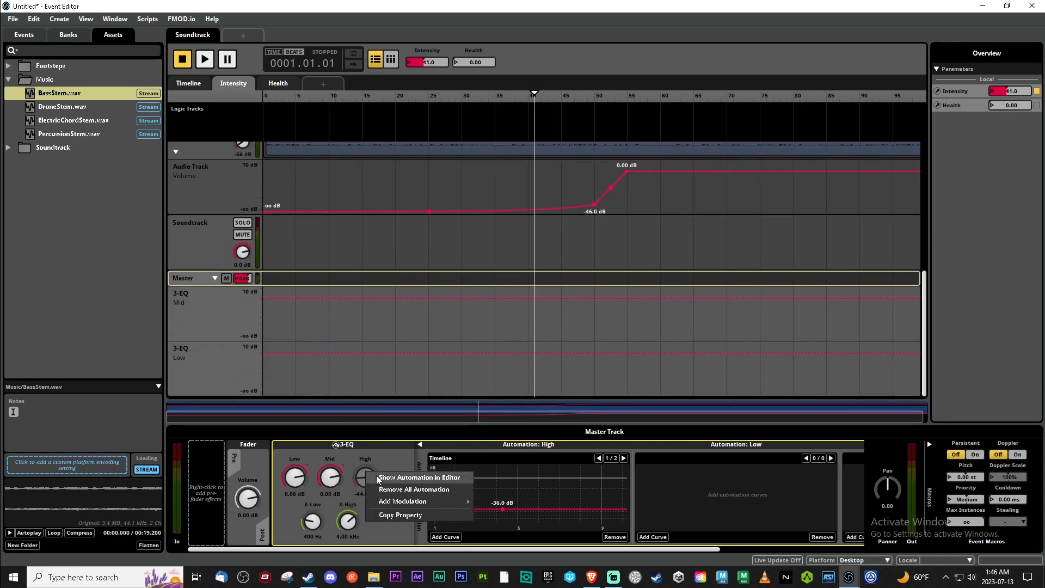
{"action": "left_click", "coordinate": [379, 477]}
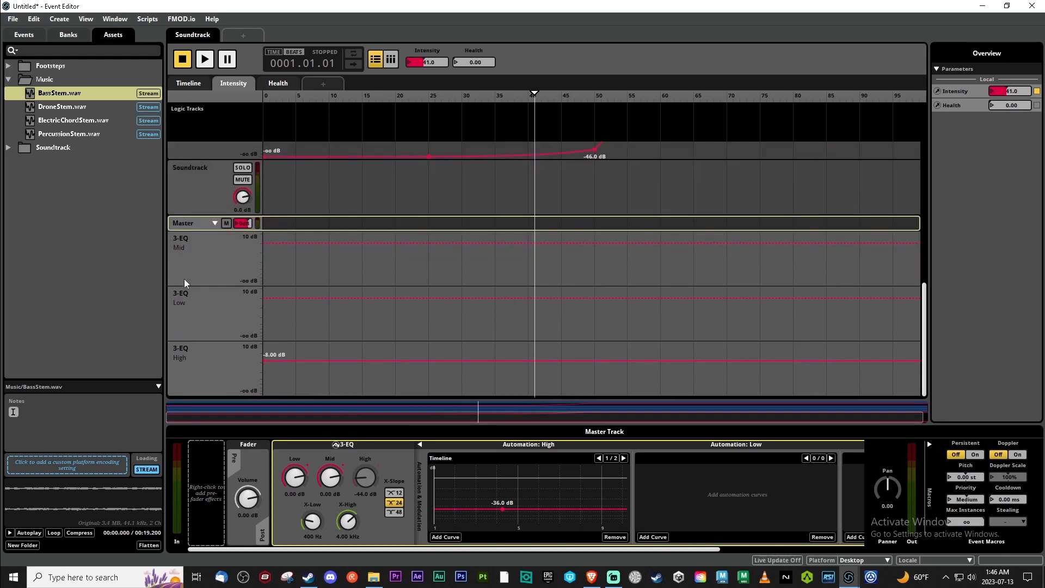
{"action": "left_click_drag", "start_coordinate": [181, 325], "coordinate": [198, 235]}
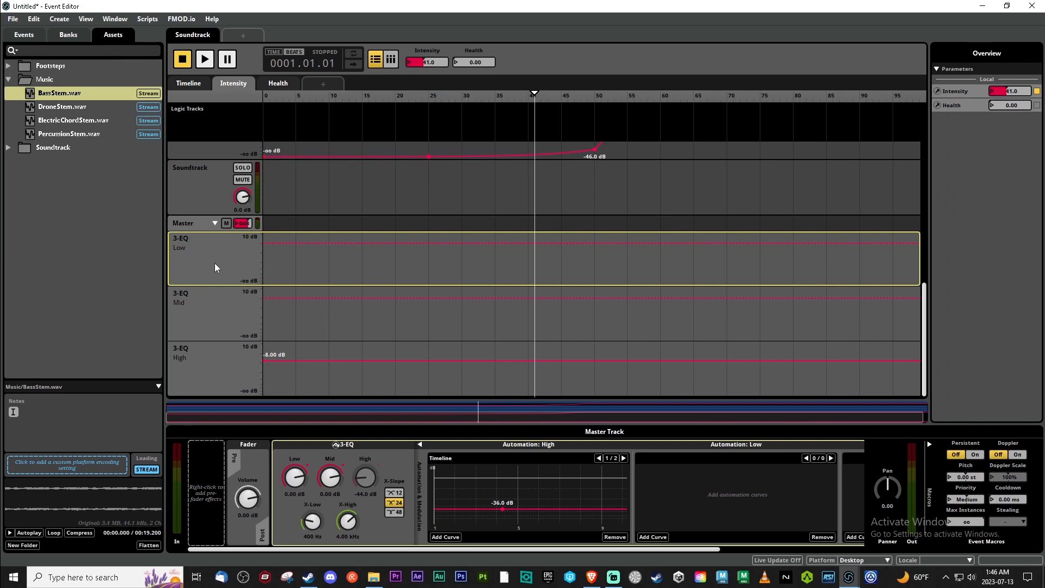
Show the Master track's 3-EQ High, Mid and Low automation lanes on the Health parameter sheet.
{"action": "scroll", "coordinate": [214, 263], "scroll_direction": "up", "scroll_amount": 5}
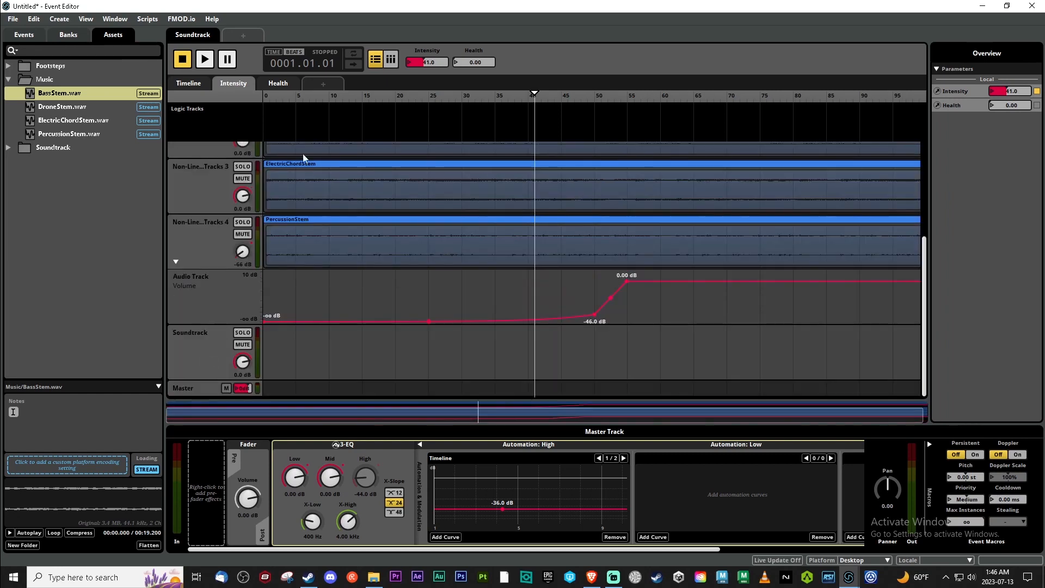
{"action": "left_click", "coordinate": [275, 84]}
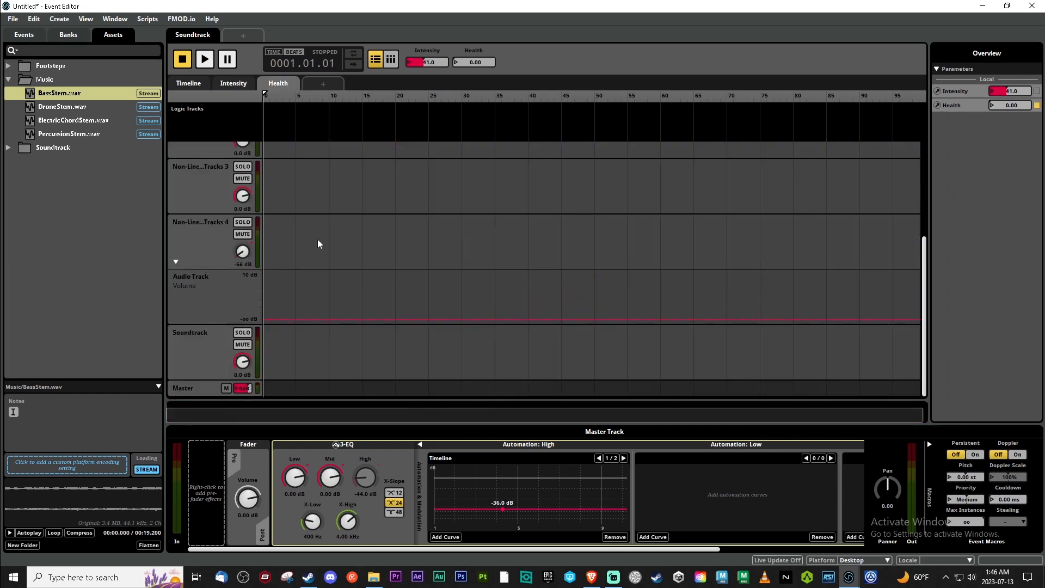
{"action": "left_click_drag", "start_coordinate": [924, 248], "coordinate": [935, 269]}
{"action": "left_click", "coordinate": [202, 389]}
{"action": "right_click", "coordinate": [369, 476]}
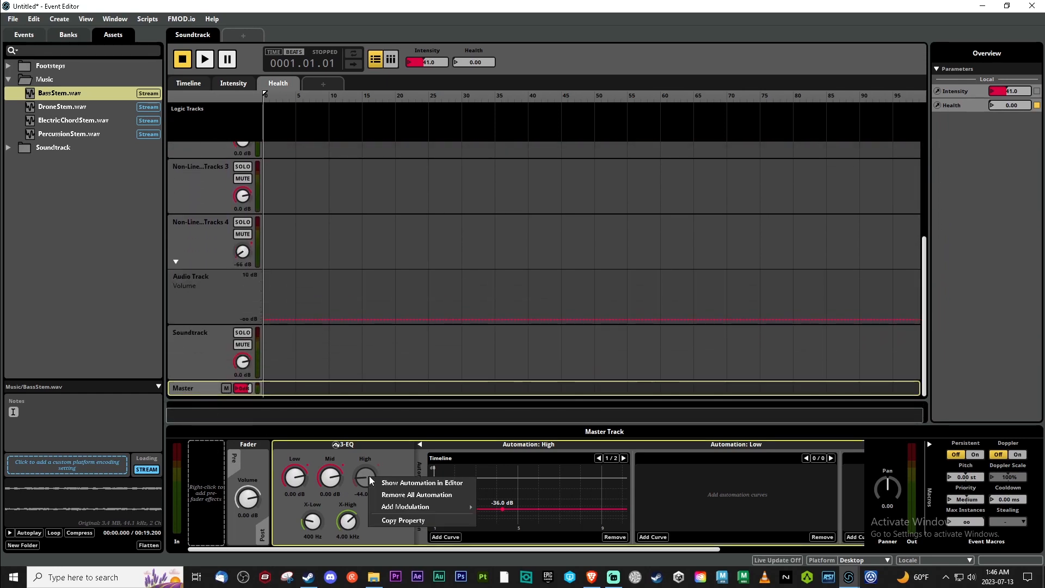
{"action": "left_click", "coordinate": [405, 485]}
{"action": "right_click", "coordinate": [331, 476]}
{"action": "left_click", "coordinate": [359, 484]}
{"action": "right_click", "coordinate": [294, 478]}
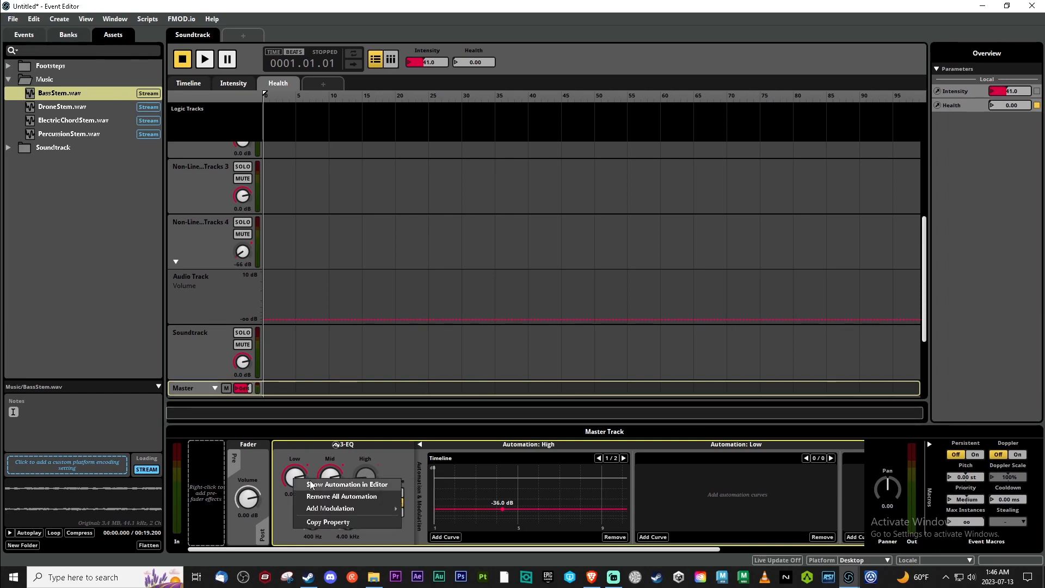
{"action": "left_click", "coordinate": [326, 485]}
{"action": "left_click_drag", "start_coordinate": [926, 246], "coordinate": [917, 338]}
Set the Intensity parameter to 0 and the Health parameter to 100.
{"action": "left_click", "coordinate": [223, 278]}
{"action": "left_click_drag", "start_coordinate": [428, 62], "coordinate": [406, 62]}
{"action": "mouse_move", "coordinate": [488, 62]}
{"action": "left_mouse_down"}
{"action": "mouse_move", "coordinate": [522, 64]}
{"action": "mouse_move", "coordinate": [491, 84]}
{"action": "left_mouse_up"}
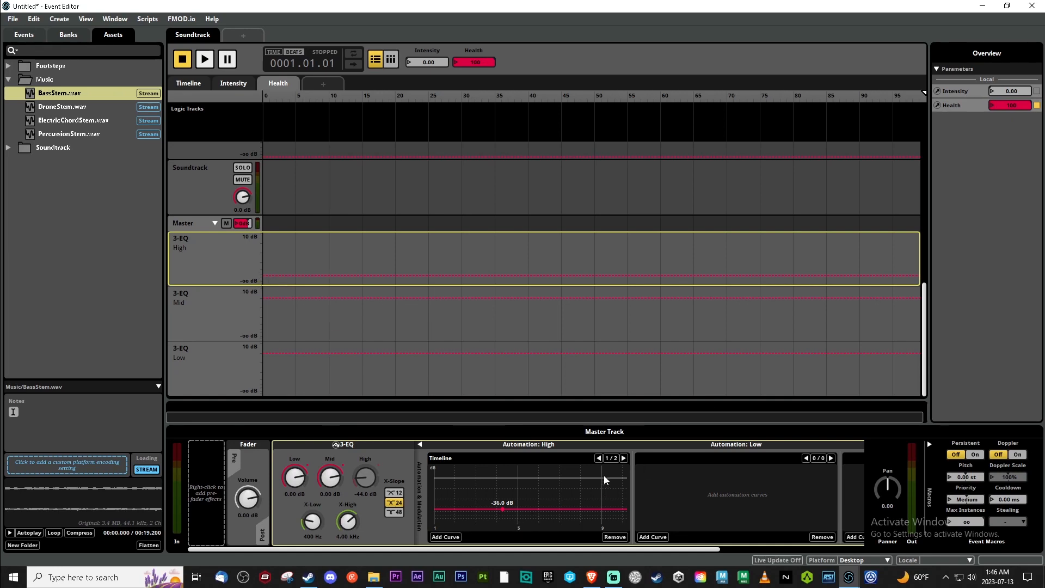
Add 0 dB automation points near Health 100 and at about Health 50 on the High, Mid and Low EQ lanes.
{"action": "left_click_drag", "start_coordinate": [914, 274], "coordinate": [918, 243]}
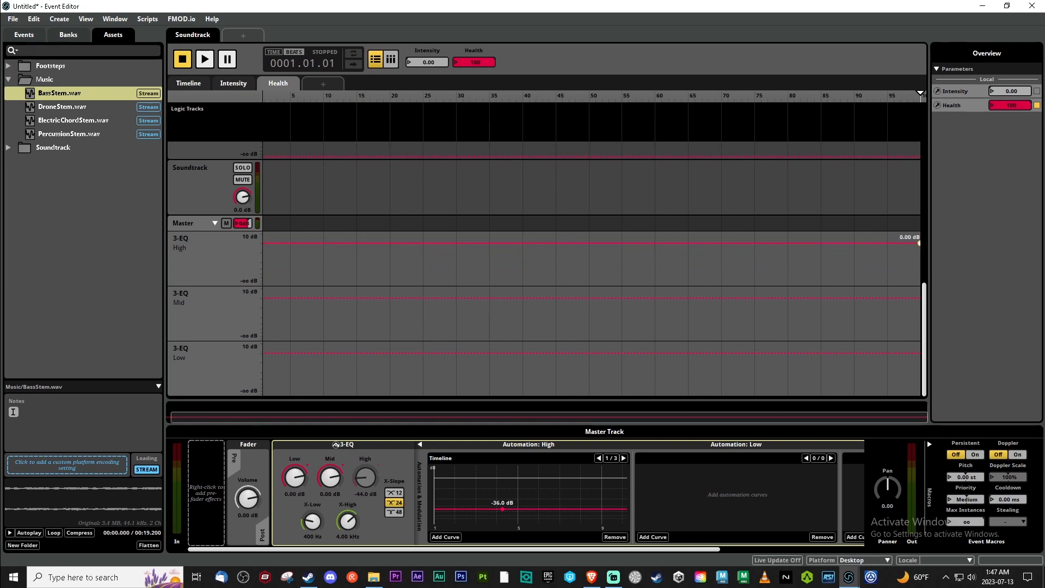
{"action": "left_click", "coordinate": [914, 297]}
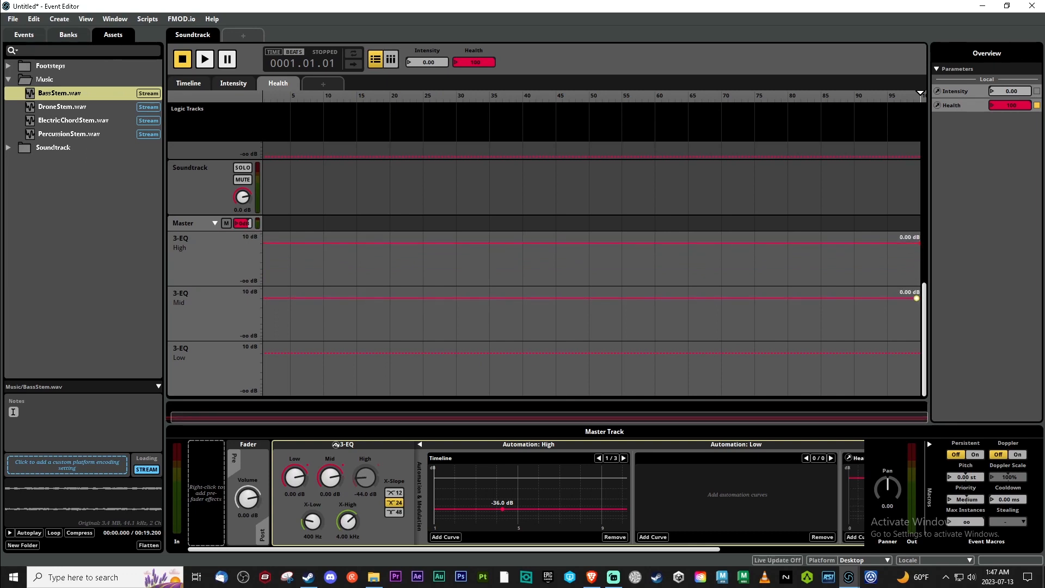
{"action": "left_click", "coordinate": [915, 353]}
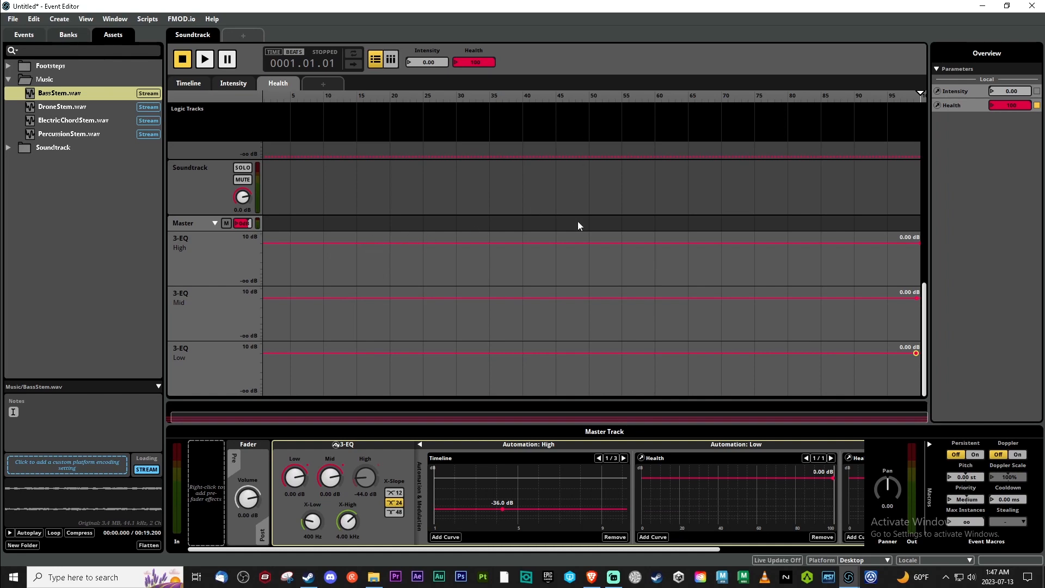
{"action": "left_click", "coordinate": [589, 242]}
{"action": "left_click", "coordinate": [589, 298]}
{"action": "left_click", "coordinate": [589, 352]}
Shape the High EQ automation to rise from -oo dB at about Health 30 to 0 dB at 50 with a downward-bowed curve.
{"action": "left_click_drag", "start_coordinate": [555, 243], "coordinate": [555, 252]}
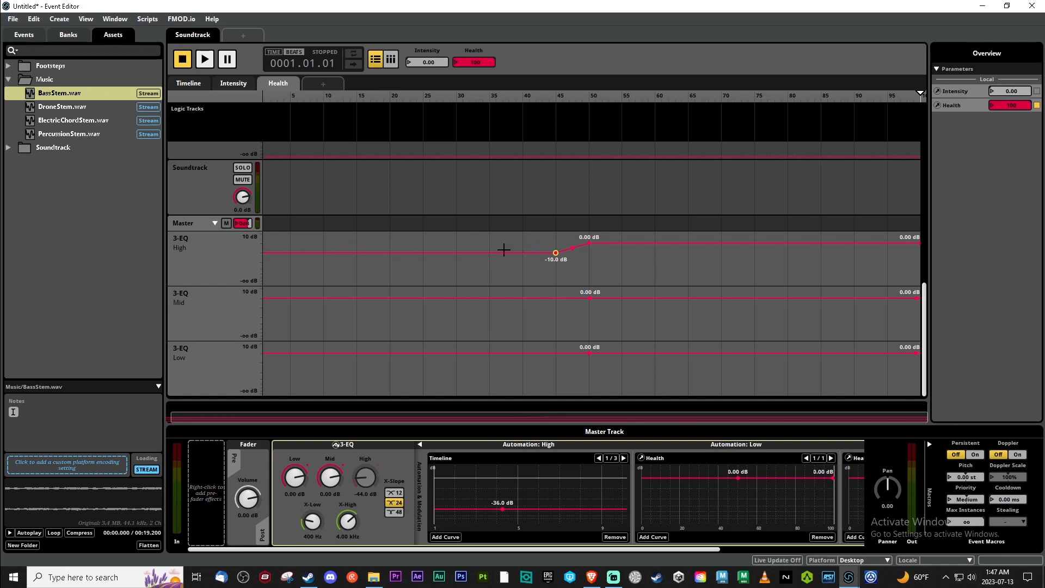
{"action": "left_click", "coordinate": [488, 251]}
{"action": "left_click", "coordinate": [555, 253]}
{"action": "key", "text": "Delete"}
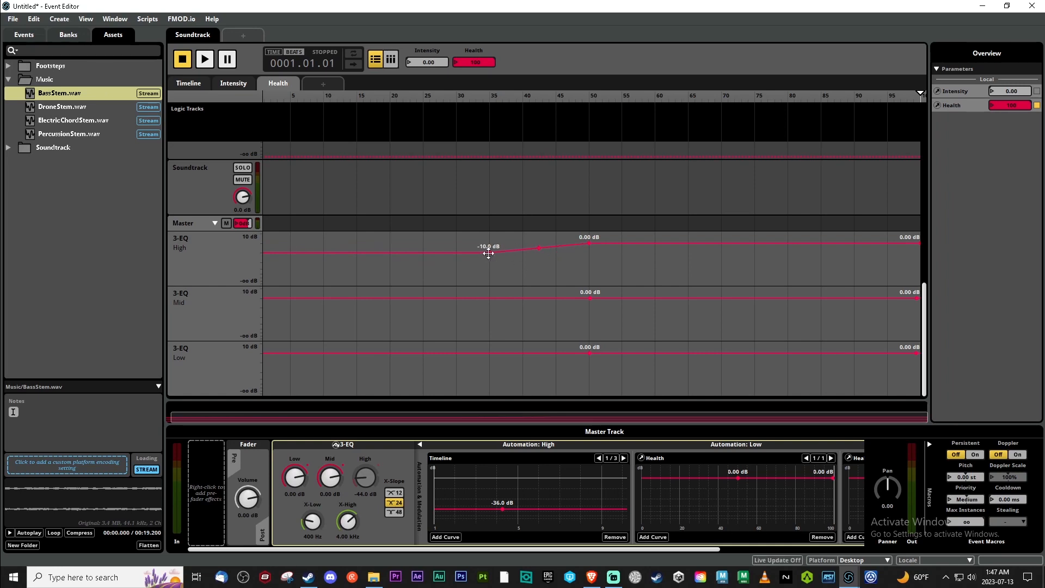
{"action": "left_click_drag", "start_coordinate": [488, 252], "coordinate": [456, 283]}
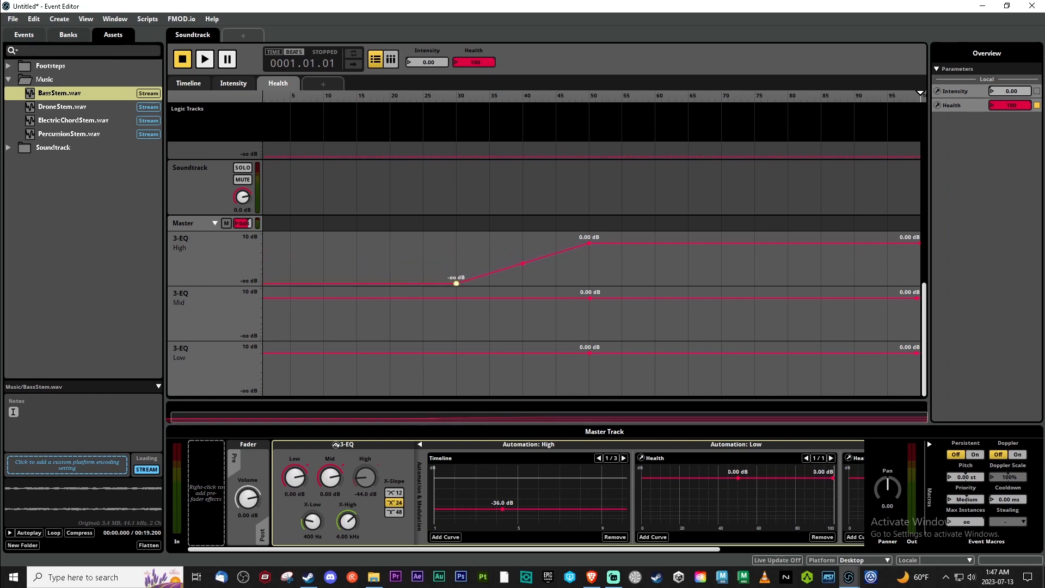
{"action": "left_click_drag", "start_coordinate": [523, 263], "coordinate": [522, 277]}
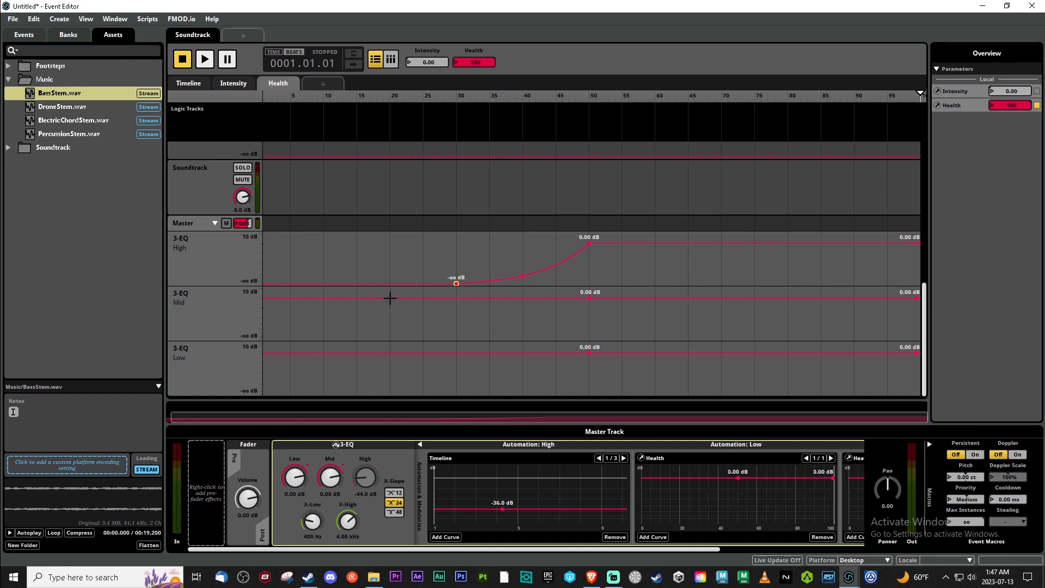
Shape the Mid EQ automation to rise from -oo dB at about Health 15 to 0 dB at 50 with a downward-bowed curve.
{"action": "left_click", "coordinate": [353, 298]}
{"action": "left_click_drag", "start_coordinate": [353, 298], "coordinate": [357, 338]}
{"action": "left_click_drag", "start_coordinate": [473, 319], "coordinate": [473, 329]}
{"action": "key", "text": "ctrl+z"}
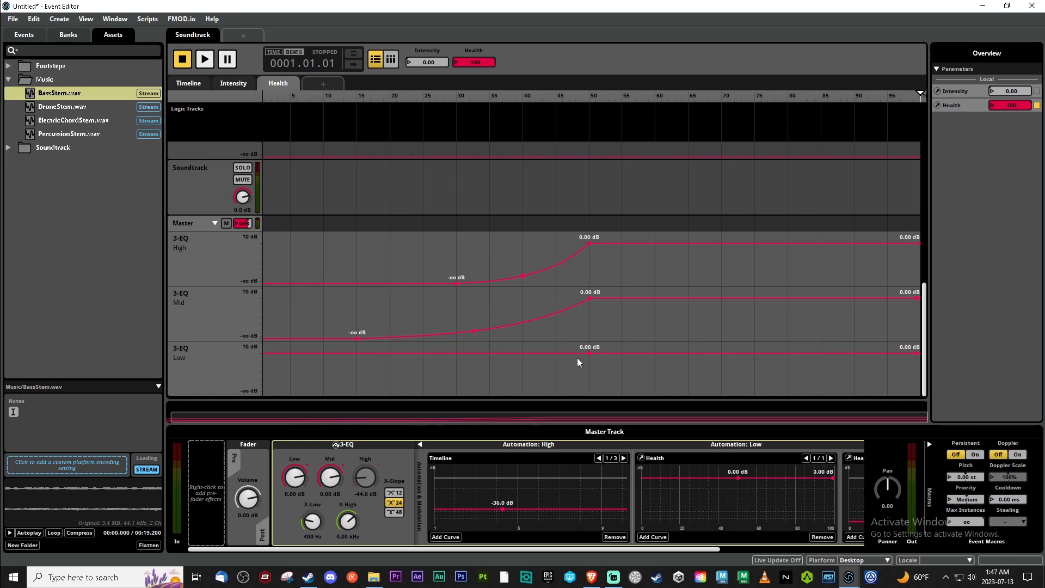
Shape the Low EQ automation to rise from -oo dB at Health 0 to 0 dB at about 10 with an upward-bowed curve.
{"action": "mouse_move", "coordinate": [585, 353]}
{"action": "left_mouse_down"}
{"action": "mouse_move", "coordinate": [323, 353]}
{"action": "mouse_move", "coordinate": [263, 392]}
{"action": "mouse_move", "coordinate": [295, 372]}
{"action": "left_mouse_up"}
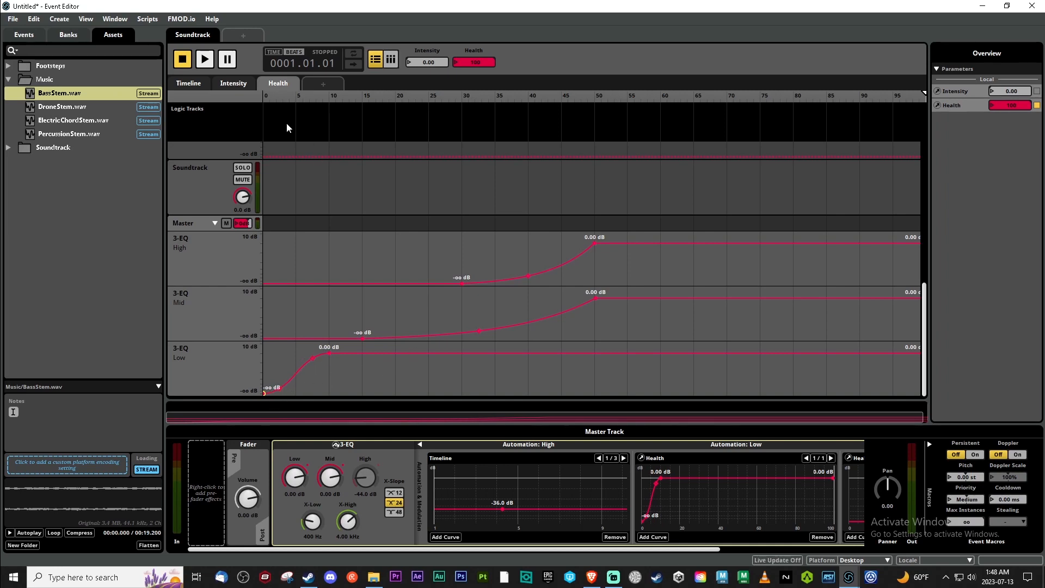
Audition the Soundtrack event while raising Intensity to 100 and lowering Health to 0, and stop playback.
{"action": "key", "text": "space"}
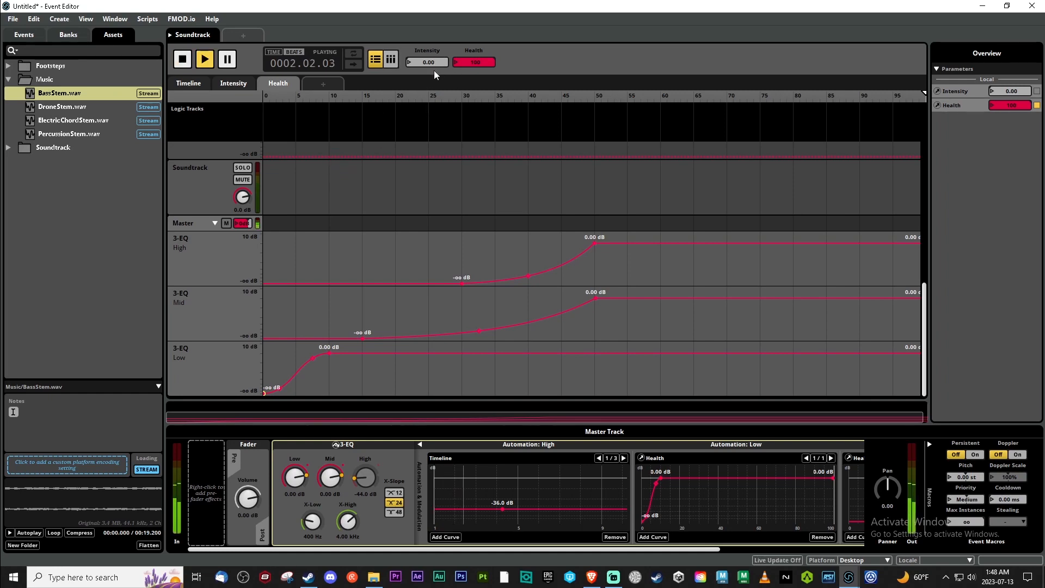
{"action": "left_click_drag", "start_coordinate": [428, 65], "coordinate": [428, 64]}
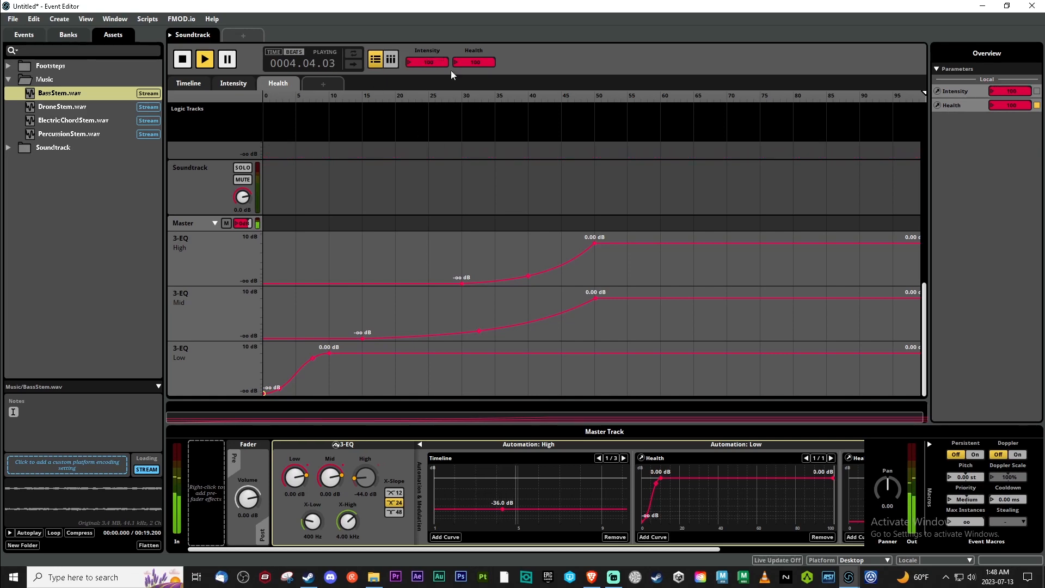
{"action": "left_click_drag", "start_coordinate": [484, 57], "coordinate": [484, 117]}
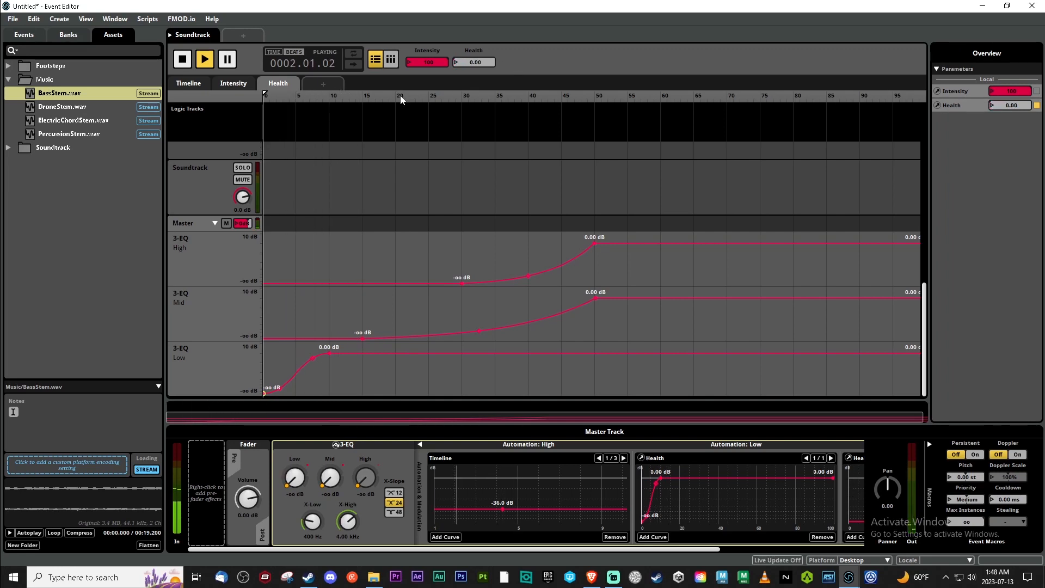
{"action": "left_click", "coordinate": [183, 64]}
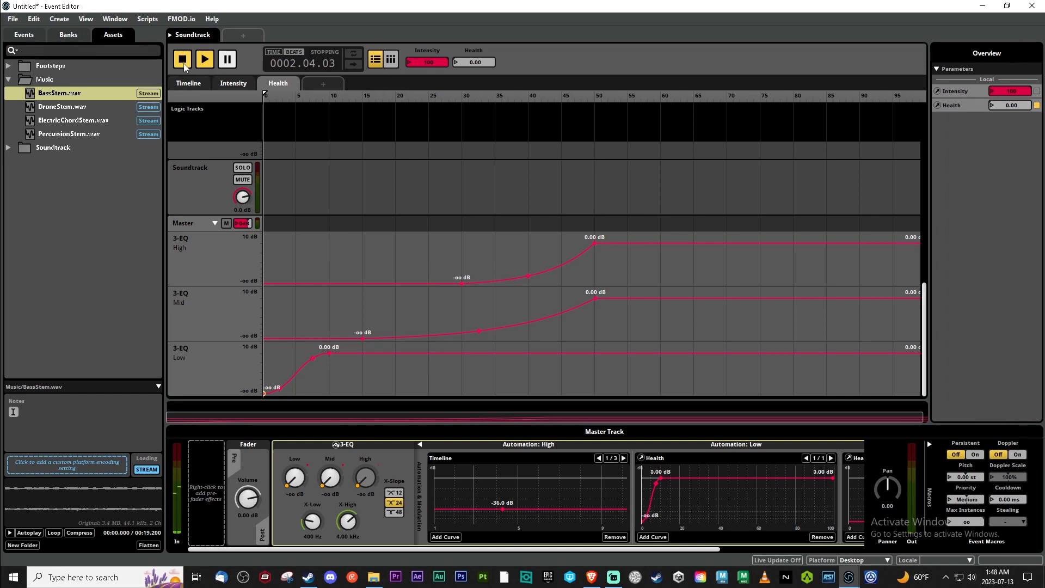
{"action": "left_click", "coordinate": [183, 64]}
{"action": "left_click", "coordinate": [190, 83]}
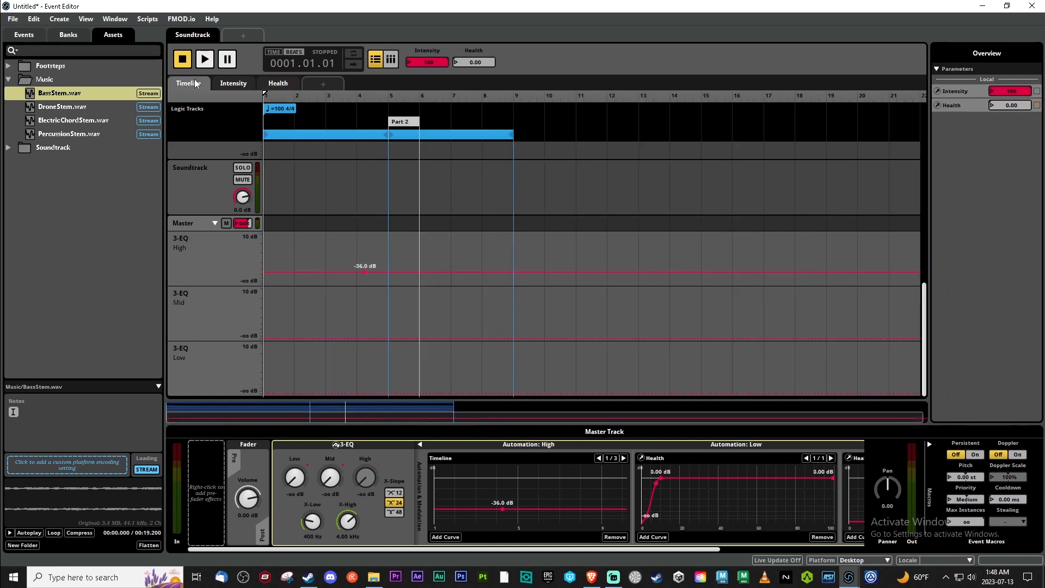
{"action": "left_click", "coordinate": [262, 36]}
{"action": "left_click", "coordinate": [203, 37]}
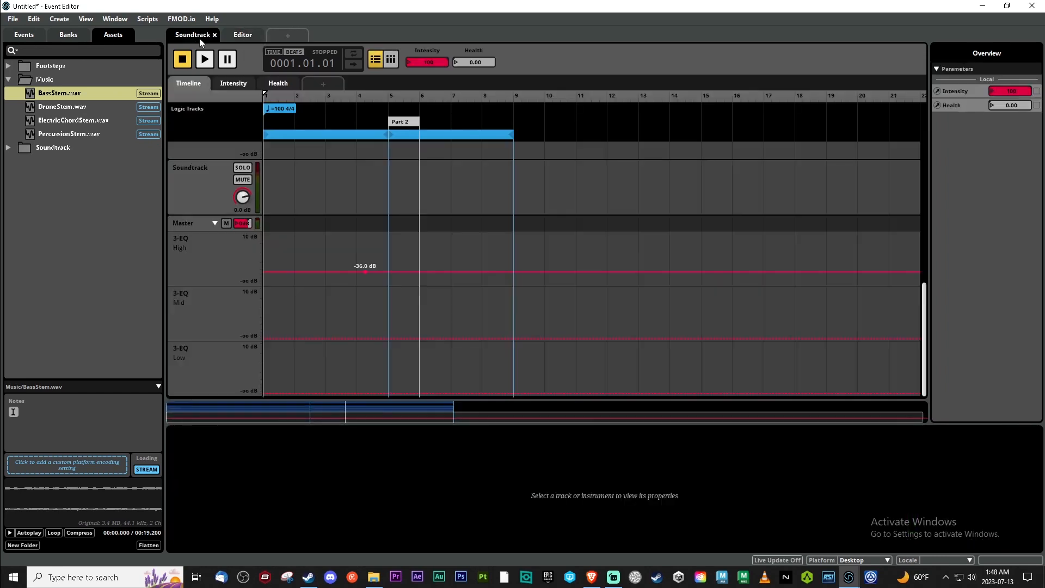
{"action": "right_click", "coordinate": [199, 38]}
{"action": "left_click", "coordinate": [250, 36]}
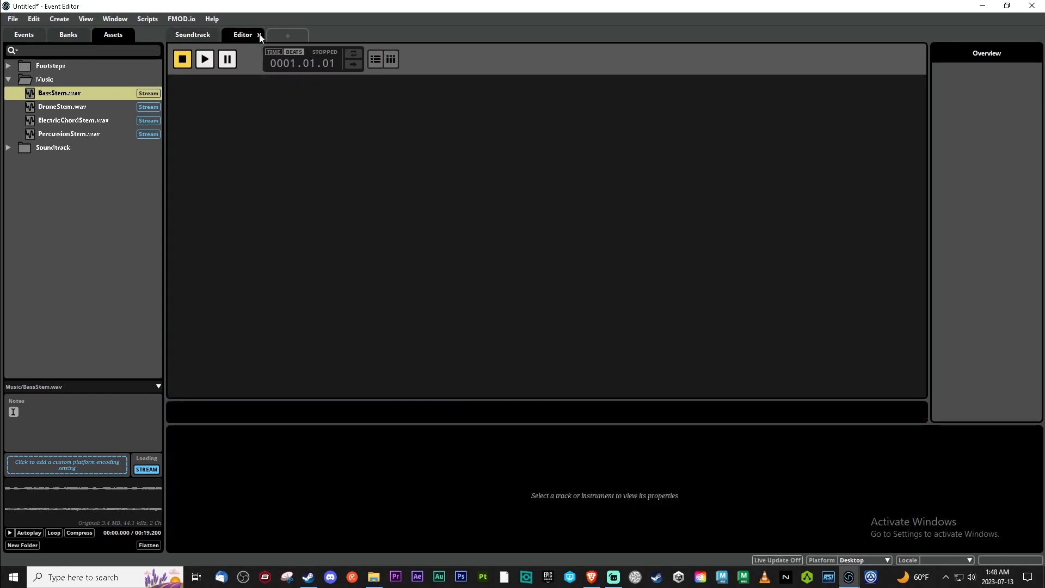
{"action": "left_click", "coordinate": [260, 35]}
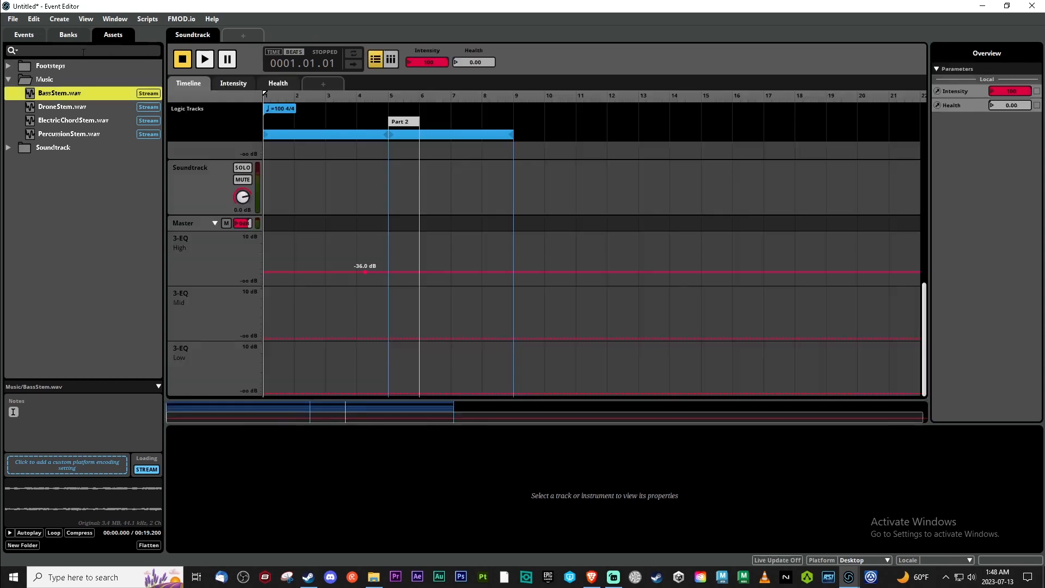
Create a new event named Music.
{"action": "left_click", "coordinate": [26, 36]}
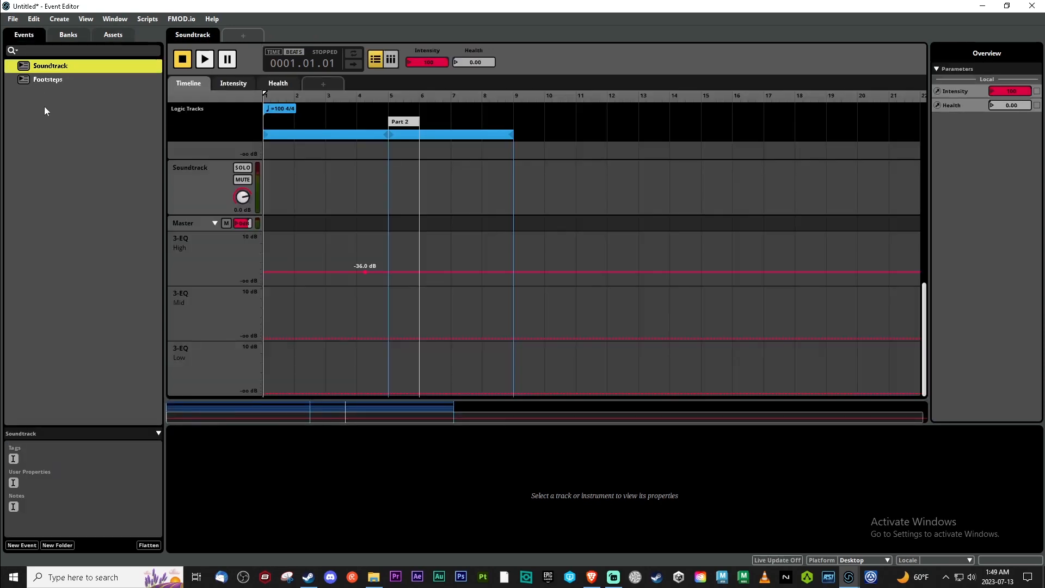
{"action": "right_click", "coordinate": [62, 106]}
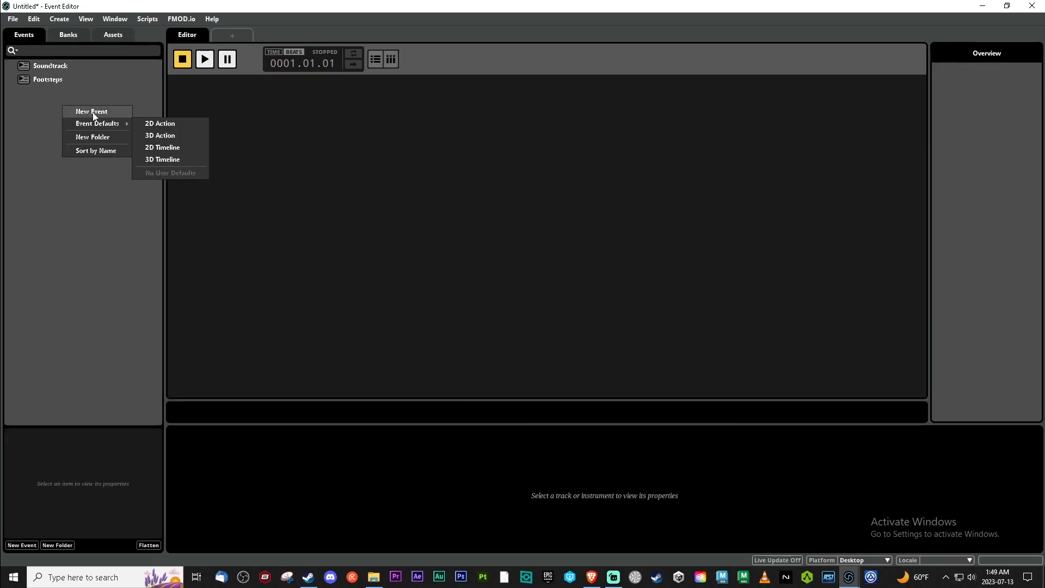
{"action": "left_click", "coordinate": [92, 112]}
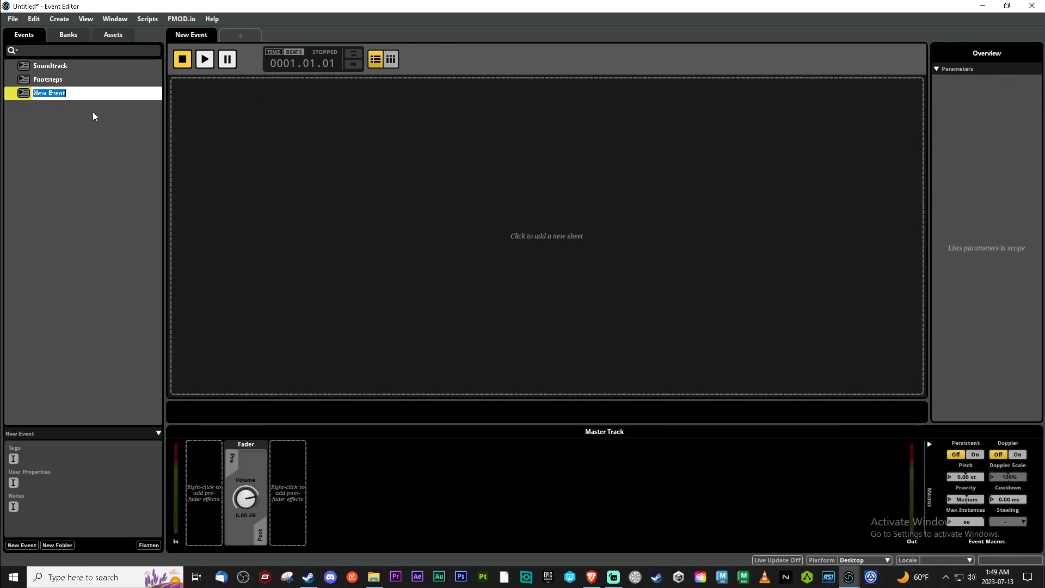
{"action": "type", "text": "Music"}
{"action": "key", "text": "Return"}
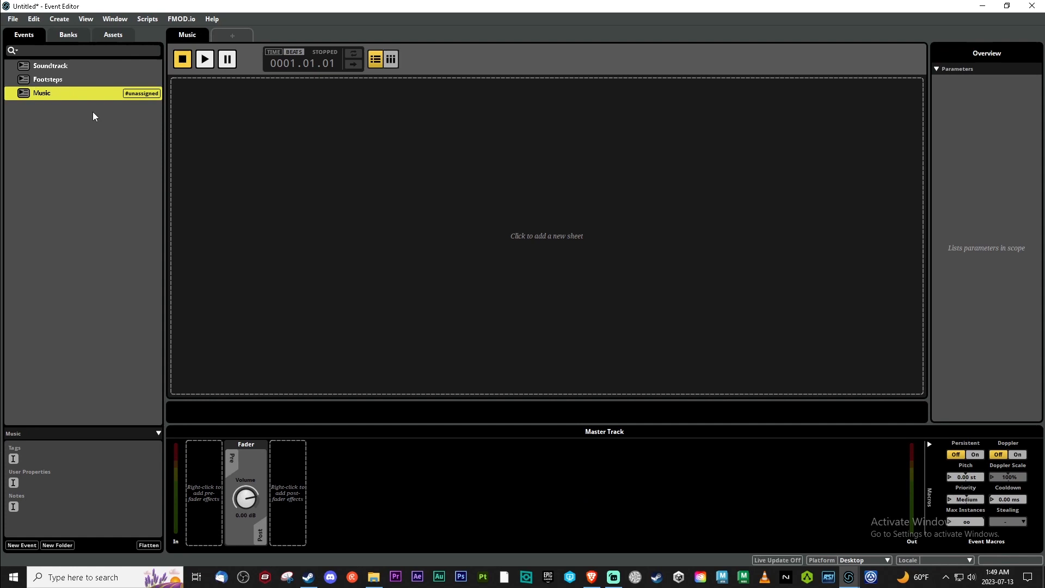
Assign the Music event to a bank.
{"action": "right_click", "coordinate": [74, 80]}
{"action": "left_click", "coordinate": [51, 99]}
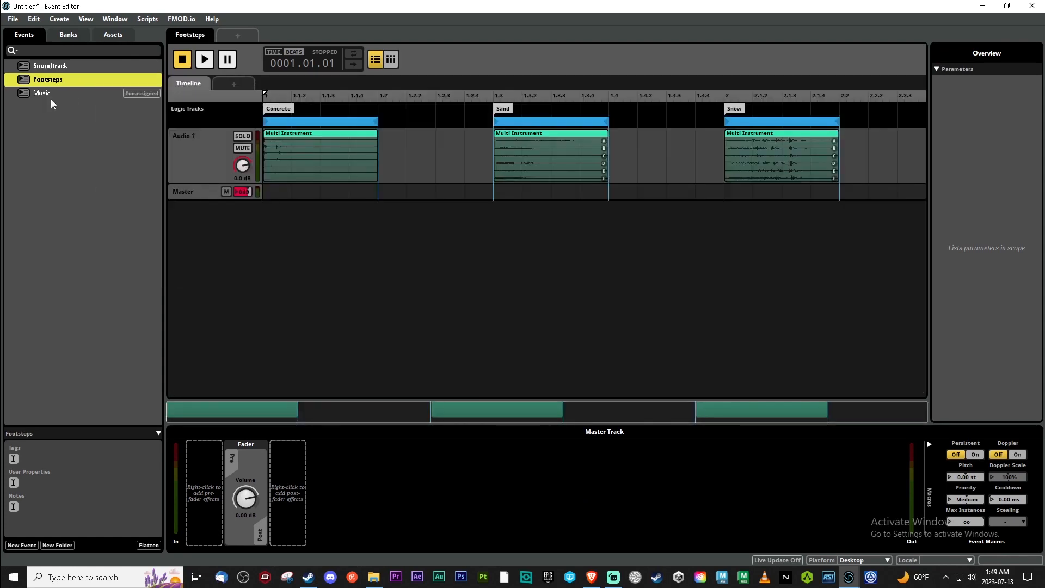
{"action": "left_click", "coordinate": [53, 96]}
{"action": "right_click", "coordinate": [53, 96]}
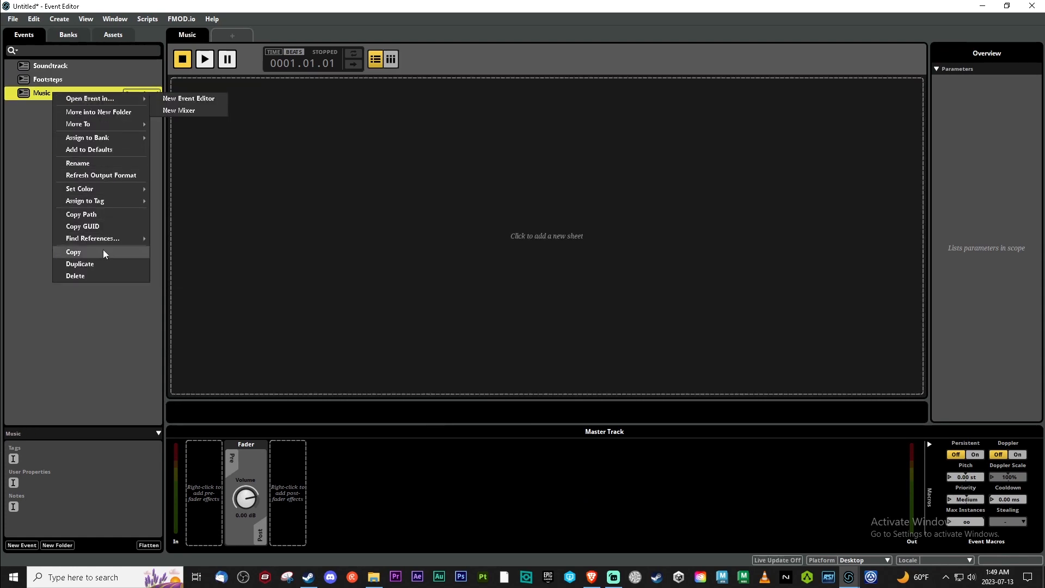
{"action": "mouse_move", "coordinate": [87, 137]}
{"action": "left_click", "coordinate": [173, 136]}
{"action": "left_click", "coordinate": [247, 162]}
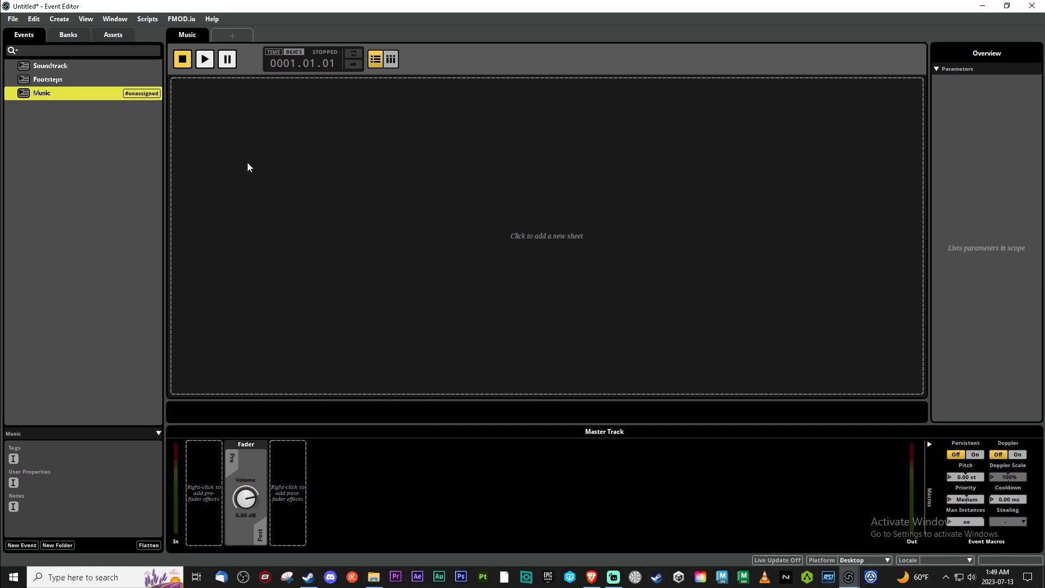
Delete the empty Soundtrack audio track above the master from the Soundtrack event.
{"action": "left_click", "coordinate": [57, 66]}
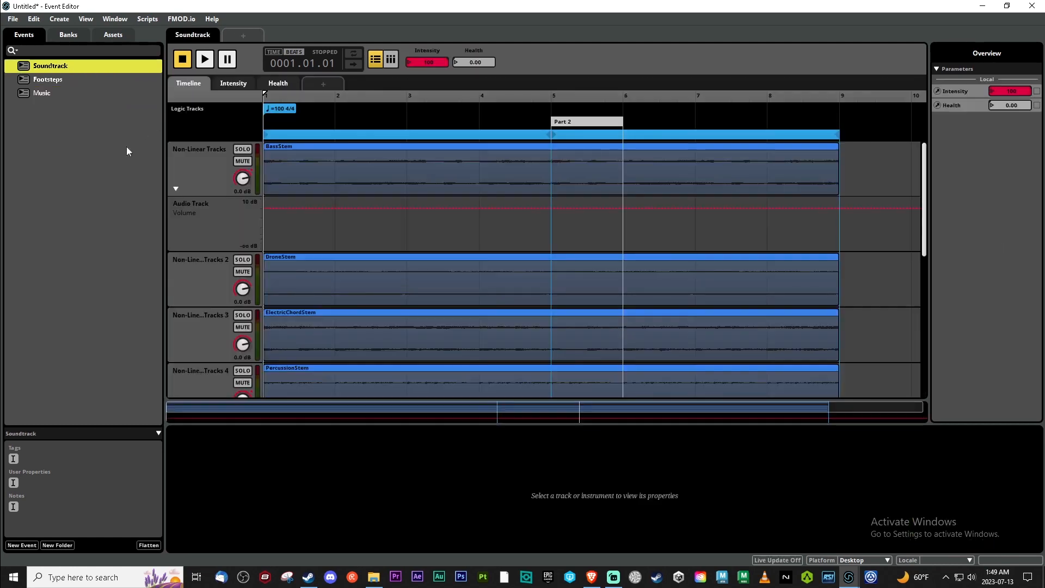
{"action": "left_click", "coordinate": [51, 93]}
{"action": "left_click", "coordinate": [80, 68]}
{"action": "scroll", "coordinate": [181, 370], "scroll_direction": "down", "scroll_amount": 5}
{"action": "left_click", "coordinate": [188, 236]}
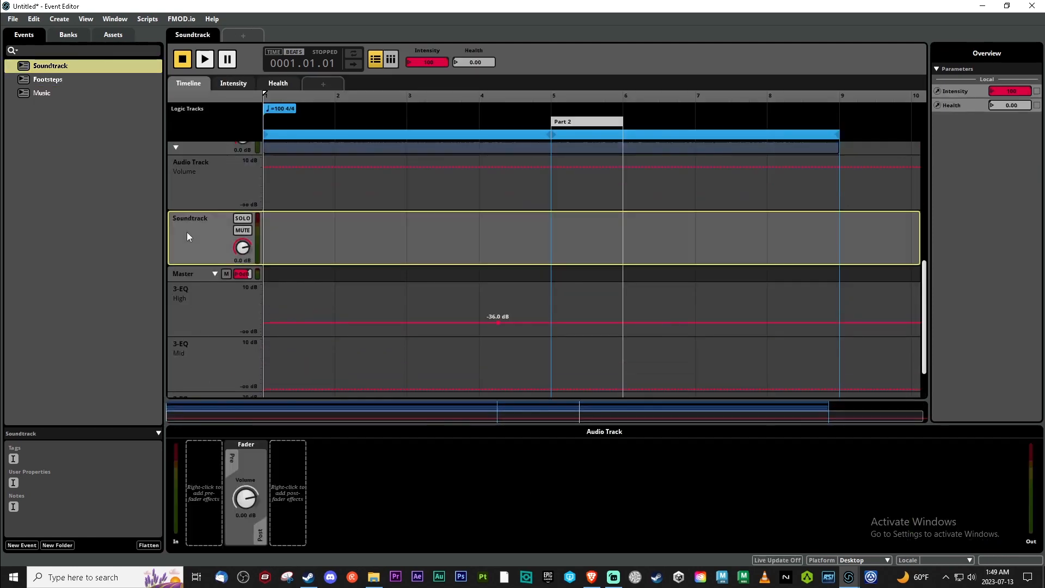
{"action": "key", "text": "Delete"}
Add a timeline sheet and an Intensity parameter sheet to the Music event.
{"action": "left_click", "coordinate": [50, 95]}
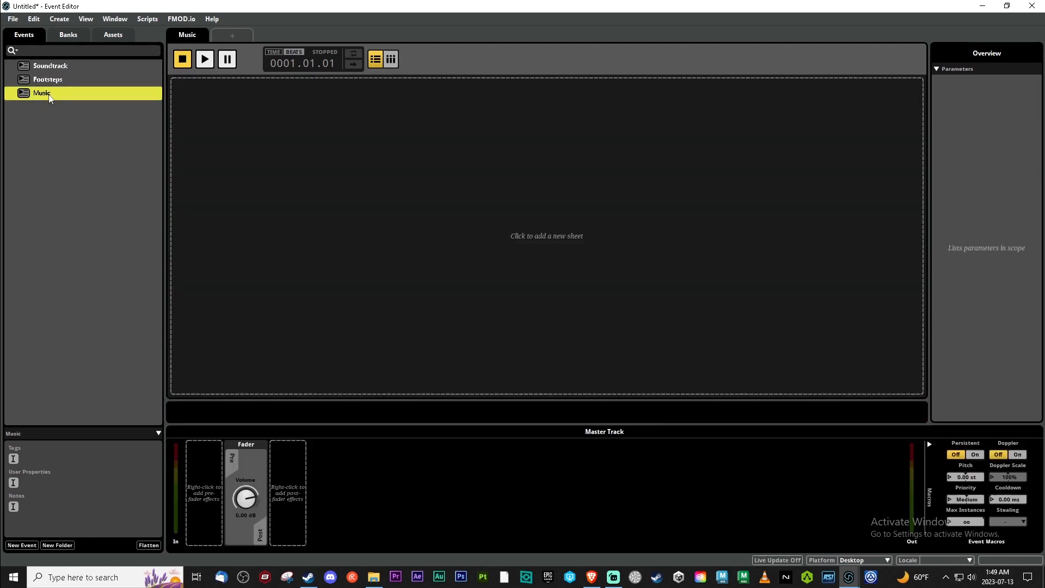
{"action": "right_click", "coordinate": [365, 150]}
{"action": "left_click", "coordinate": [403, 154]}
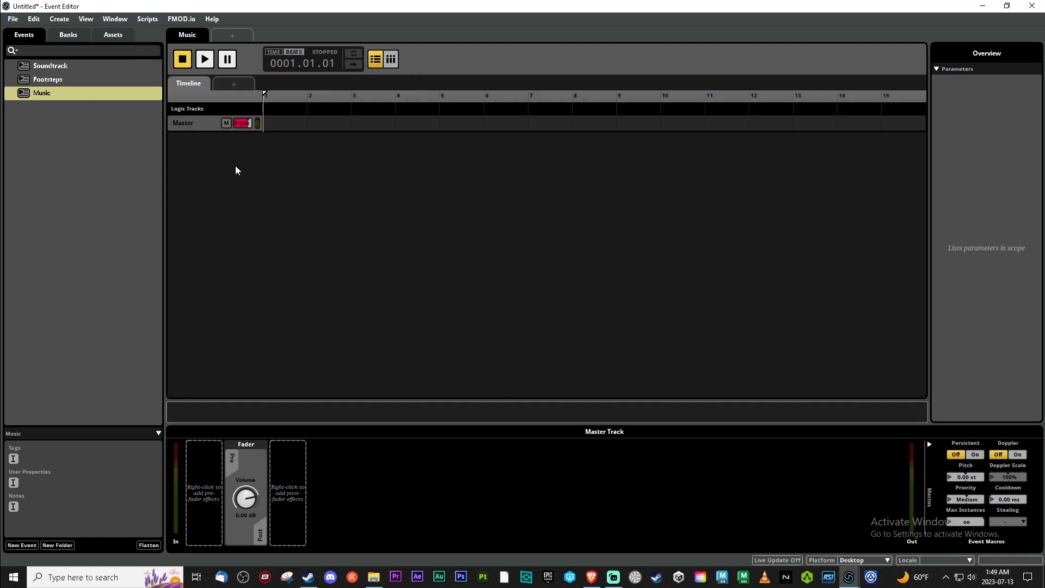
{"action": "left_click", "coordinate": [229, 83]}
{"action": "mouse_move", "coordinate": [280, 109]}
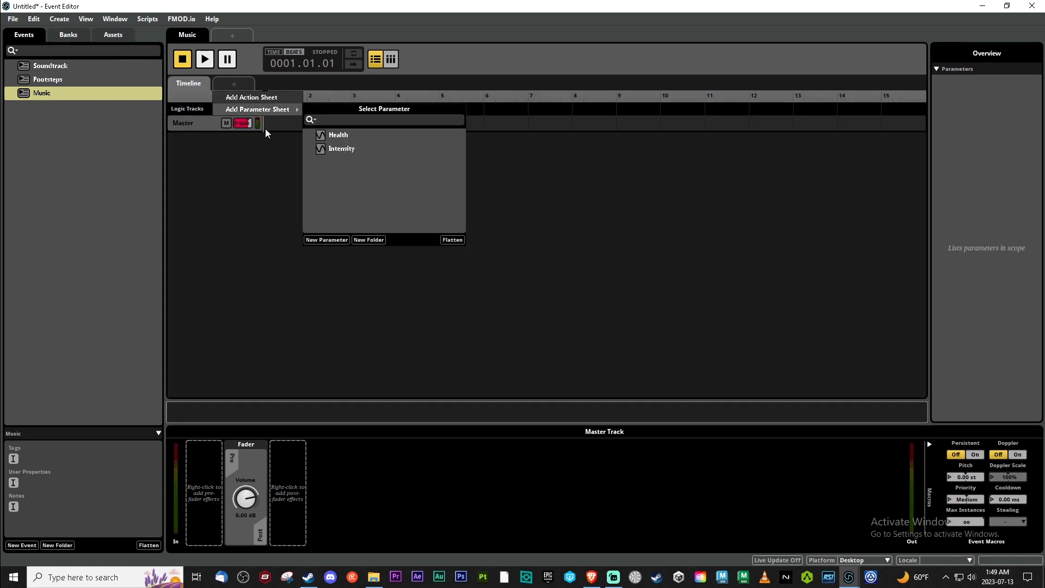
{"action": "left_click", "coordinate": [342, 148]}
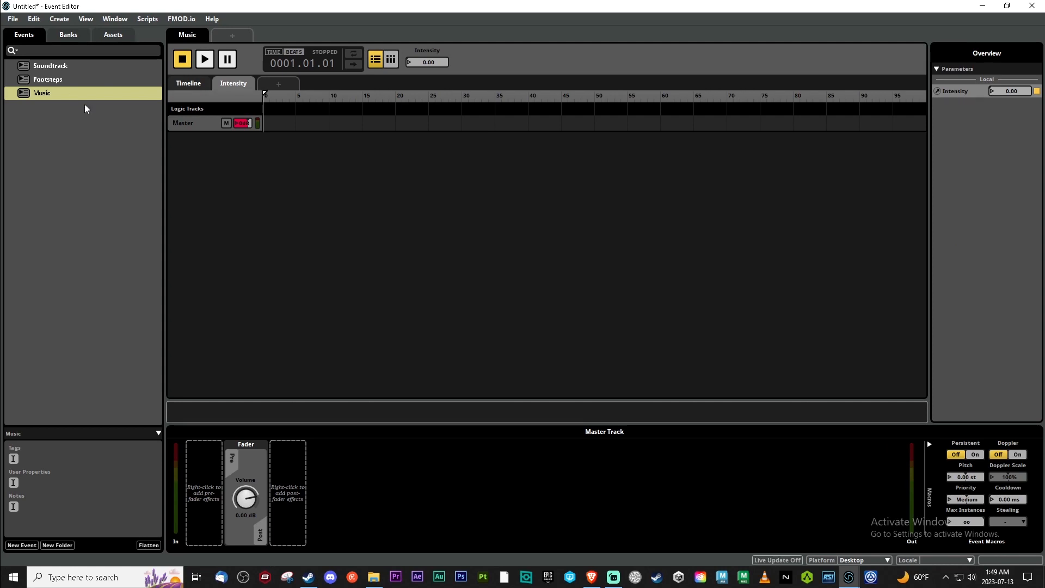
Select the Action, Ambient and ModerateTension audio files in the Soundtrack assets folder.
{"action": "left_click", "coordinate": [113, 34]}
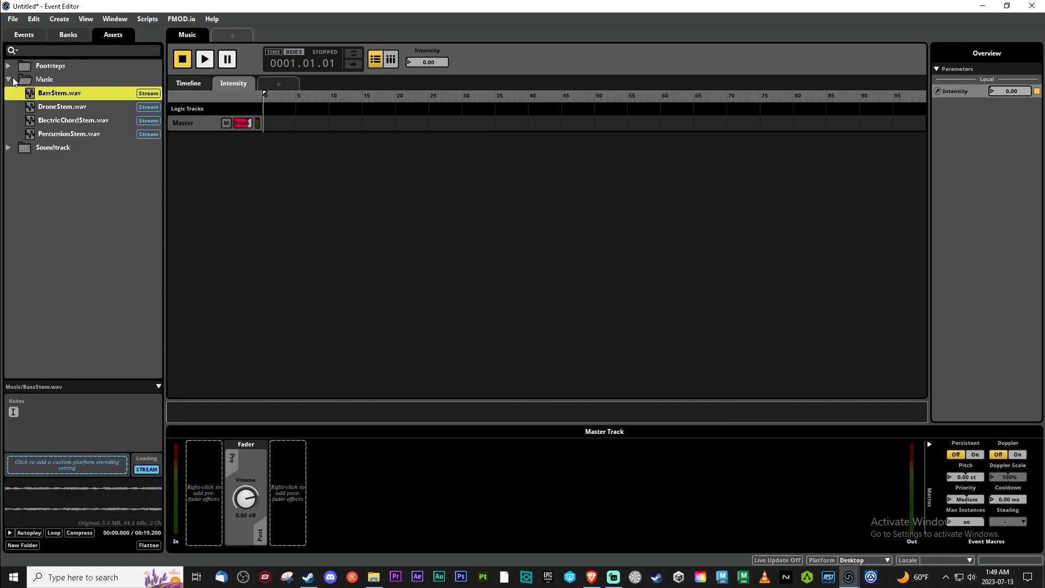
{"action": "left_click", "coordinate": [8, 80]}
{"action": "left_click", "coordinate": [8, 93]}
{"action": "left_click", "coordinate": [55, 107]}
{"action": "left_click", "coordinate": [66, 135], "text": "shift"}
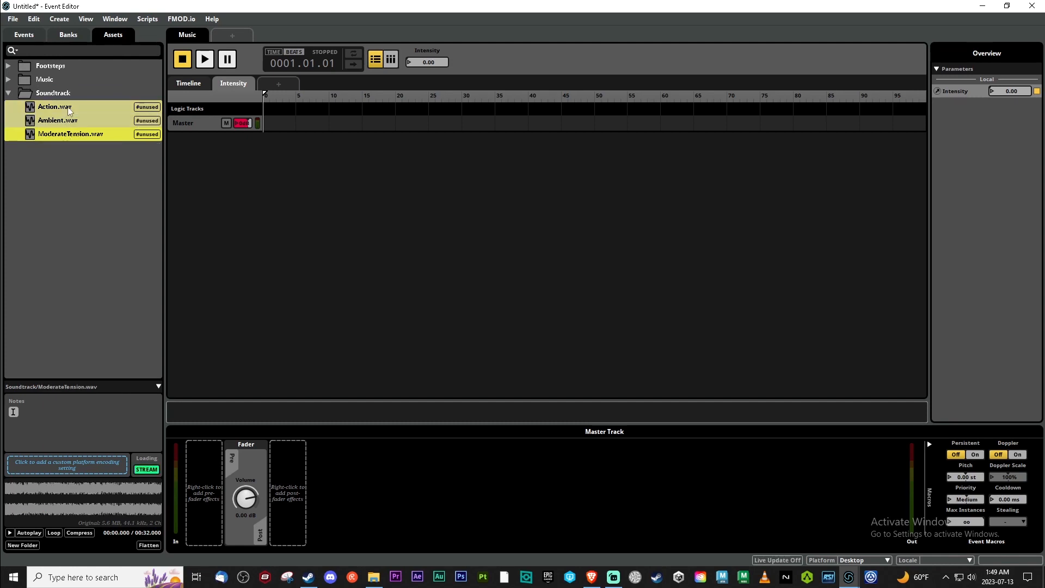
Add an audio track above the master track in the Music event.
{"action": "right_click", "coordinate": [273, 124]}
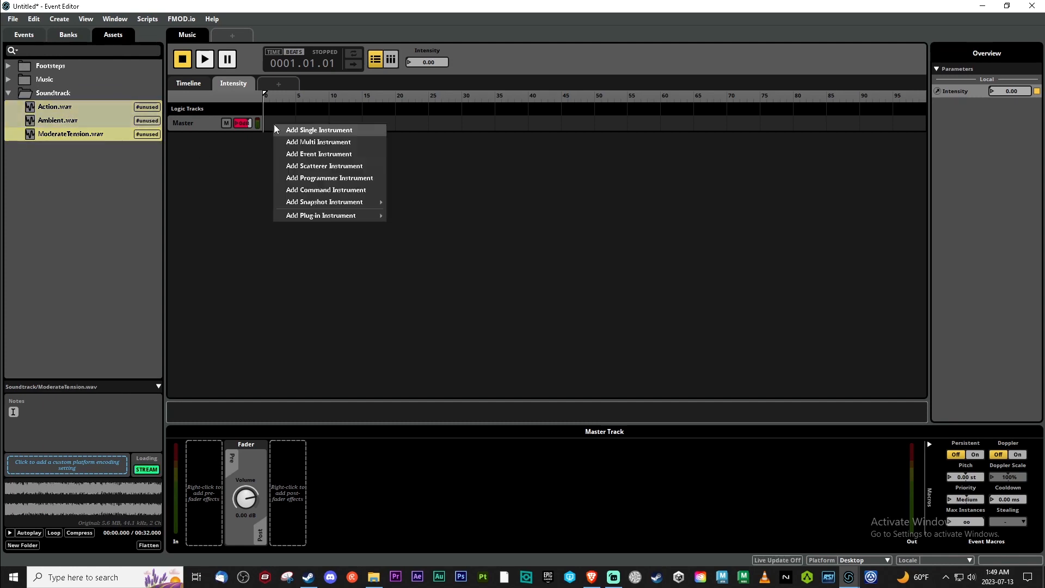
{"action": "left_click", "coordinate": [200, 110]}
{"action": "right_click", "coordinate": [201, 127]}
{"action": "left_click", "coordinate": [210, 134]}
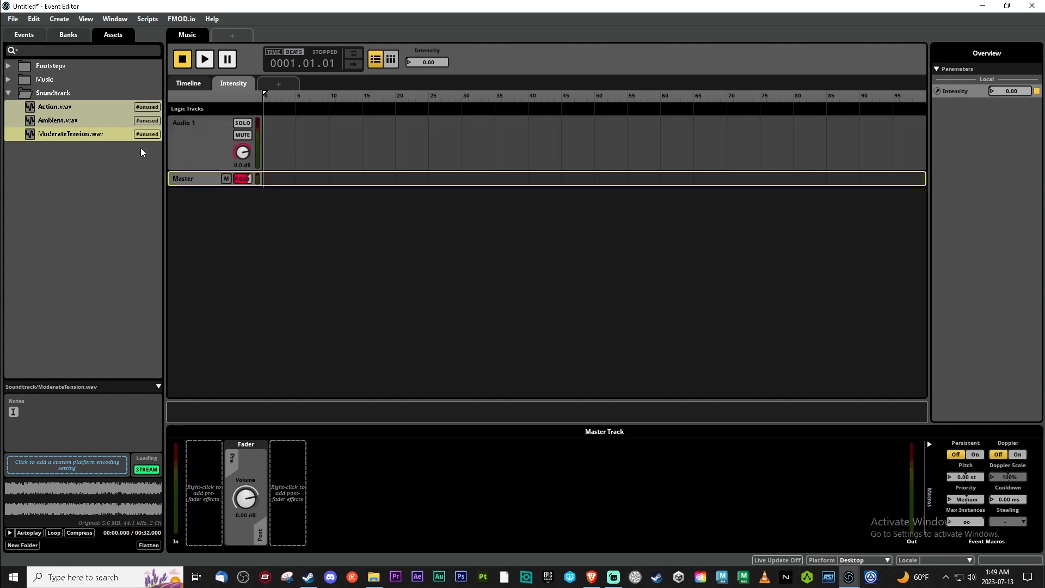
Place Ambient at about Intensity 20, ModerateTension at about 36 and Action at about 50 on the Audio 1 track.
{"action": "left_click_drag", "start_coordinate": [77, 107], "coordinate": [399, 140]}
{"action": "left_click_drag", "start_coordinate": [108, 135], "coordinate": [503, 142]}
{"action": "left_click_drag", "start_coordinate": [284, 124], "coordinate": [615, 147]}
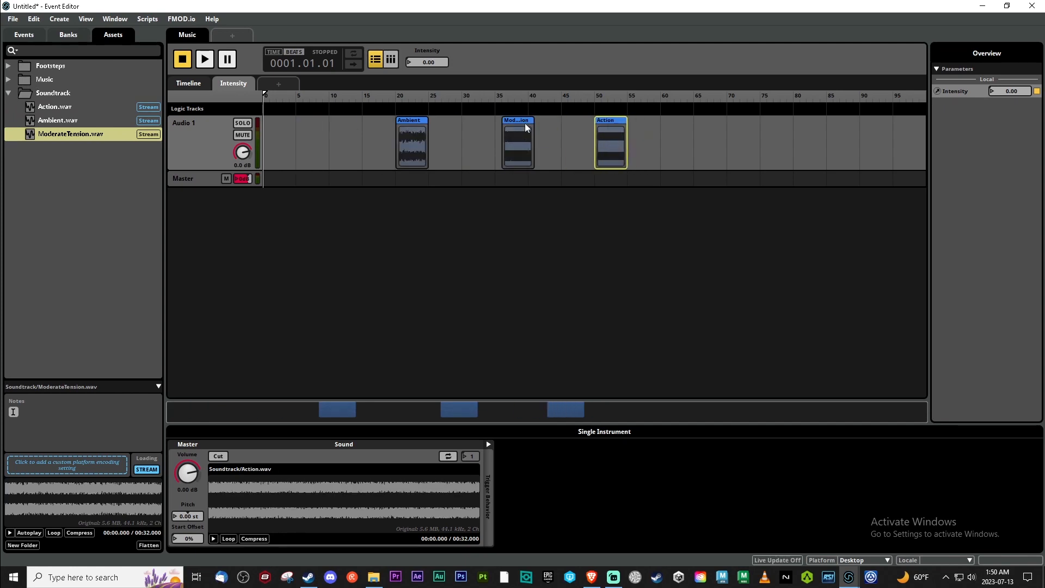
Move the Ambient instrument to Intensity 0 on the Audio 1 track and audition it.
{"action": "left_click_drag", "start_coordinate": [413, 120], "coordinate": [263, 127]}
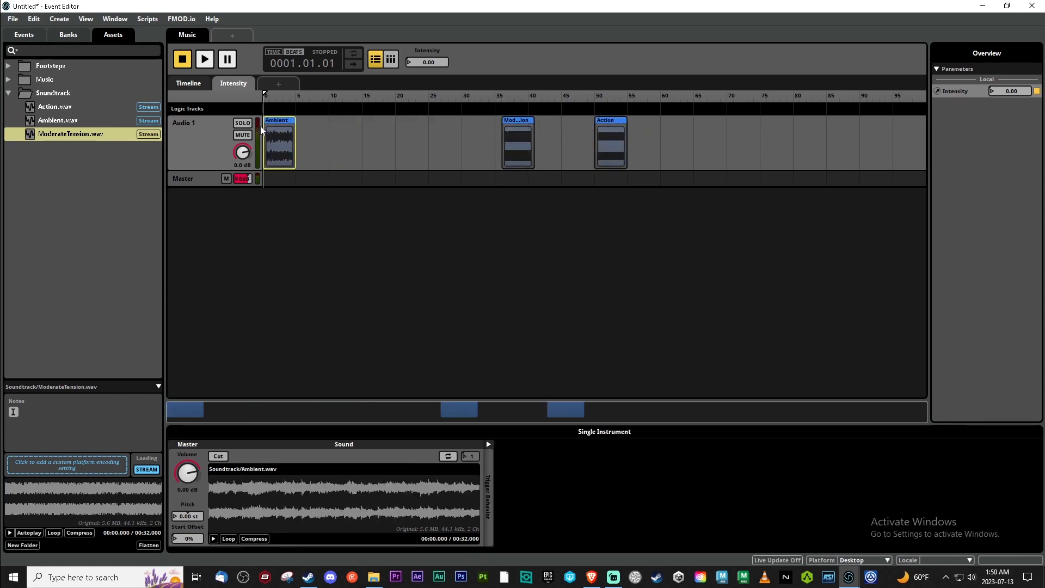
{"action": "key", "text": "space"}
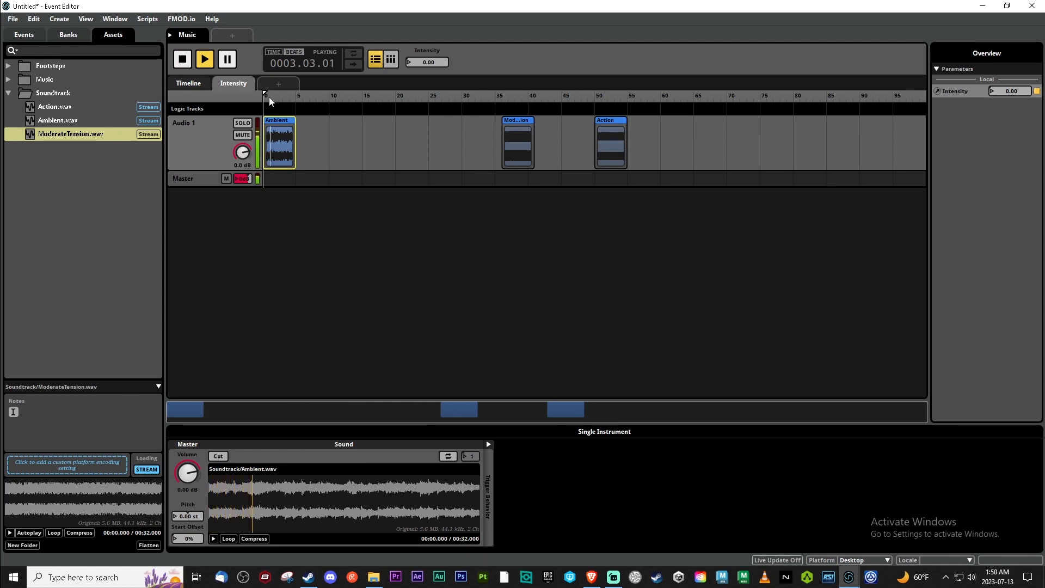
{"action": "key", "text": "space"}
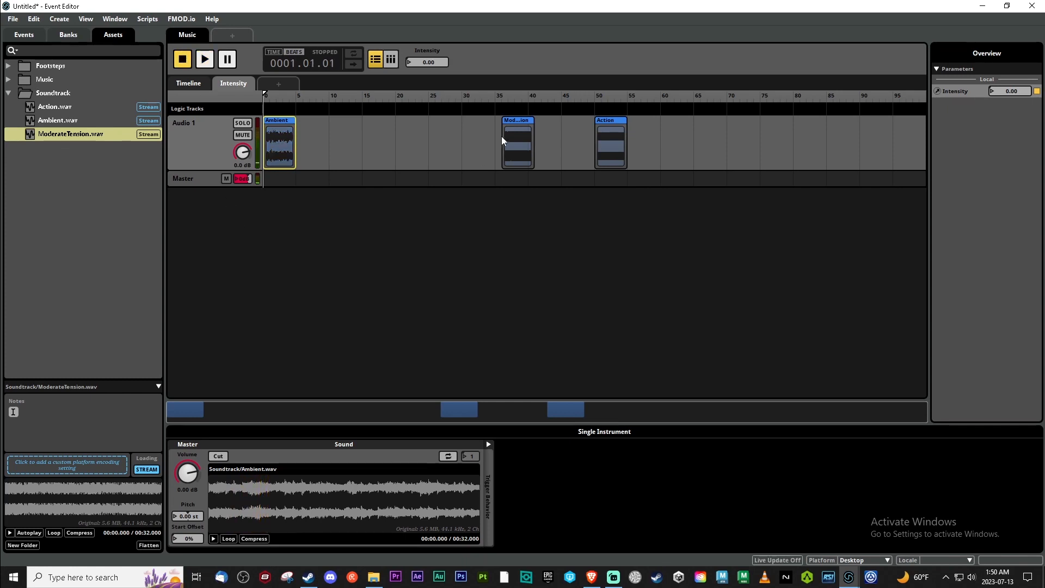
Move the ModerateTension instrument to Intensity 15 and audition the event with Intensity set to 15.
{"action": "left_click_drag", "start_coordinate": [521, 121], "coordinate": [379, 124]}
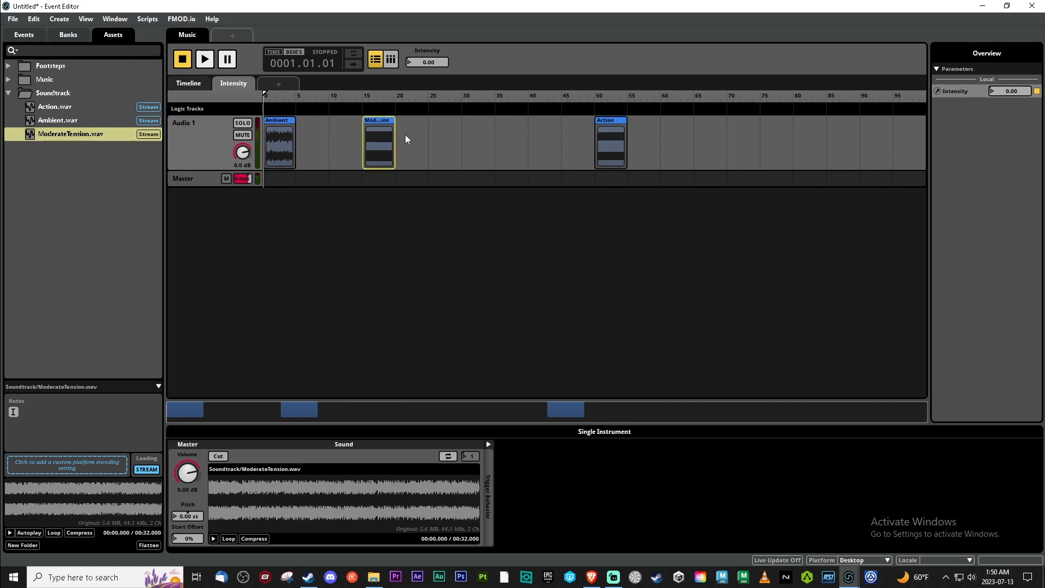
{"action": "left_click", "coordinate": [362, 96]}
{"action": "left_click_drag", "start_coordinate": [363, 98], "coordinate": [366, 98]}
{"action": "key", "text": "space"}
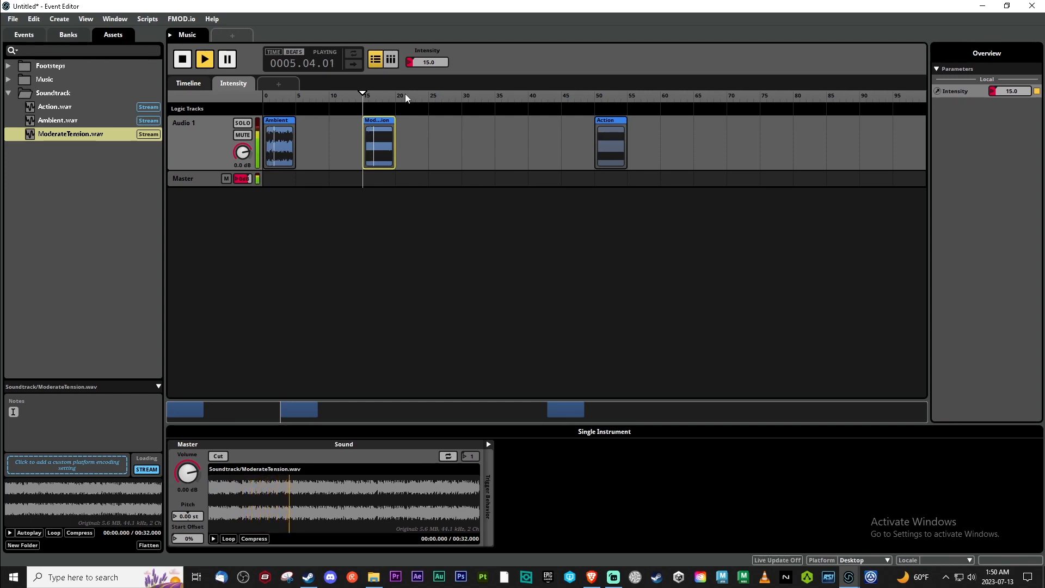
{"action": "key", "text": "space"}
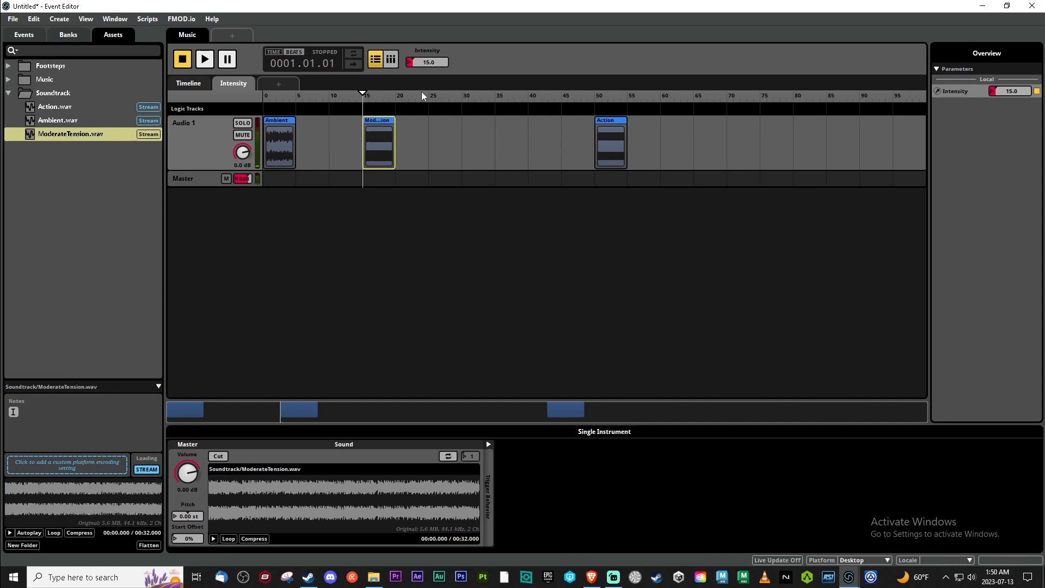
Set Intensity to 50 at the start of the Action instrument and audition it.
{"action": "left_click", "coordinate": [594, 108]}
{"action": "key", "text": "space"}
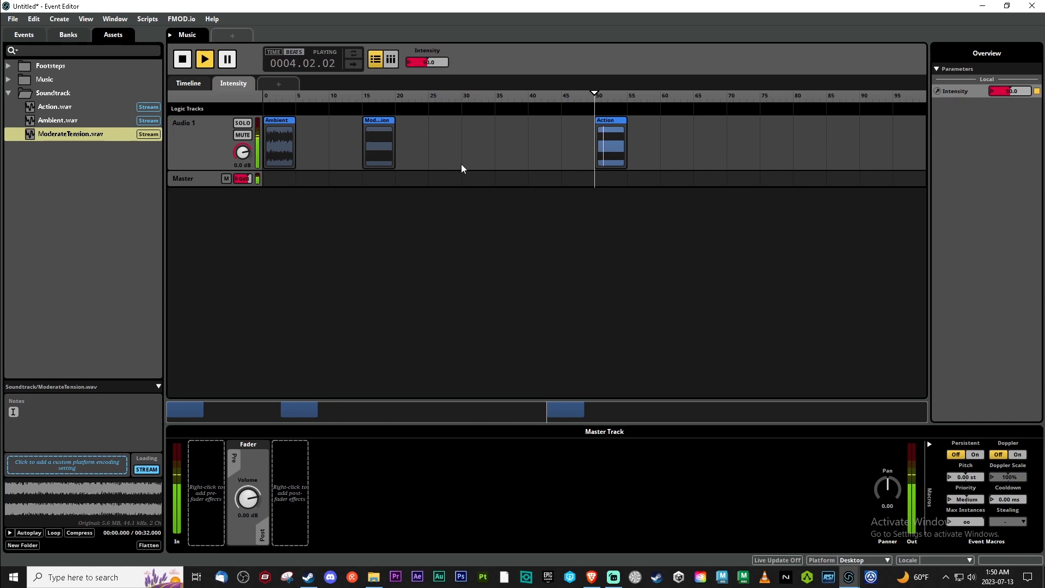
{"action": "key", "text": "space"}
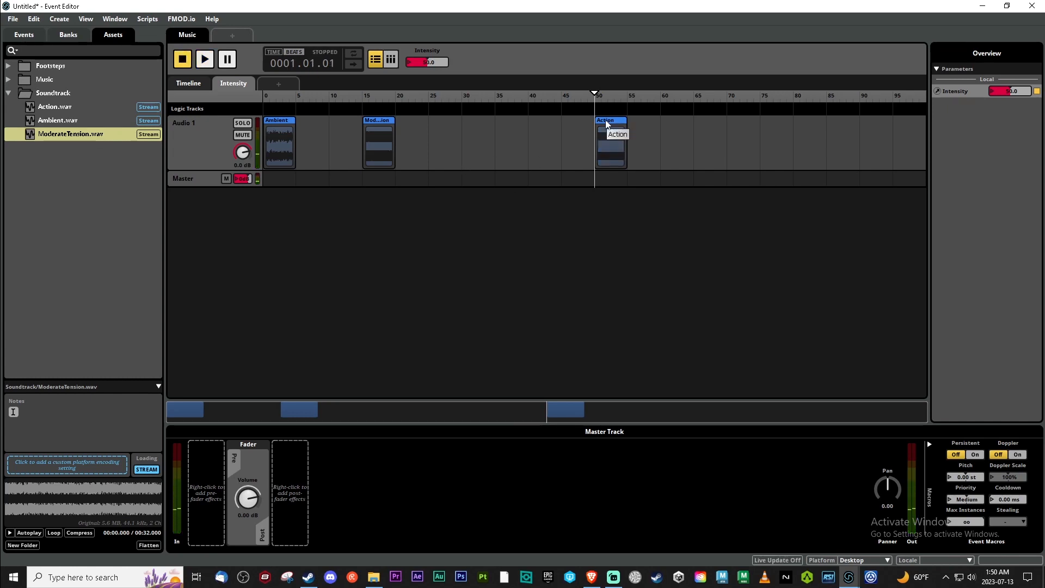
Move the ModerateTension instrument to Intensity 5 and the Action instrument to Intensity 10 on the Audio 1 track.
{"action": "left_click_drag", "start_coordinate": [605, 122], "coordinate": [437, 124]}
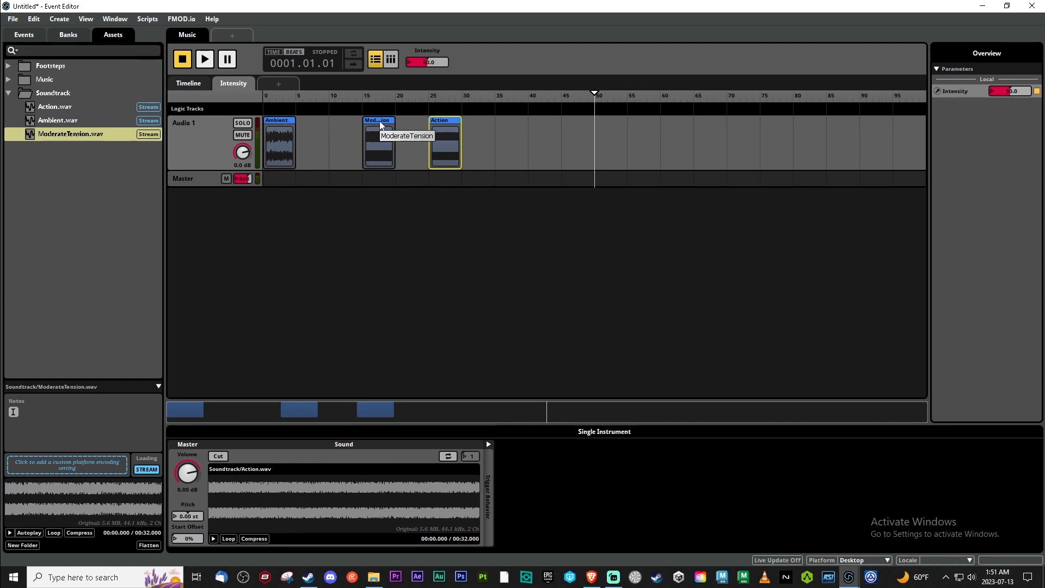
{"action": "left_click_drag", "start_coordinate": [380, 125], "coordinate": [313, 130]}
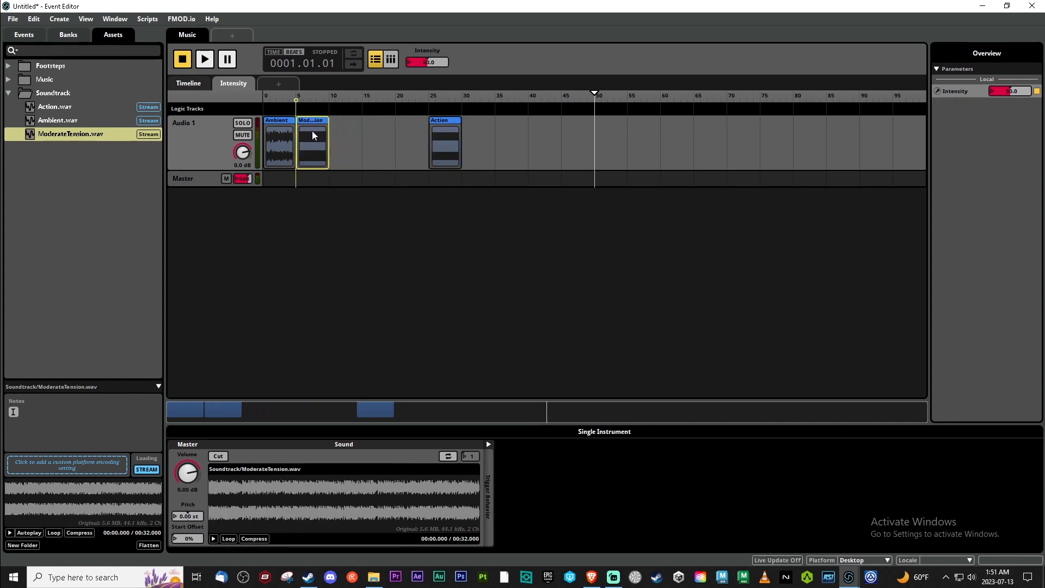
{"action": "left_click_drag", "start_coordinate": [449, 124], "coordinate": [348, 122]}
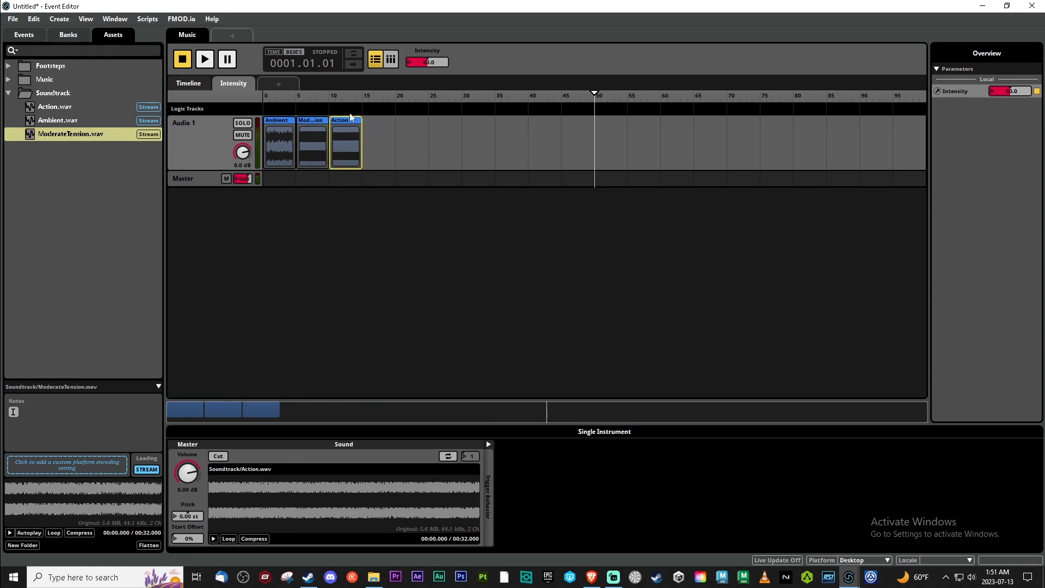
{"action": "left_click", "coordinate": [270, 107]}
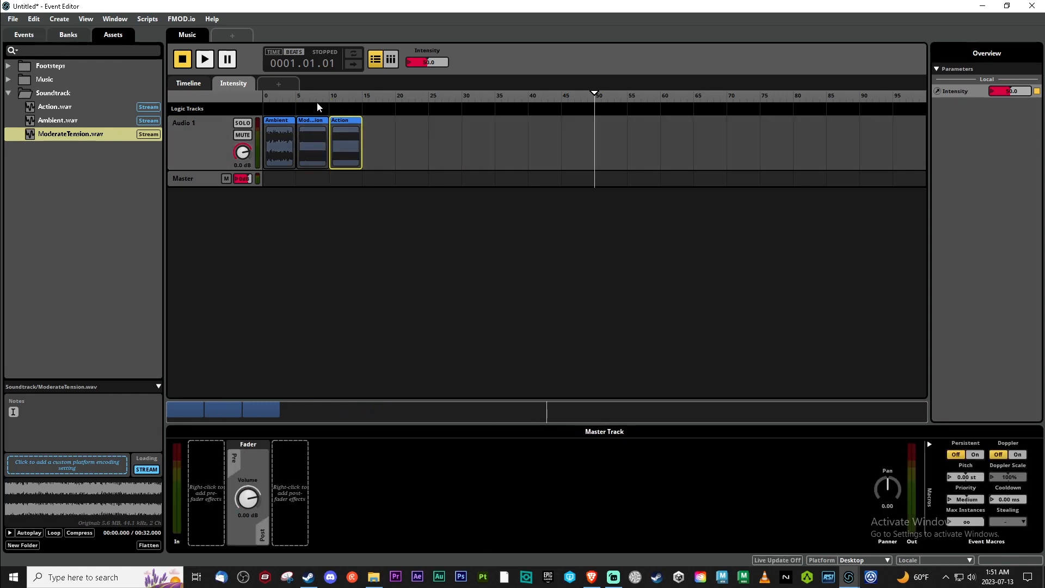
{"action": "left_click", "coordinate": [290, 113]}
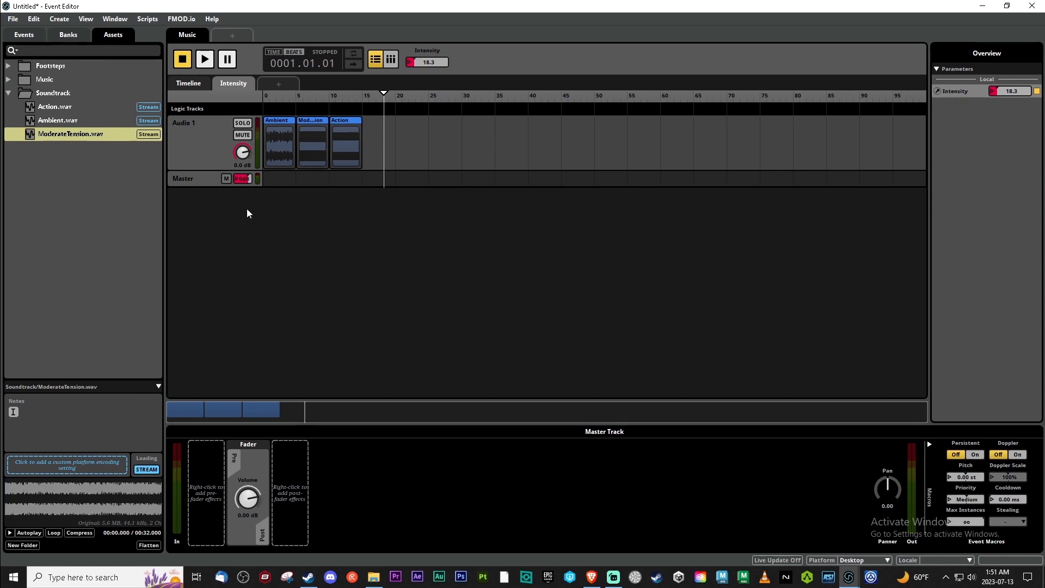
{"action": "right_click", "coordinate": [272, 117]}
{"action": "left_click", "coordinate": [278, 111]}
{"action": "right_click", "coordinate": [214, 136]}
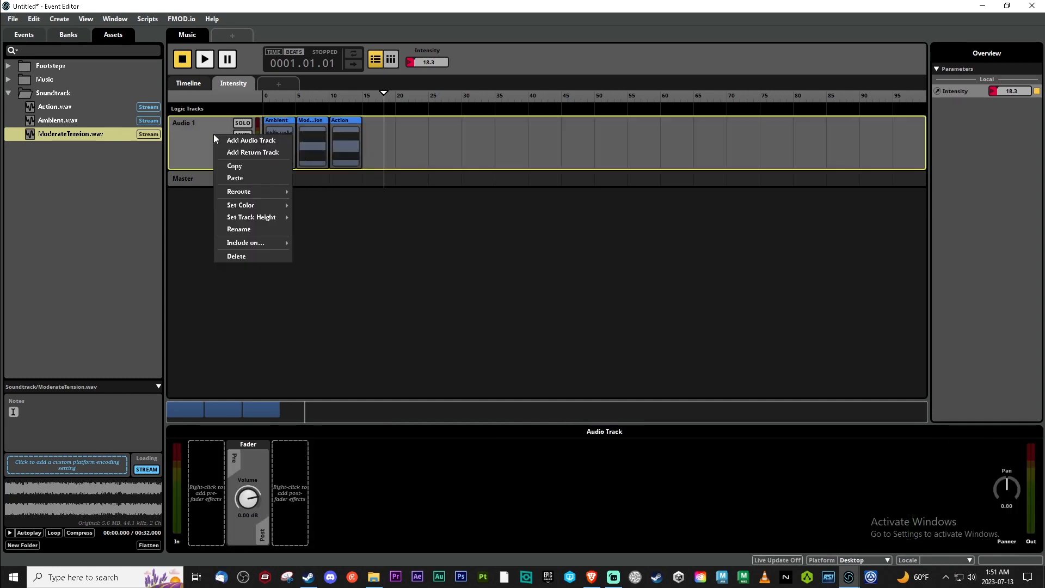
{"action": "left_click", "coordinate": [272, 98]}
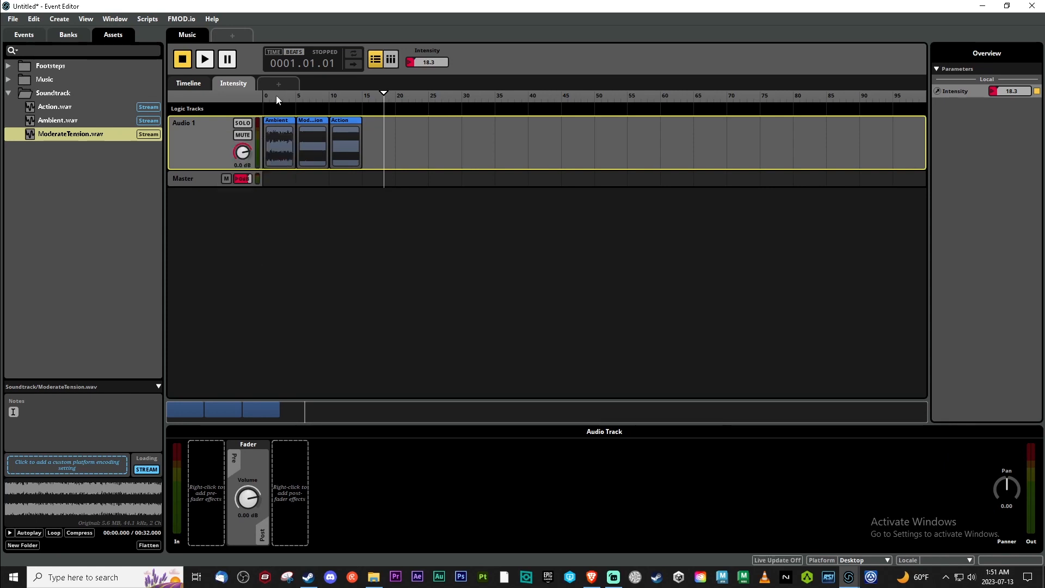
{"action": "left_click", "coordinate": [228, 86]}
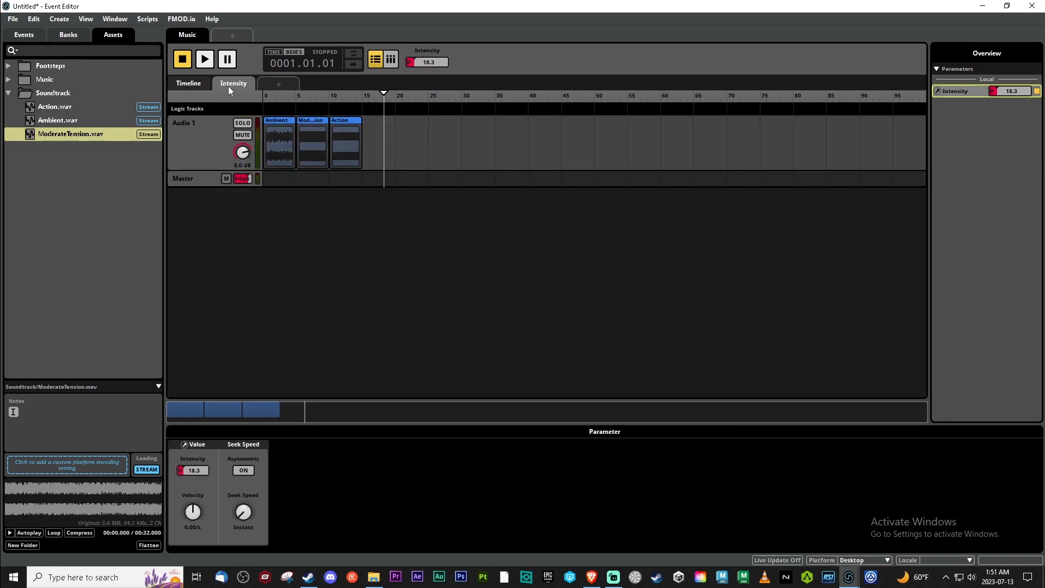
Place Action, Ambient and ModerateTension end to end on the timeline's Audio 1 track, starting at bars 1, 17 and 33.
{"action": "left_click", "coordinate": [188, 83]}
{"action": "left_click_drag", "start_coordinate": [68, 108], "coordinate": [267, 136]}
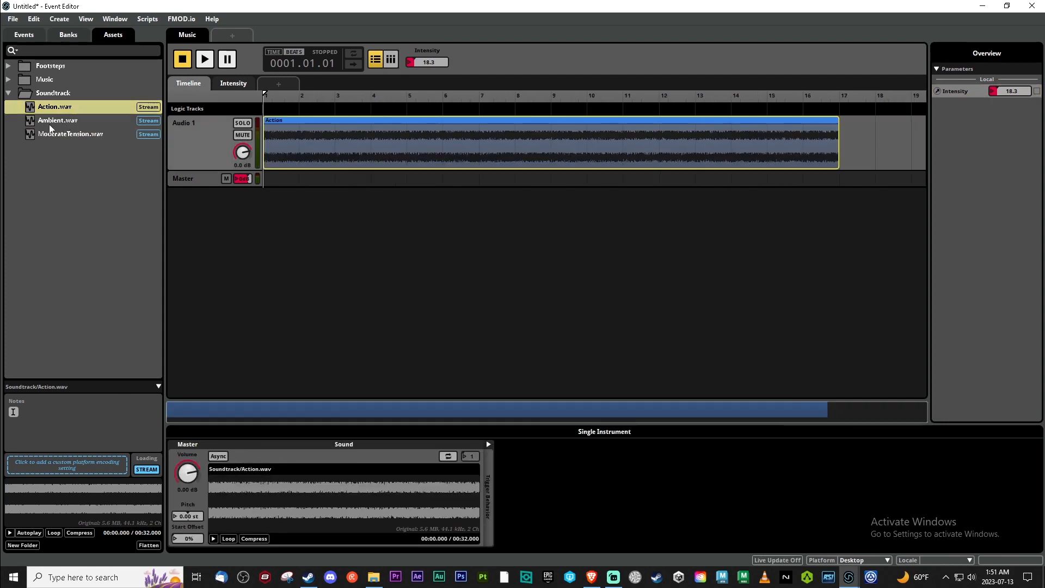
{"action": "left_click", "coordinate": [52, 127]}
{"action": "left_click_drag", "start_coordinate": [52, 127], "coordinate": [860, 146]}
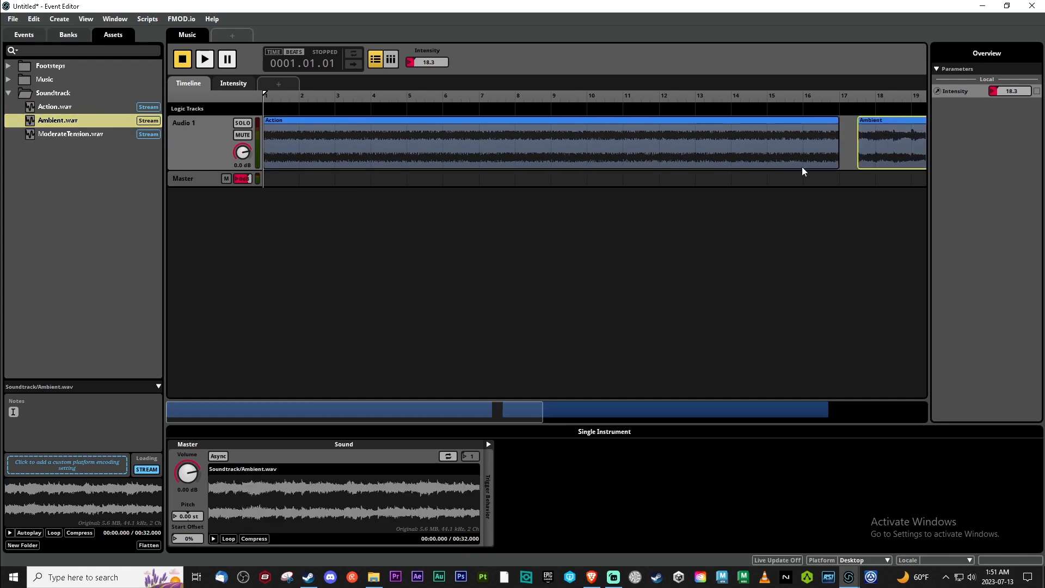
{"action": "left_click_drag", "start_coordinate": [671, 121], "coordinate": [646, 123]}
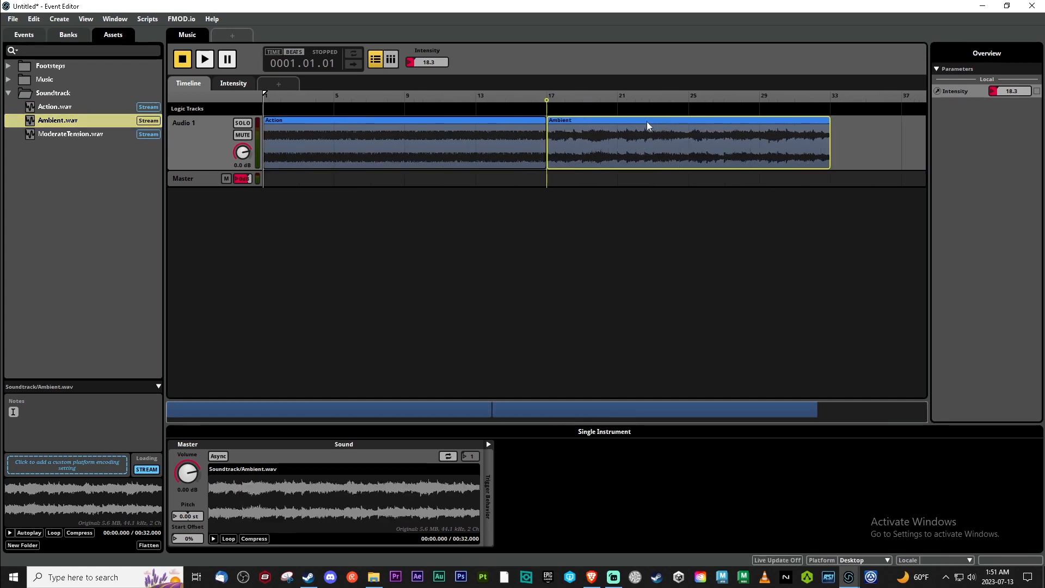
{"action": "left_click", "coordinate": [62, 139]}
{"action": "left_click_drag", "start_coordinate": [62, 139], "coordinate": [856, 123]}
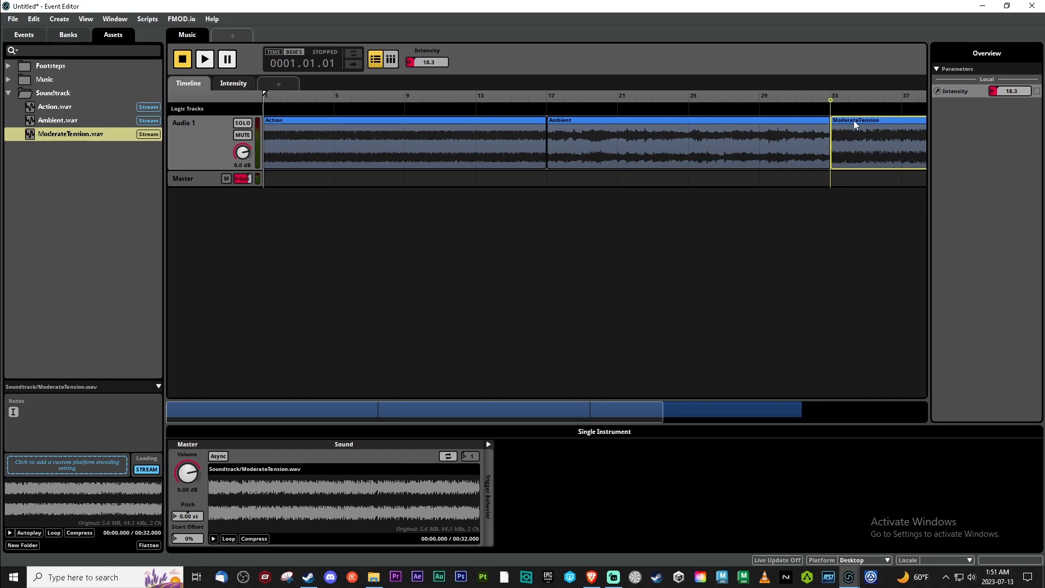
Add a tempo marker at the start of the timeline and audition the event from about bar 8.
{"action": "right_click", "coordinate": [322, 117]}
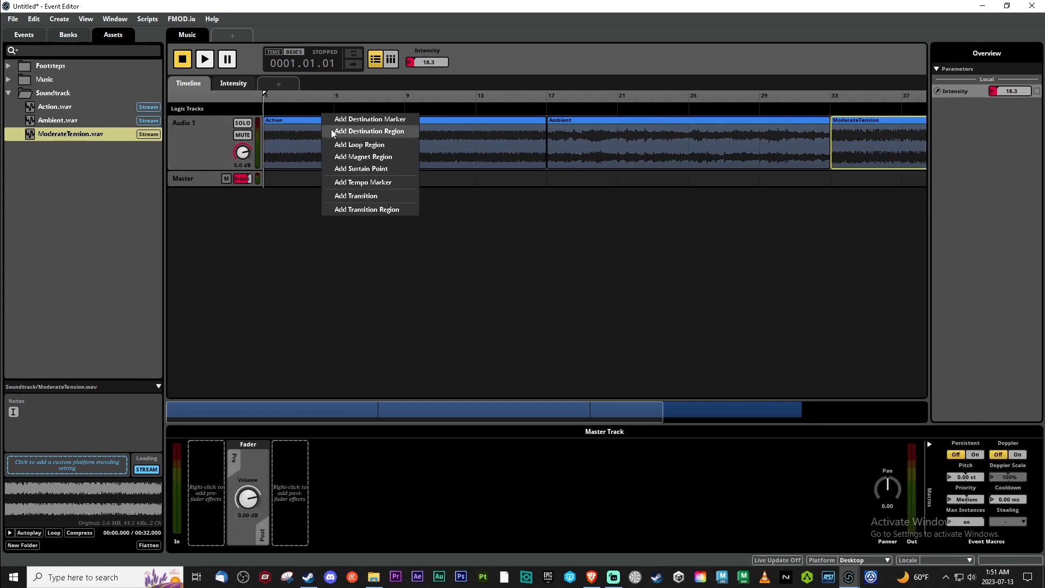
{"action": "left_click", "coordinate": [362, 181]}
{"action": "mouse_move", "coordinate": [331, 109]}
{"action": "left_mouse_down"}
{"action": "mouse_move", "coordinate": [230, 103]}
{"action": "mouse_move", "coordinate": [565, 110]}
{"action": "mouse_move", "coordinate": [234, 122]}
{"action": "mouse_move", "coordinate": [186, 165]}
{"action": "left_mouse_up"}
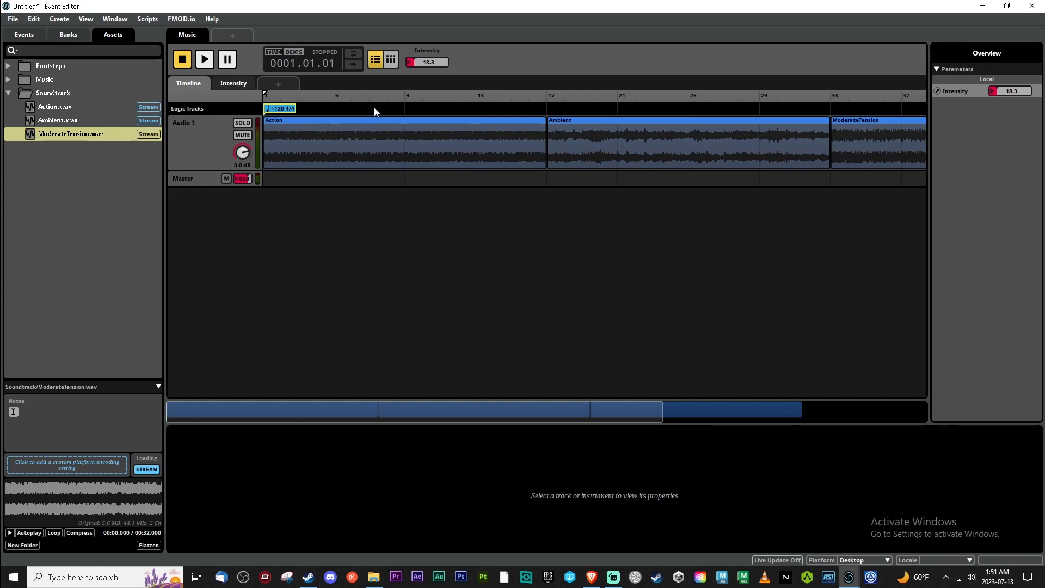
{"action": "left_click", "coordinate": [403, 108]}
{"action": "key", "text": "space"}
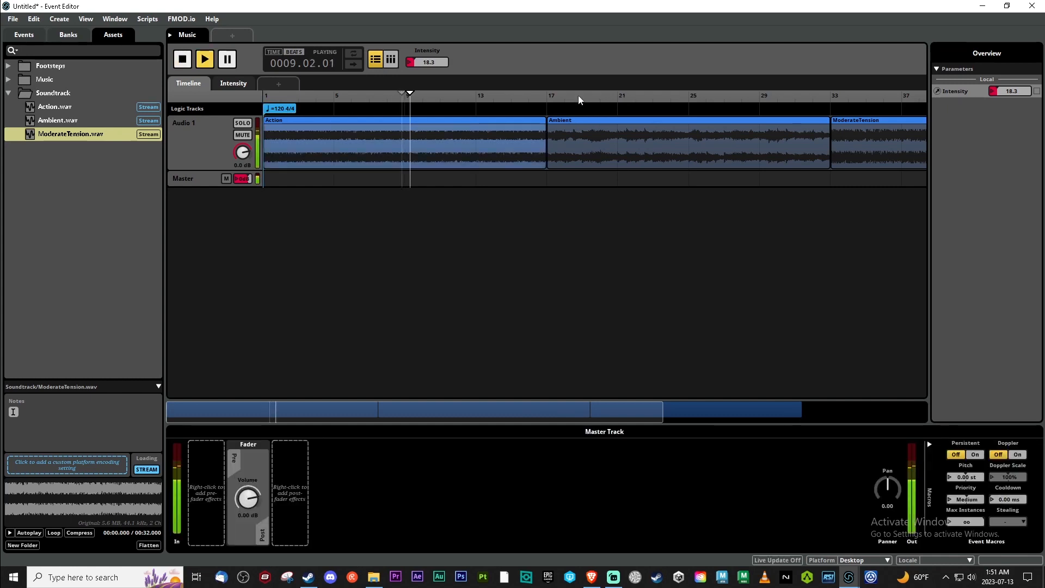
{"action": "key", "text": "space"}
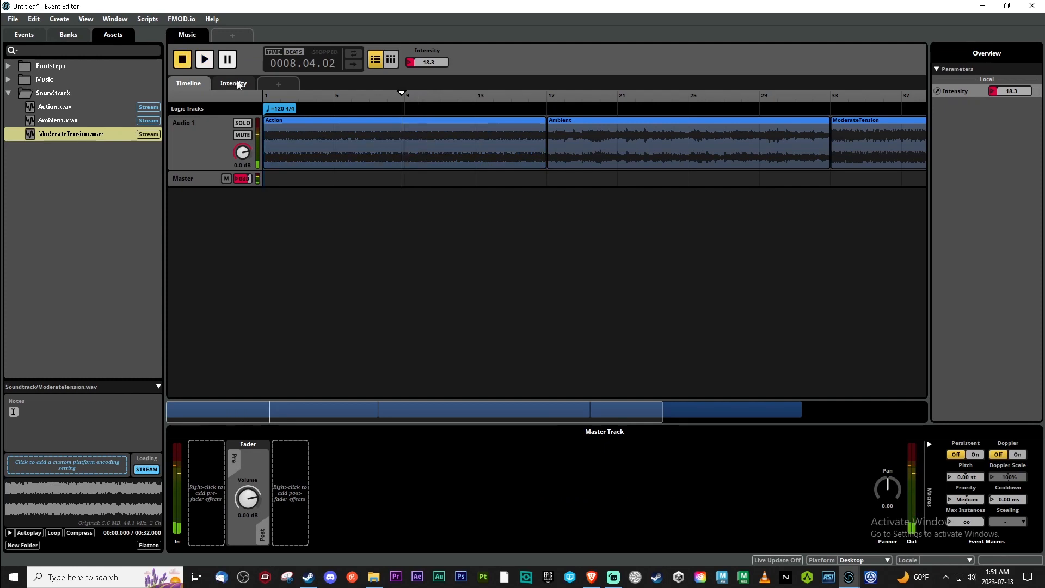
Arrange the Intensity track so Ambient spans 0 to 30, ModerateTension 30 to 60 and Action 60 to the end.
{"action": "left_click", "coordinate": [233, 85]}
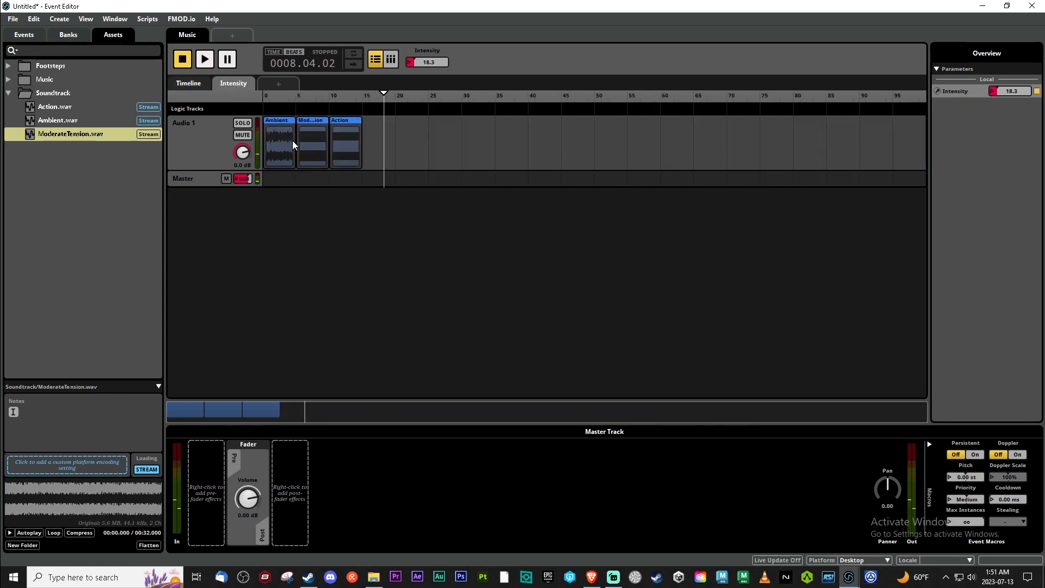
{"action": "left_click_drag", "start_coordinate": [353, 124], "coordinate": [611, 133]}
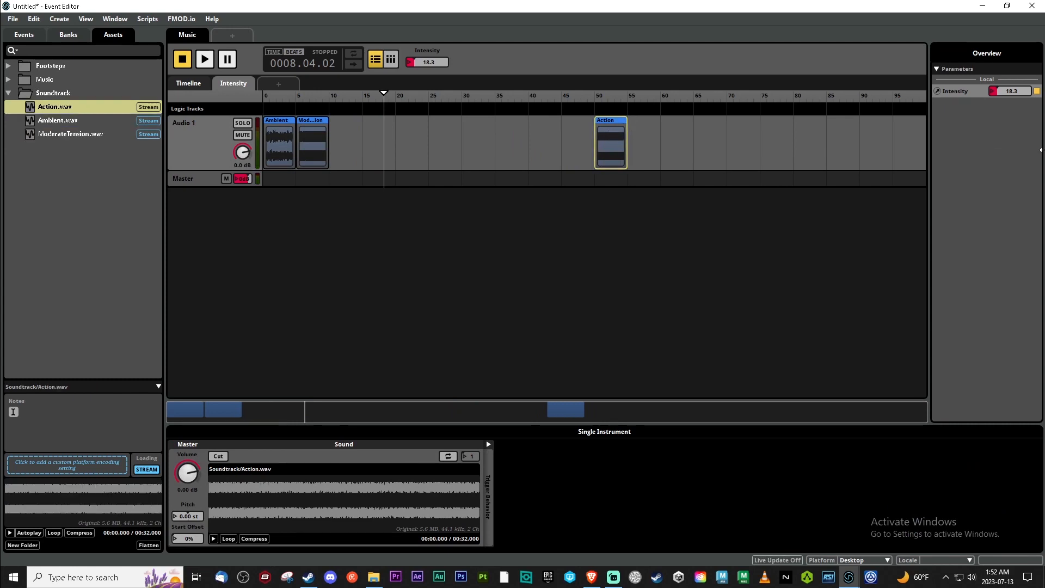
{"action": "left_click_drag", "start_coordinate": [611, 123], "coordinate": [924, 131]}
{"action": "left_click_drag", "start_coordinate": [319, 126], "coordinate": [655, 145]}
{"action": "left_click", "coordinate": [283, 124]}
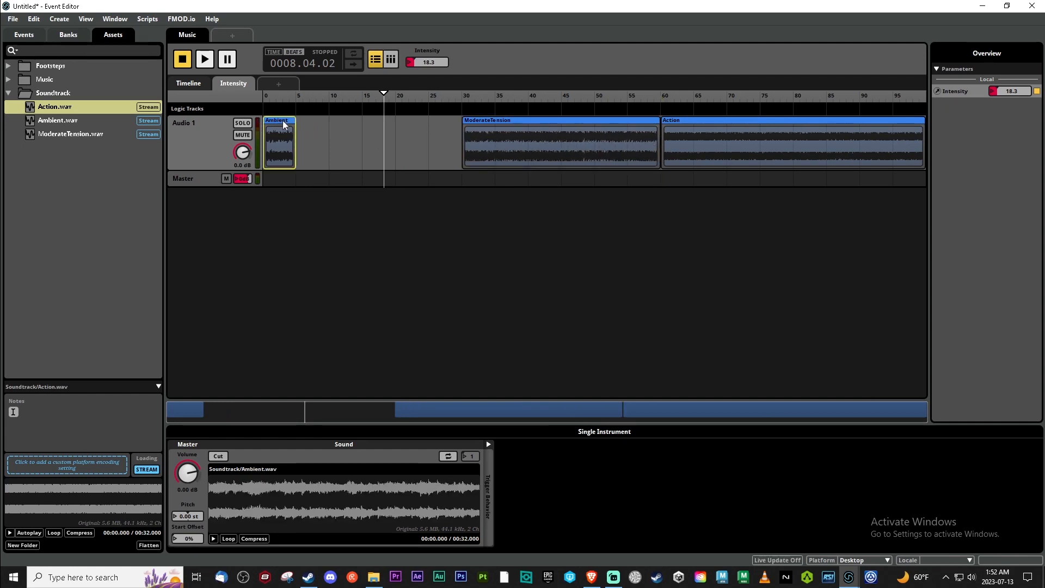
{"action": "left_click_drag", "start_coordinate": [294, 136], "coordinate": [461, 135]}
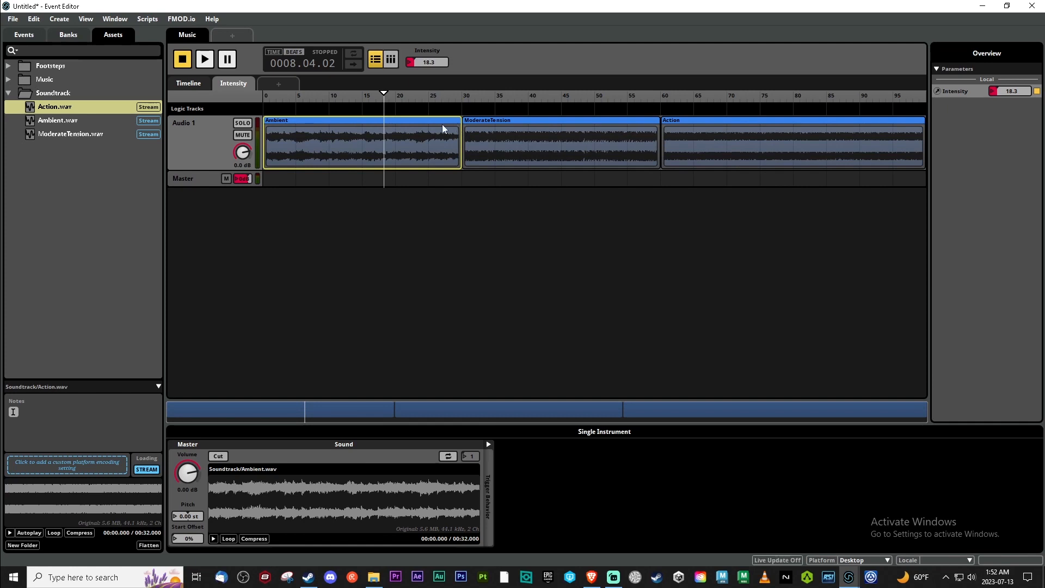
{"action": "left_click", "coordinate": [393, 121]}
{"action": "right_click", "coordinate": [392, 121]}
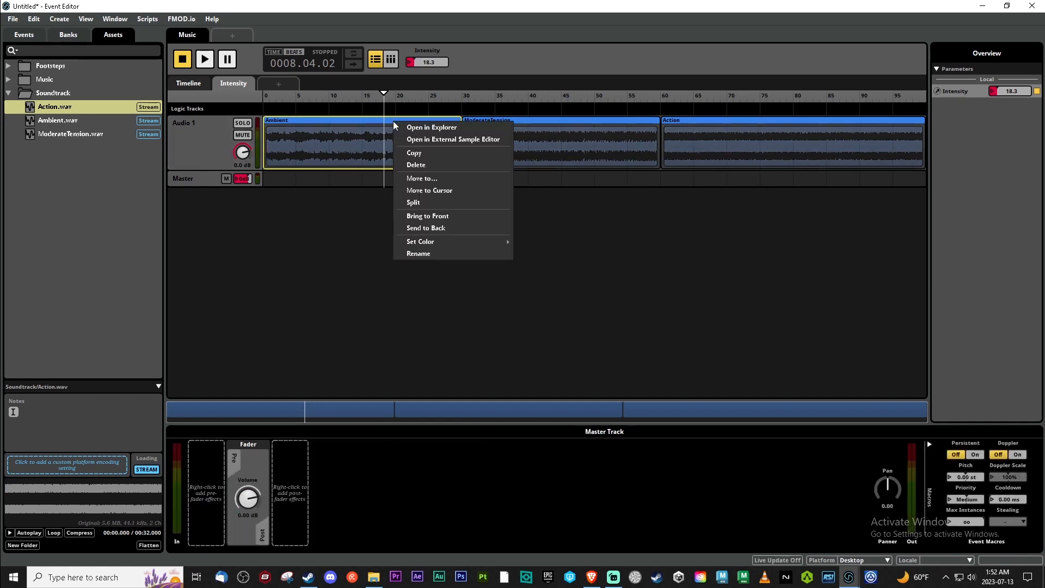
Add a loop region on the timeline spanning bars 1 to 17.
{"action": "left_click", "coordinate": [189, 83]}
{"action": "right_click", "coordinate": [457, 115]}
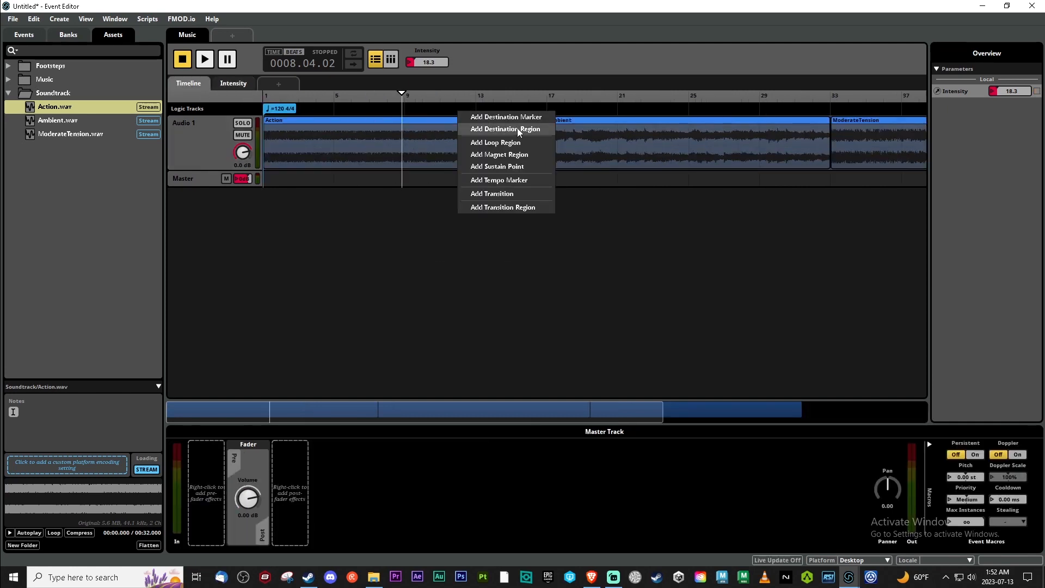
{"action": "left_click", "coordinate": [520, 143]}
{"action": "left_click_drag", "start_coordinate": [498, 115], "coordinate": [234, 135]}
{"action": "left_click_drag", "start_coordinate": [333, 121], "coordinate": [545, 138]}
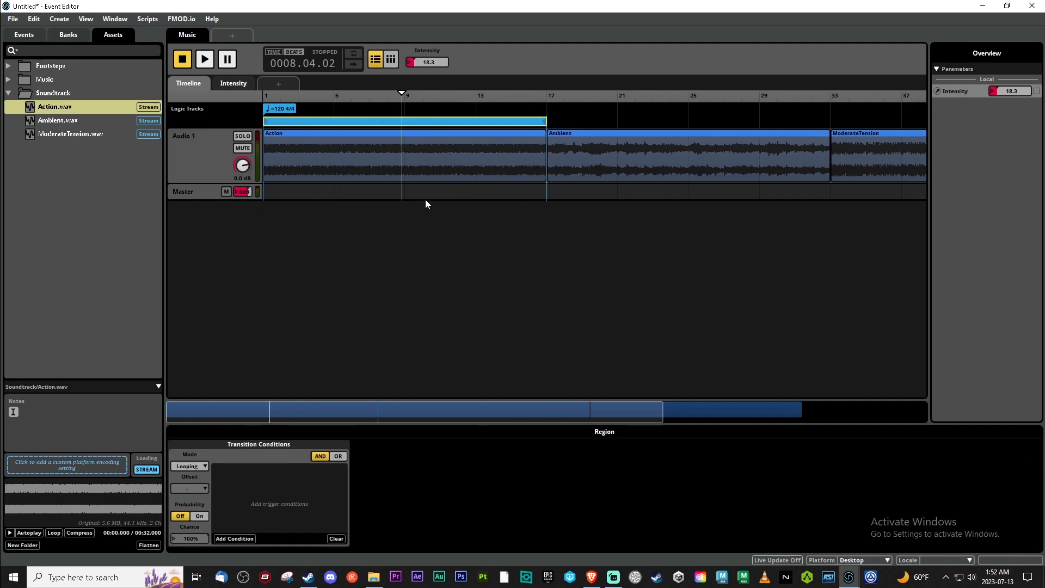
Reorder the timeline instruments so Ambient starts at bar 1, ModerateTension at bar 17 and Action at bar 33.
{"action": "scroll", "coordinate": [419, 200], "scroll_direction": "down", "scroll_amount": 3}
{"action": "left_click", "coordinate": [418, 139]}
{"action": "left_click_drag", "start_coordinate": [418, 139], "coordinate": [765, 150]}
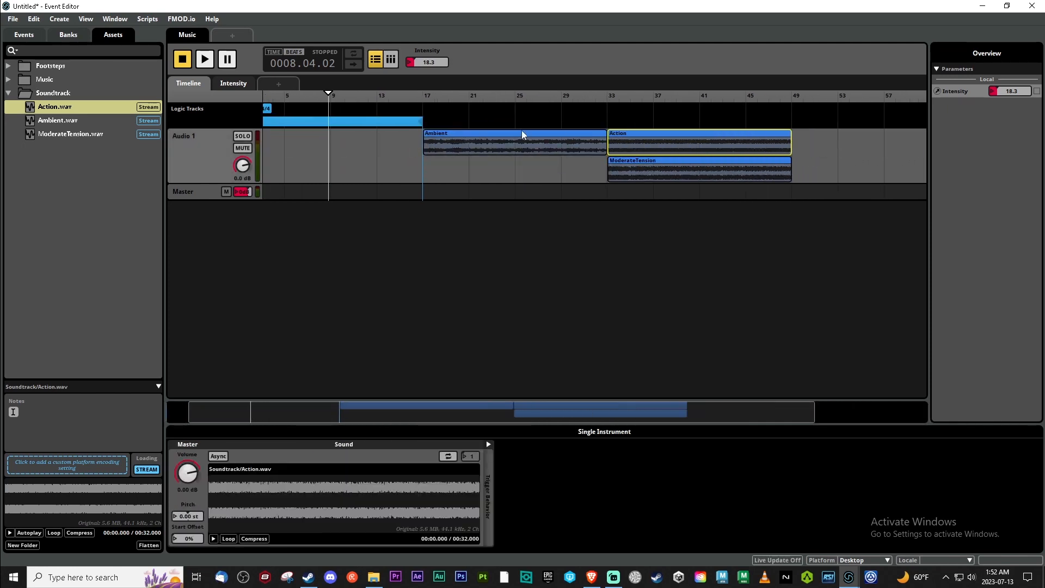
{"action": "left_click_drag", "start_coordinate": [523, 133], "coordinate": [219, 136]}
{"action": "left_click_drag", "start_coordinate": [687, 166], "coordinate": [499, 135]}
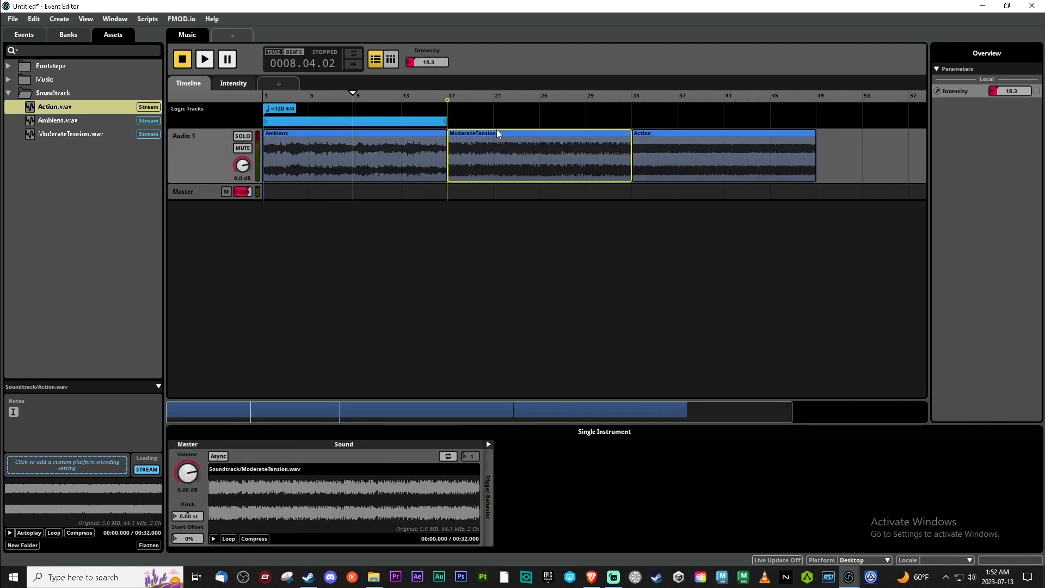
{"action": "left_click", "coordinate": [393, 123]}
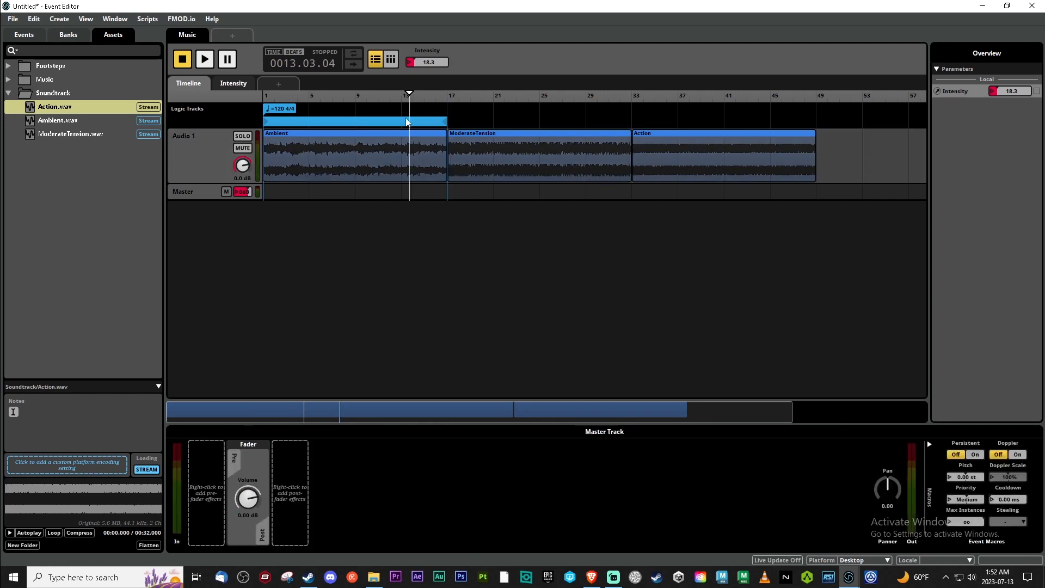
{"action": "right_click", "coordinate": [455, 116]}
{"action": "left_click", "coordinate": [501, 147]}
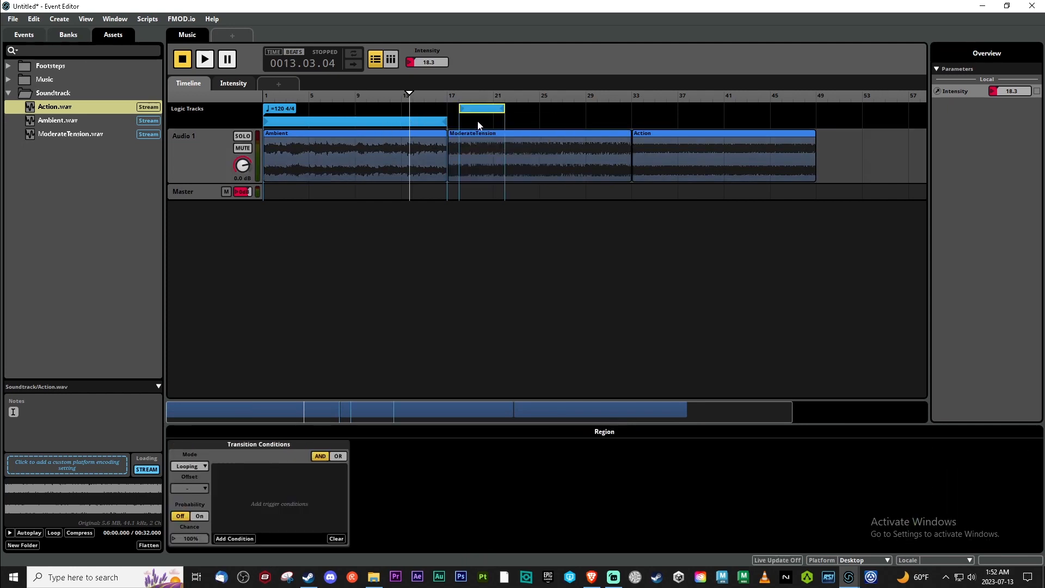
{"action": "left_click_drag", "start_coordinate": [478, 116], "coordinate": [477, 129]}
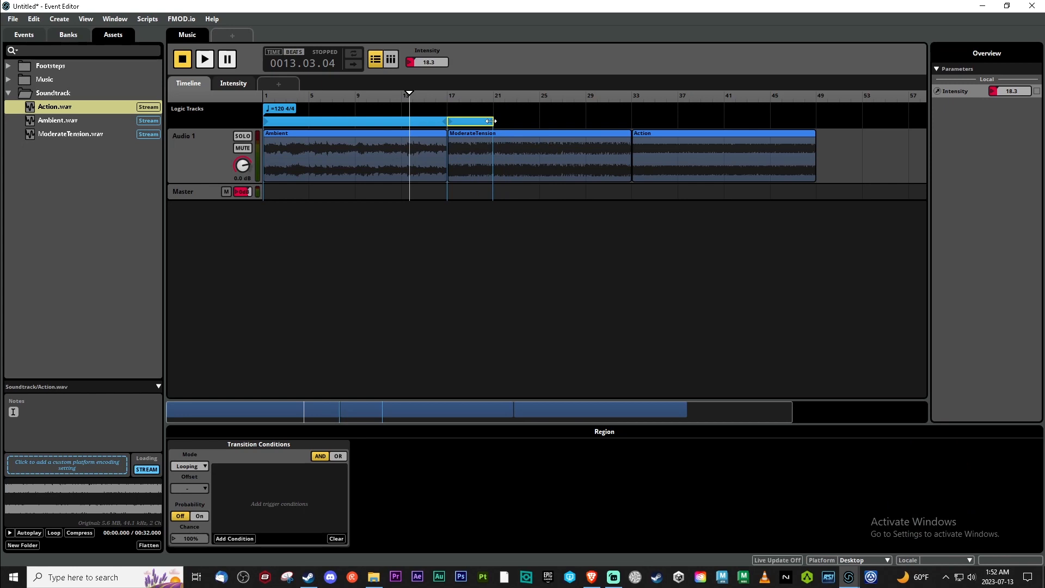
{"action": "key", "text": "Delete"}
{"action": "right_click", "coordinate": [478, 121]}
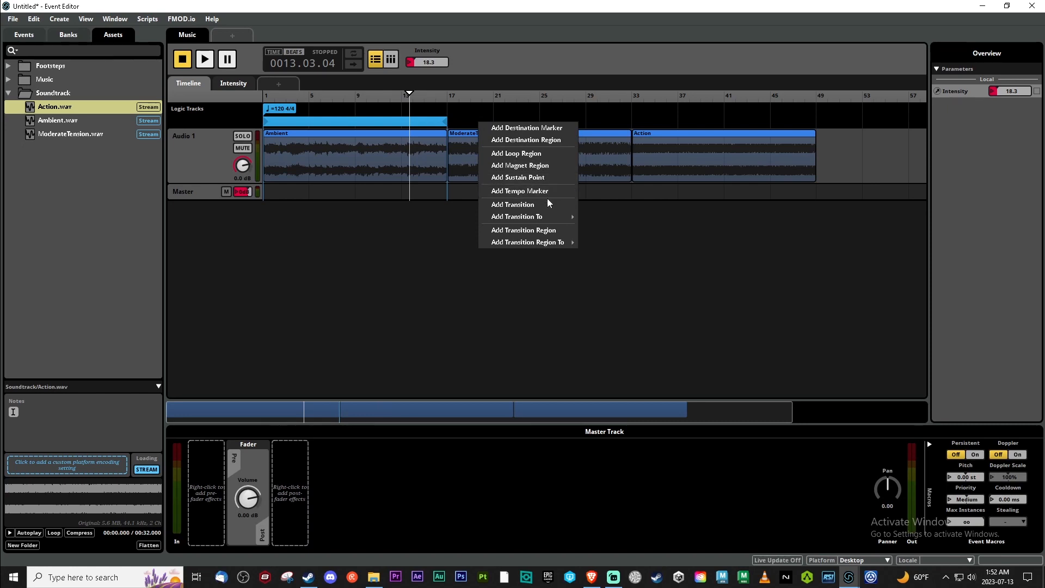
{"action": "mouse_move", "coordinate": [547, 215]}
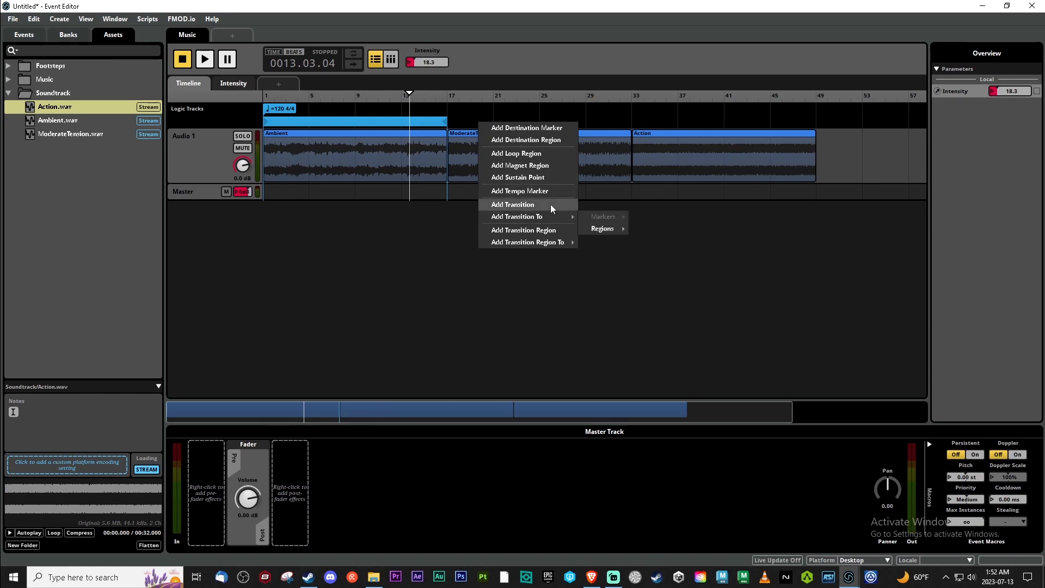
{"action": "mouse_move", "coordinate": [550, 243]}
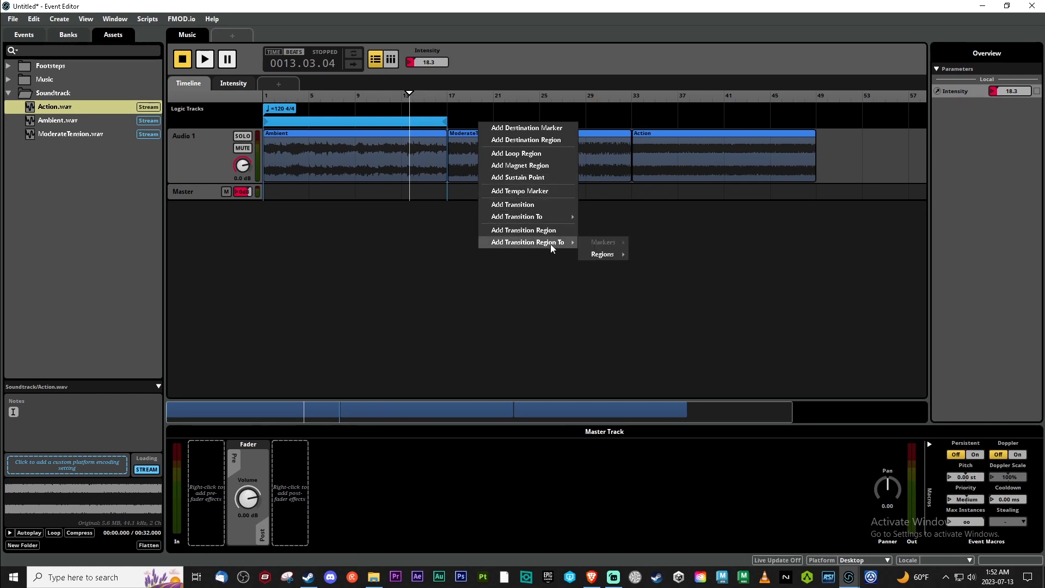
{"action": "mouse_move", "coordinate": [593, 254]}
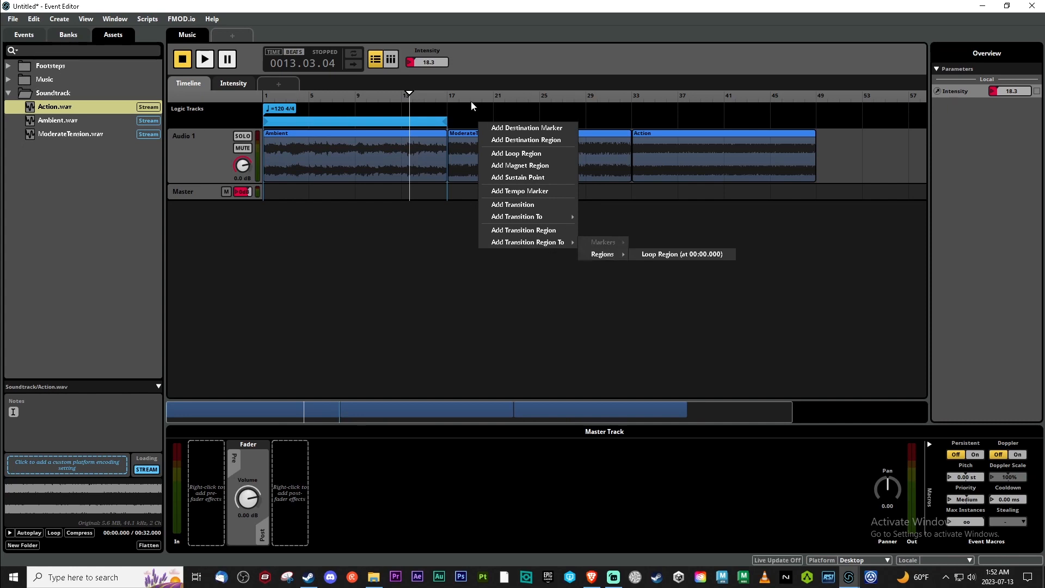
{"action": "left_click", "coordinate": [471, 101]}
Add a destination region at bar 17, where ModerateTension starts, and name it Moderate.
{"action": "right_click", "coordinate": [449, 106]}
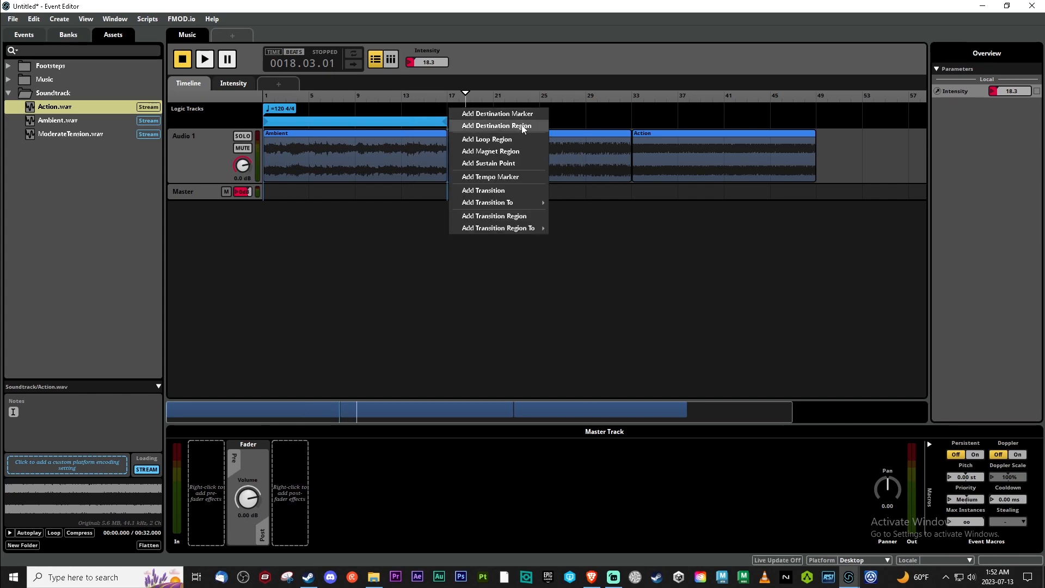
{"action": "left_click", "coordinate": [523, 128]}
{"action": "double_click", "coordinate": [474, 109]}
{"action": "type", "text": "Moderate"}
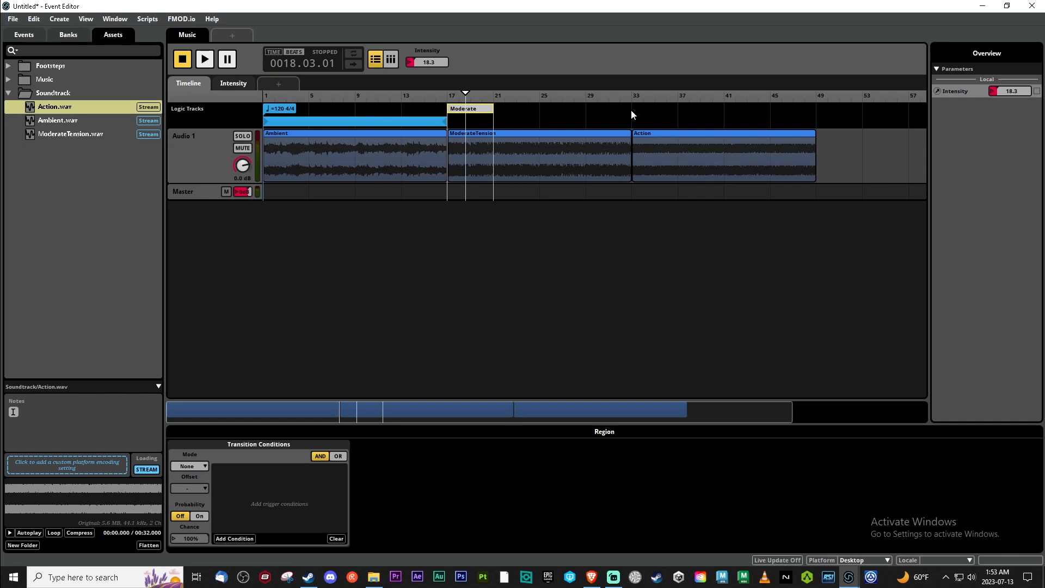
Add a destination region at bar 33, where the Action instrument starts, and name it Action.
{"action": "right_click", "coordinate": [631, 109]}
{"action": "left_click", "coordinate": [652, 128]}
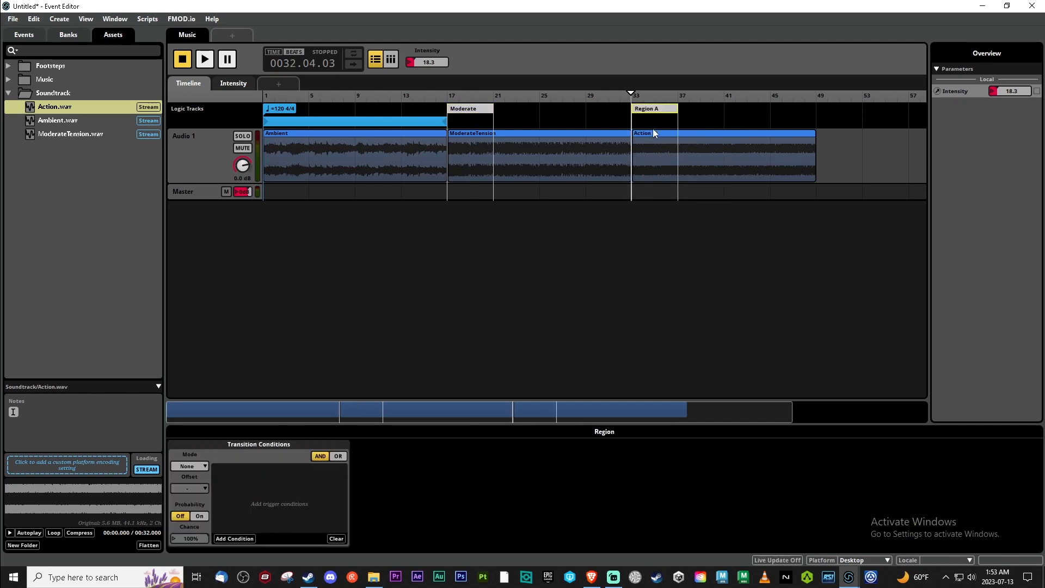
{"action": "double_click", "coordinate": [653, 109]}
{"action": "type", "text": "Action"}
{"action": "key", "text": "Return"}
Add a destination region at bar 1 above the loop region and place the Moderate and Action regions in the same row.
{"action": "right_click", "coordinate": [376, 112]}
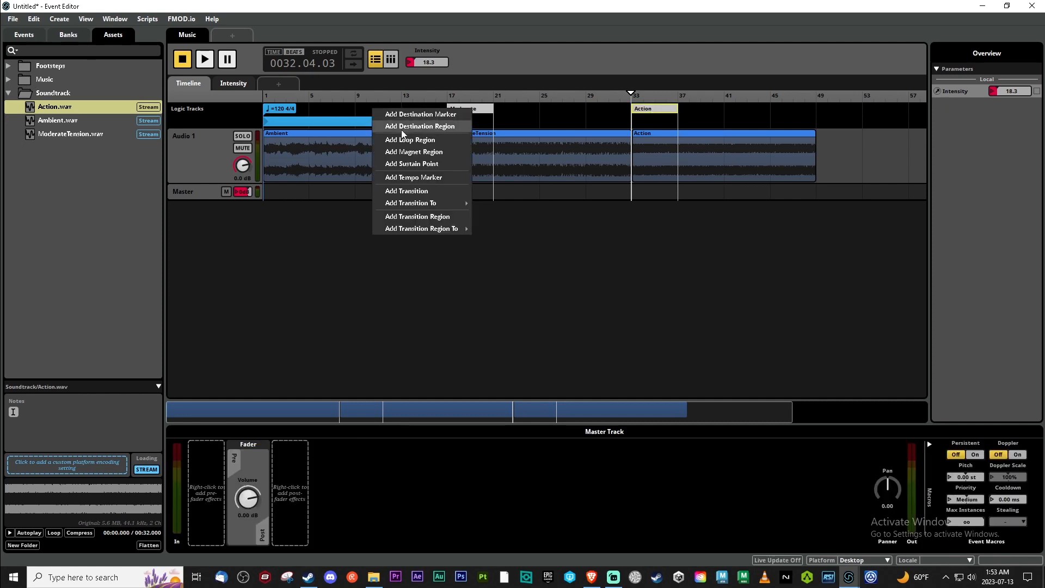
{"action": "left_click", "coordinate": [407, 123]}
{"action": "left_click", "coordinate": [399, 108]}
{"action": "left_click_drag", "start_coordinate": [399, 107], "coordinate": [344, 137]}
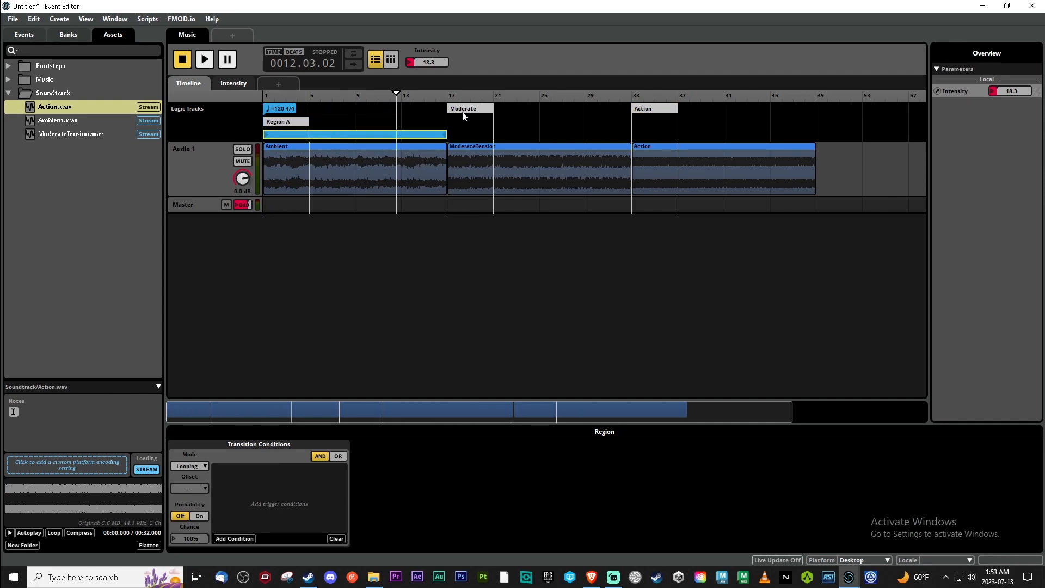
{"action": "left_click_drag", "start_coordinate": [463, 115], "coordinate": [467, 132]}
{"action": "left_click_drag", "start_coordinate": [640, 115], "coordinate": [642, 128]}
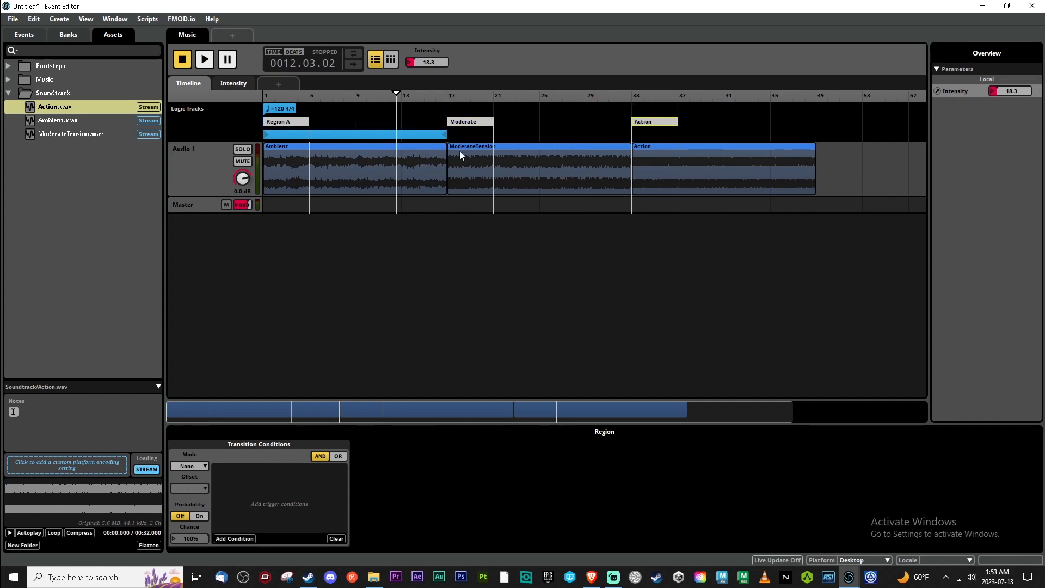
Rename the destination region at bar 1 as Ambient.
{"action": "double_click", "coordinate": [289, 121]}
{"action": "key", "text": "ctrl+a"}
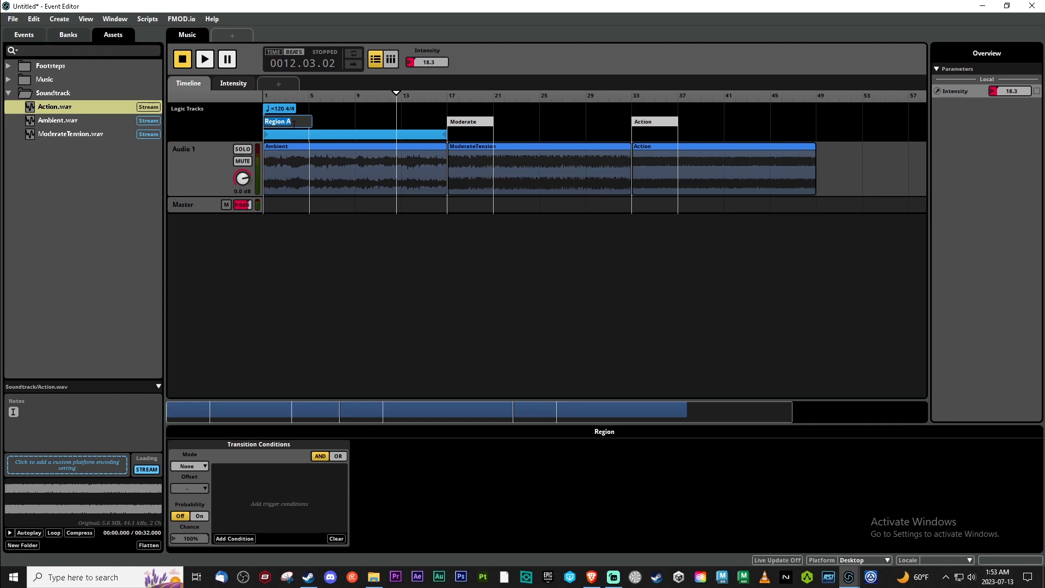
{"action": "type", "text": "Ambient"}
{"action": "key", "text": "Return"}
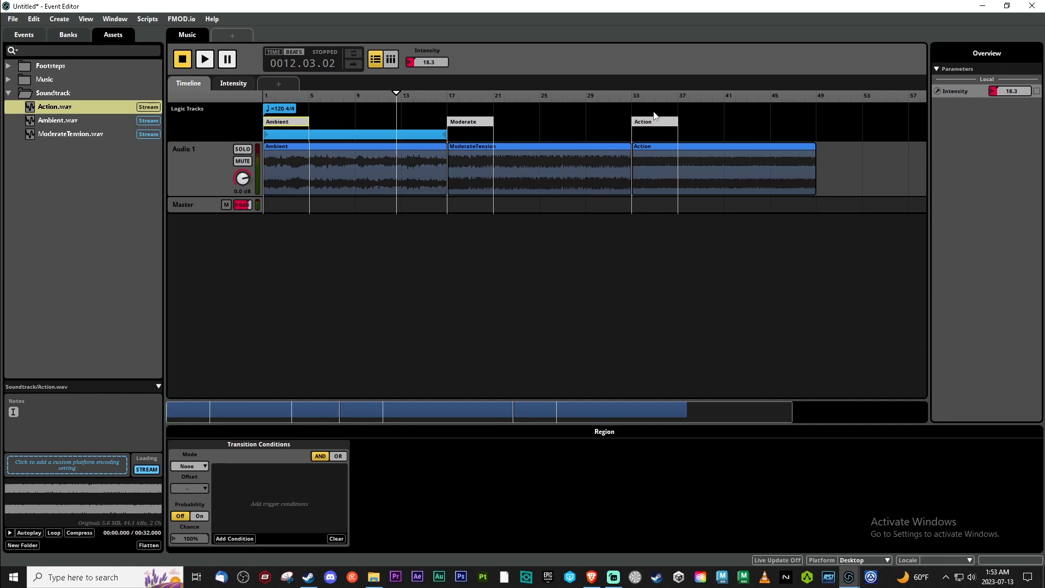
Add a transition marker to the Moderate region and place it at bar 13, between the Ambient and Moderate regions.
{"action": "left_click", "coordinate": [276, 136]}
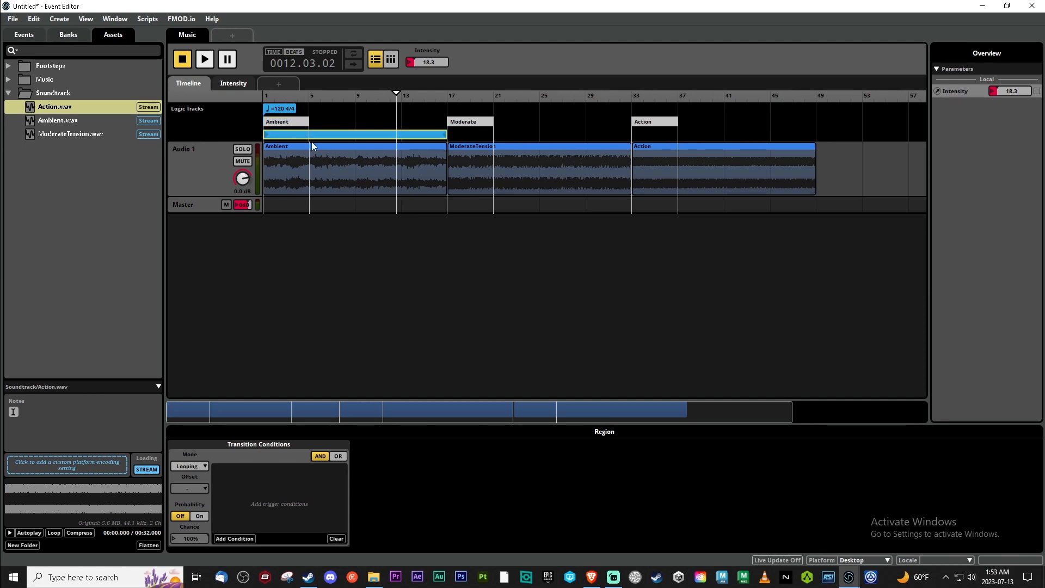
{"action": "right_click", "coordinate": [335, 126]}
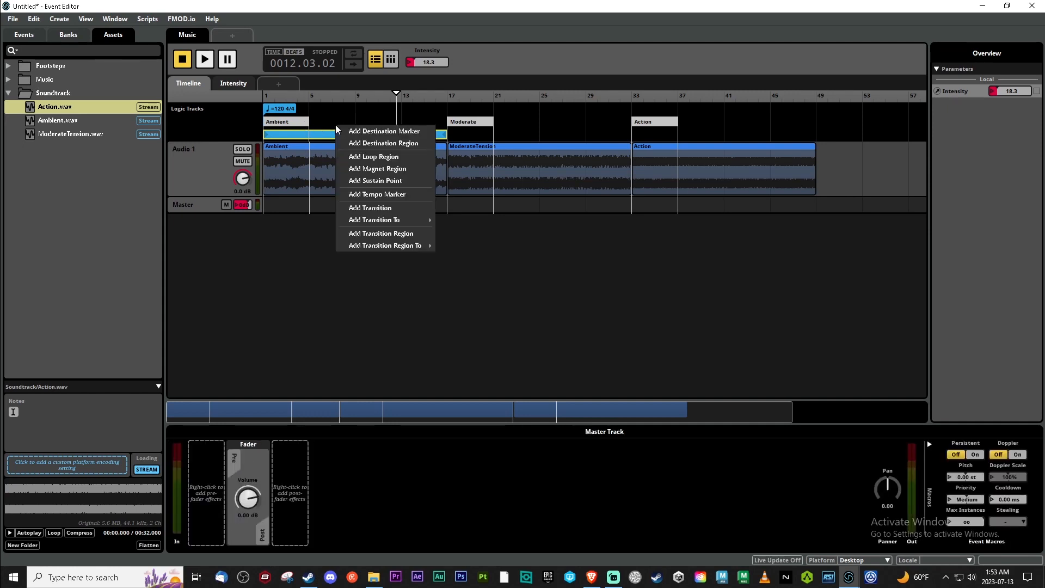
{"action": "mouse_move", "coordinate": [423, 220]}
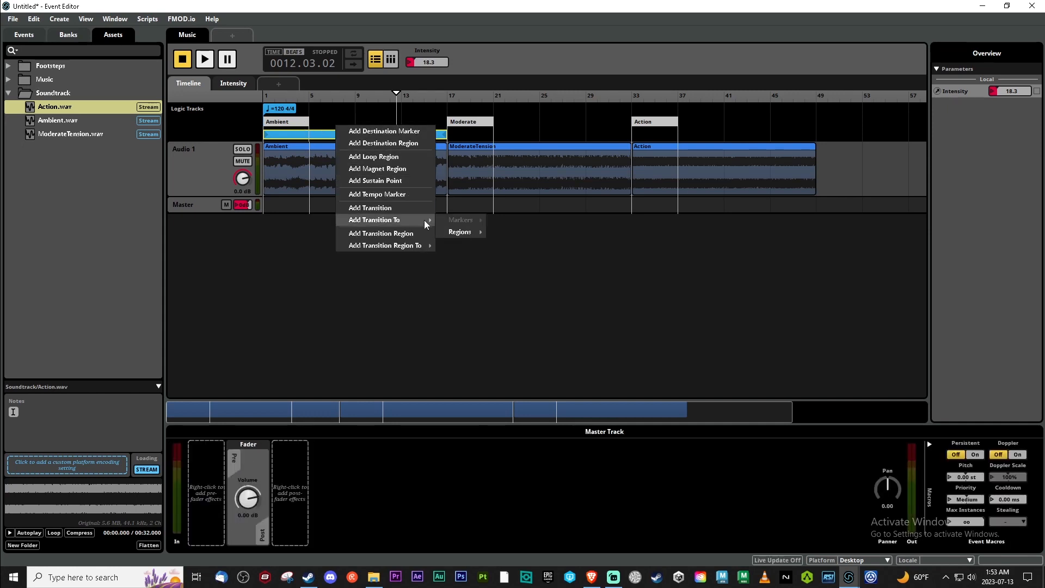
{"action": "mouse_move", "coordinate": [465, 236]}
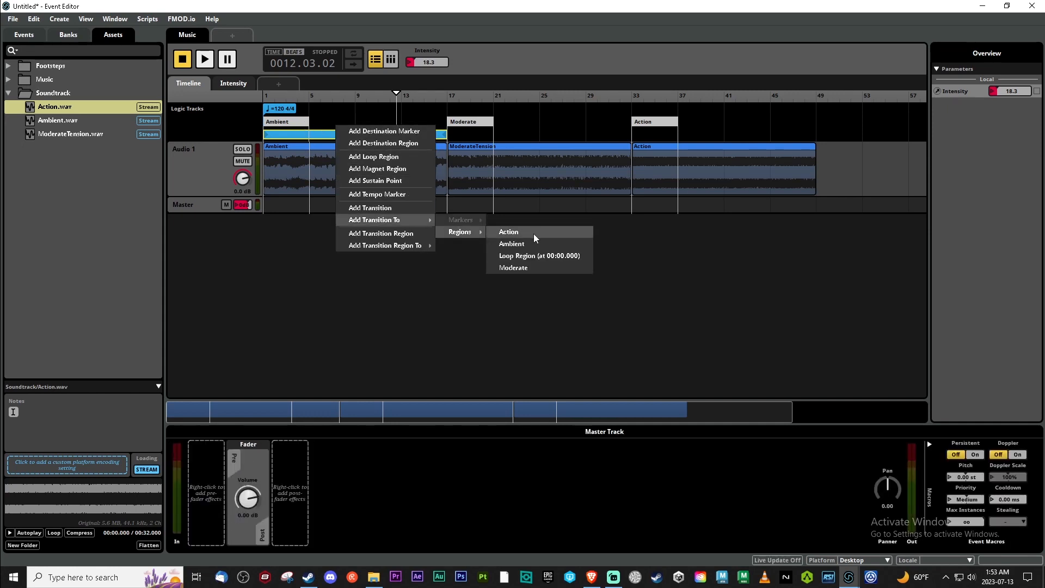
{"action": "left_click", "coordinate": [527, 270]}
{"action": "mouse_move", "coordinate": [338, 123]}
{"action": "left_mouse_down"}
{"action": "mouse_move", "coordinate": [399, 124]}
{"action": "mouse_move", "coordinate": [380, 126]}
{"action": "left_mouse_up"}
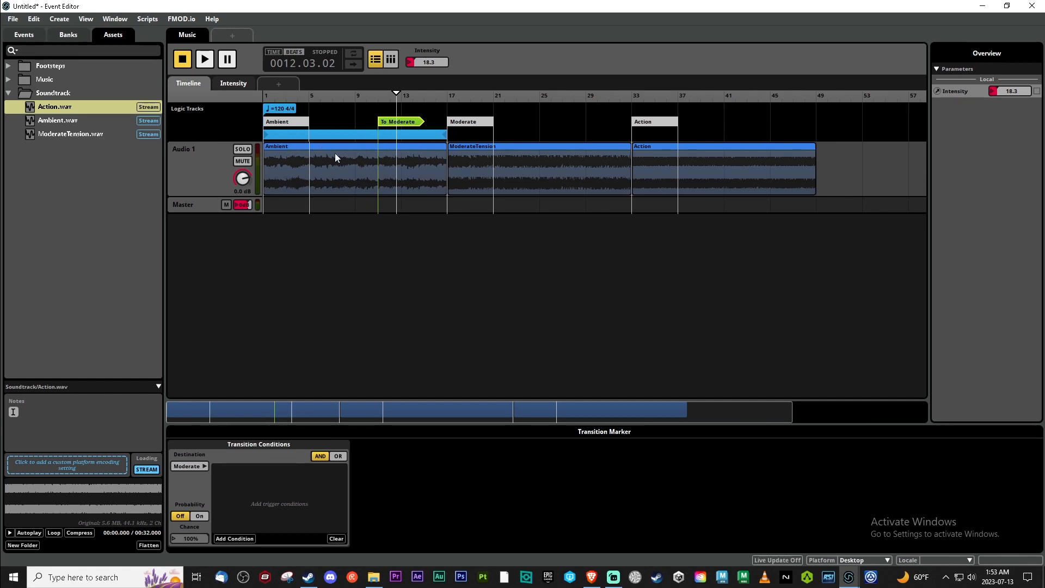
{"action": "mouse_move", "coordinate": [387, 124]}
{"action": "left_mouse_down"}
{"action": "mouse_move", "coordinate": [370, 124]}
{"action": "mouse_move", "coordinate": [416, 128]}
{"action": "left_mouse_up"}
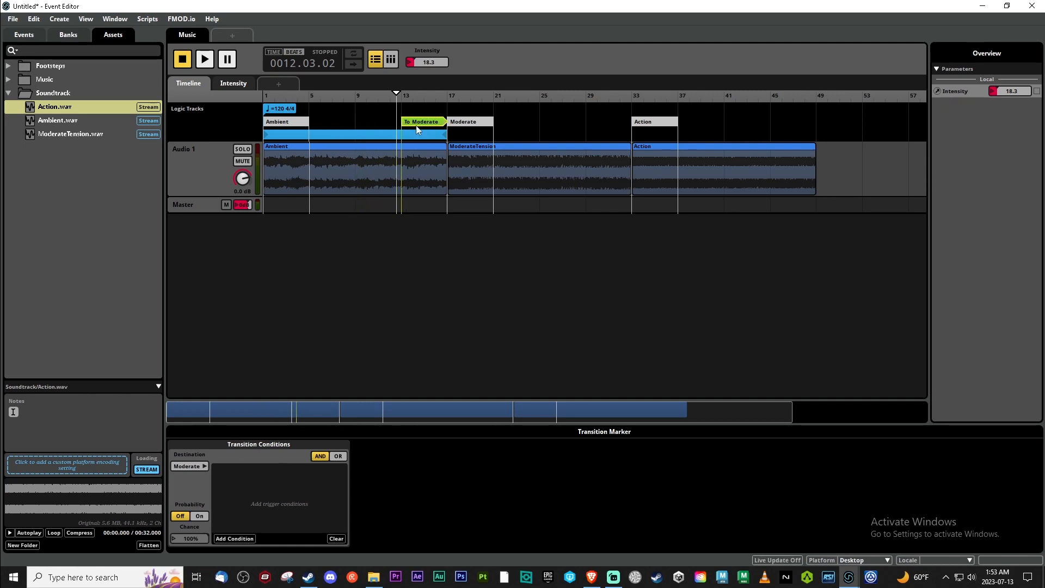
Give the To Moderate marker a transition timeline and crossfade the source and destination audio across it.
{"action": "double_click", "coordinate": [418, 126]}
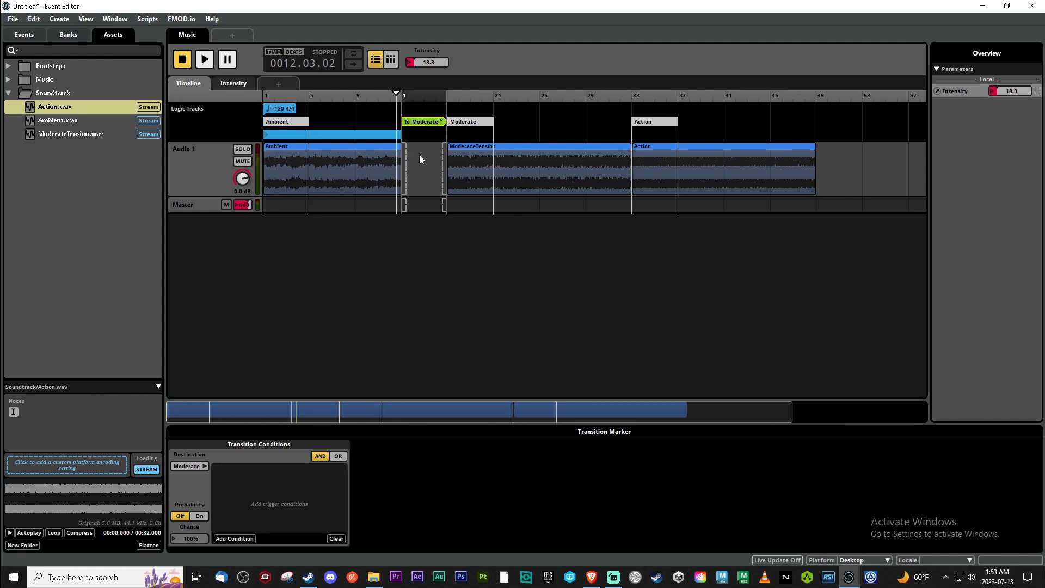
{"action": "mouse_move", "coordinate": [404, 155]}
{"action": "left_mouse_down"}
{"action": "mouse_move", "coordinate": [451, 152]}
{"action": "mouse_move", "coordinate": [402, 185]}
{"action": "left_mouse_up"}
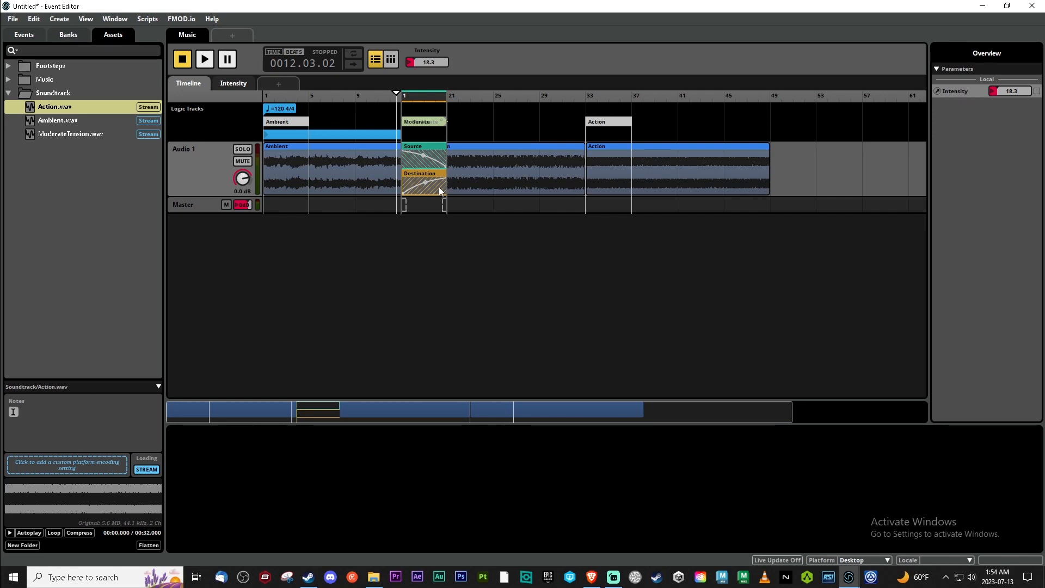
{"action": "left_click", "coordinate": [515, 121]}
{"action": "left_click", "coordinate": [416, 123]}
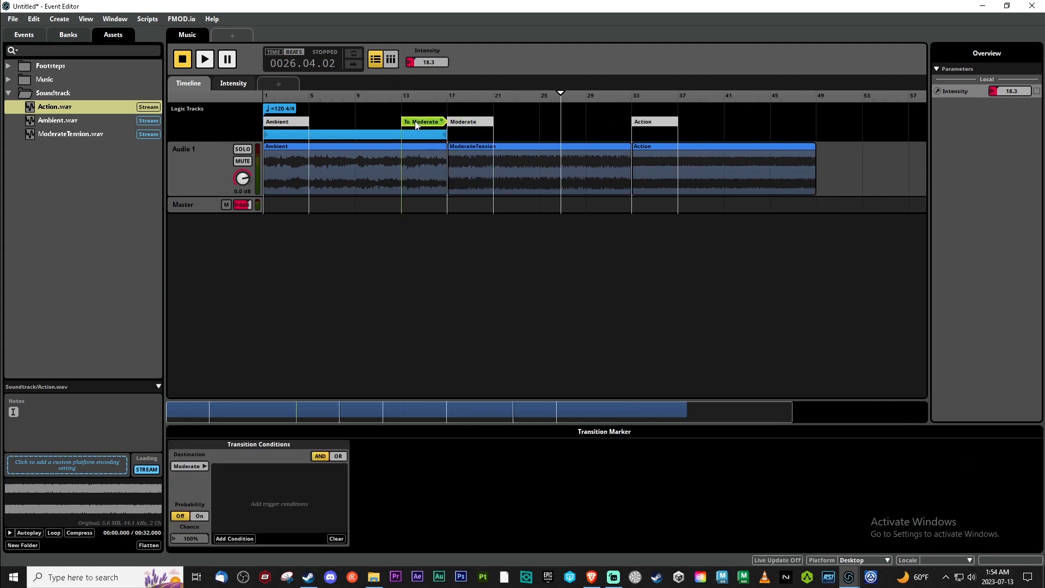
Add a transition marker to the Ambient region at about bar 20, in the row below the Moderate region.
{"action": "right_click", "coordinate": [490, 137]}
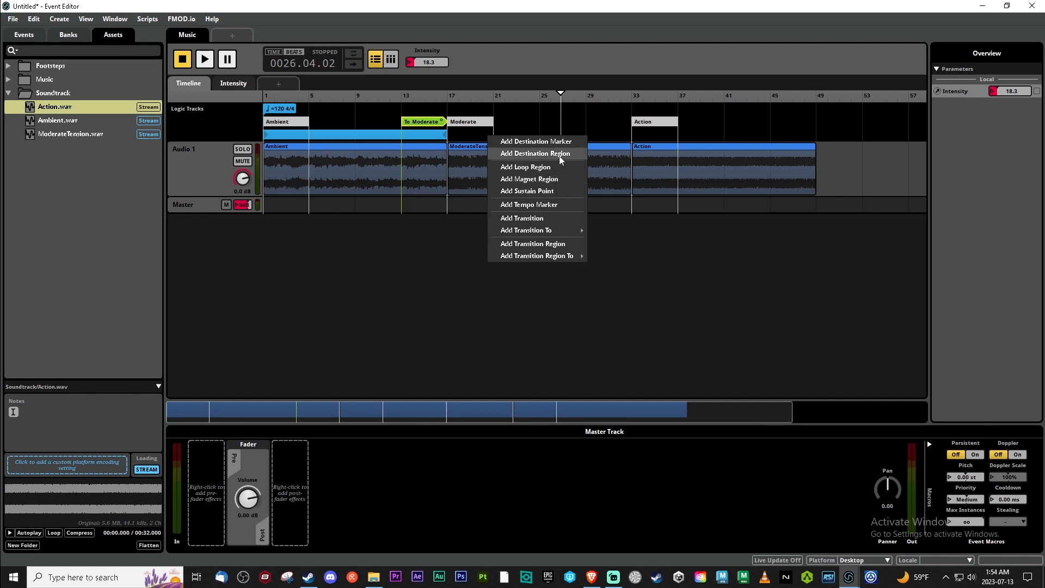
{"action": "mouse_move", "coordinate": [557, 228]}
{"action": "mouse_move", "coordinate": [625, 242]}
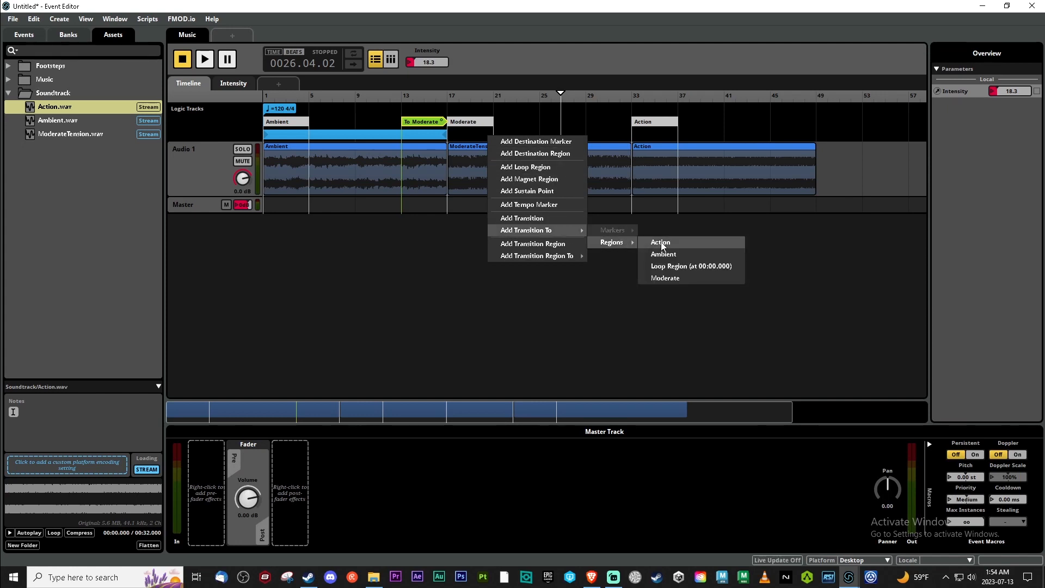
{"action": "left_click", "coordinate": [669, 255]}
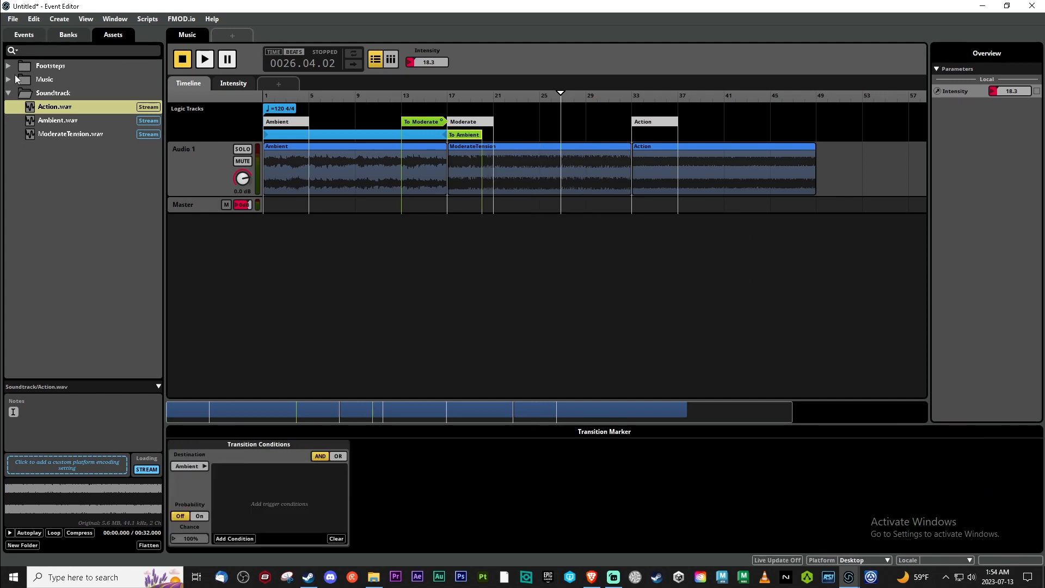
{"action": "left_click_drag", "start_coordinate": [461, 136], "coordinate": [482, 141]}
Give the To Ambient marker a transition timeline with a crossfade between source and destination audio.
{"action": "double_click", "coordinate": [477, 134]}
{"action": "mouse_move", "coordinate": [488, 149]}
{"action": "left_mouse_down"}
{"action": "mouse_move", "coordinate": [523, 184]}
{"action": "mouse_move", "coordinate": [466, 184]}
{"action": "left_mouse_up"}
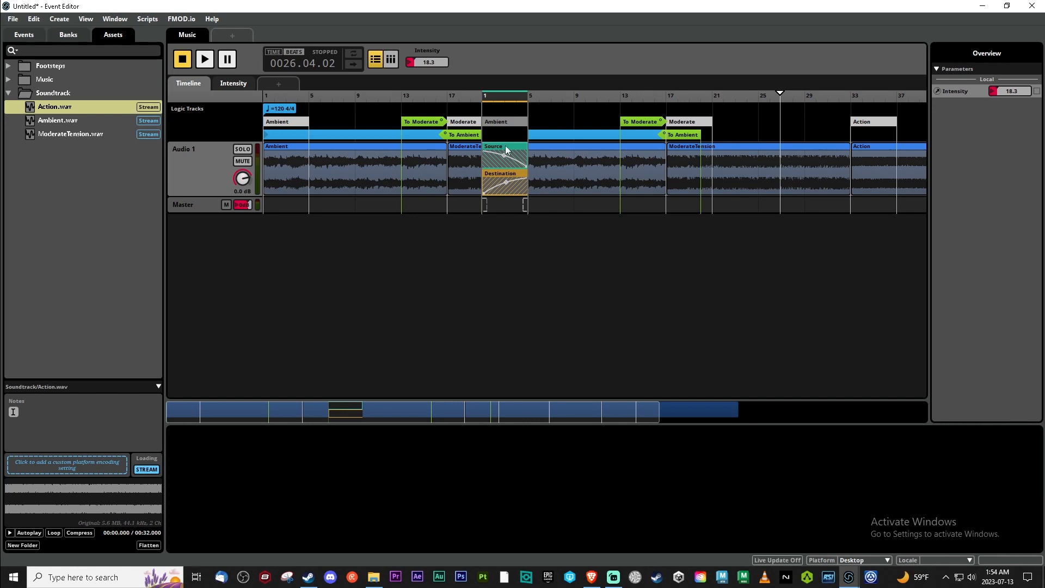
{"action": "left_click", "coordinate": [465, 135]}
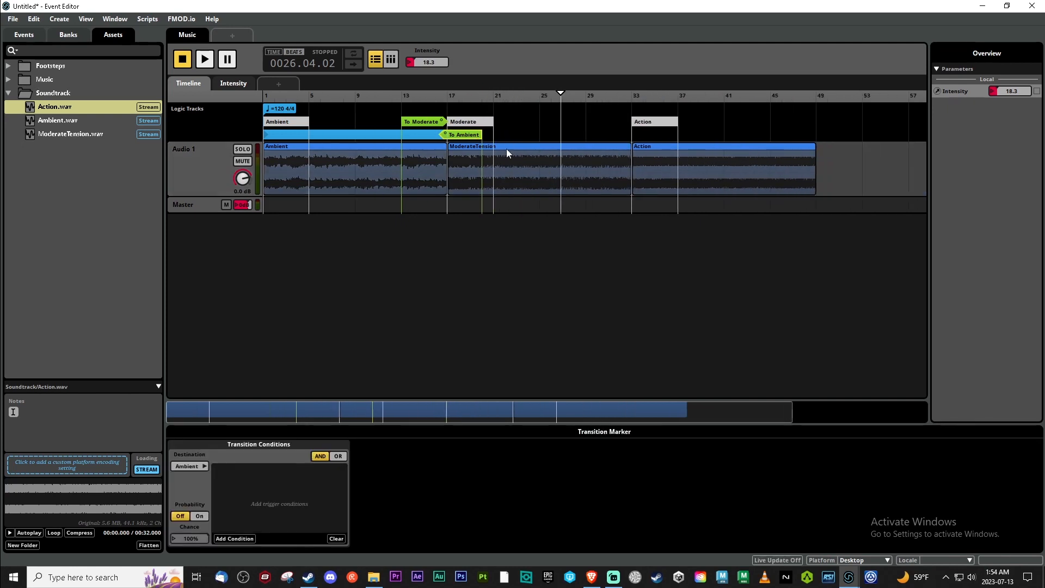
Add a transition marker to the Action region at about bar 30, near the end of the ModerateTension section.
{"action": "right_click", "coordinate": [599, 136]}
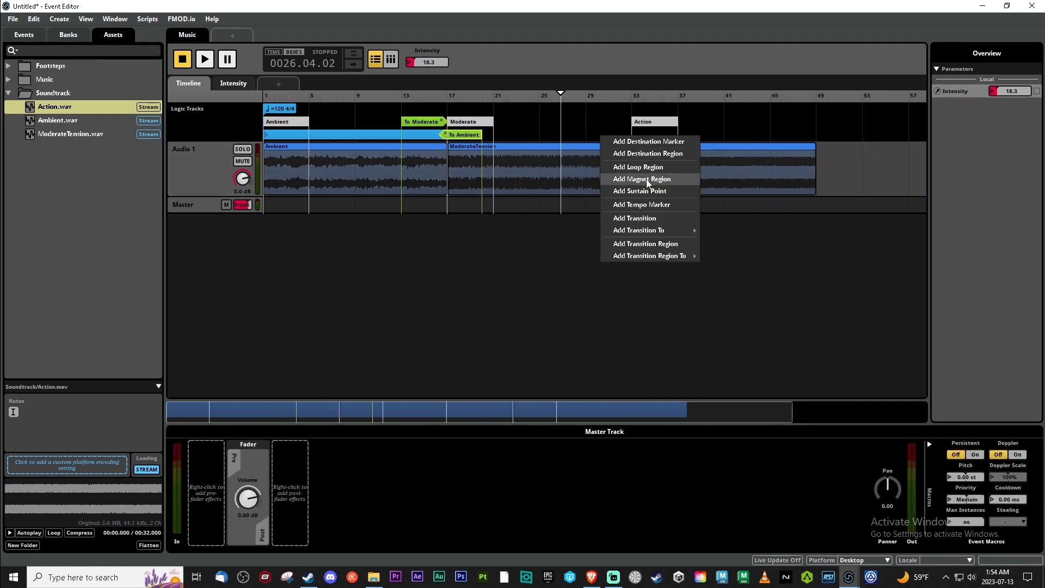
{"action": "mouse_move", "coordinate": [656, 231]}
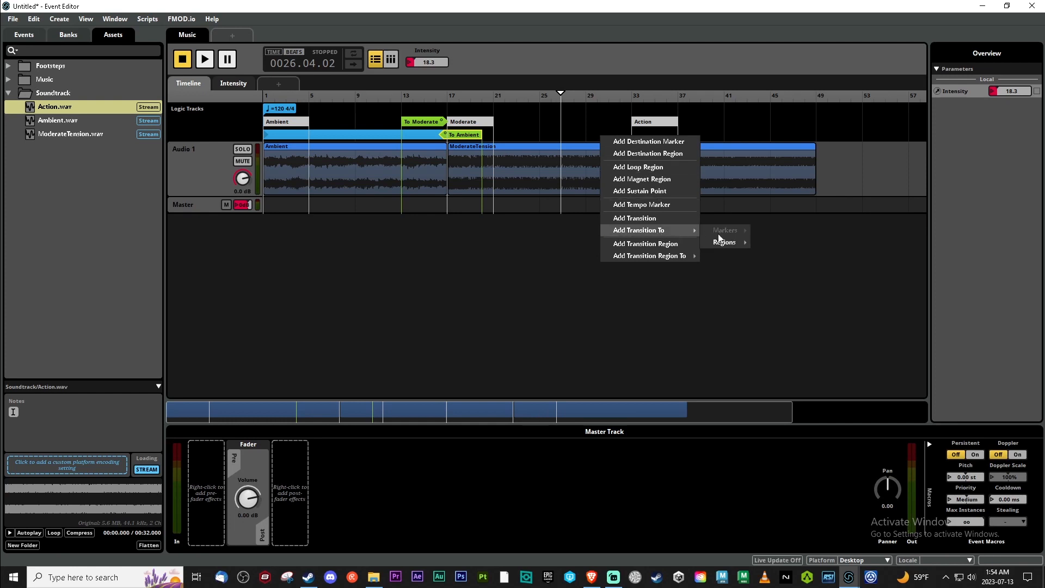
{"action": "mouse_move", "coordinate": [724, 242]}
{"action": "left_click", "coordinate": [782, 246]}
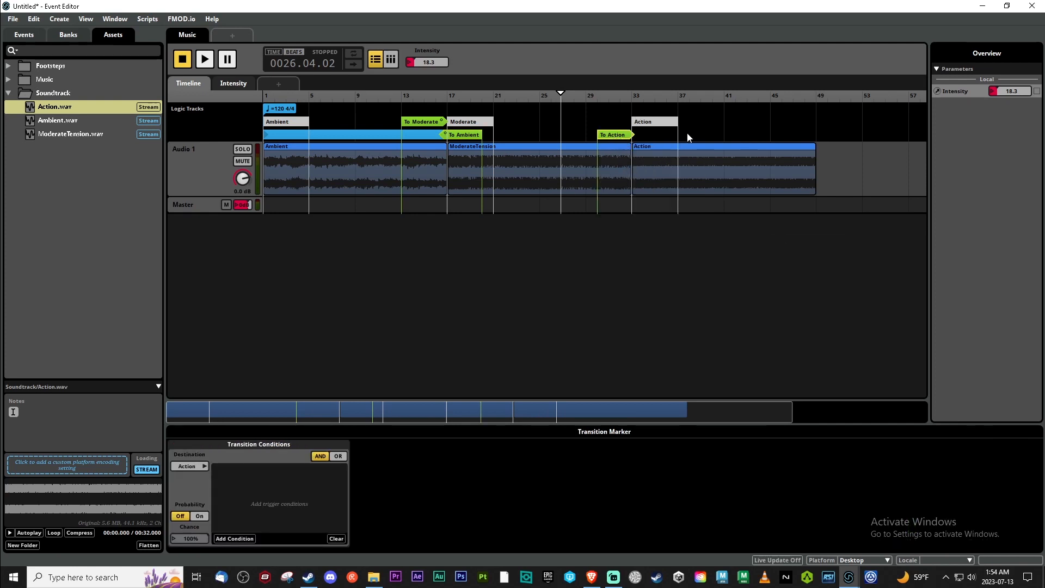
Give the To Action marker a transition timeline and crossfade the source and destination audio across it.
{"action": "double_click", "coordinate": [615, 139]}
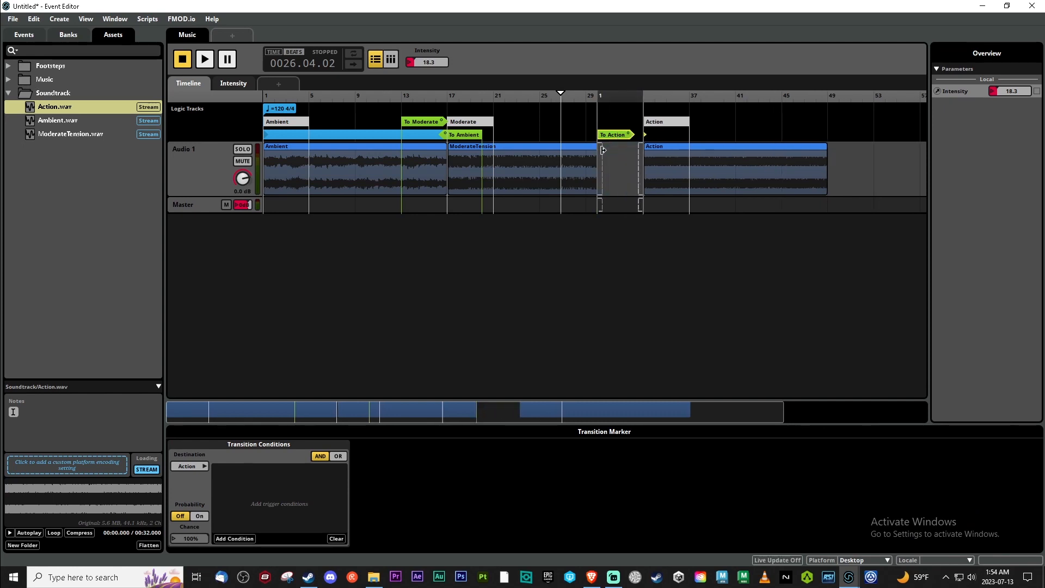
{"action": "left_click_drag", "start_coordinate": [649, 156], "coordinate": [589, 175]}
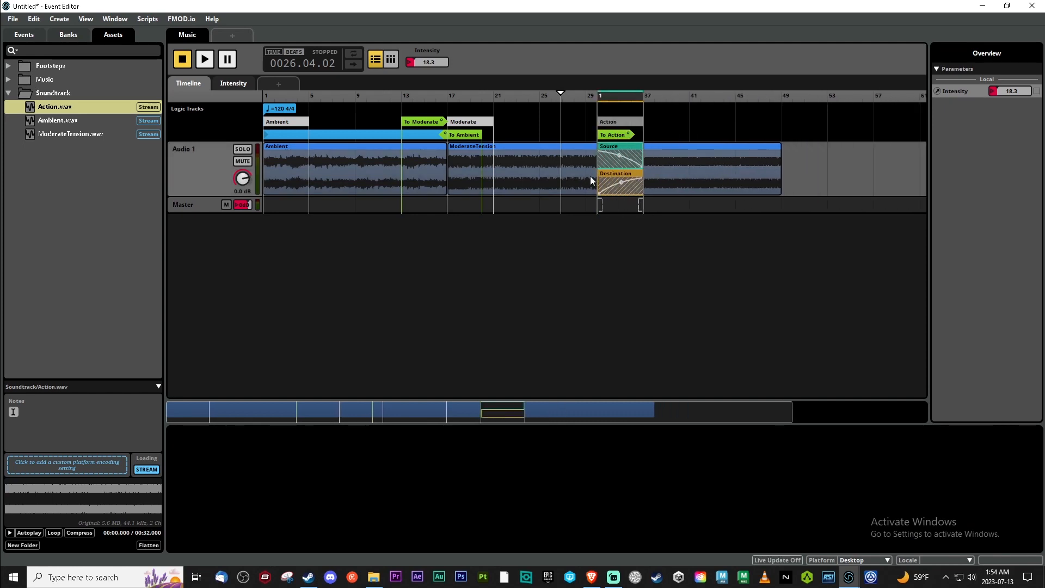
{"action": "left_click", "coordinate": [562, 117]}
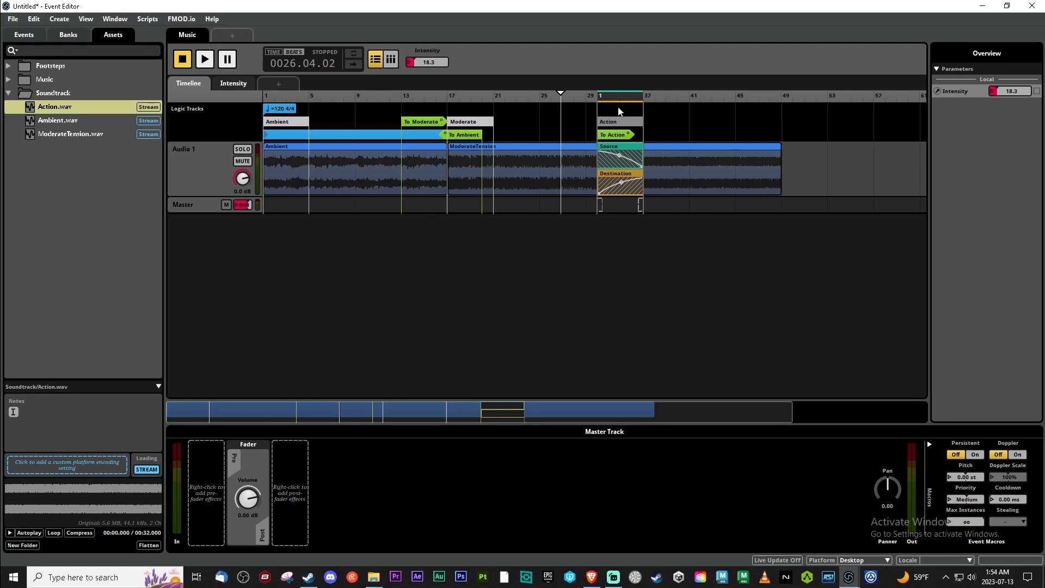
{"action": "left_click_drag", "start_coordinate": [619, 127], "coordinate": [653, 127]}
{"action": "left_click", "coordinate": [781, 139]}
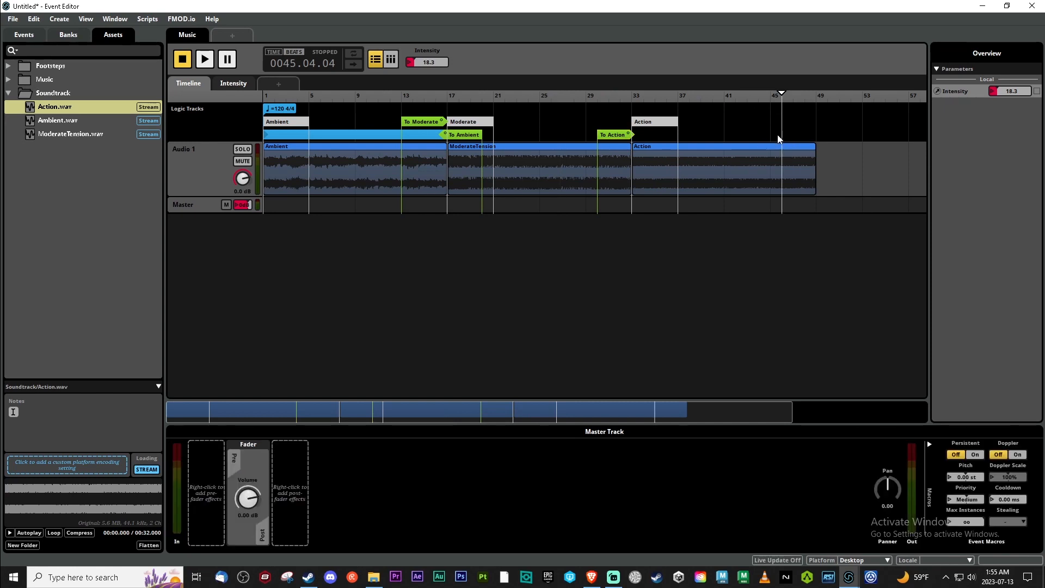
Add a transition marker to the Moderate region at bar 37, in the row below the Action region.
{"action": "right_click", "coordinate": [674, 139]}
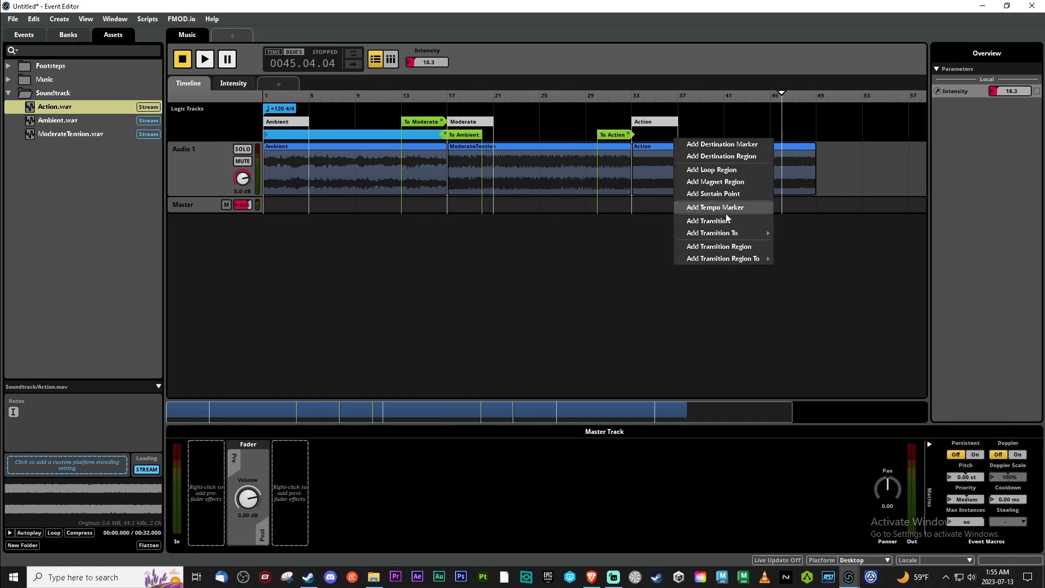
{"action": "mouse_move", "coordinate": [745, 262]}
{"action": "mouse_move", "coordinate": [789, 271]}
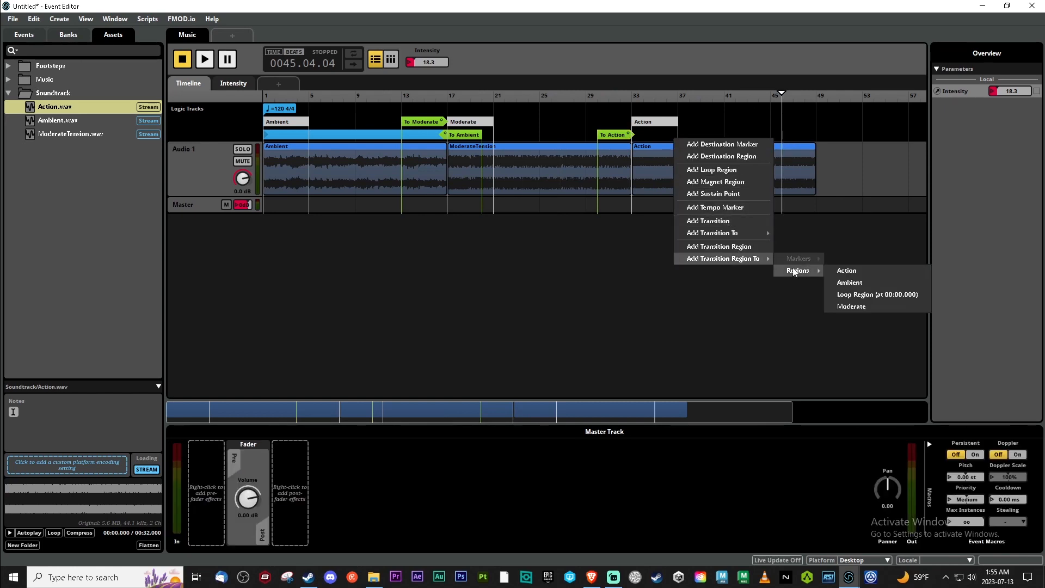
{"action": "mouse_move", "coordinate": [732, 234]}
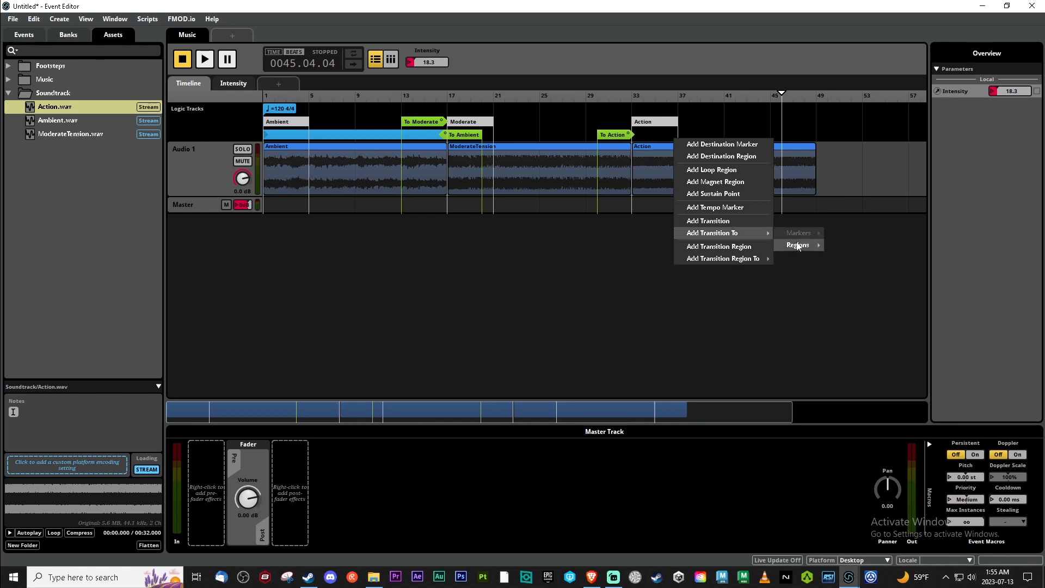
{"action": "mouse_move", "coordinate": [805, 247]}
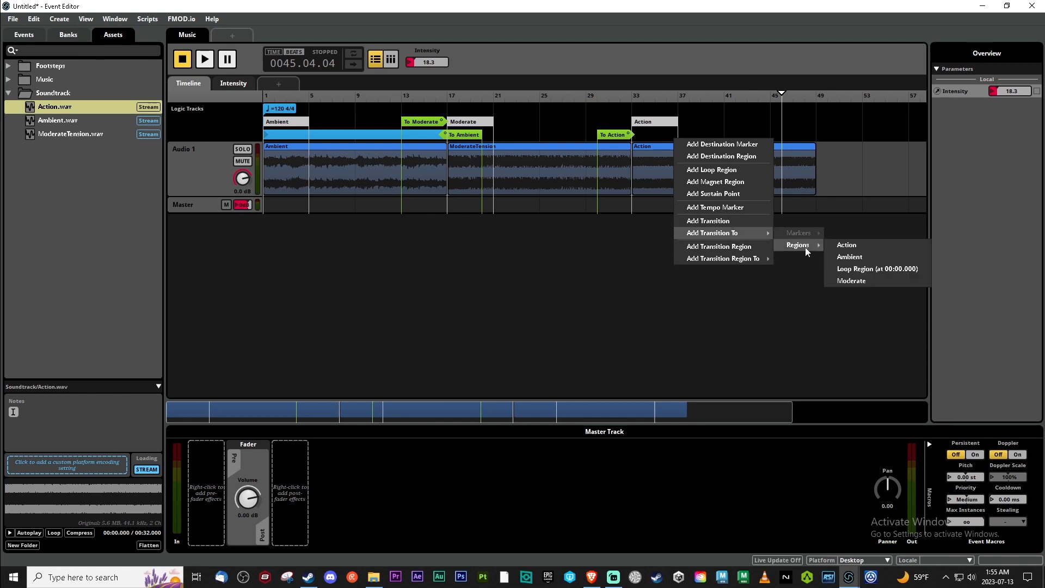
{"action": "left_click", "coordinate": [862, 282]}
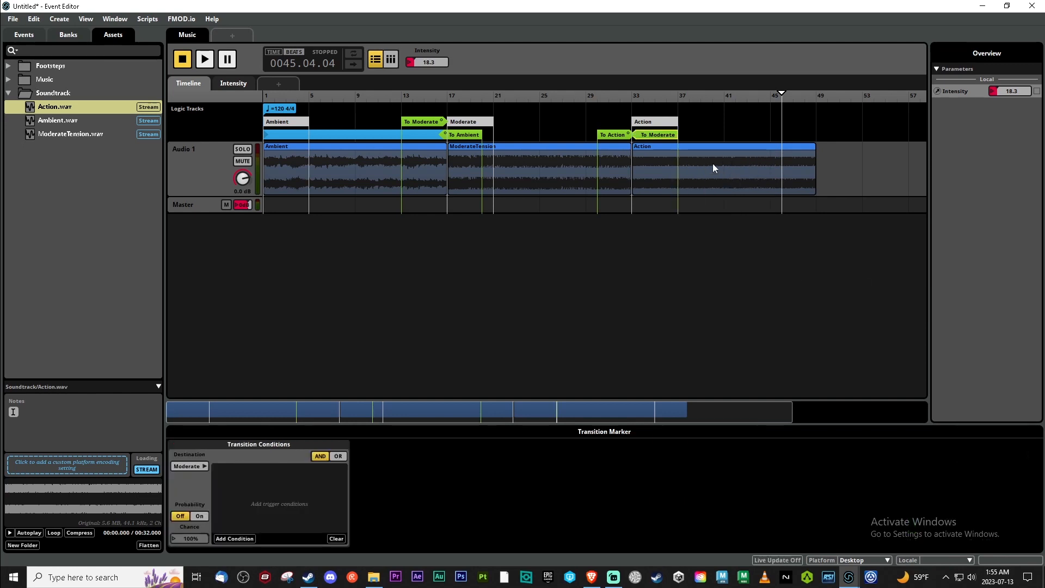
Add a transition to the Ambient region at bar 37 beneath the To Moderate marker, and move the loop region to the lowest logic row.
{"action": "right_click", "coordinate": [688, 131]}
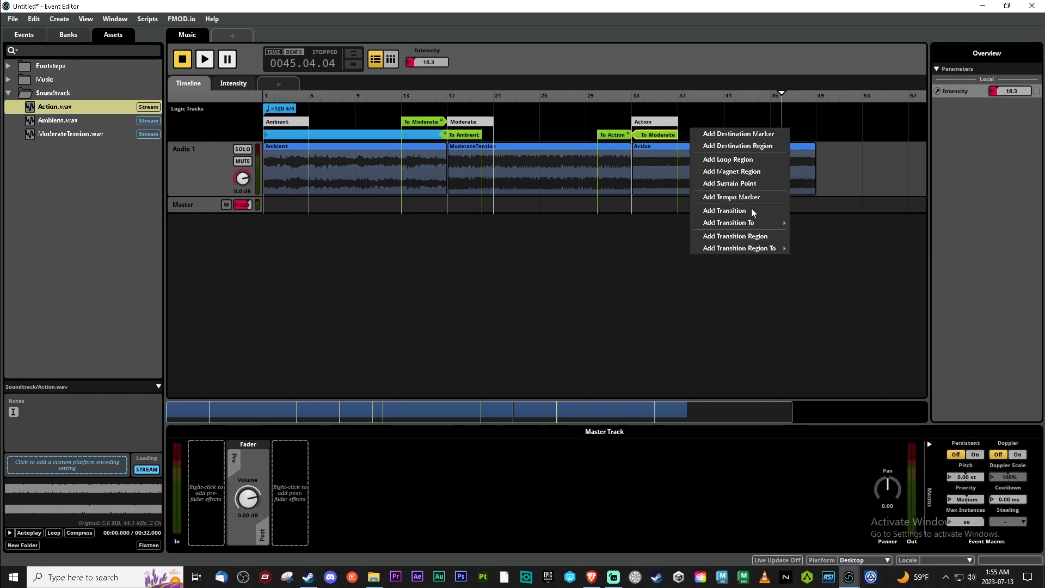
{"action": "mouse_move", "coordinate": [753, 222]}
{"action": "mouse_move", "coordinate": [817, 236]}
{"action": "left_click", "coordinate": [876, 239]}
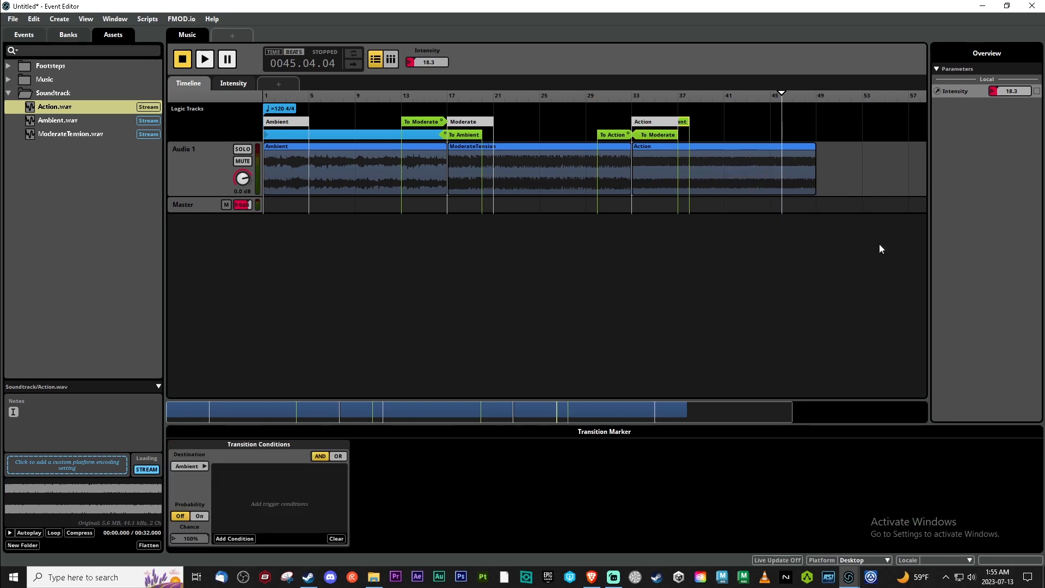
{"action": "mouse_move", "coordinate": [685, 124]}
{"action": "left_mouse_down"}
{"action": "mouse_move", "coordinate": [693, 146]}
{"action": "mouse_move", "coordinate": [668, 153]}
{"action": "left_mouse_up"}
{"action": "left_click_drag", "start_coordinate": [392, 135], "coordinate": [391, 162]}
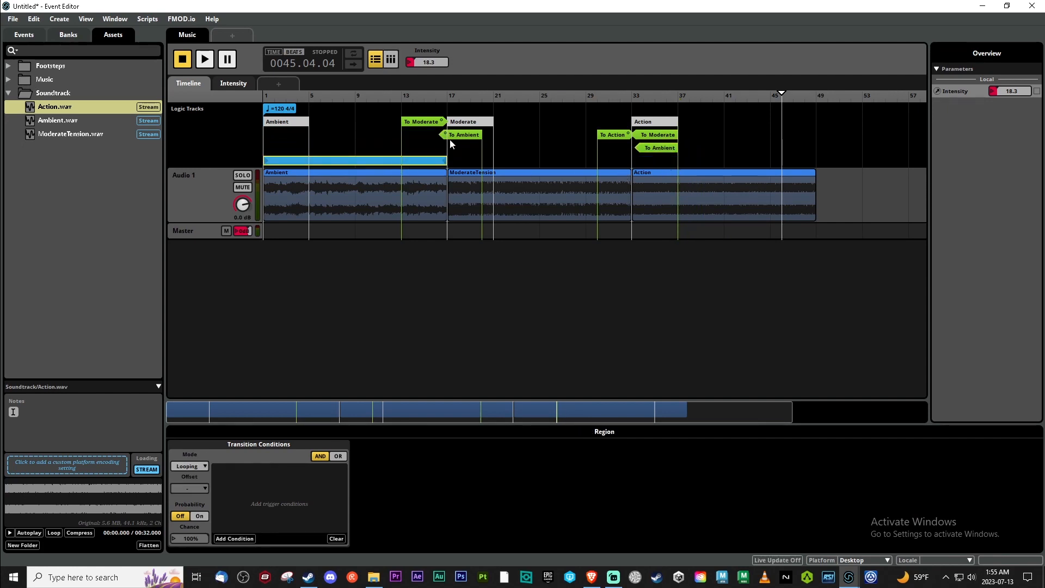
Add loop regions over the ModerateTension section (bars 17 to 33) and the Action section (bars 33 to 49).
{"action": "left_click", "coordinate": [450, 162]}
{"action": "right_click", "coordinate": [450, 161]}
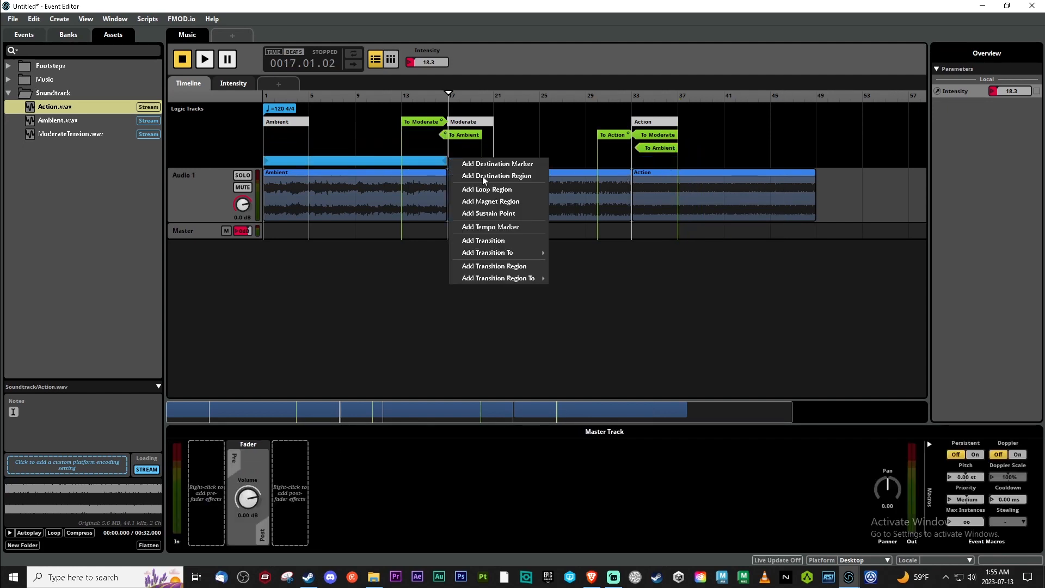
{"action": "left_click", "coordinate": [526, 189]}
{"action": "left_click_drag", "start_coordinate": [493, 162], "coordinate": [815, 161]}
{"action": "right_click", "coordinate": [638, 166]}
{"action": "left_click", "coordinate": [659, 194]}
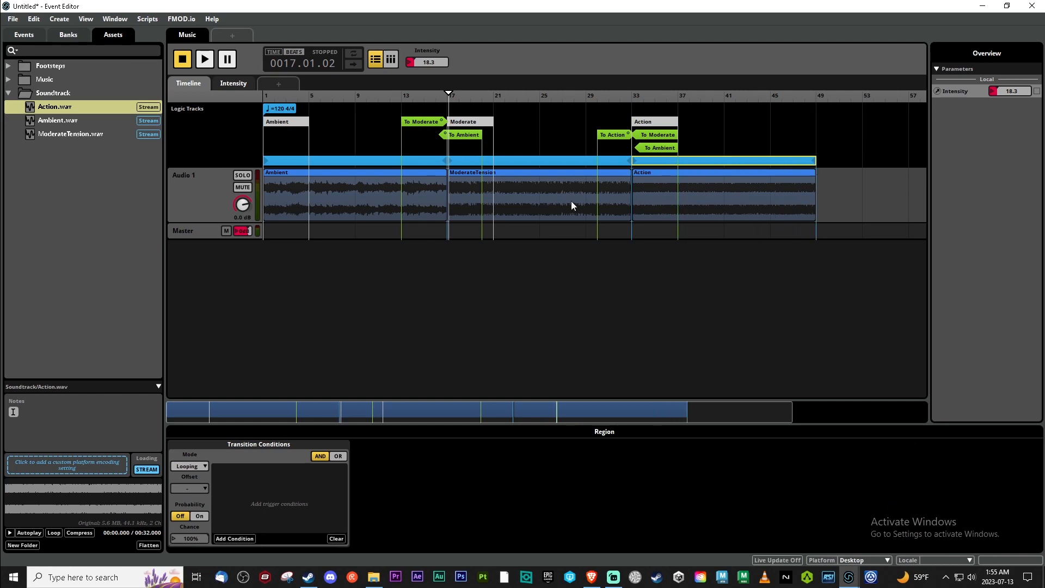
Examine the Ambient loop region, the To Moderate marker and the source and destination crossfade in the marker's transition timeline.
{"action": "left_click", "coordinate": [264, 163]}
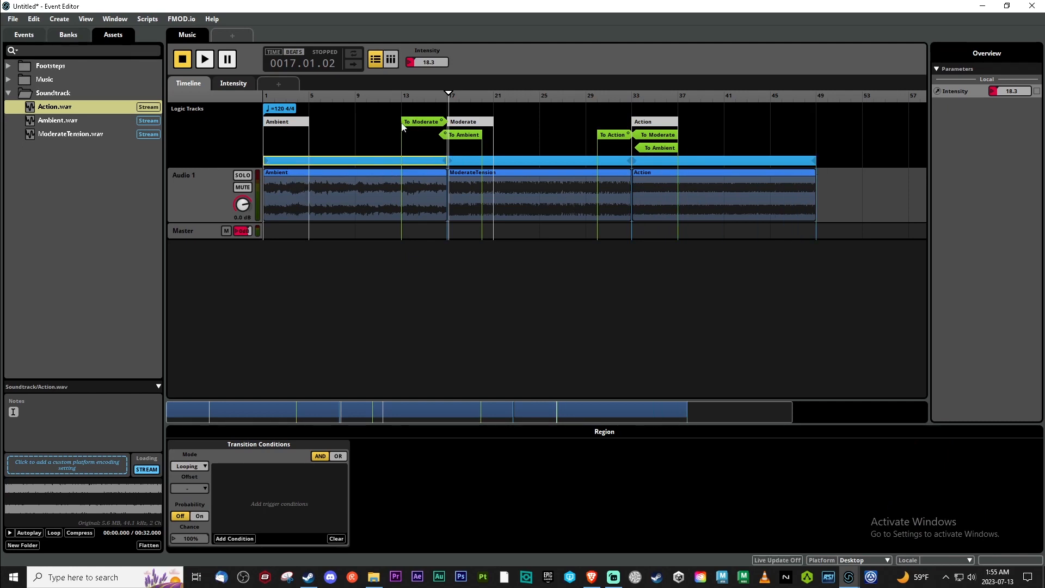
{"action": "left_click", "coordinate": [423, 123]}
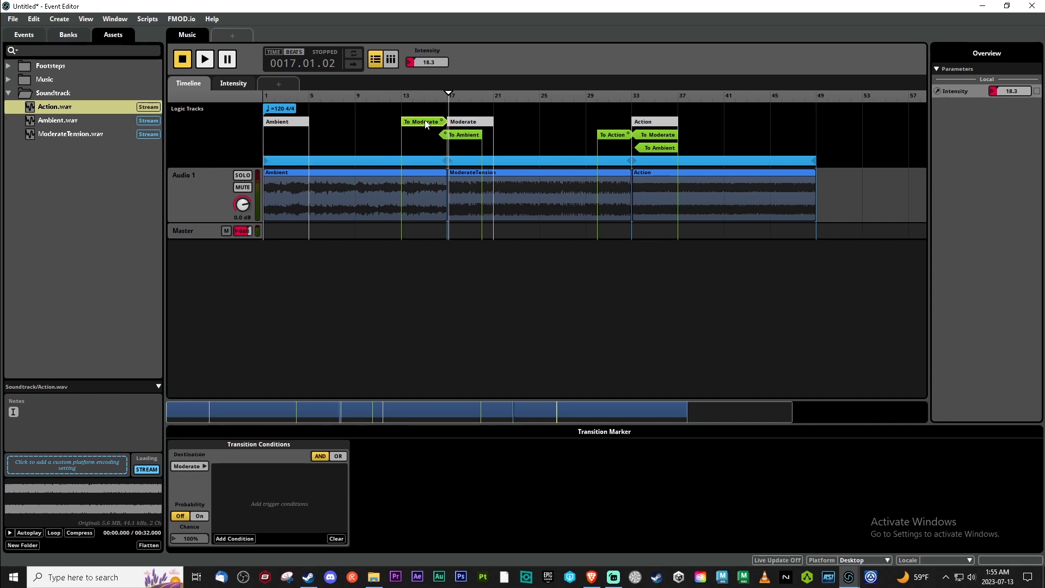
{"action": "left_click", "coordinate": [422, 162]}
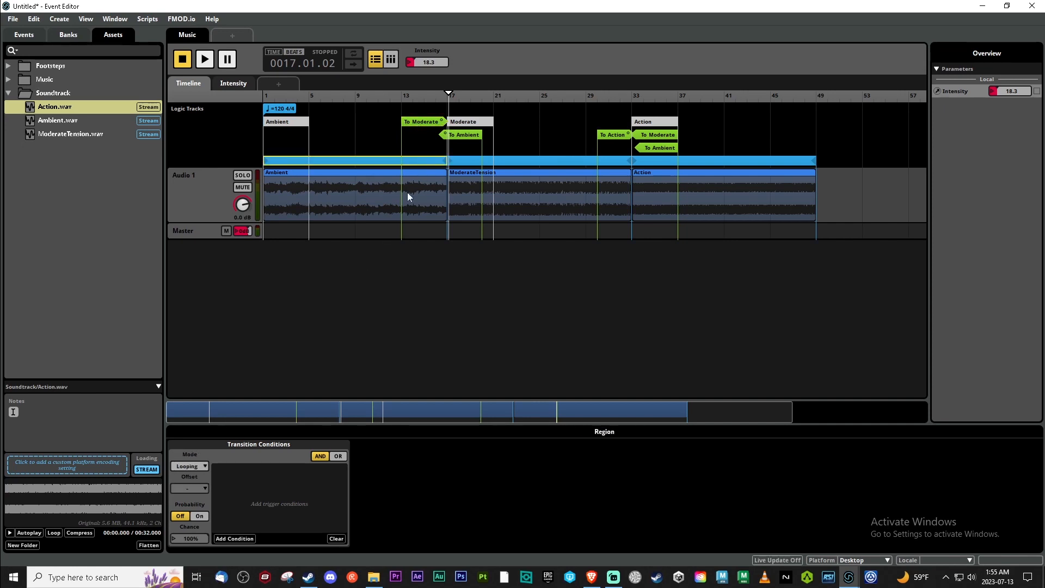
{"action": "double_click", "coordinate": [423, 123]}
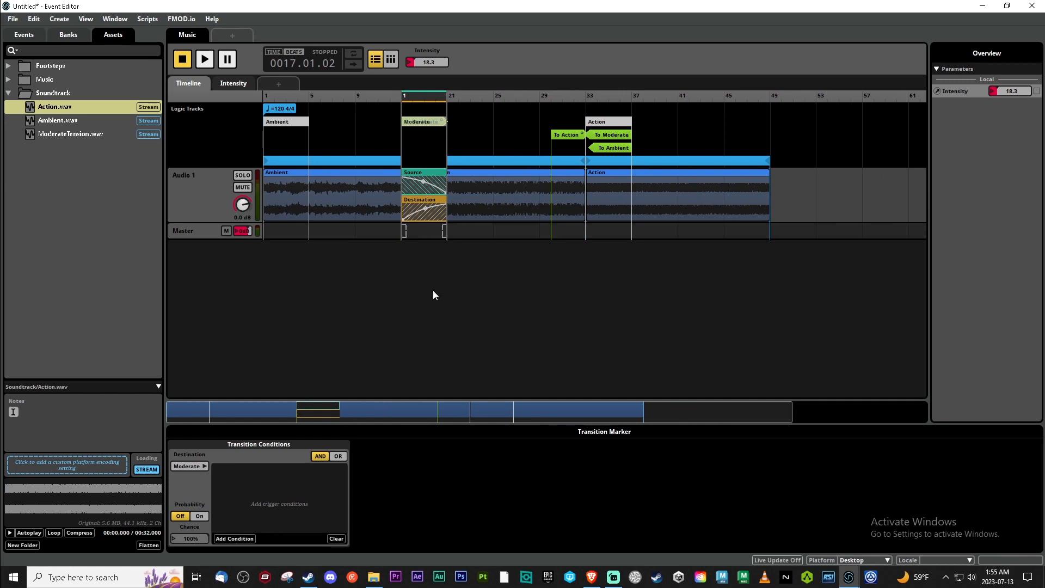
{"action": "left_click", "coordinate": [426, 170]}
{"action": "left_click", "coordinate": [426, 202]}
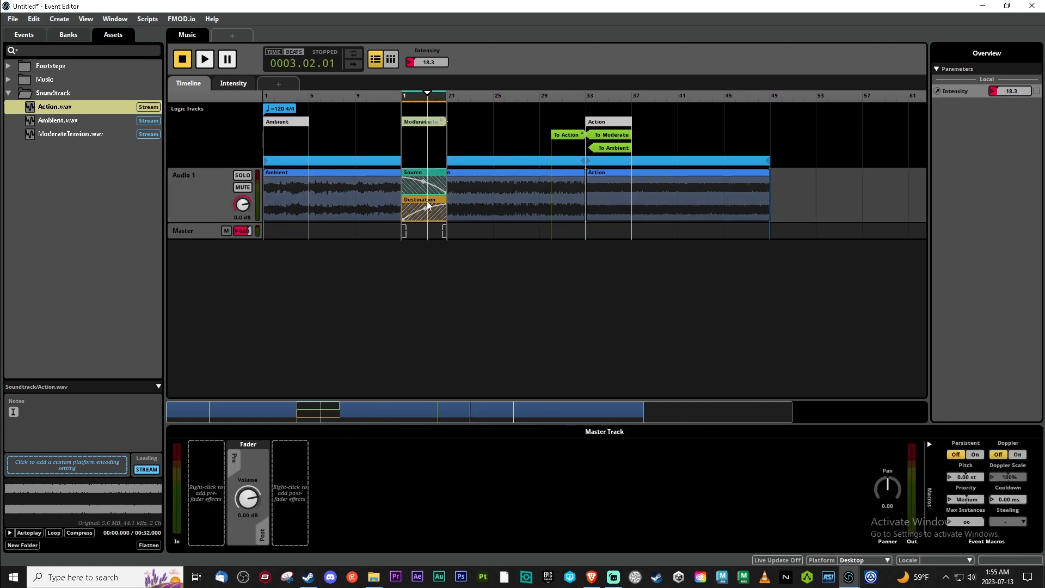
{"action": "double_click", "coordinate": [424, 123]}
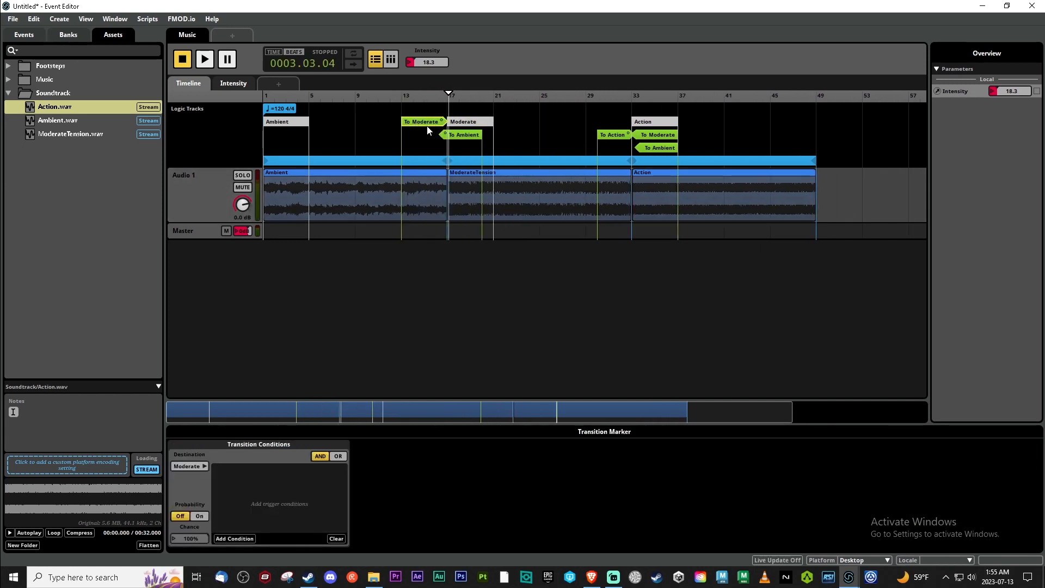
{"action": "left_click", "coordinate": [477, 151]}
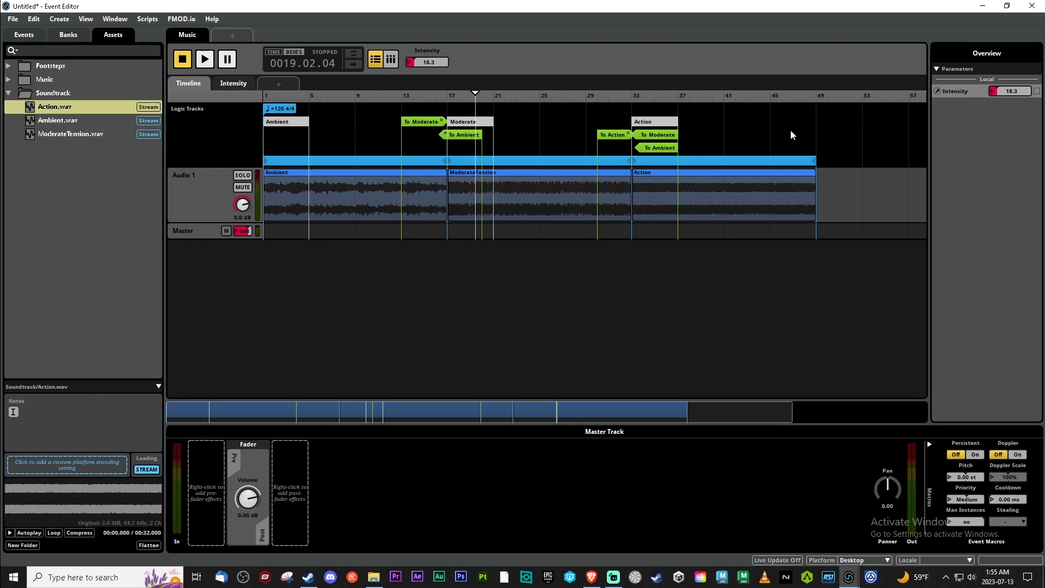
Audition the event briefly from the Intensity parameter sheet with the timeline playhead set near bar 5.
{"action": "left_click", "coordinate": [307, 99]}
{"action": "left_click", "coordinate": [234, 83]}
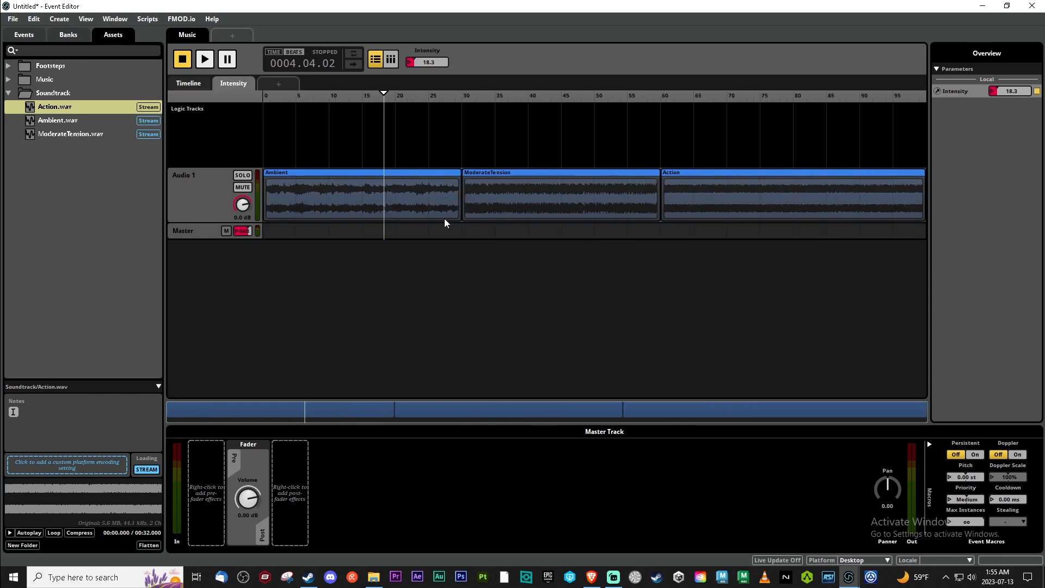
{"action": "key", "text": "space"}
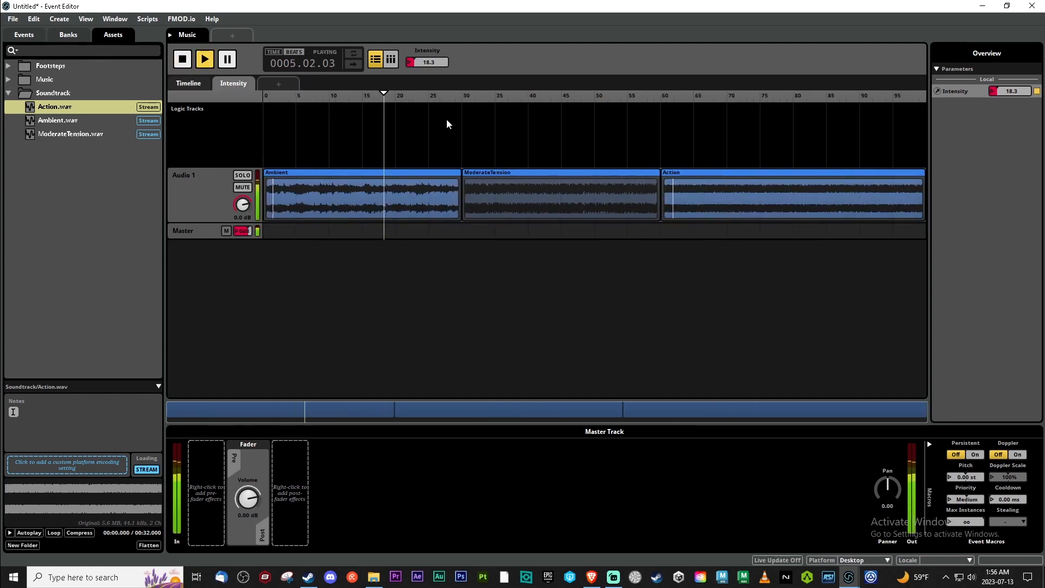
{"action": "key", "text": "space"}
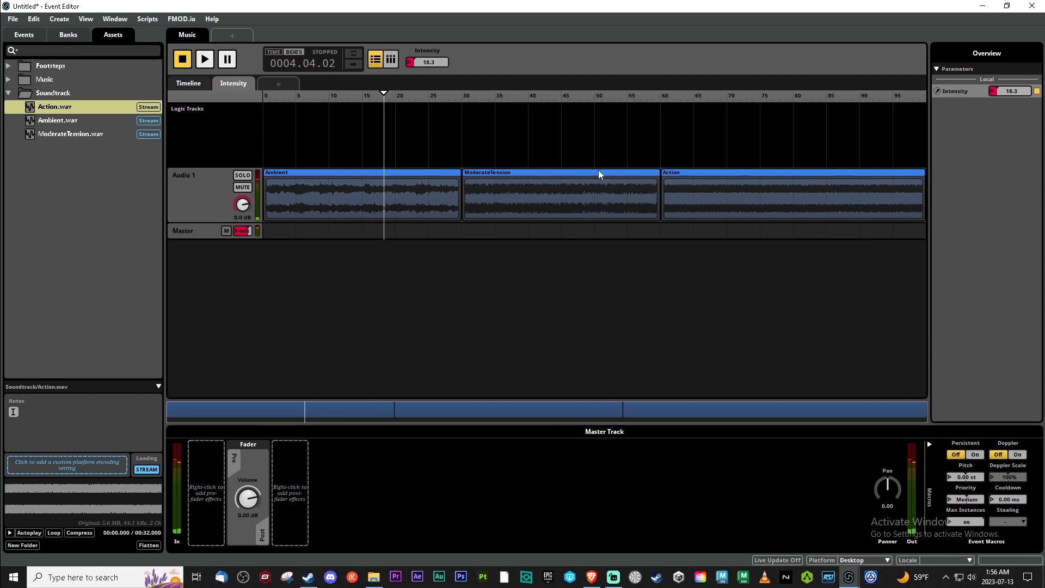
Compare the three instruments on the event timeline and lower the Ambient instrument's volume to about -2 dB.
{"action": "left_click", "coordinate": [614, 179]}
{"action": "left_click", "coordinate": [188, 83]}
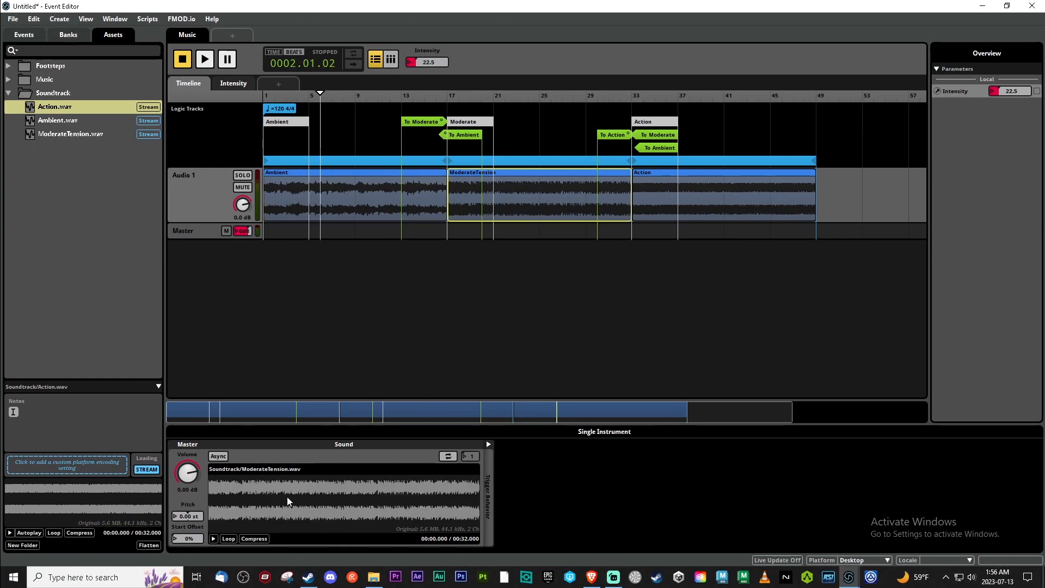
{"action": "left_click", "coordinate": [756, 211]}
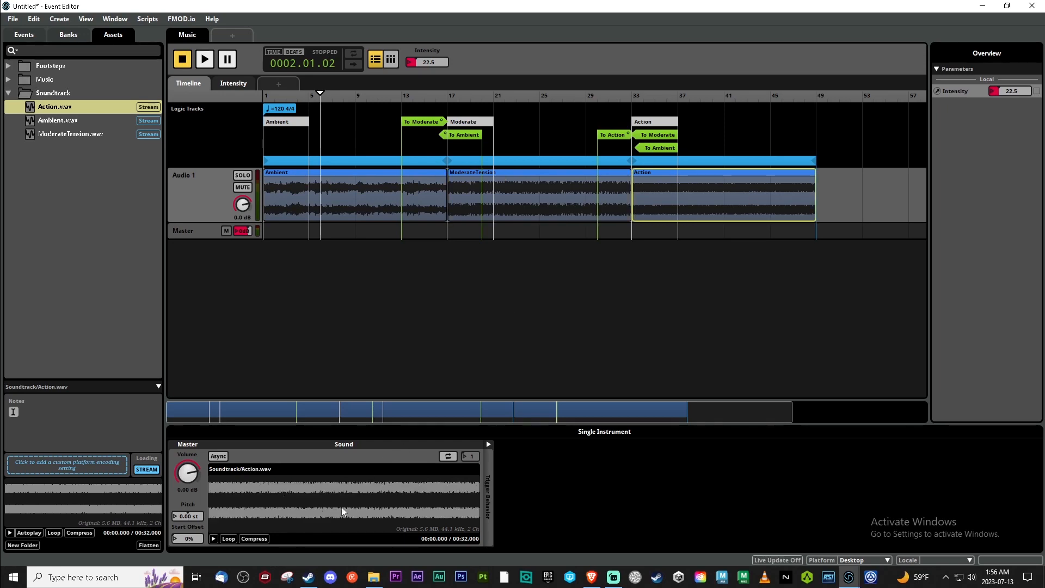
{"action": "left_click", "coordinate": [384, 211]}
{"action": "left_click", "coordinate": [534, 216]}
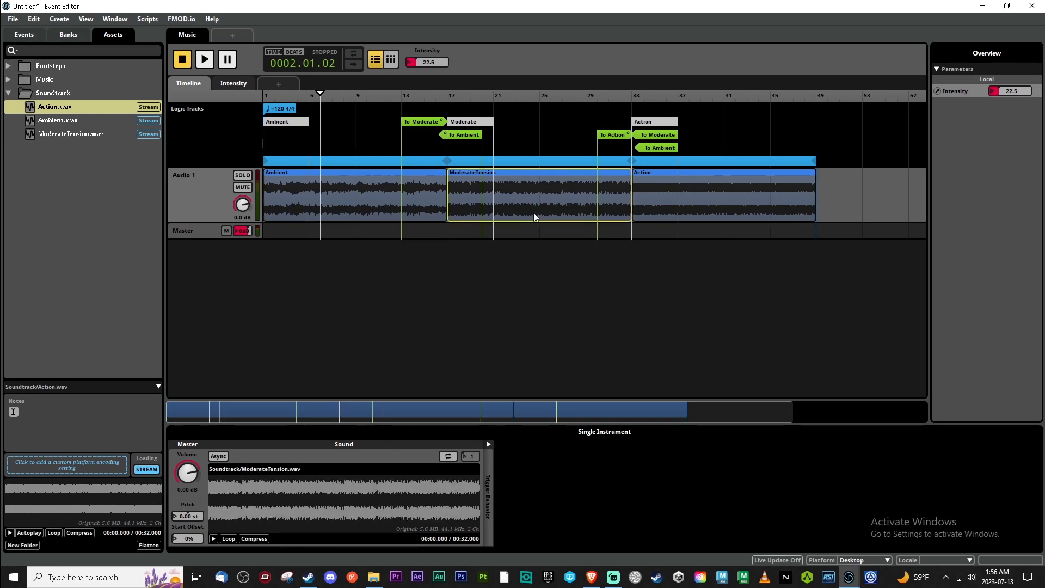
{"action": "left_click", "coordinate": [678, 194]}
{"action": "left_click", "coordinate": [560, 205]}
{"action": "left_click", "coordinate": [391, 202]}
{"action": "left_click_drag", "start_coordinate": [185, 469], "coordinate": [185, 474]}
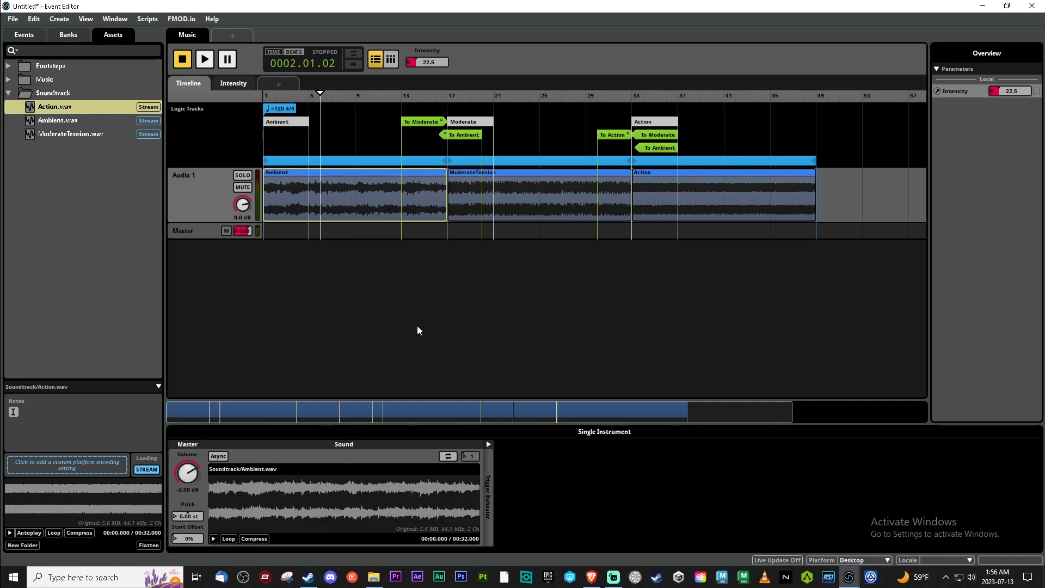
Lower the timeline volume of the ModerateTension instrument to about -6 dB and the Action instrument to about -5 dB.
{"action": "left_click", "coordinate": [518, 199]}
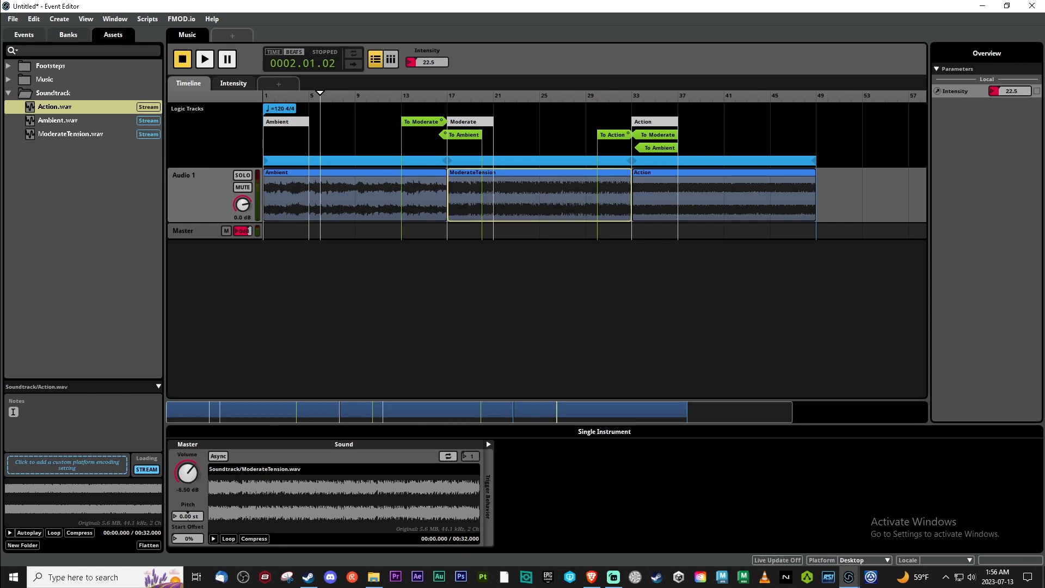
{"action": "left_click", "coordinate": [708, 188]}
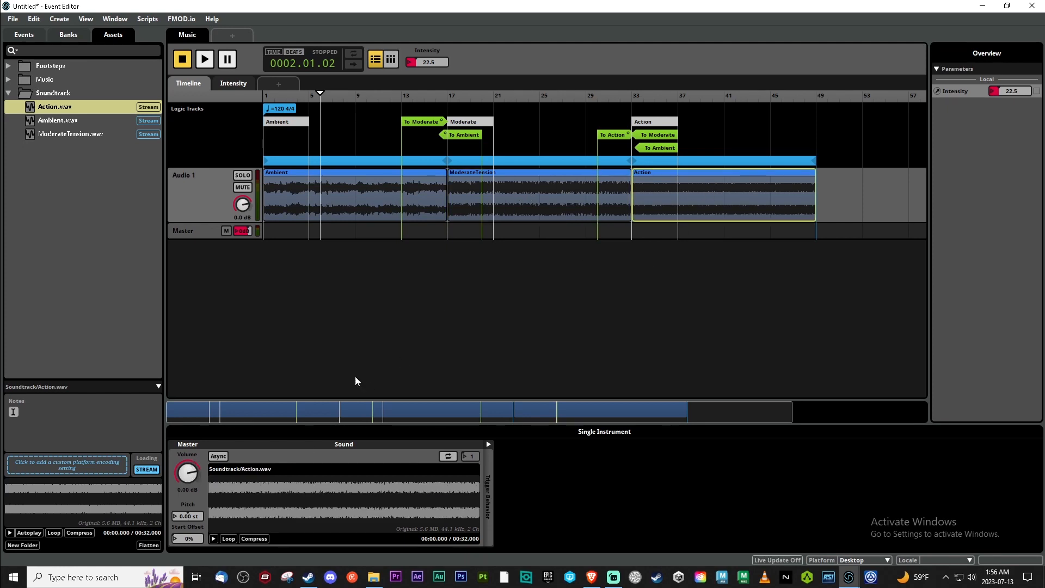
{"action": "left_click_drag", "start_coordinate": [188, 473], "coordinate": [187, 475]}
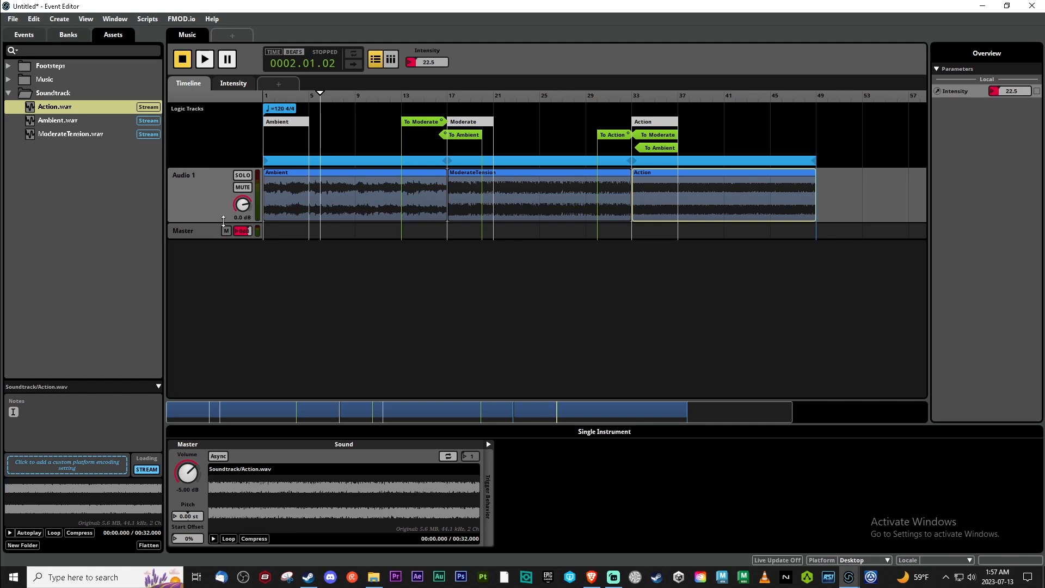
Delete the Ambient, ModerateTension and Action instruments from the Intensity parameter sheet.
{"action": "left_click", "coordinate": [239, 85]}
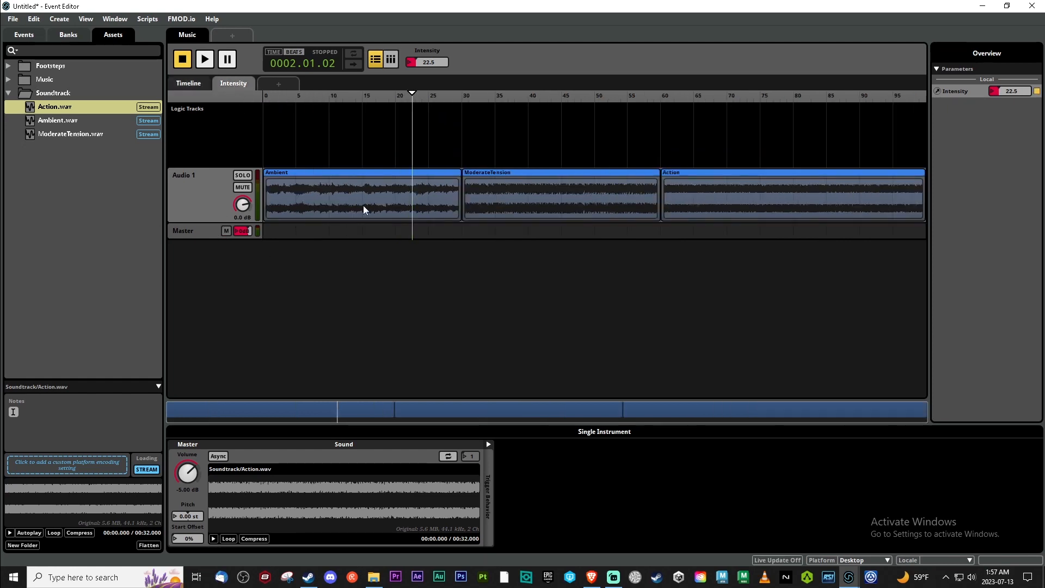
{"action": "left_click", "coordinate": [379, 181]}
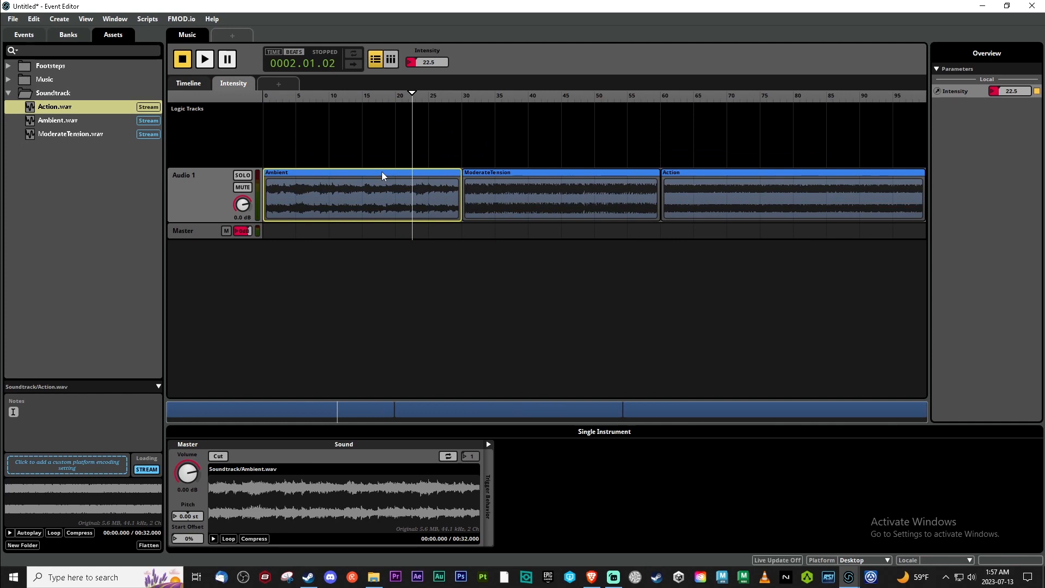
{"action": "key", "text": "Delete"}
{"action": "left_click", "coordinate": [536, 175]}
{"action": "key", "text": "Delete"}
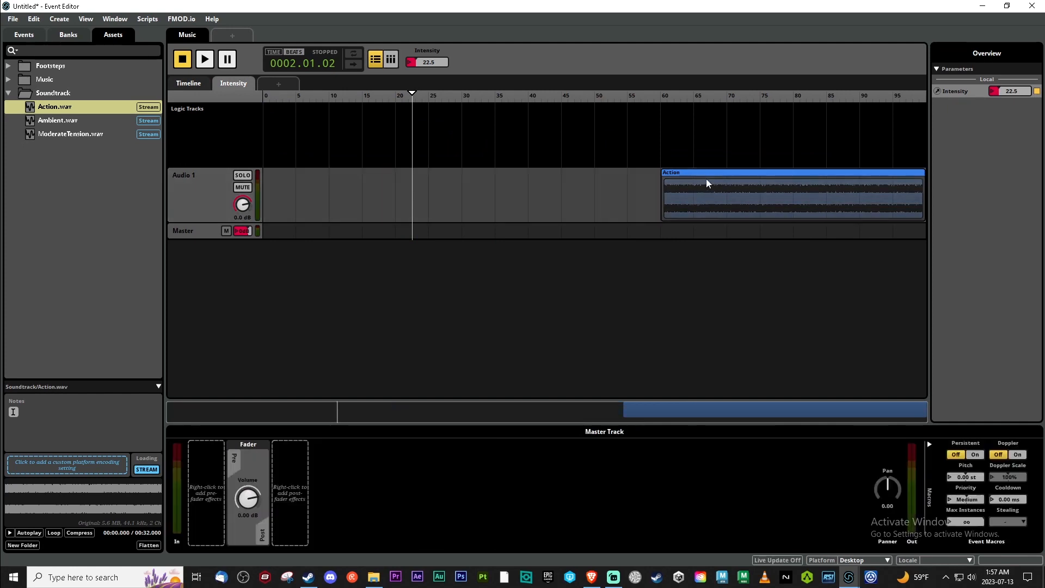
{"action": "left_click", "coordinate": [707, 179]}
{"action": "key", "text": "Delete"}
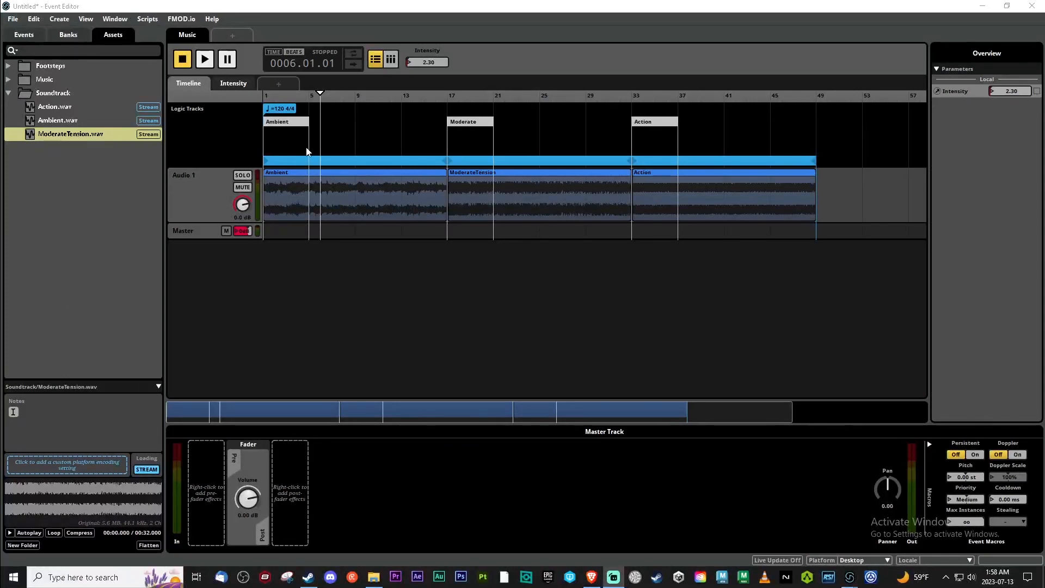
Add a transition region to the Moderate region at bar 13, above the end of the Ambient loop.
{"action": "right_click", "coordinate": [400, 150]}
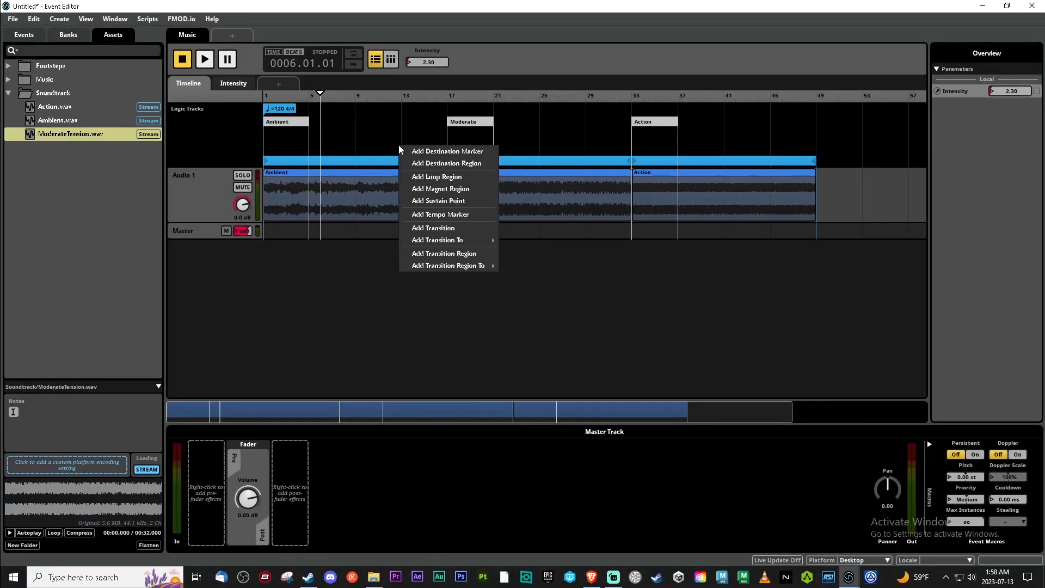
{"action": "mouse_move", "coordinate": [457, 245]}
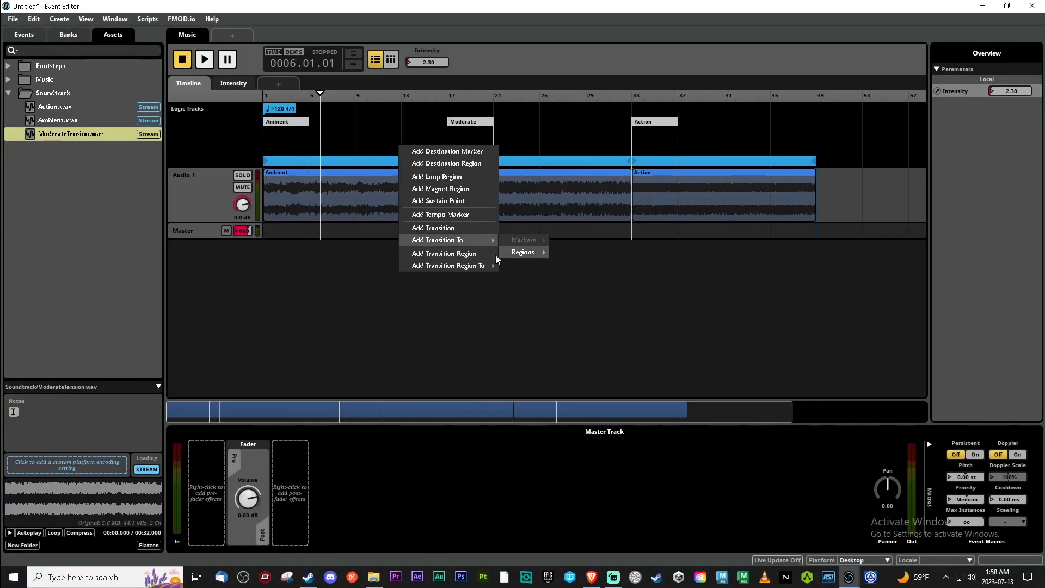
{"action": "mouse_move", "coordinate": [466, 269]}
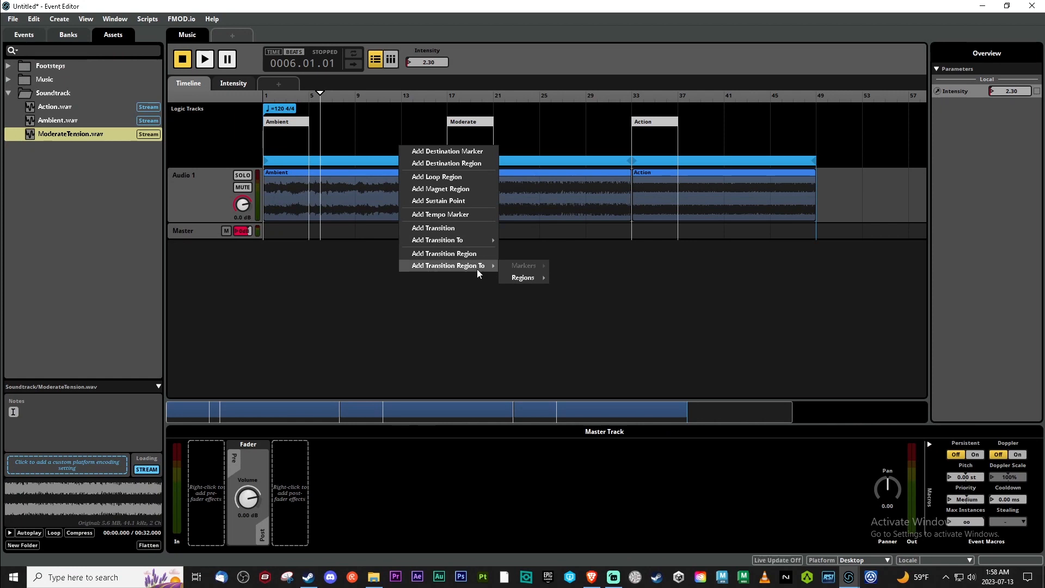
{"action": "mouse_move", "coordinate": [525, 279]}
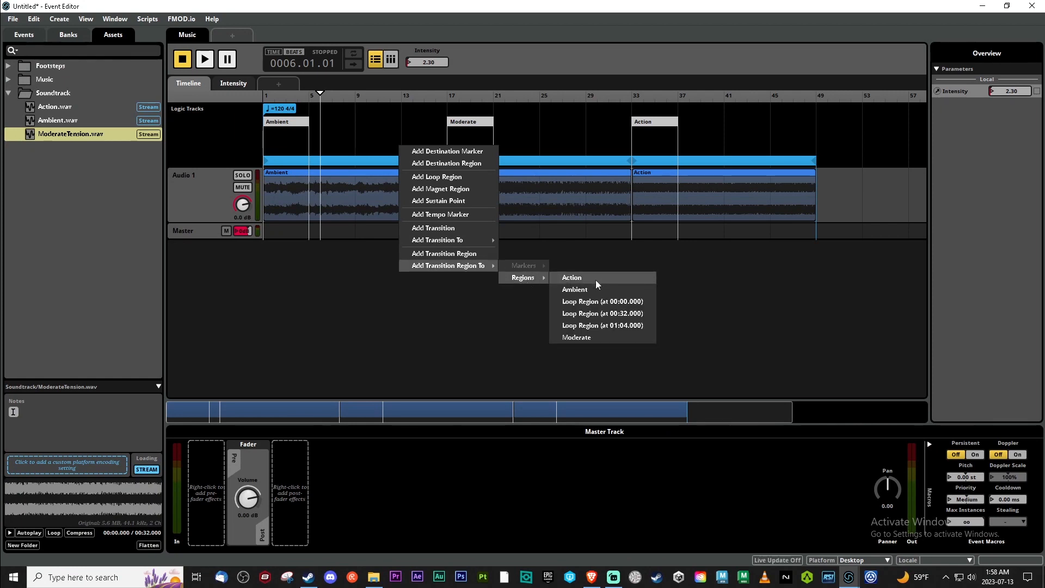
{"action": "left_click", "coordinate": [585, 338]}
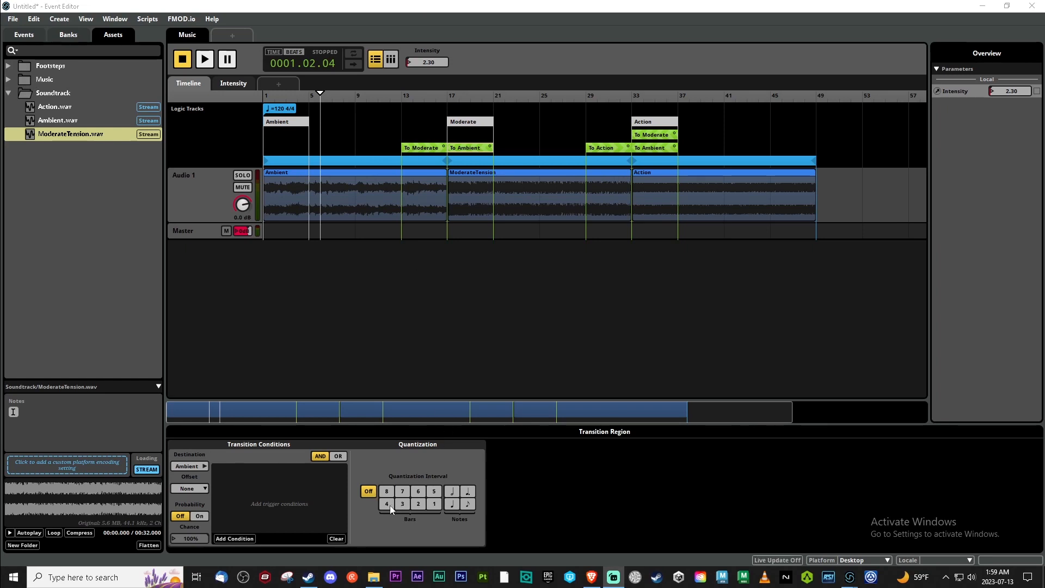
Set the quantization interval of the To Ambient transition region in the Moderate section to 1 bar.
{"action": "left_click", "coordinate": [418, 504]}
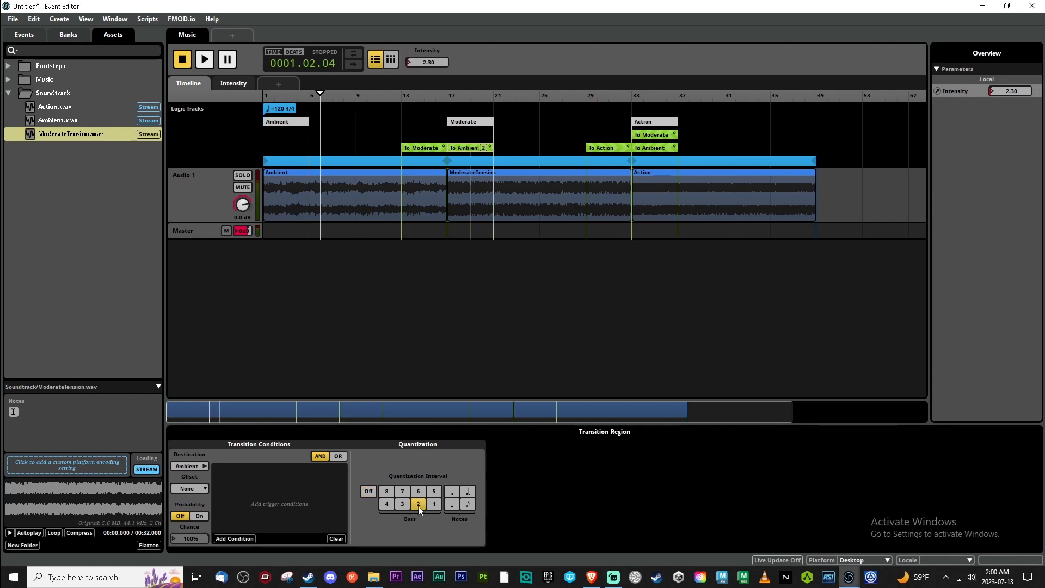
{"action": "left_click", "coordinate": [434, 504]}
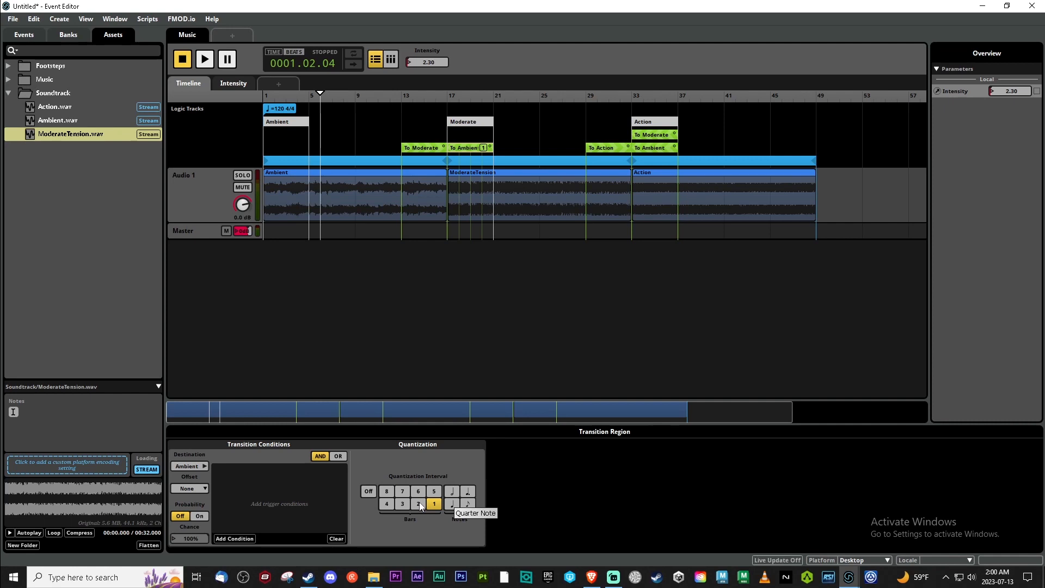
Show the crossfaded transition timeline of the Ambient section's To Moderate region and set its quantization interval to 2 bars.
{"action": "double_click", "coordinate": [431, 148]}
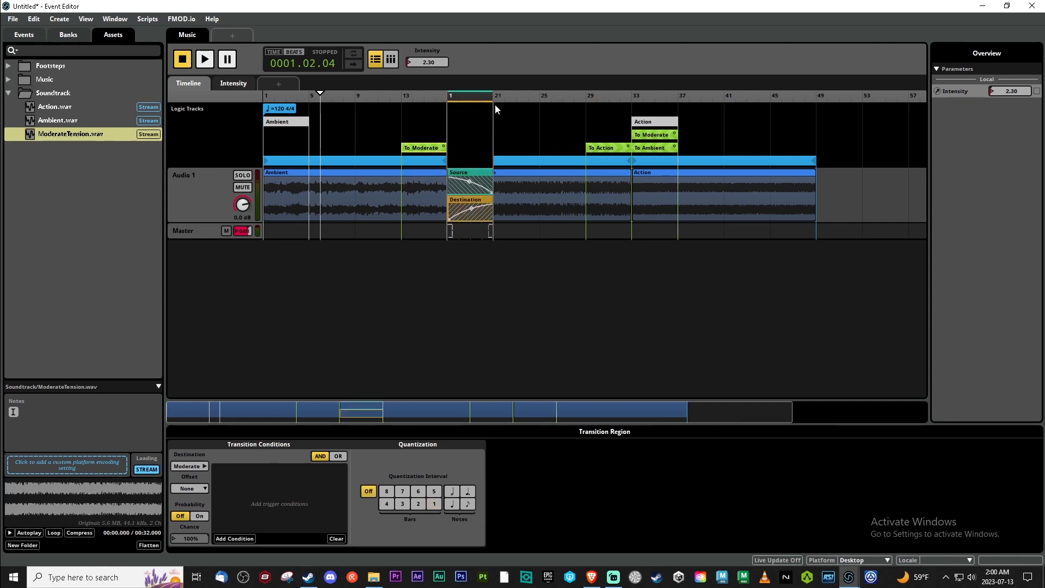
{"action": "mouse_move", "coordinate": [493, 99]}
{"action": "left_mouse_down"}
{"action": "mouse_move", "coordinate": [527, 100]}
{"action": "mouse_move", "coordinate": [493, 100]}
{"action": "left_mouse_up"}
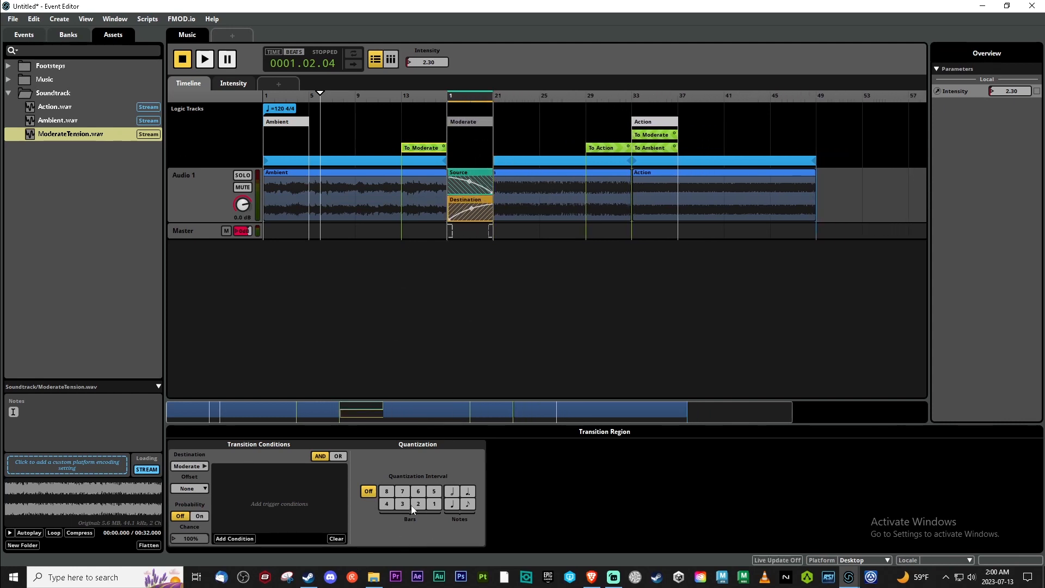
{"action": "left_click", "coordinate": [387, 504]}
{"action": "left_click", "coordinate": [422, 504]}
Set a 2-bar quantization interval on the To Action region and on the Action section's To Moderate and To Ambient regions.
{"action": "left_click", "coordinate": [615, 147]}
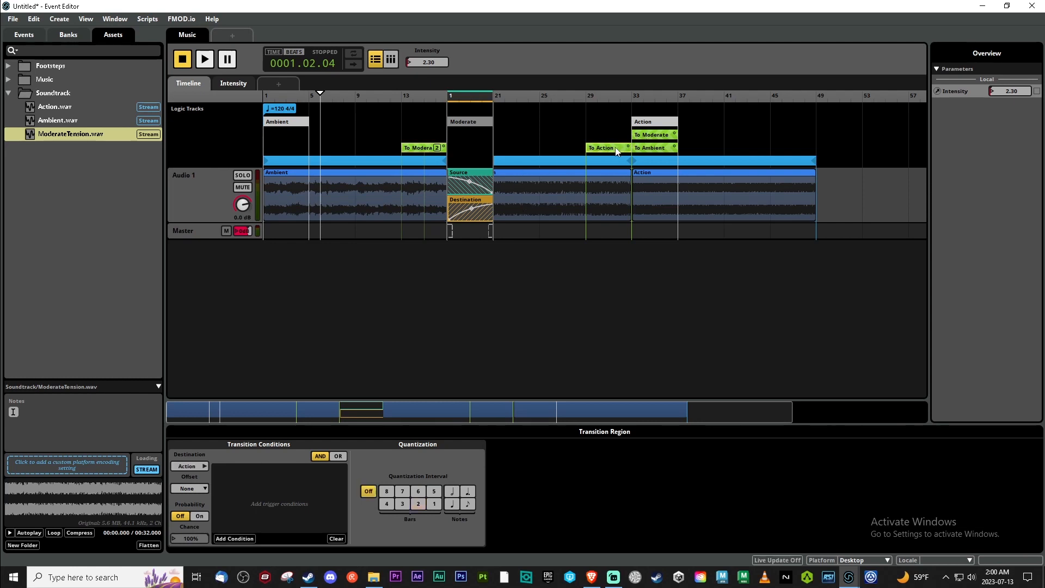
{"action": "left_click", "coordinate": [650, 135]}
{"action": "left_click", "coordinate": [661, 147]}
{"action": "left_click", "coordinate": [422, 505]}
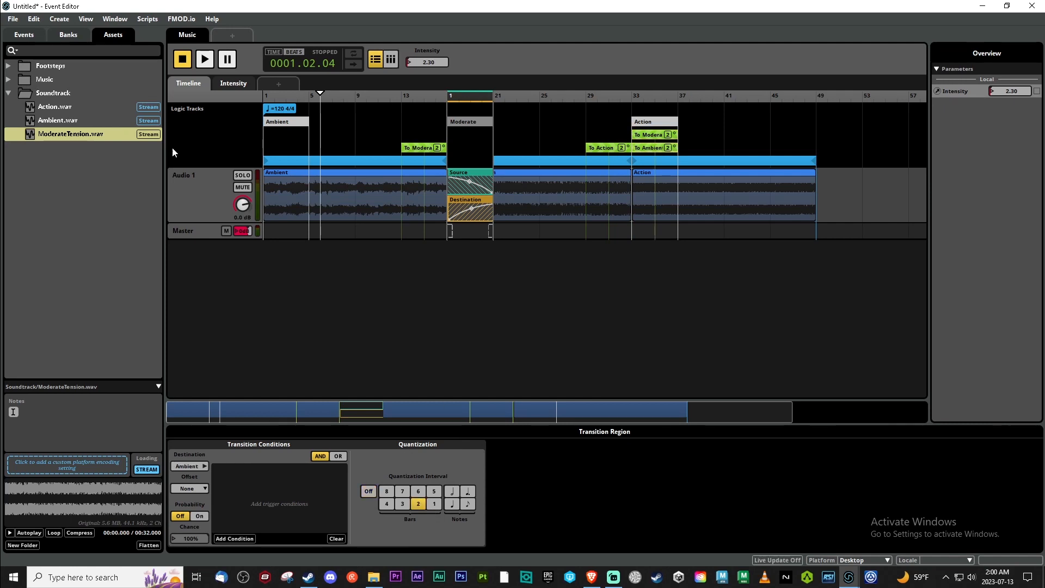
Save the project under the file name test.
{"action": "left_click", "coordinate": [13, 18]}
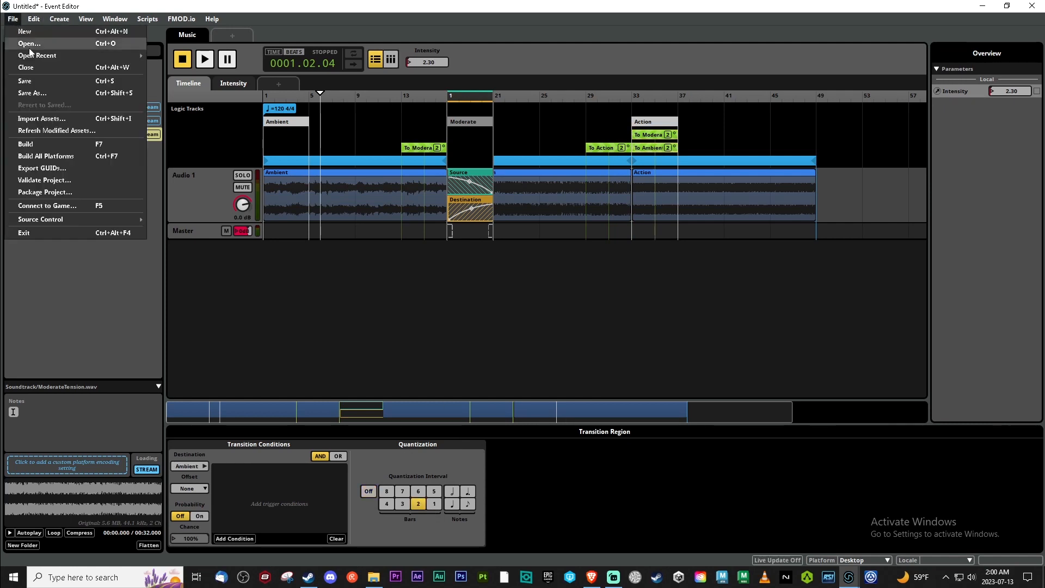
{"action": "left_click", "coordinate": [37, 91]}
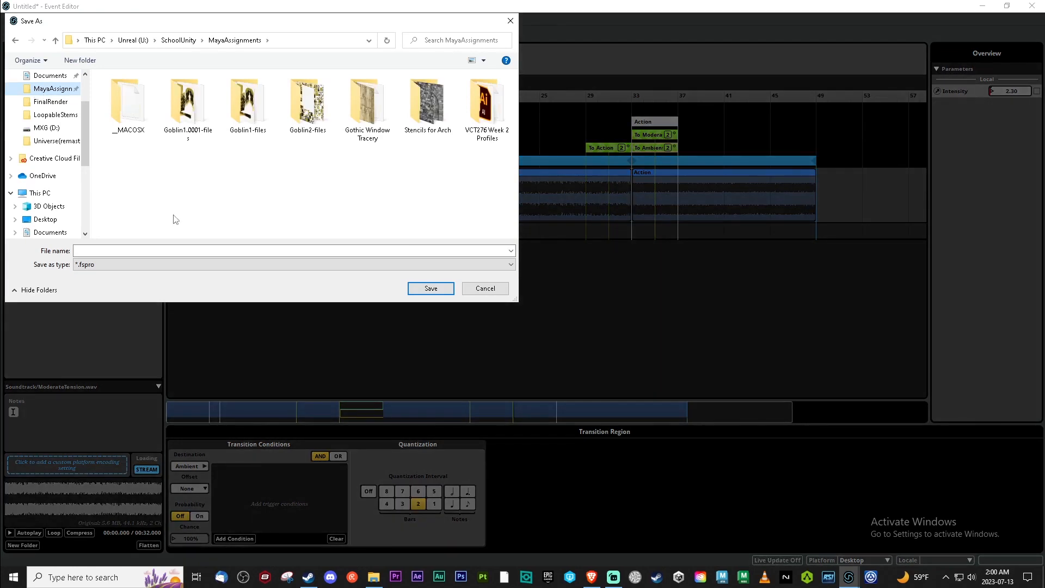
{"action": "left_click", "coordinate": [156, 251]}
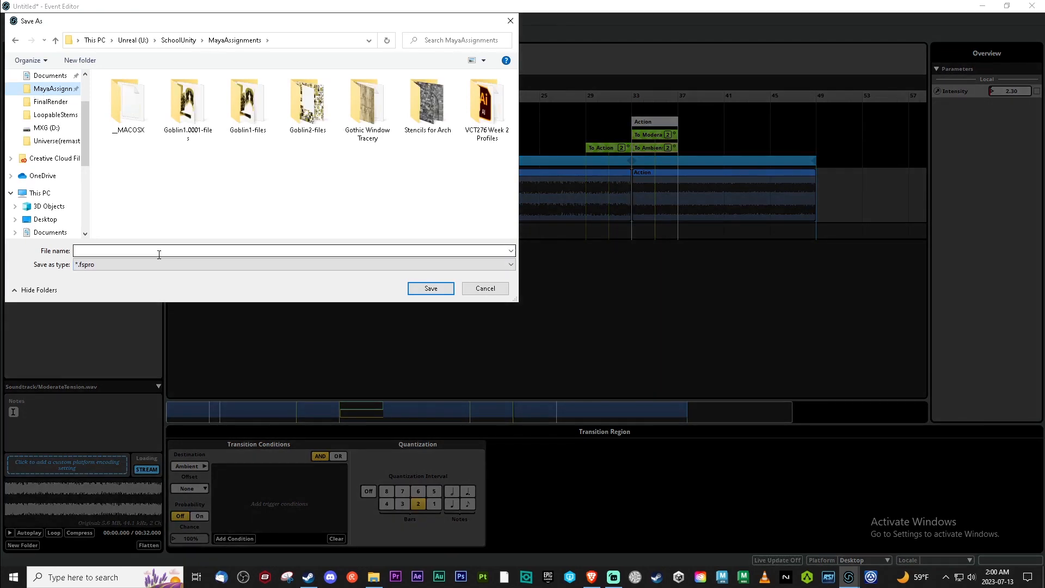
{"action": "type", "text": "test"}
{"action": "left_click", "coordinate": [423, 287]}
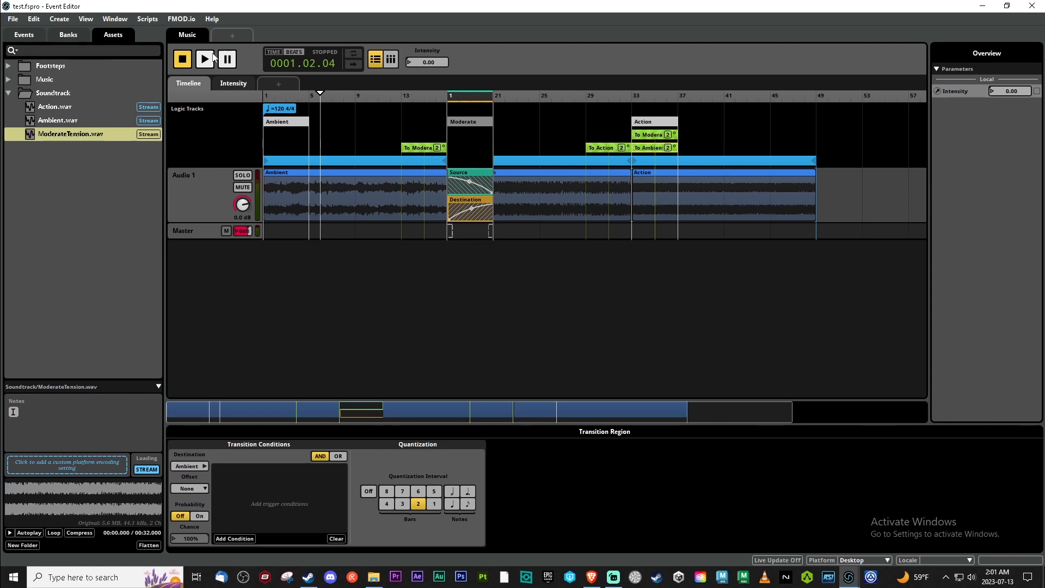
Return the playhead to the start and set the Moderate section's To Ambient region to a 2-bar quantization interval.
{"action": "left_click", "coordinate": [189, 61]}
{"action": "left_click", "coordinate": [424, 149]}
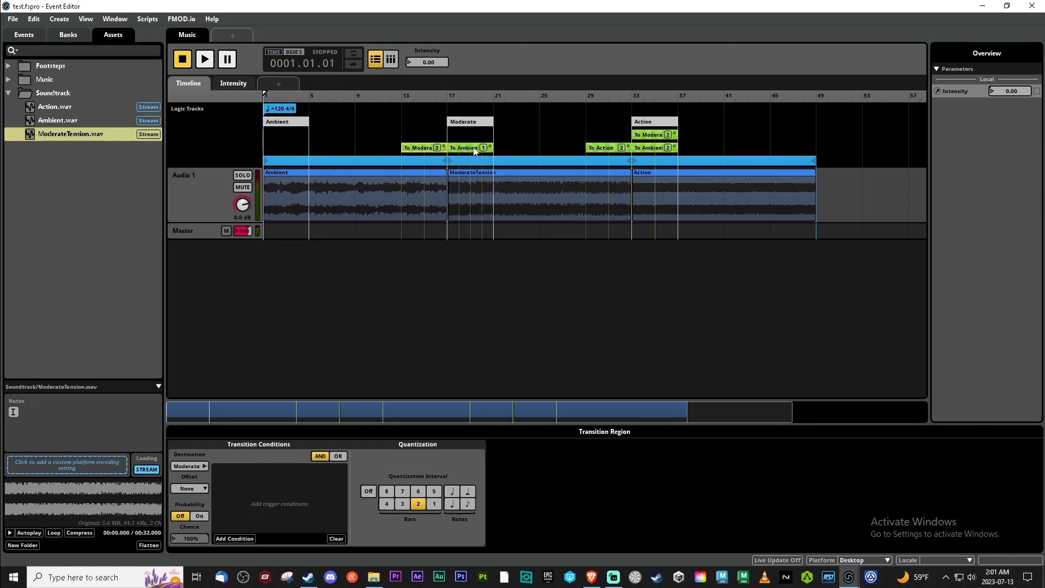
{"action": "left_click", "coordinate": [467, 148]}
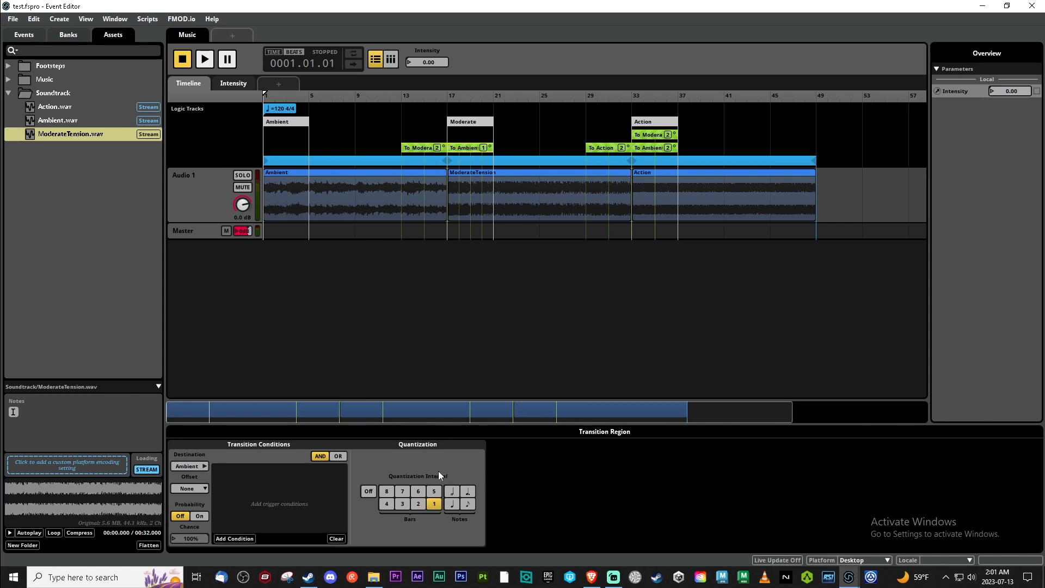
{"action": "left_click", "coordinate": [423, 504]}
{"action": "left_click", "coordinate": [460, 303]}
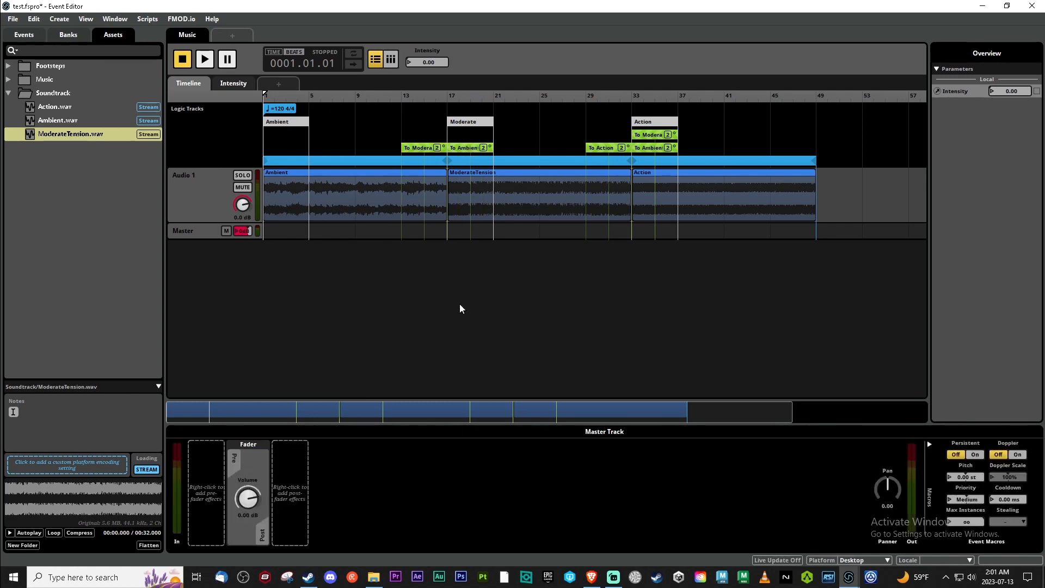
Set the quantization interval of the Action section's To Ambient region to 1 bar.
{"action": "left_click", "coordinate": [652, 149]}
{"action": "left_click", "coordinate": [434, 504]}
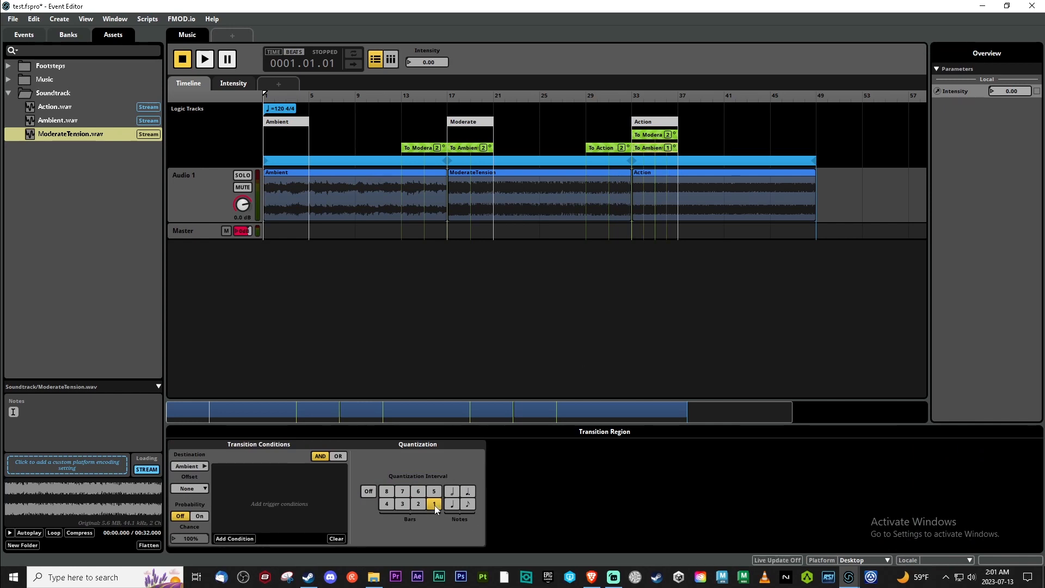
{"action": "left_click", "coordinate": [551, 296]}
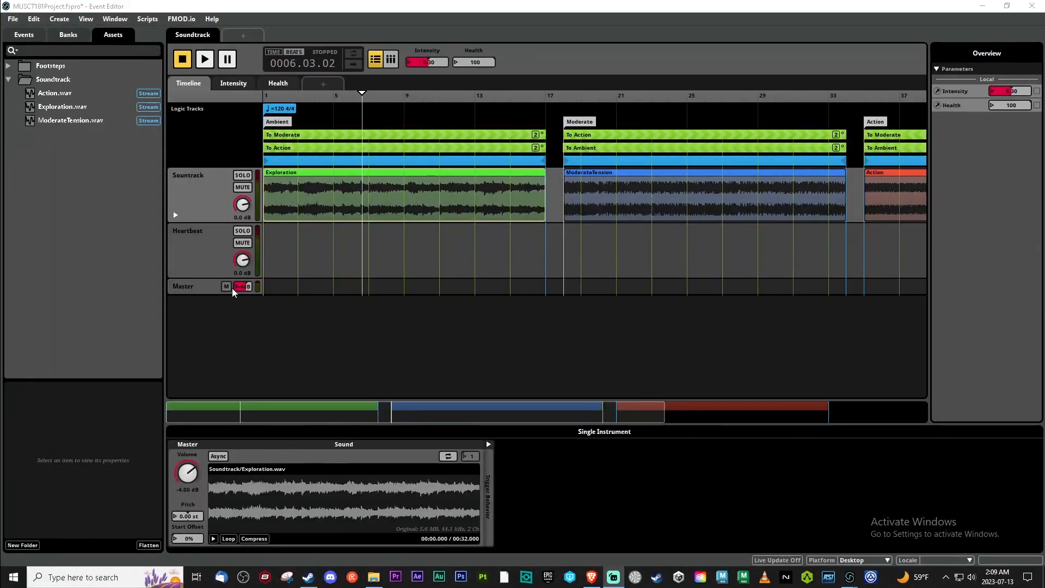
Examine the Intensity conditions of the Ambient section's To Action and To Moderate regions and look over the whole timeline.
{"action": "left_click", "coordinate": [434, 147]}
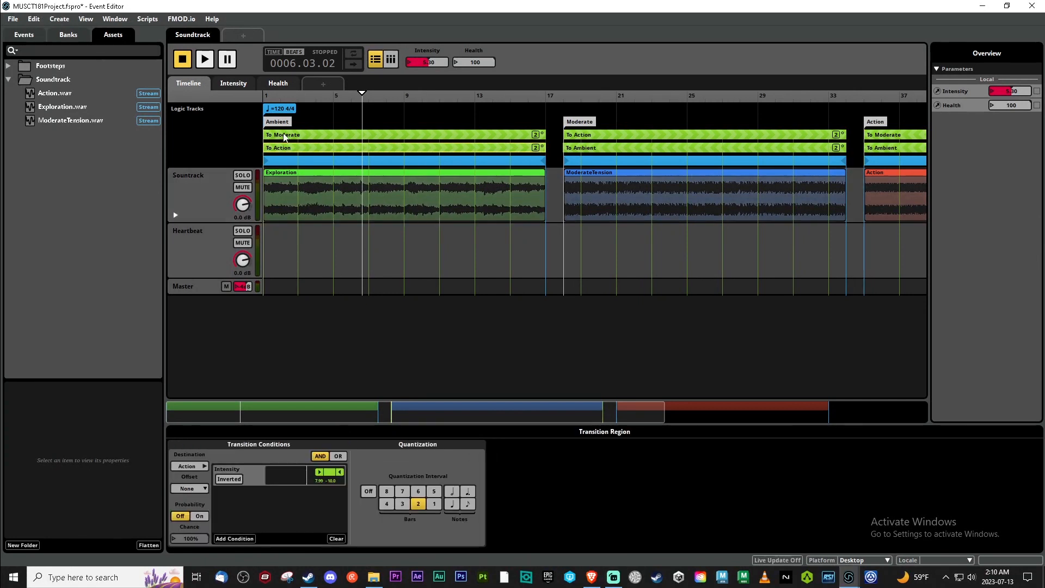
{"action": "left_click", "coordinate": [271, 136]}
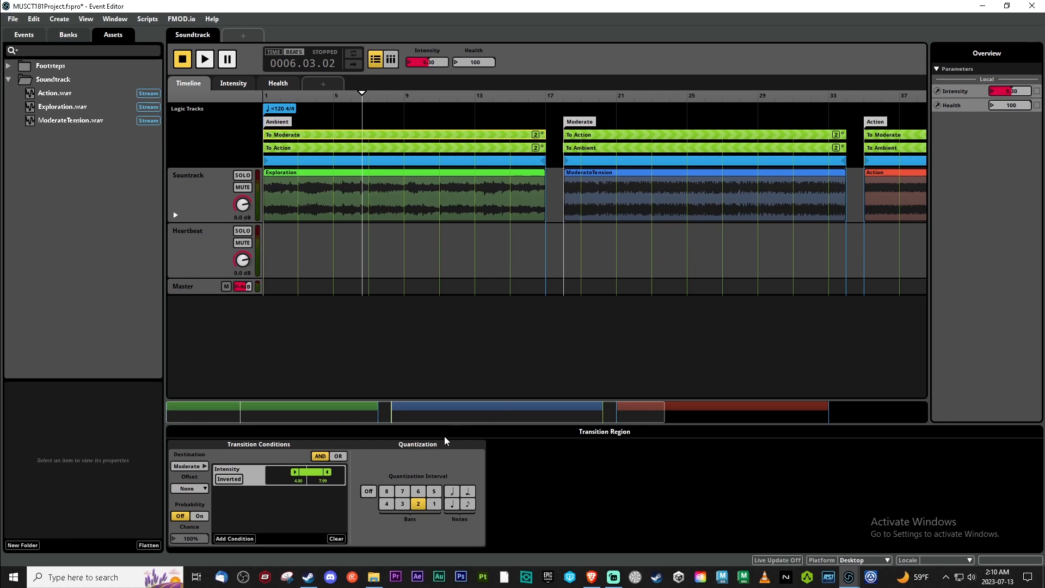
{"action": "left_click_drag", "start_coordinate": [458, 415], "coordinate": [667, 414]}
{"action": "left_click_drag", "start_coordinate": [501, 415], "coordinate": [291, 417]}
Show the color choices for the ModerateTension instrument and dismiss them without picking one.
{"action": "left_click", "coordinate": [646, 173]}
{"action": "right_click", "coordinate": [646, 173]}
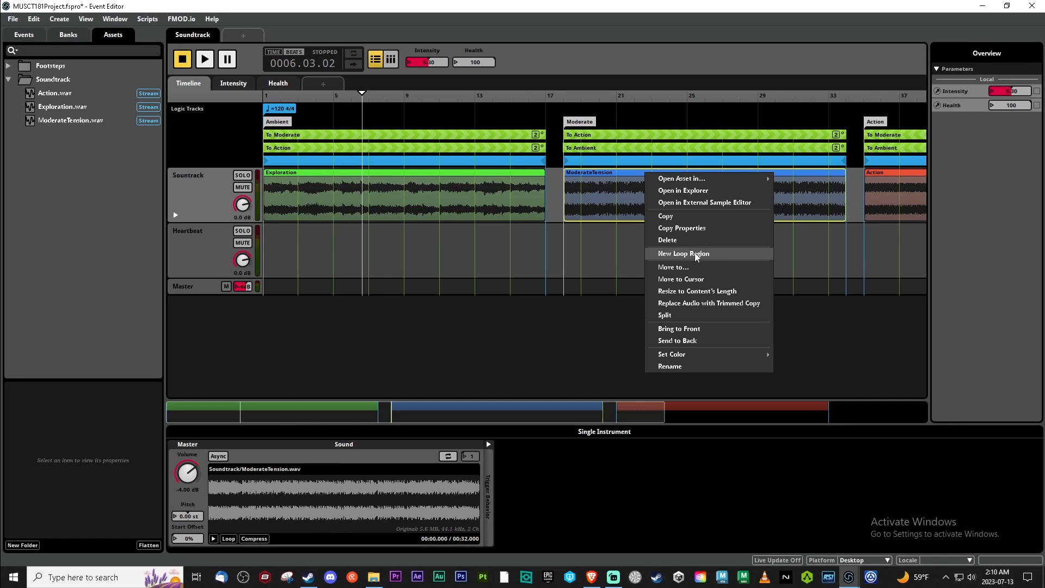
{"action": "mouse_move", "coordinate": [674, 357]}
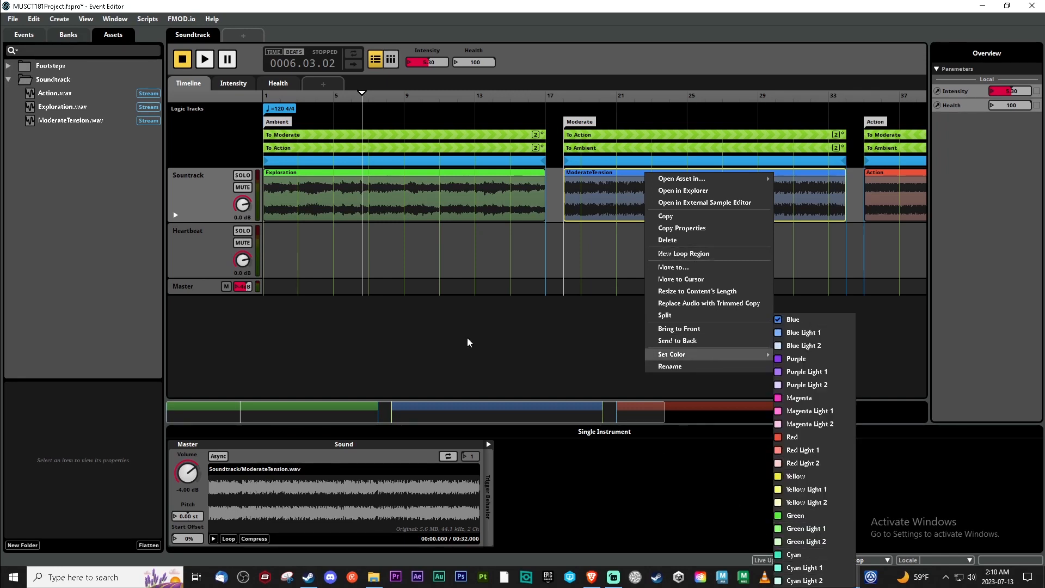
{"action": "left_click", "coordinate": [296, 253]}
Return the playhead to the start, check the Intensity parameter's type, range and initial value, and go back to the timeline.
{"action": "left_click_drag", "start_coordinate": [288, 89], "coordinate": [258, 103]}
{"action": "left_click", "coordinate": [306, 135]}
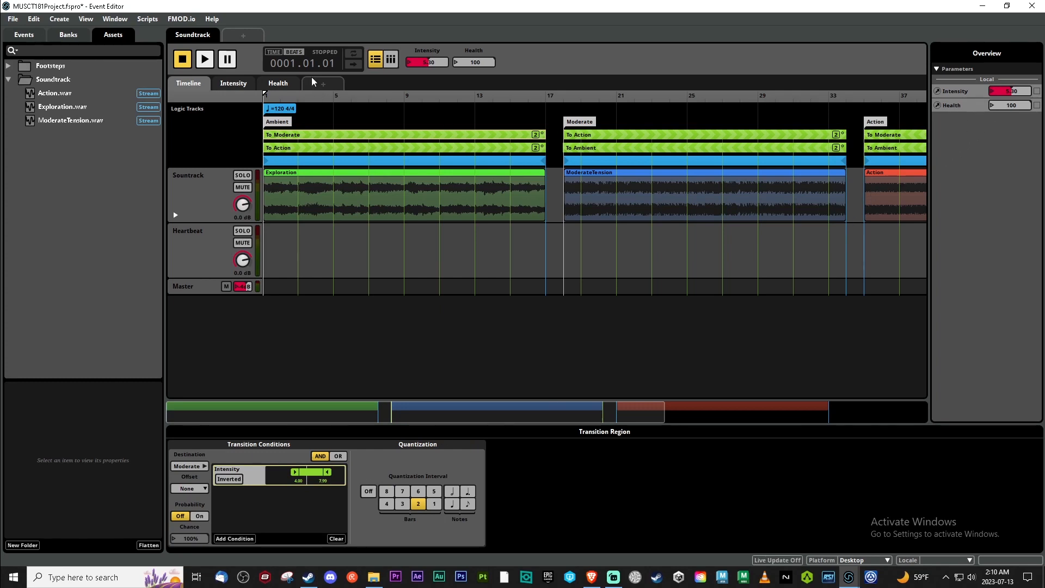
{"action": "left_click", "coordinate": [234, 83]}
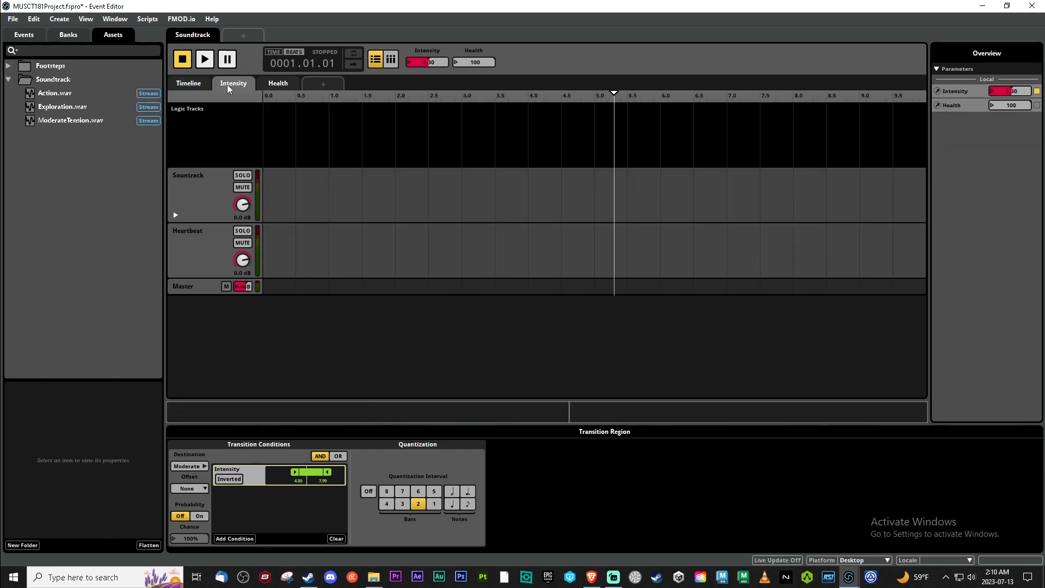
{"action": "right_click", "coordinate": [234, 83]}
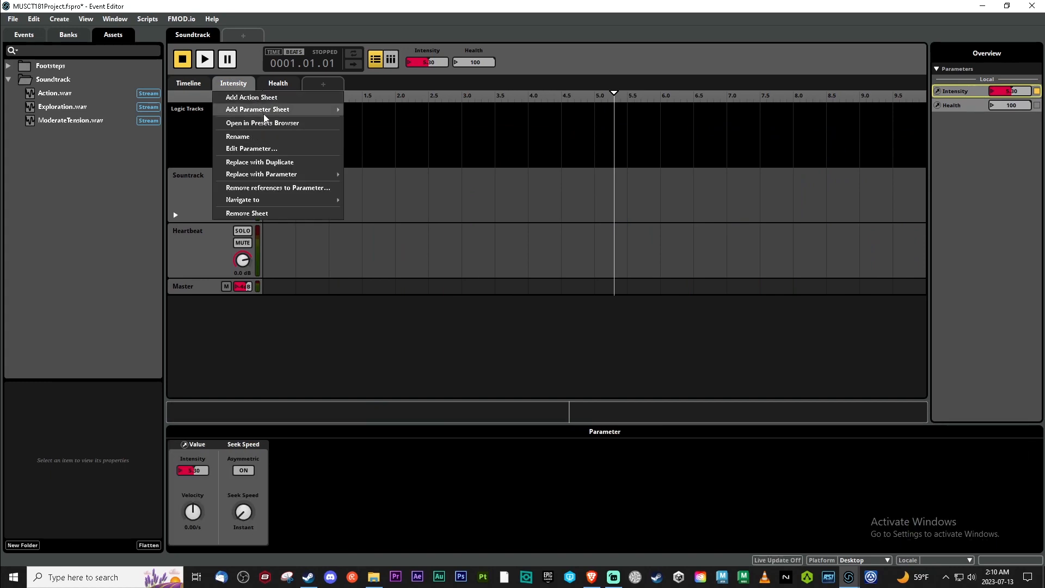
{"action": "left_click", "coordinate": [267, 147]}
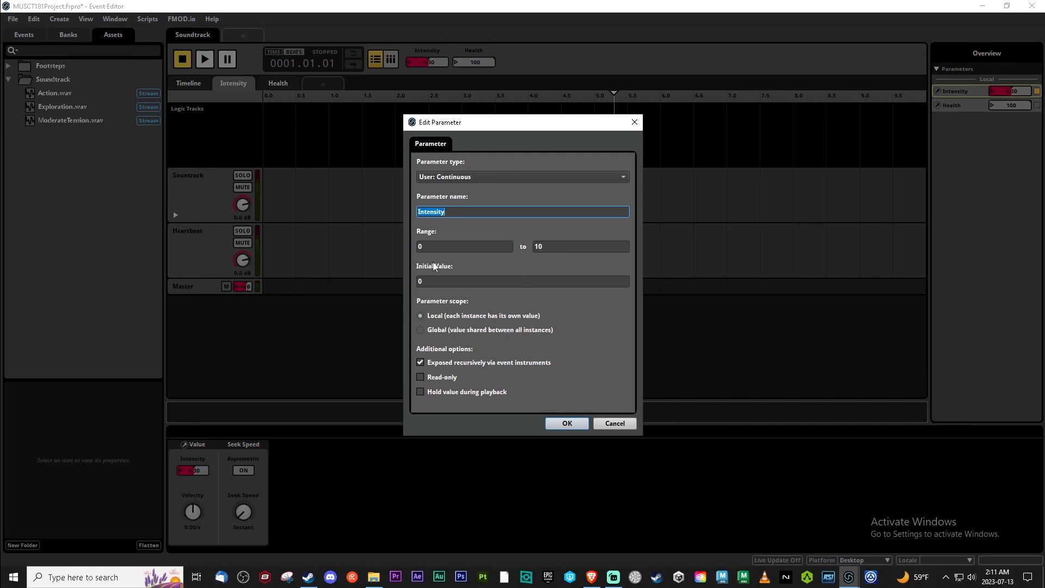
{"action": "left_click", "coordinate": [622, 423]}
{"action": "left_click", "coordinate": [189, 83]}
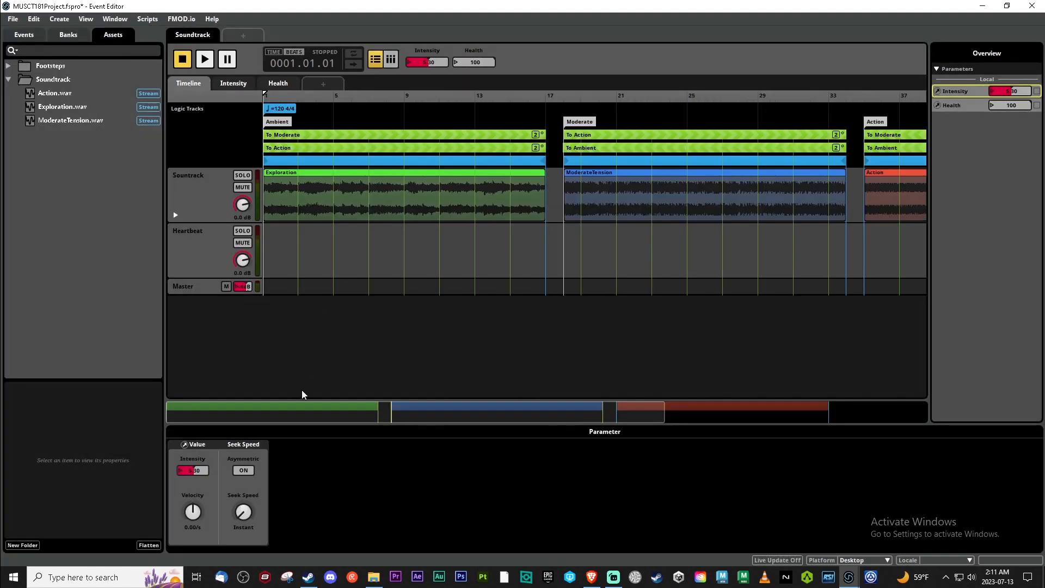
Select the Ambient section's To Moderate region, play the Soundtrack event with Intensity lowered to 0, and stop playback.
{"action": "left_click", "coordinate": [348, 136]}
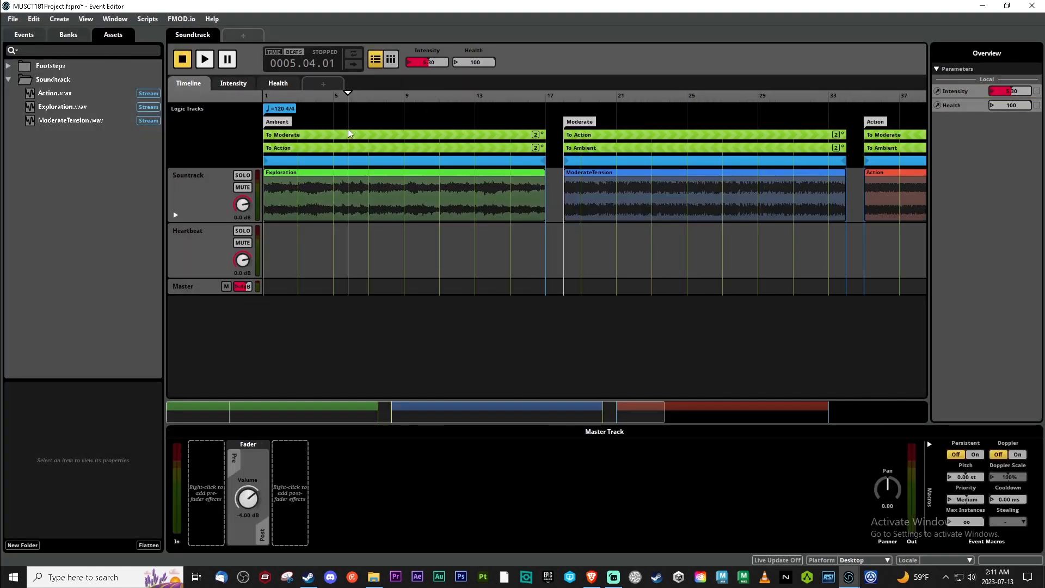
{"action": "left_click", "coordinate": [379, 134]}
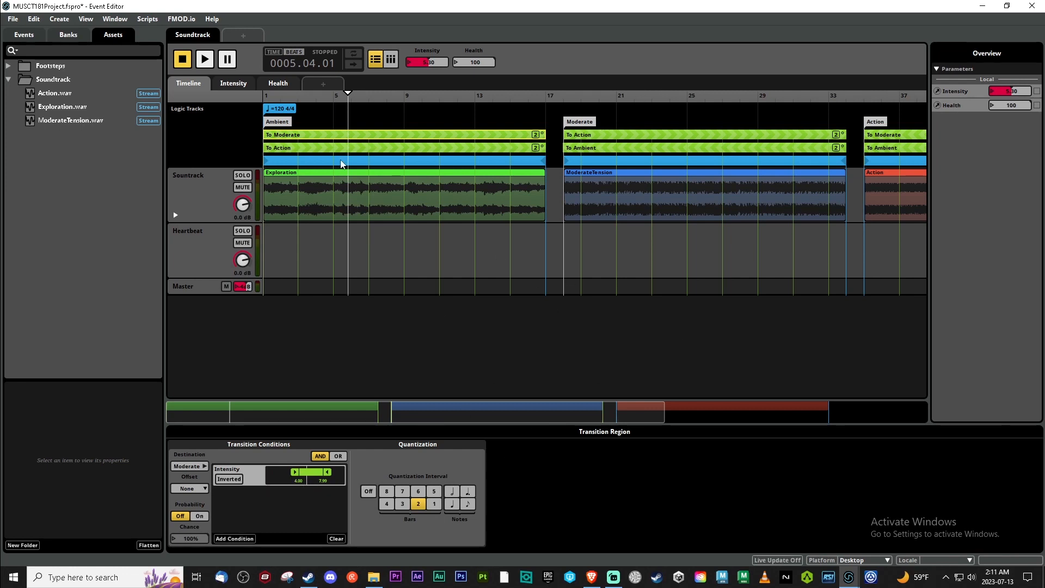
{"action": "left_click", "coordinate": [203, 60]}
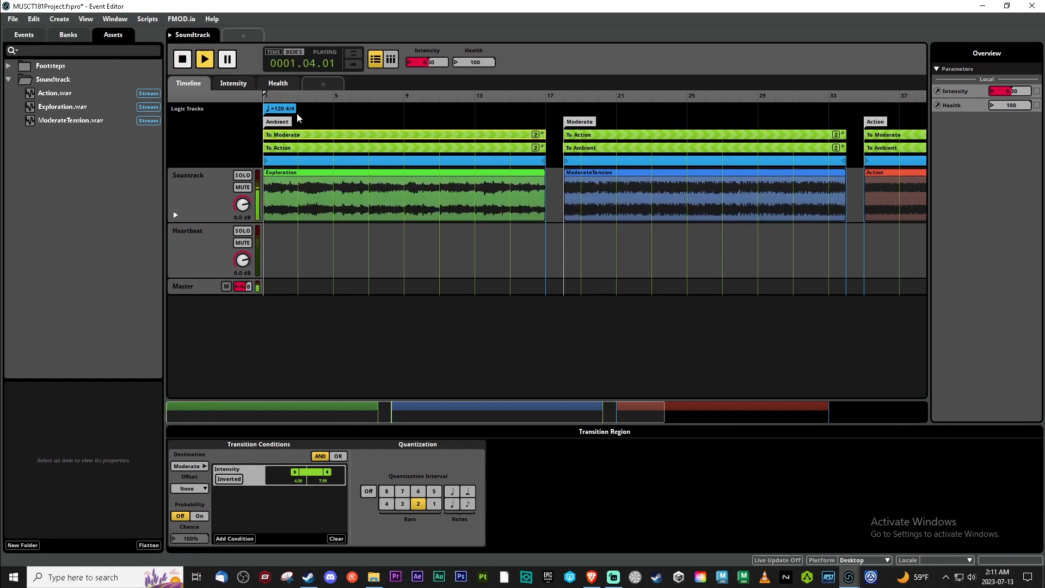
{"action": "left_click_drag", "start_coordinate": [434, 63], "coordinate": [433, 93]}
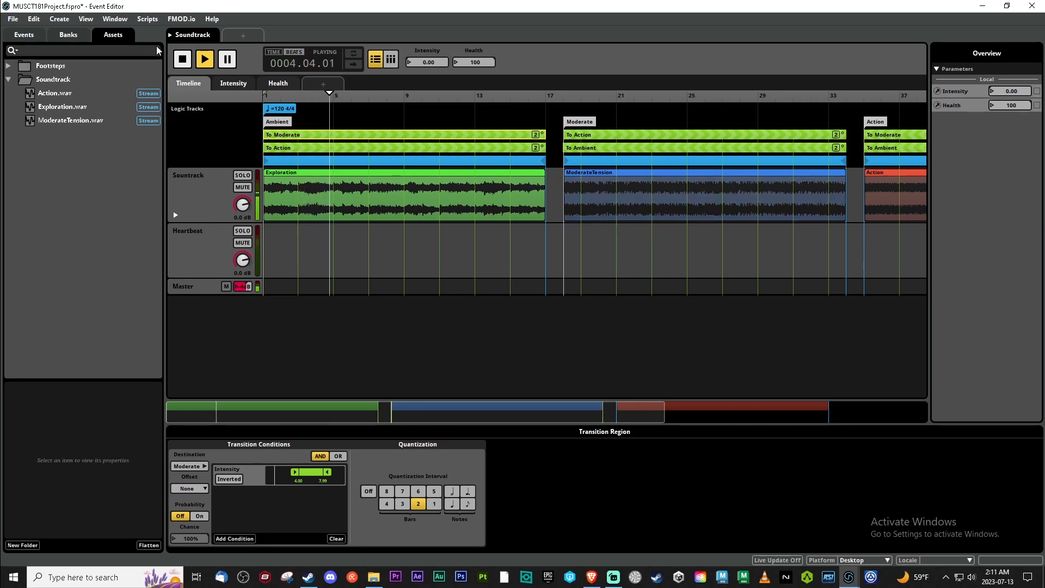
{"action": "left_click", "coordinate": [181, 59]}
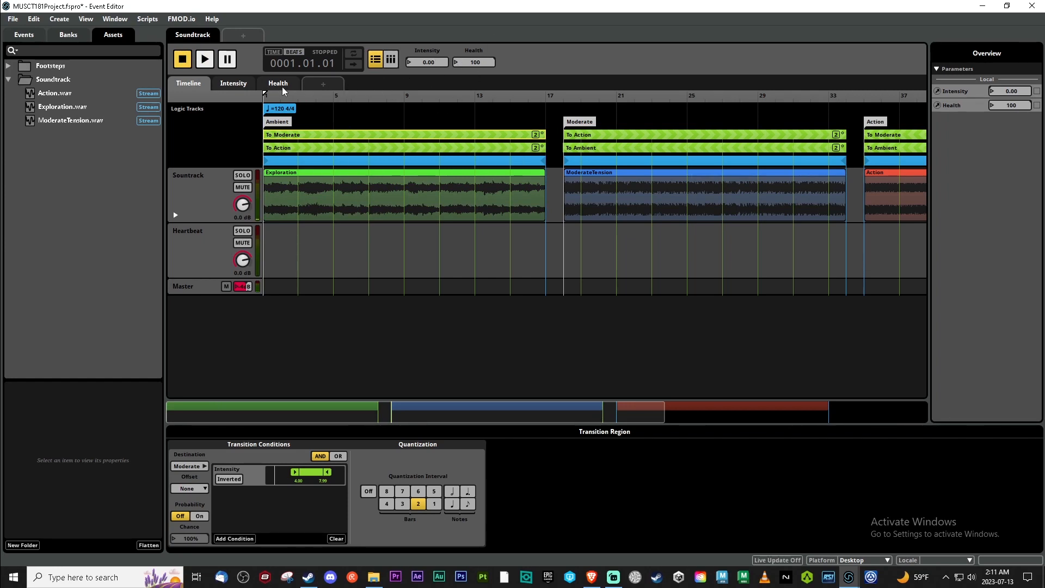
Play the event while raising Intensity to 10, lowering it into the Moderate range and on to 0, and stop playback.
{"action": "left_click", "coordinate": [204, 60]}
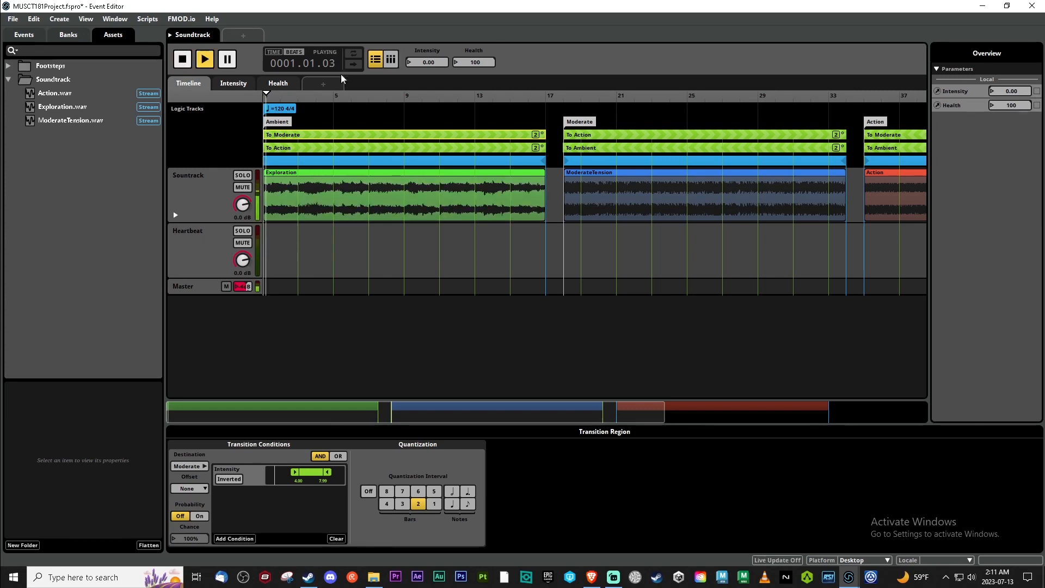
{"action": "left_click_drag", "start_coordinate": [421, 61], "coordinate": [421, 5]}
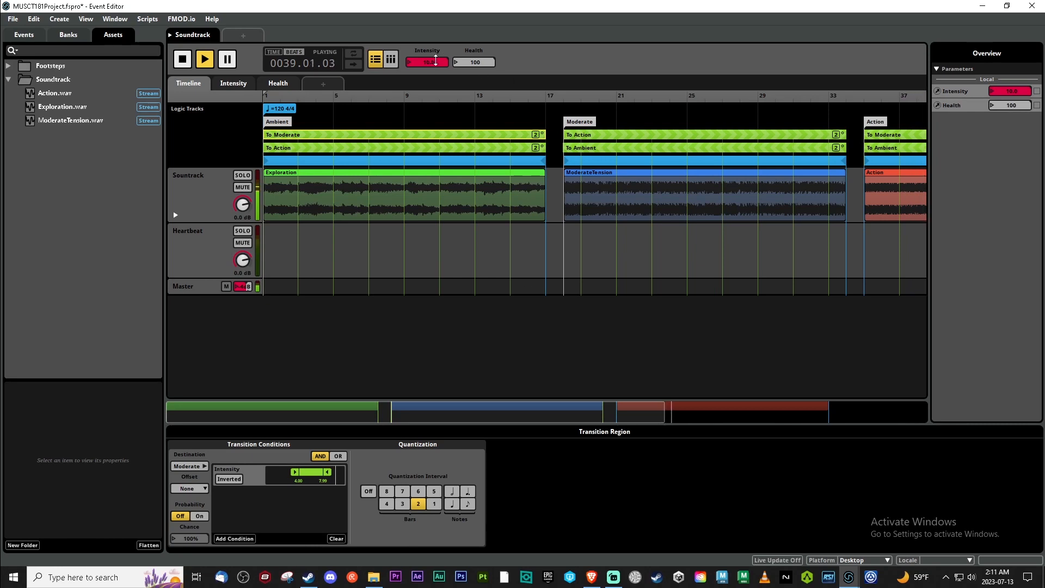
{"action": "left_click_drag", "start_coordinate": [435, 60], "coordinate": [435, 95]}
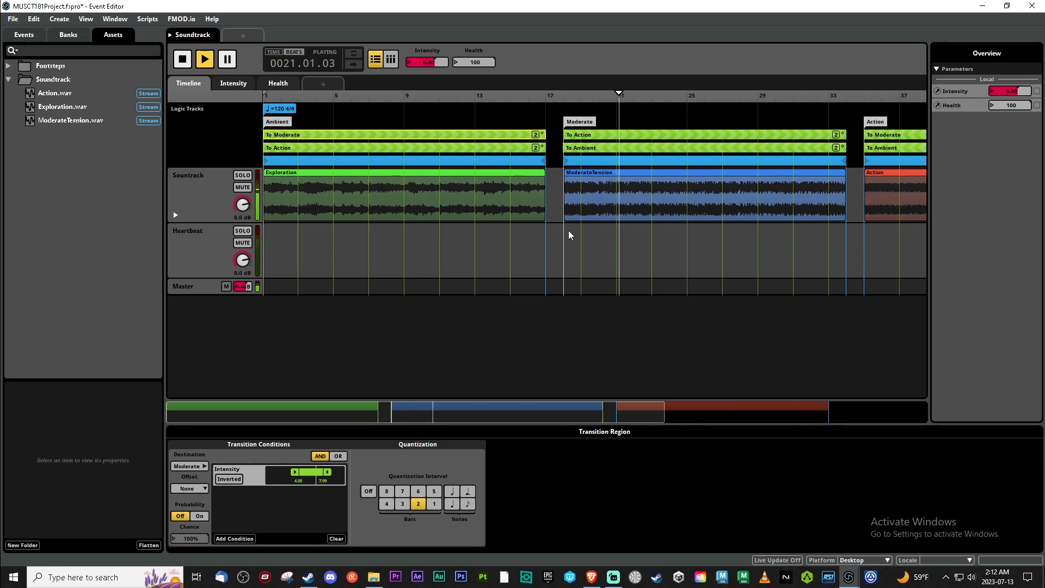
{"action": "left_click_drag", "start_coordinate": [444, 62], "coordinate": [425, 62]}
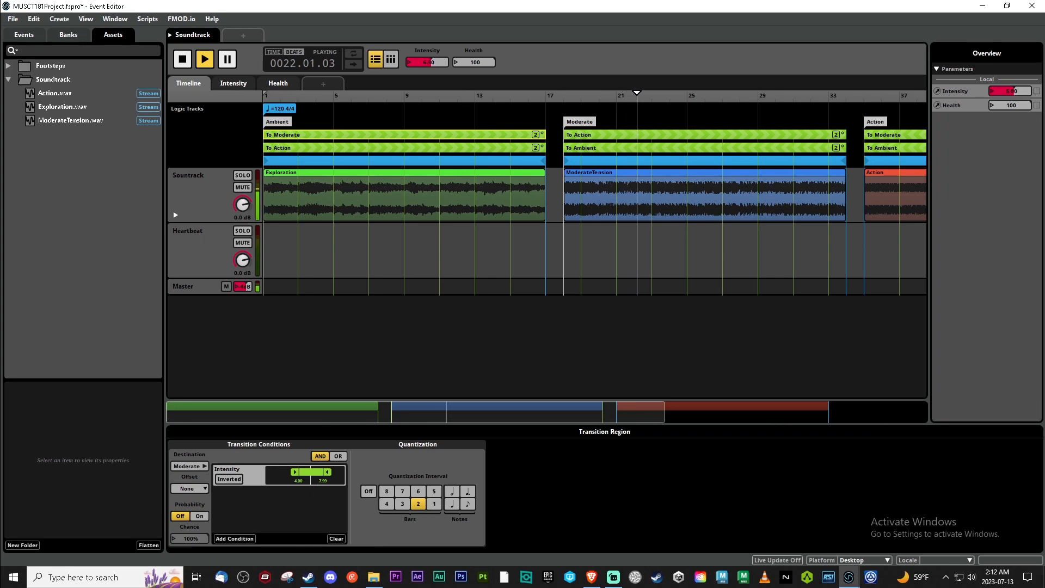
{"action": "left_click_drag", "start_coordinate": [428, 62], "coordinate": [409, 105]}
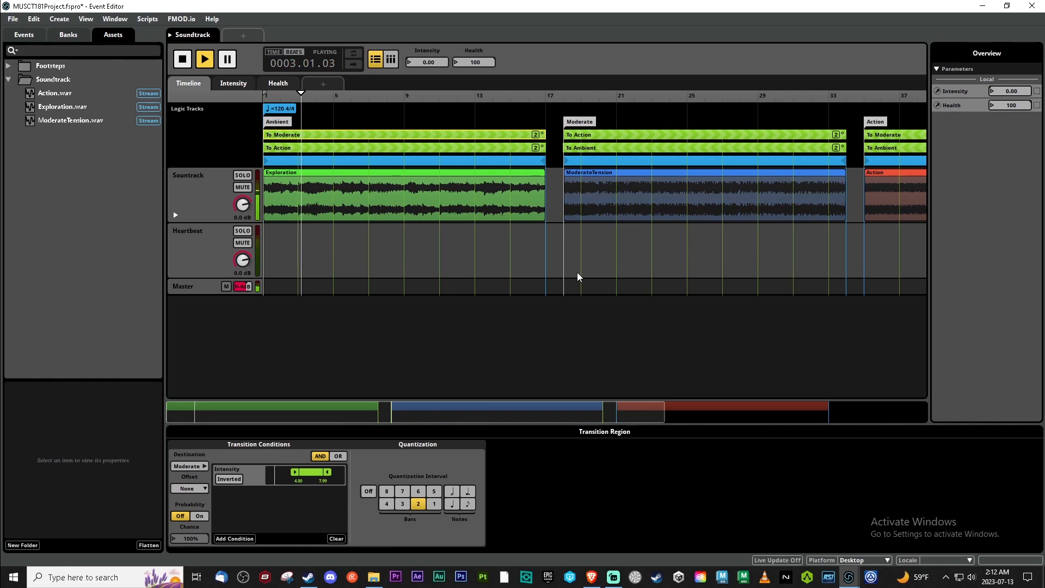
{"action": "left_click", "coordinate": [185, 62]}
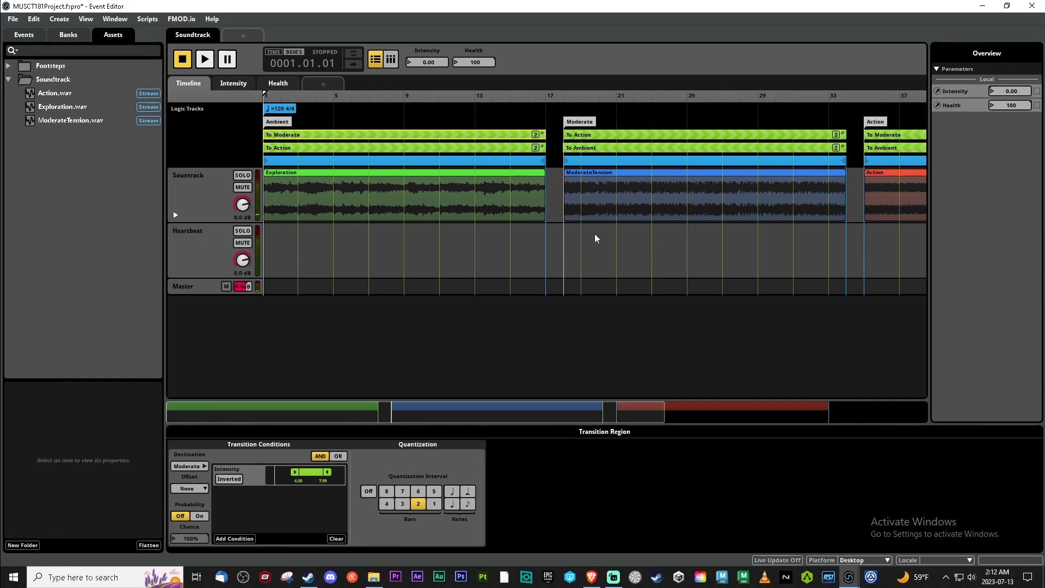
Inspect the crossfade transition timelines of the Ambient section's To Moderate and To Action regions, and bring the Action section into view.
{"action": "double_click", "coordinate": [481, 137]}
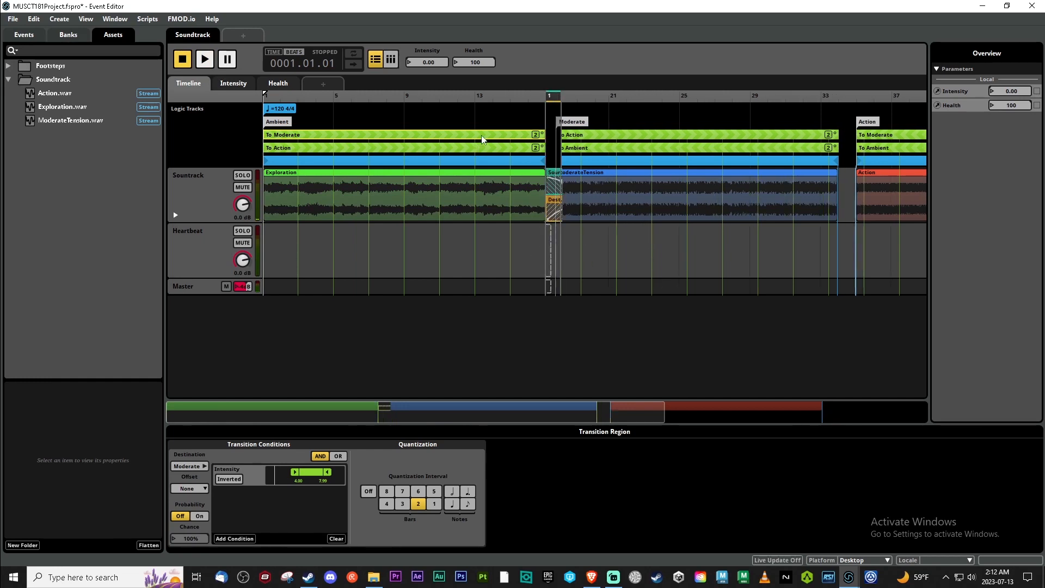
{"action": "double_click", "coordinate": [465, 149]}
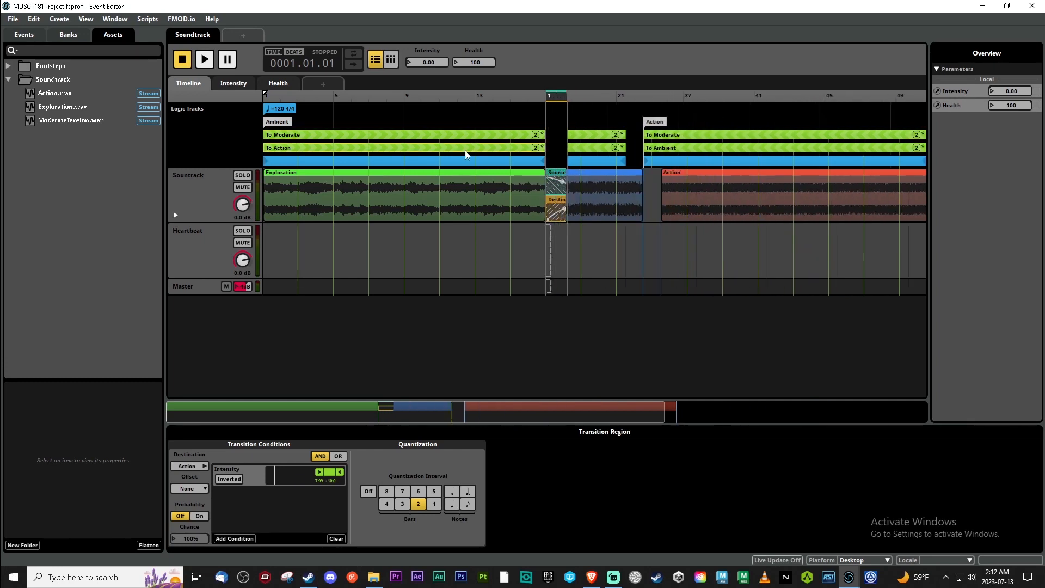
{"action": "double_click", "coordinate": [466, 151]}
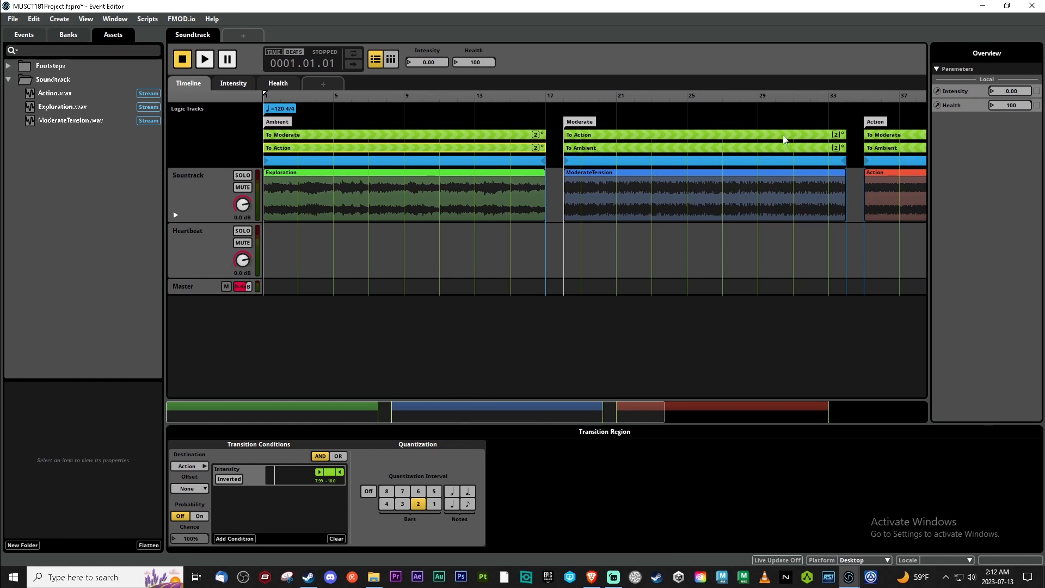
{"action": "left_click_drag", "start_coordinate": [618, 410], "coordinate": [786, 409]}
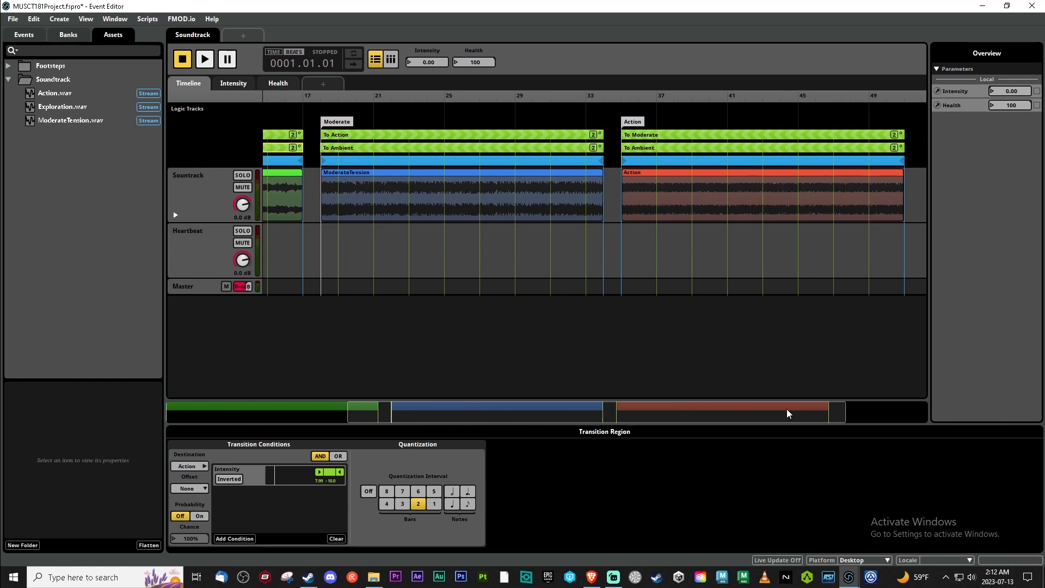